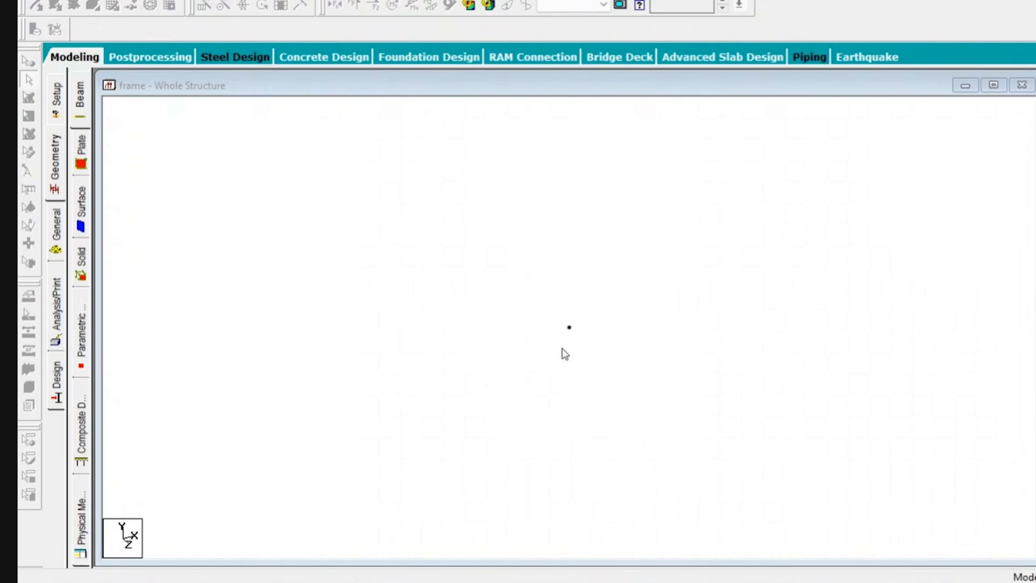
# Select the single origin node and copy it 39 ft along global X in one step with Translational Repeat
pyautogui.click(635, 384)
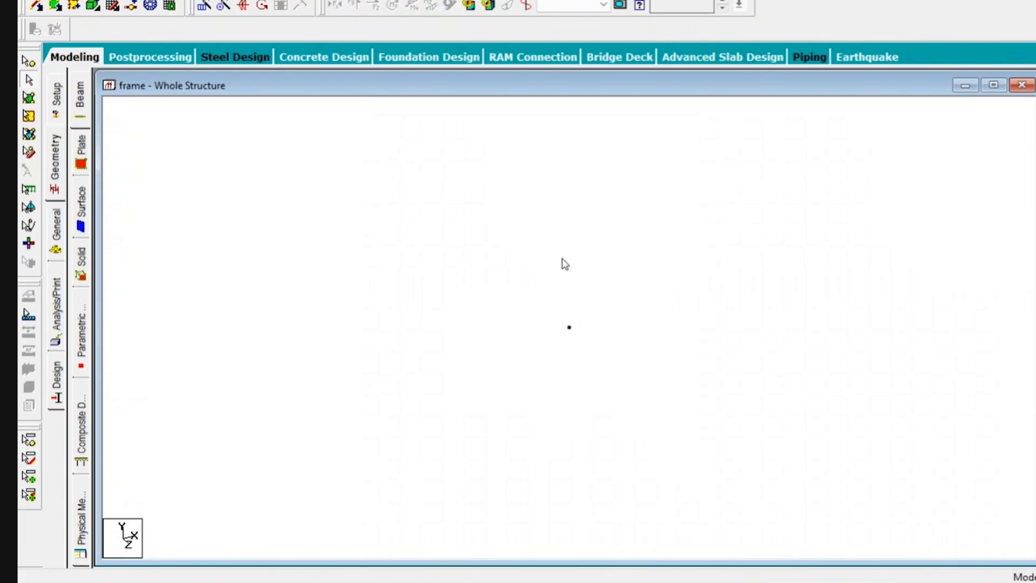
pyautogui.click(28, 63)
pyautogui.moveTo(540, 300); pyautogui.dragTo(678, 373)
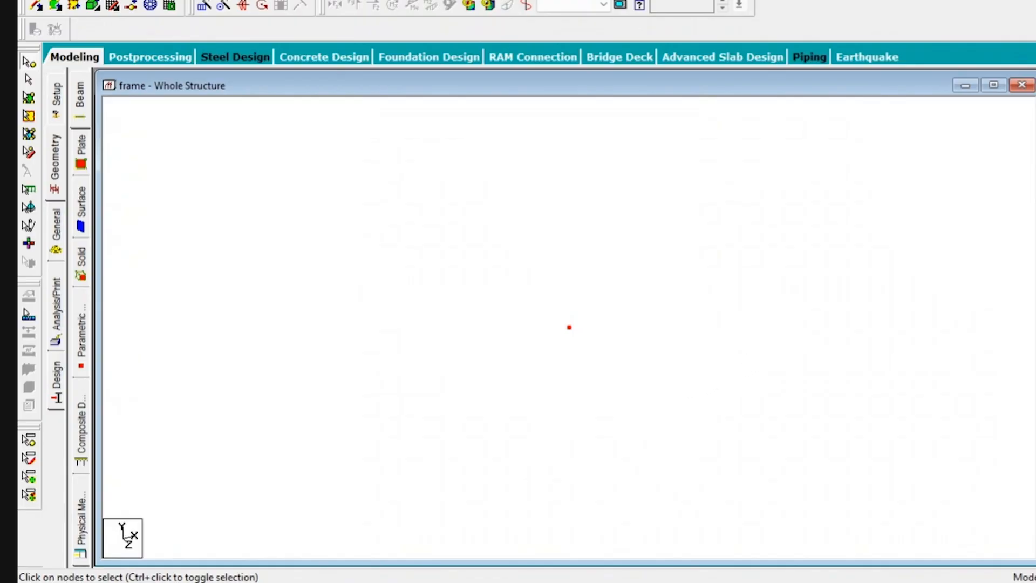
pyautogui.click(197, 0)
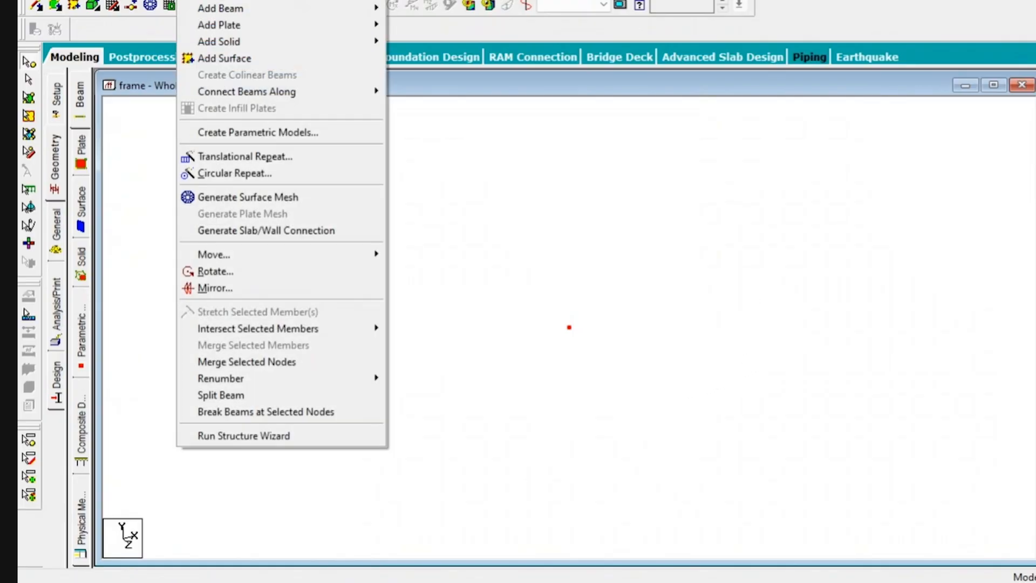
pyautogui.click(261, 162)
pyautogui.moveTo(757, 155); pyautogui.dragTo(754, 73)
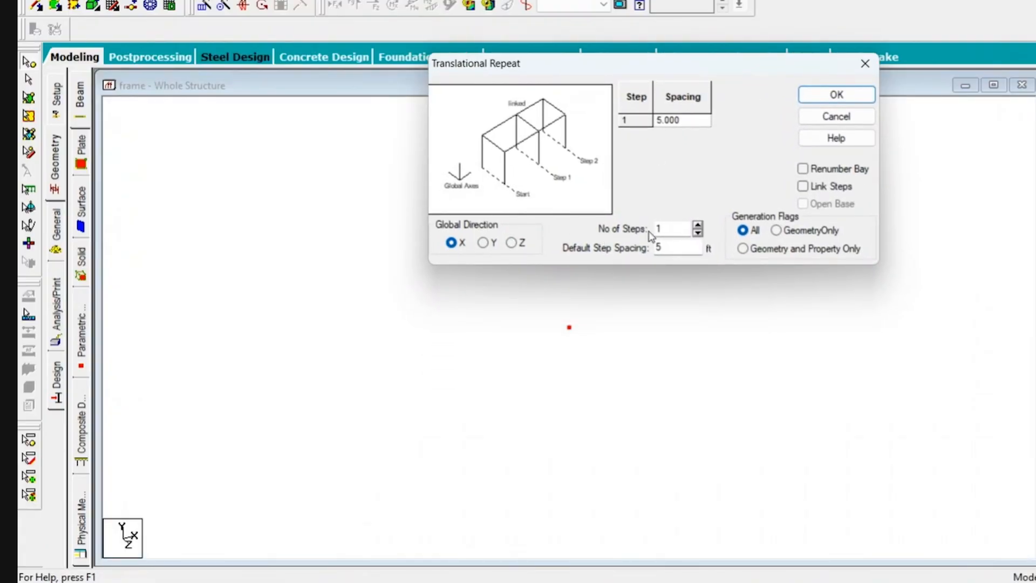
pyautogui.moveTo(672, 247); pyautogui.dragTo(620, 246)
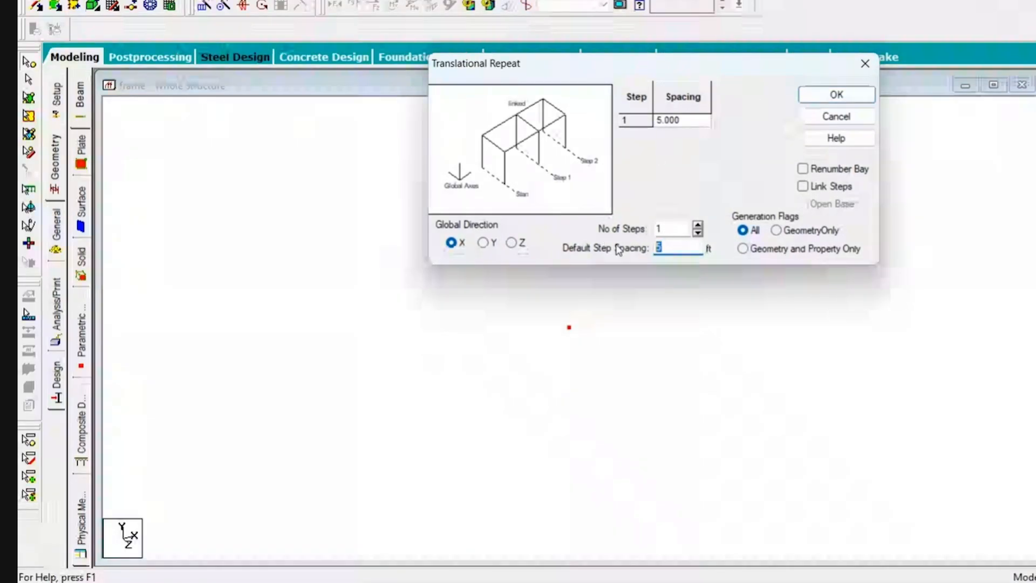
pyautogui.write('3')
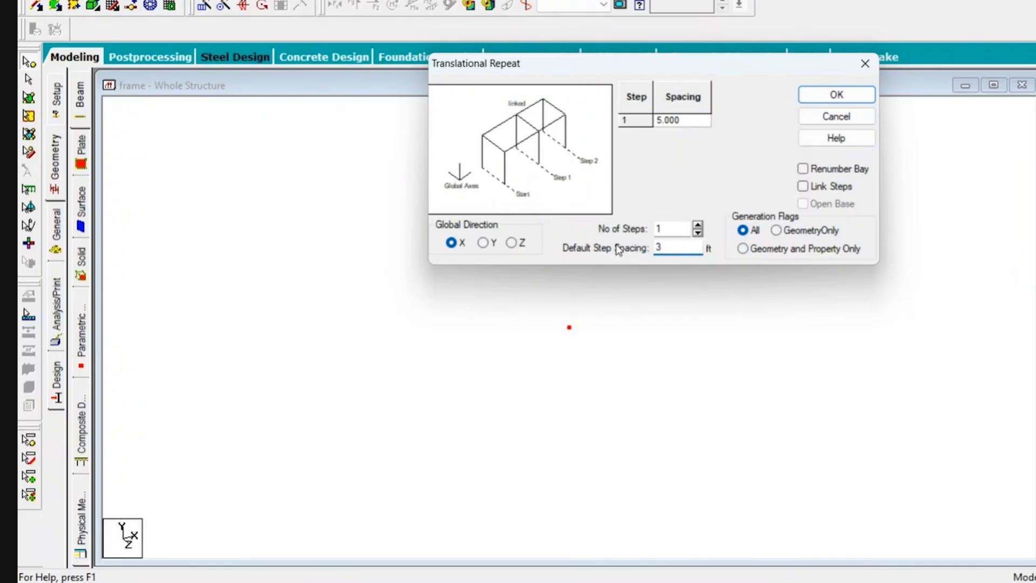
pyautogui.write('9')
pyautogui.hotkey('alt', 'Tab')
pyautogui.click(852, 97)
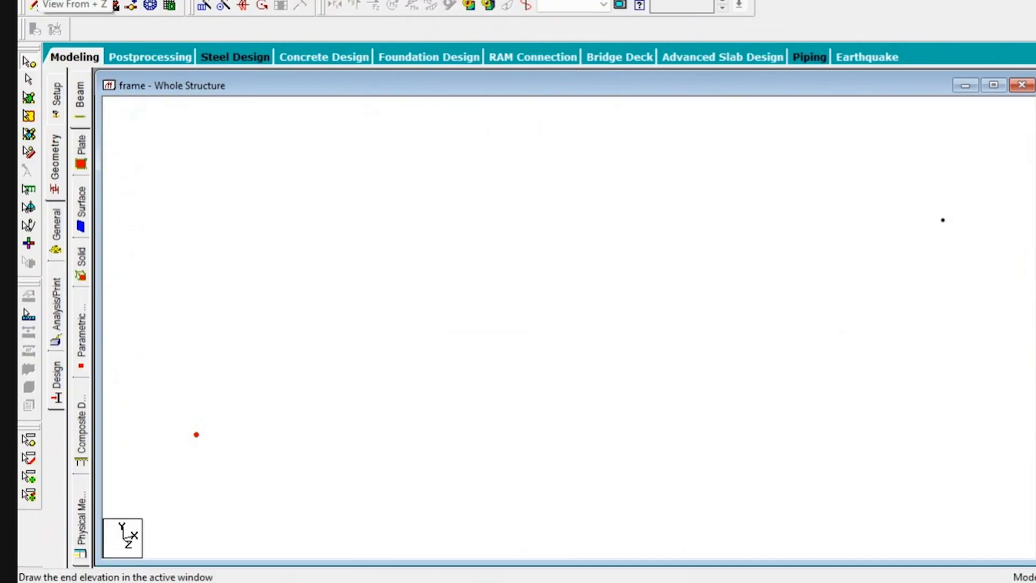
# Show the model from the +Z direction and select both base nodes
pyautogui.click(114, 5)
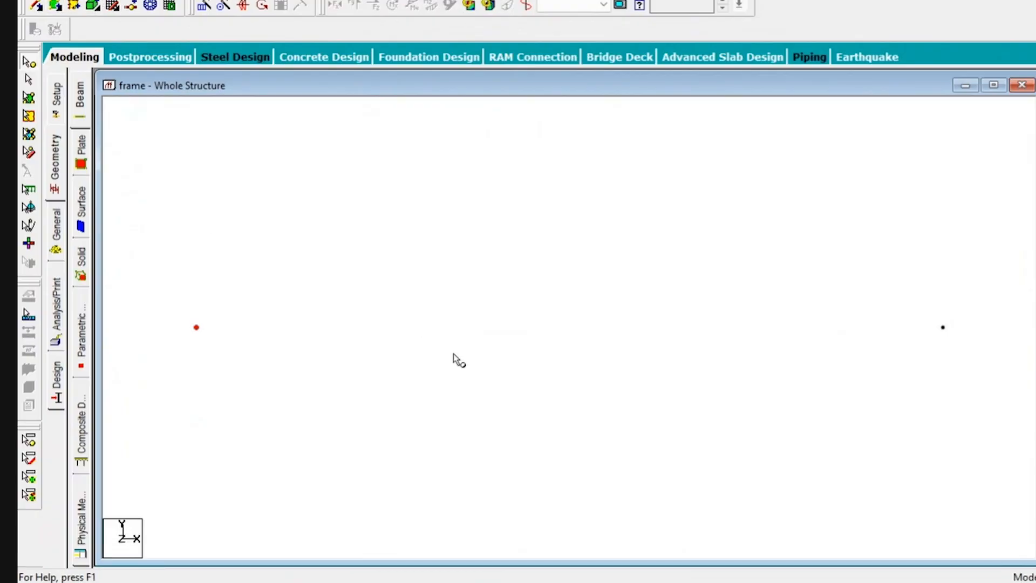
pyautogui.click(453, 352)
pyautogui.moveTo(154, 268); pyautogui.dragTo(975, 377)
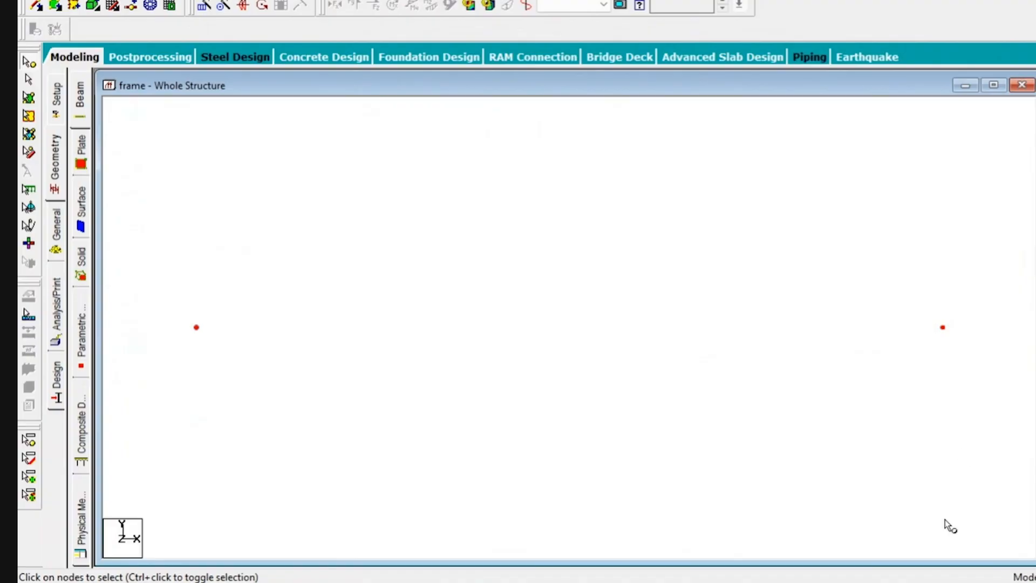
# Consult the frame figure in the PDF manual and repeat both base nodes 10 ft along global Y with Link Steps to form the columns
pyautogui.moveTo(899, 578)
pyautogui.click(857, 577)
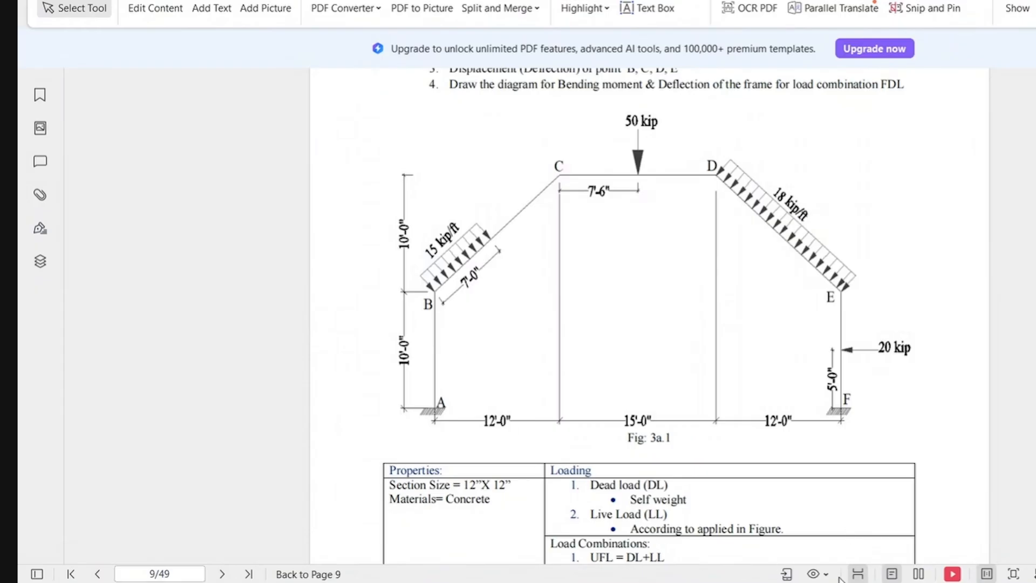
pyautogui.moveTo(895, 582)
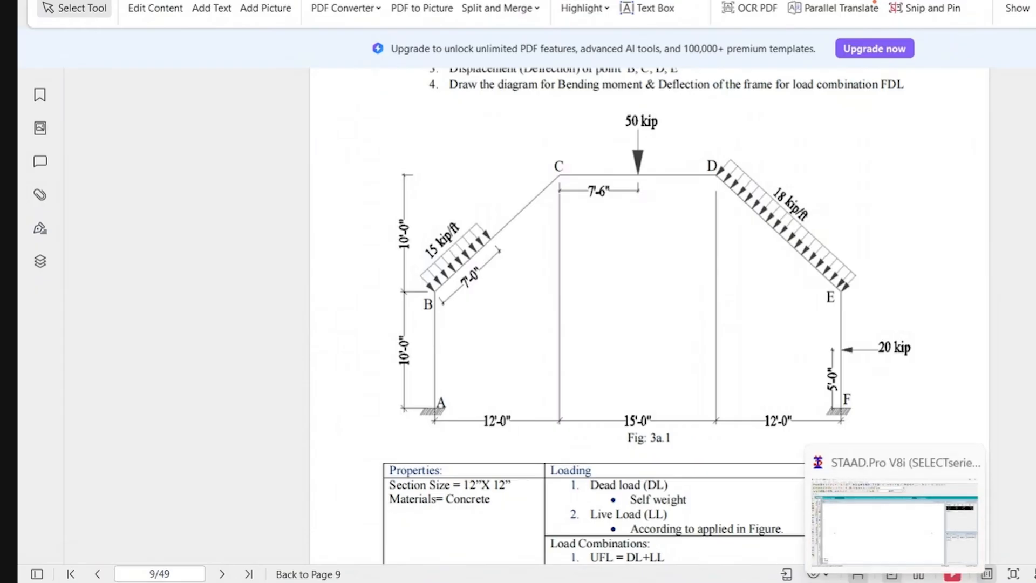
pyautogui.click(880, 547)
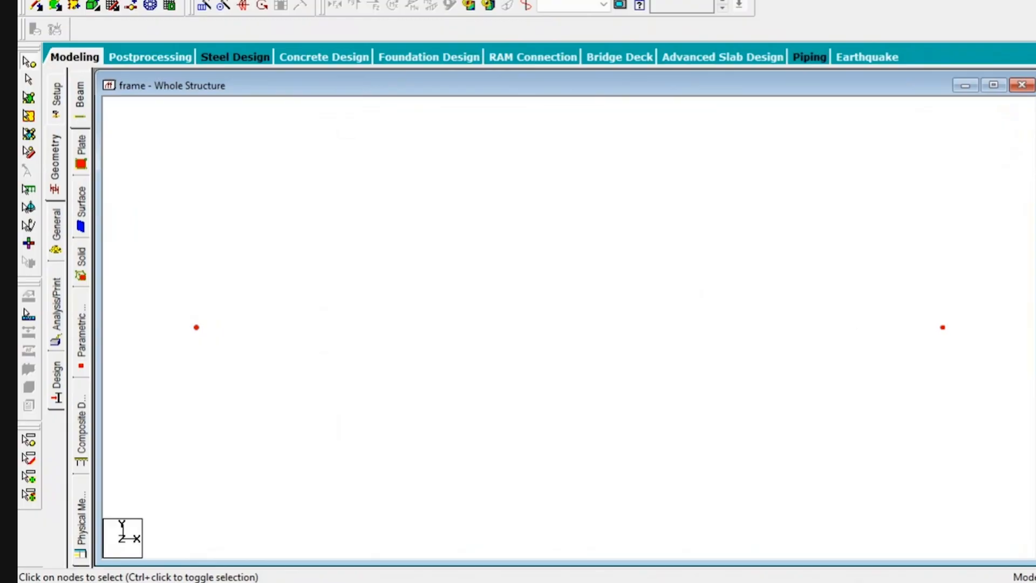
pyautogui.hotkey('alt', 'g')
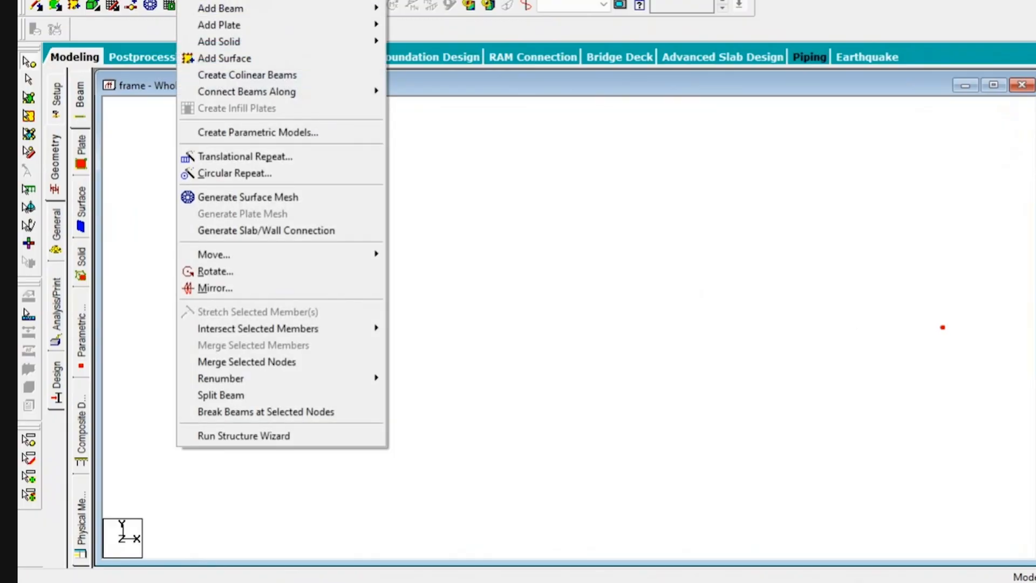
pyautogui.click(262, 160)
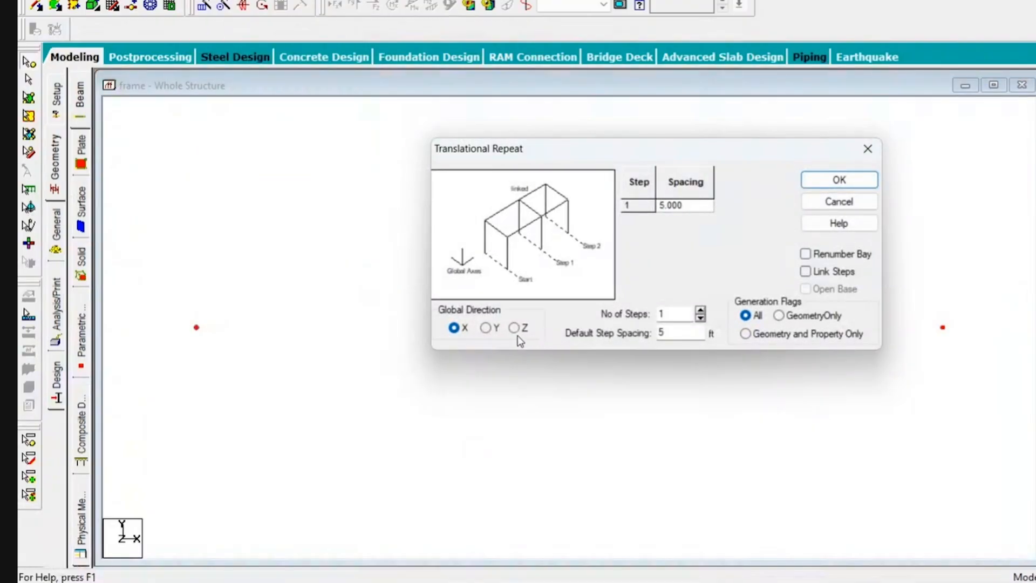
pyautogui.click(486, 328)
pyautogui.doubleClick(674, 333)
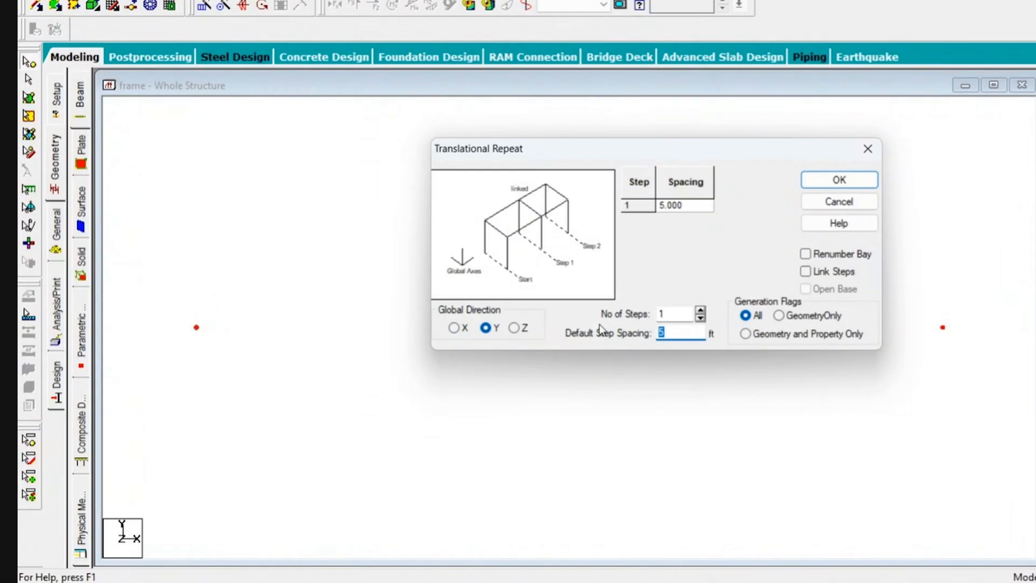
pyautogui.click(653, 289)
pyautogui.click(558, 276)
pyautogui.write('10')
pyautogui.moveTo(807, 152); pyautogui.dragTo(812, 112)
pyautogui.click(811, 232)
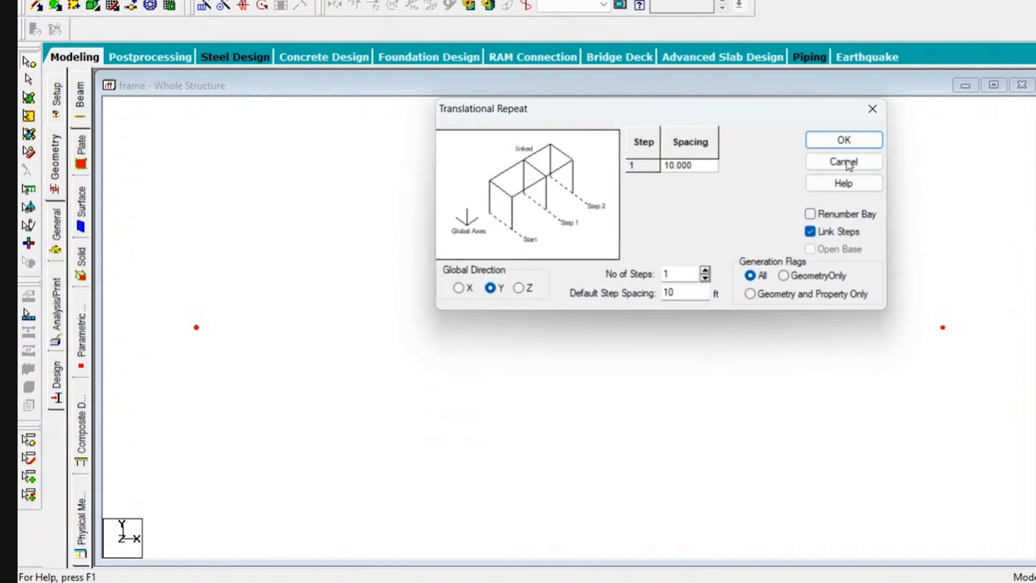
pyautogui.click(845, 141)
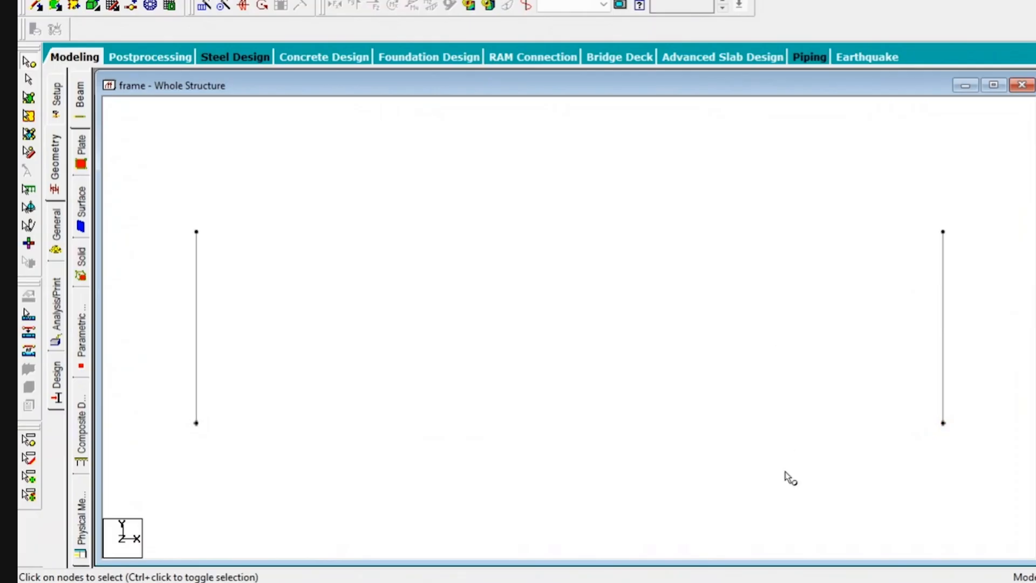
# Switch to the shared STAAD.Pro session and create a new Space structure named Structure1 in Foot and KiloPound units
pyautogui.moveTo(858, 582)
pyautogui.hotkey('alt', 'Tab')
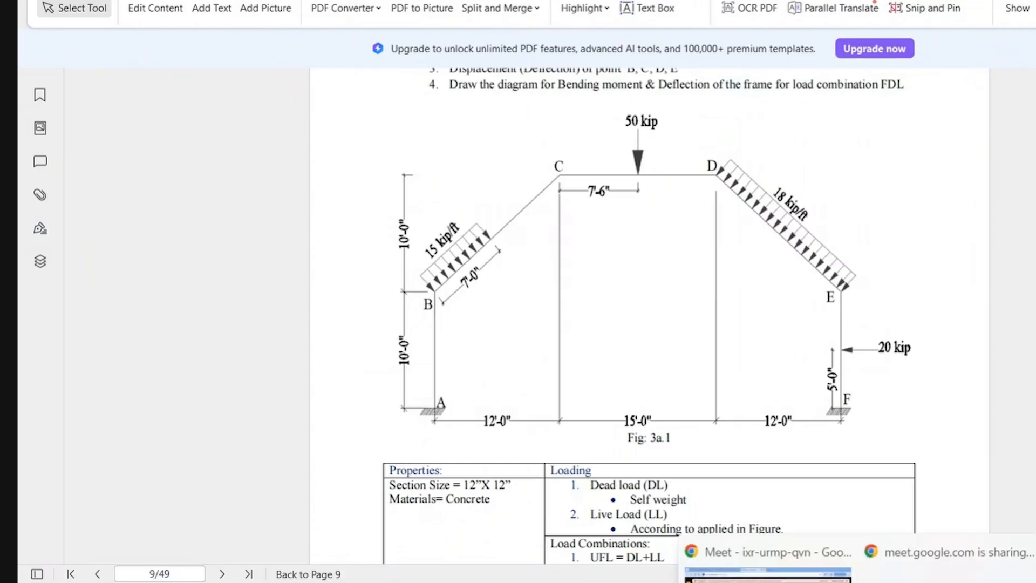
pyautogui.click(748, 527)
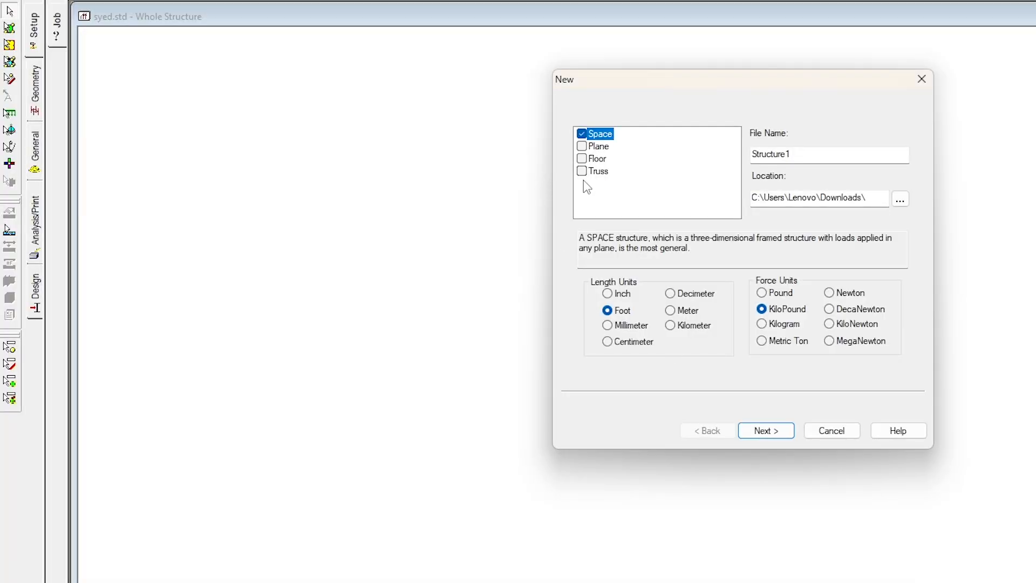
pyautogui.click(776, 430)
pyautogui.click(767, 431)
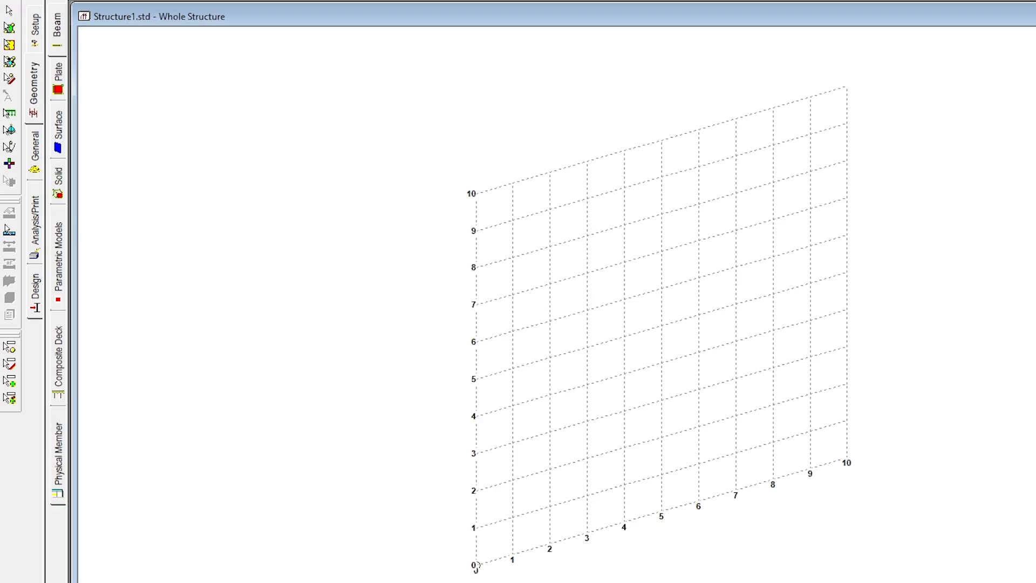
# Select the single node of Structure1 with the nodes cursor
pyautogui.click(9, 11)
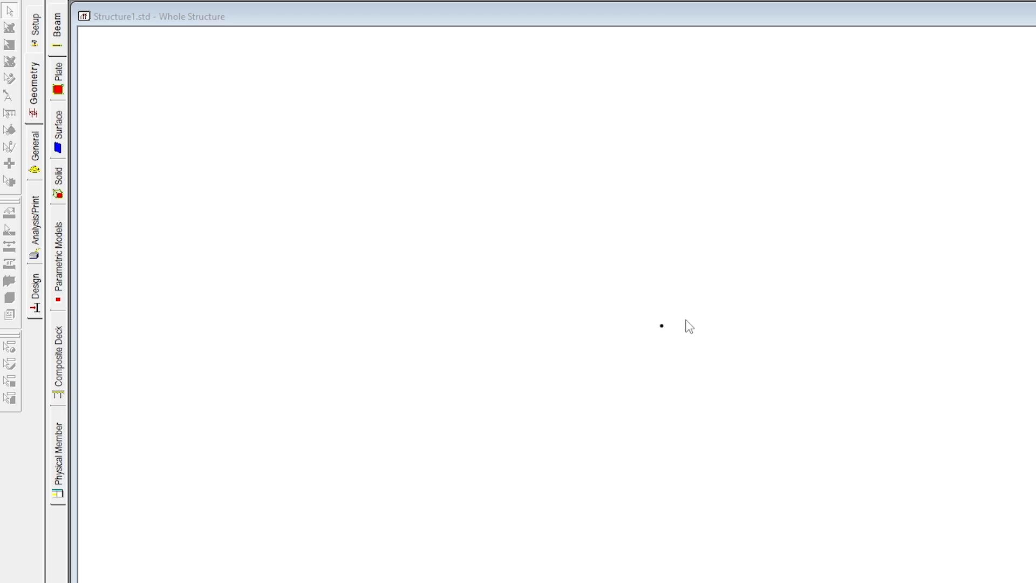
pyautogui.moveTo(615, 300); pyautogui.dragTo(638, 322)
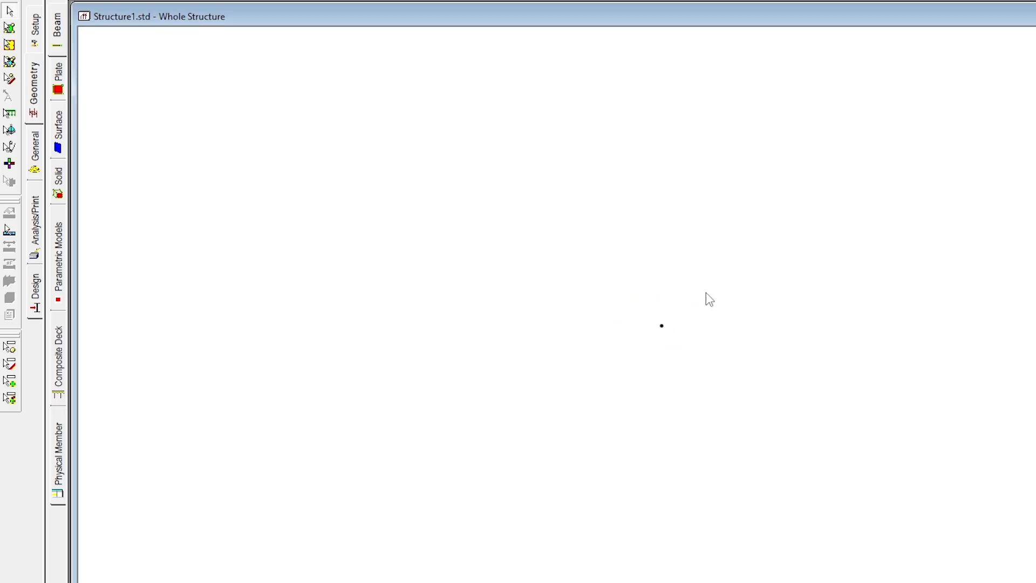
pyautogui.click(9, 28)
pyautogui.moveTo(635, 294); pyautogui.dragTo(667, 331)
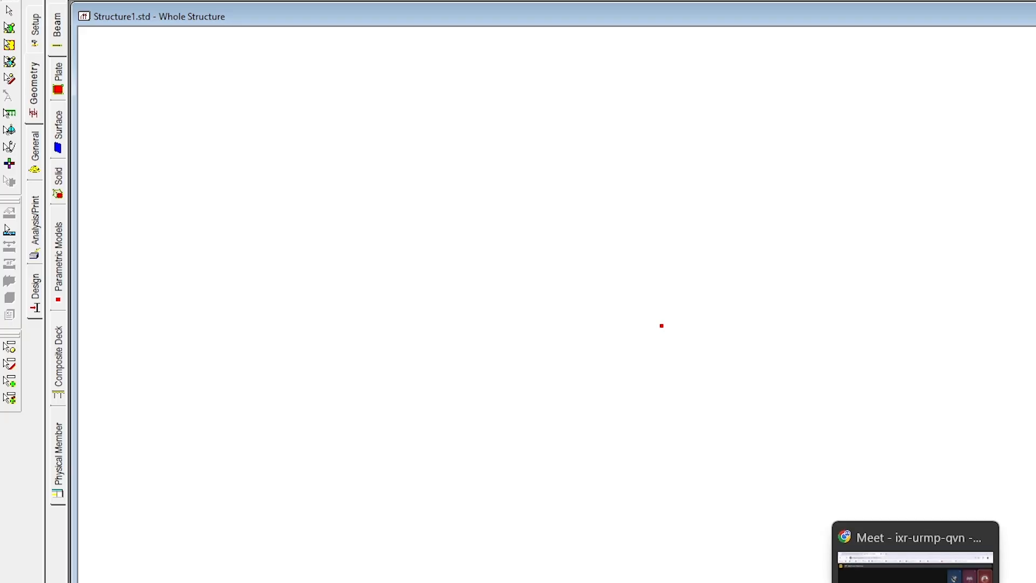
pyautogui.click(945, 577)
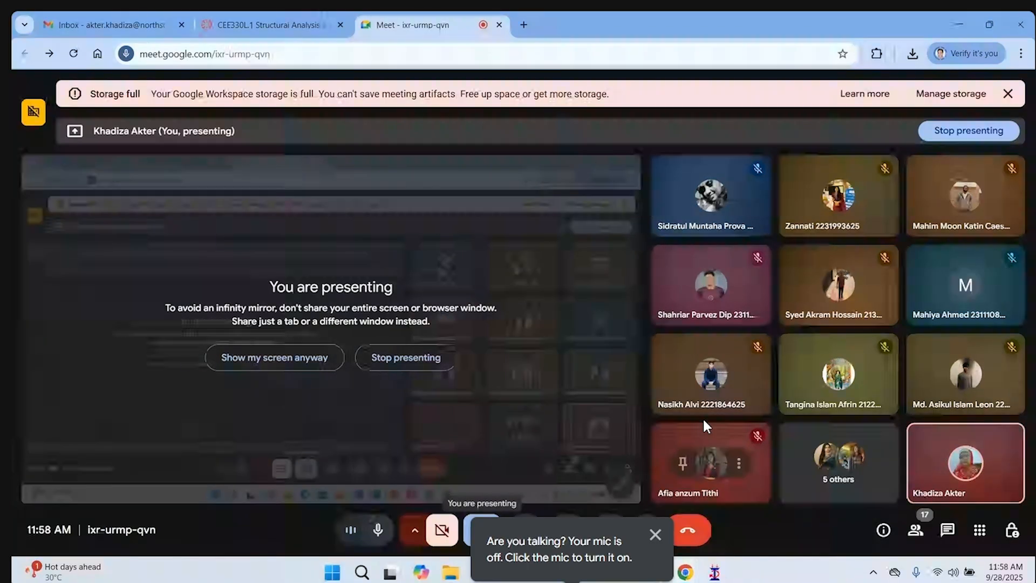
pyautogui.click(469, 529)
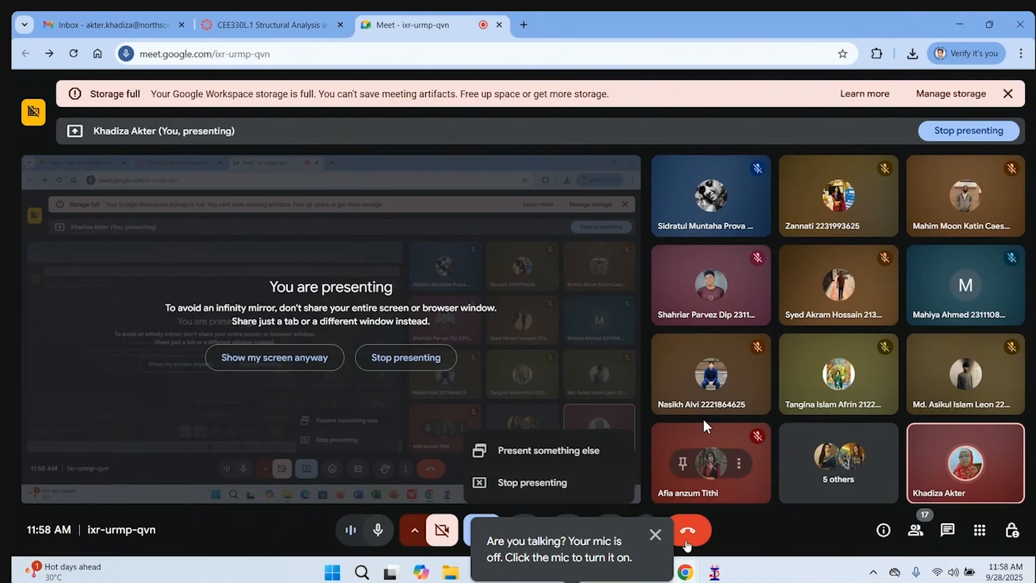
pyautogui.click(733, 541)
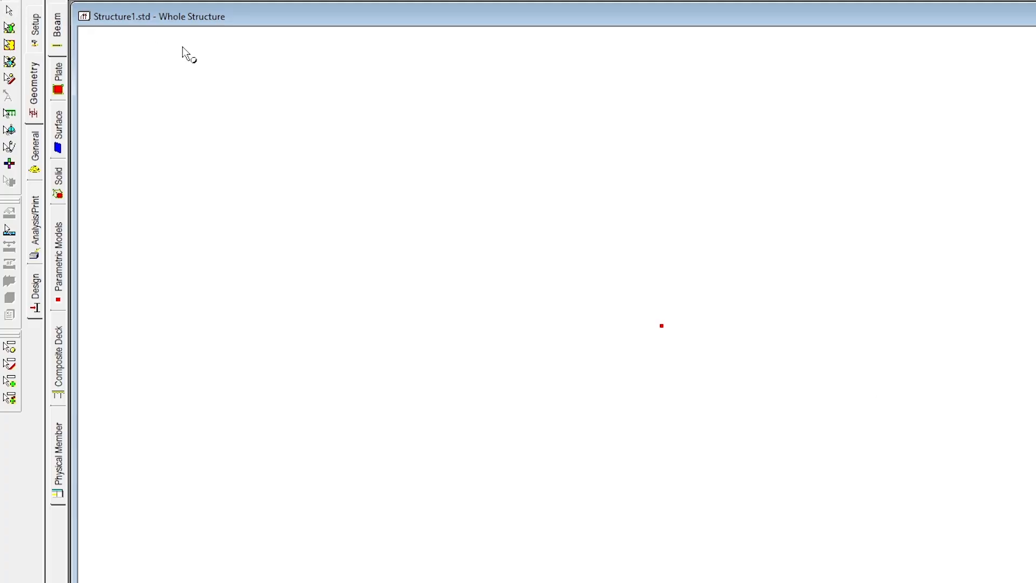
# Repeat the selected node of Structure1 39 ft along global X in one step using Translational Repeat
pyautogui.moveTo(628, 304); pyautogui.dragTo(709, 362)
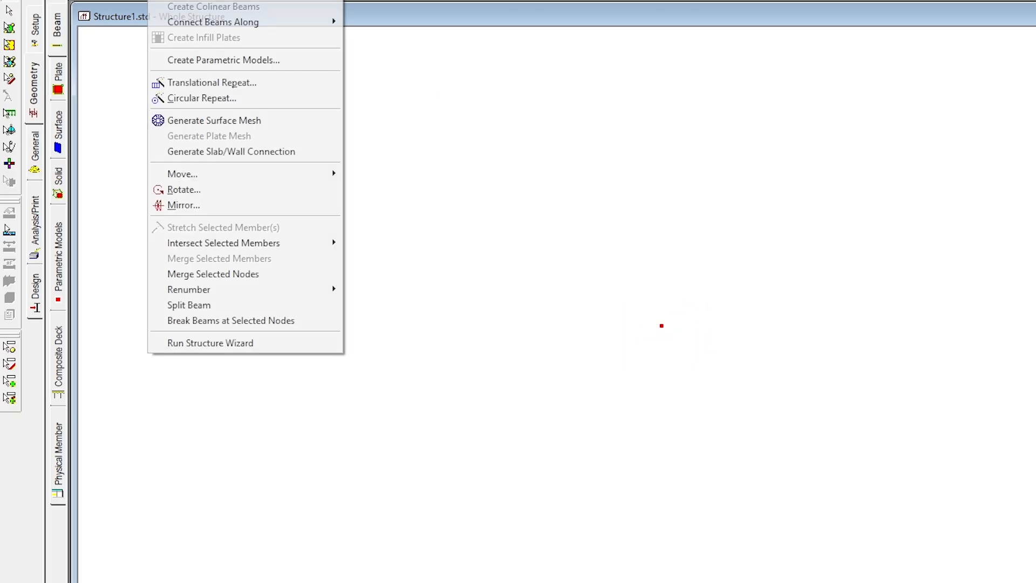
pyautogui.click(233, 84)
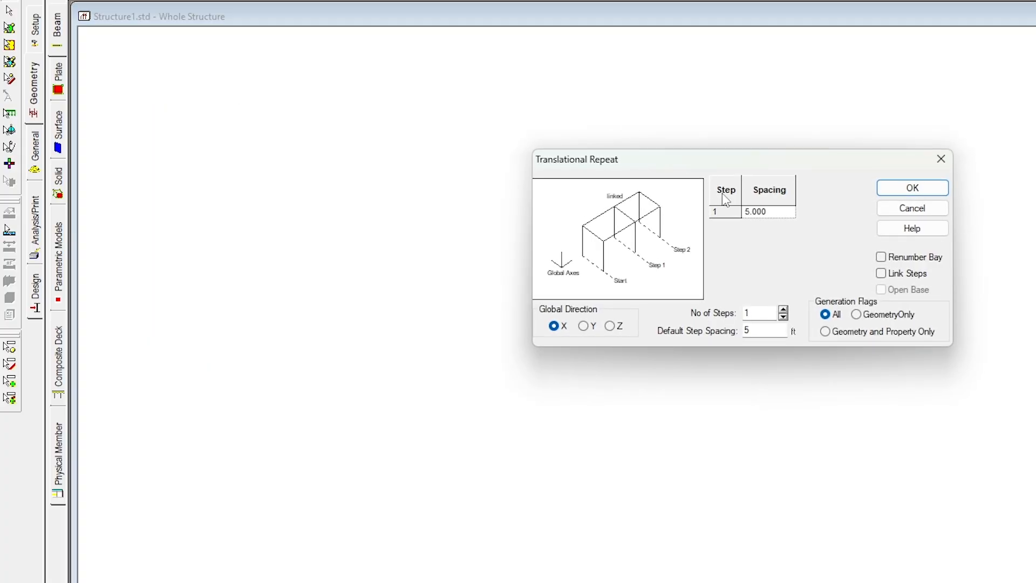
pyautogui.doubleClick(751, 331)
pyautogui.write('39')
pyautogui.click(912, 188)
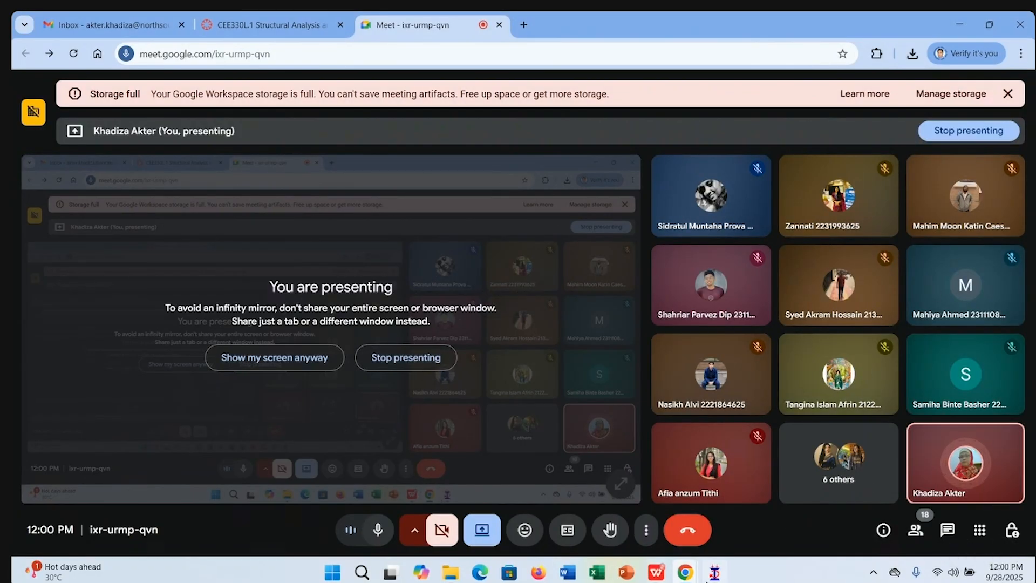
# Switch back to the STAAD.Pro window with the frame model and let Auto Save save the file
pyautogui.moveTo(714, 573)
pyautogui.moveTo(714, 529)
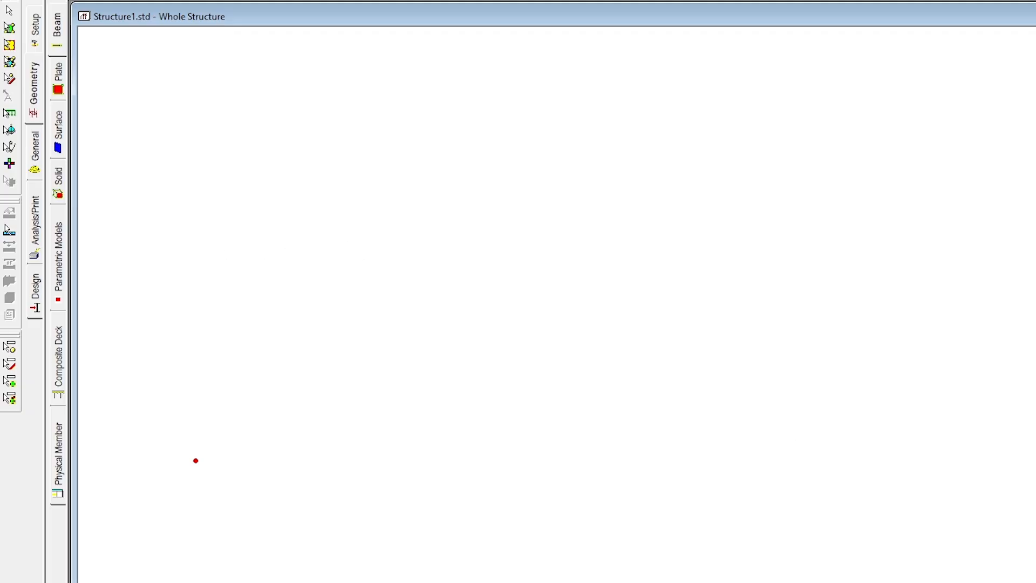
pyautogui.click(172, 0)
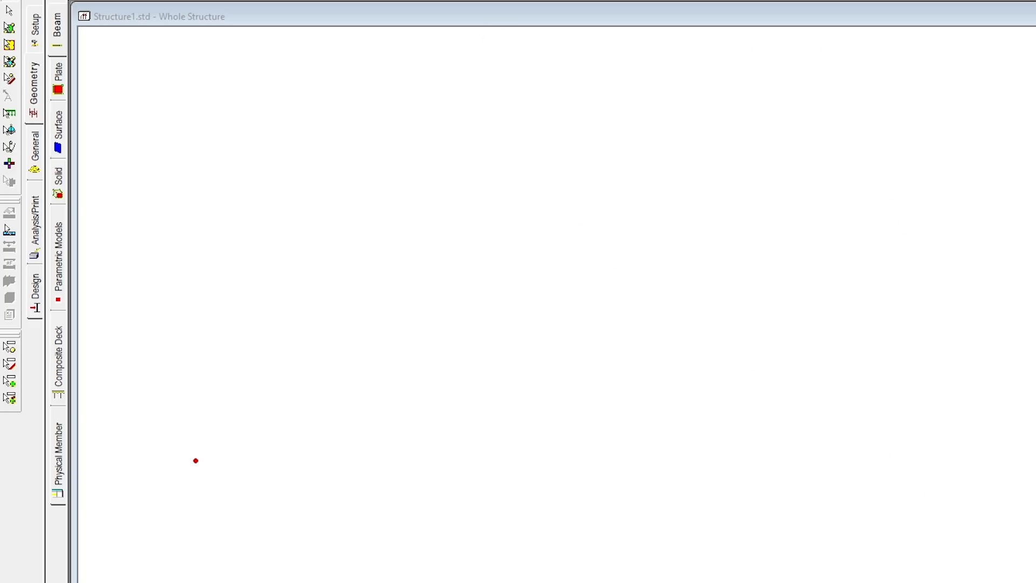
pyautogui.click(998, 575)
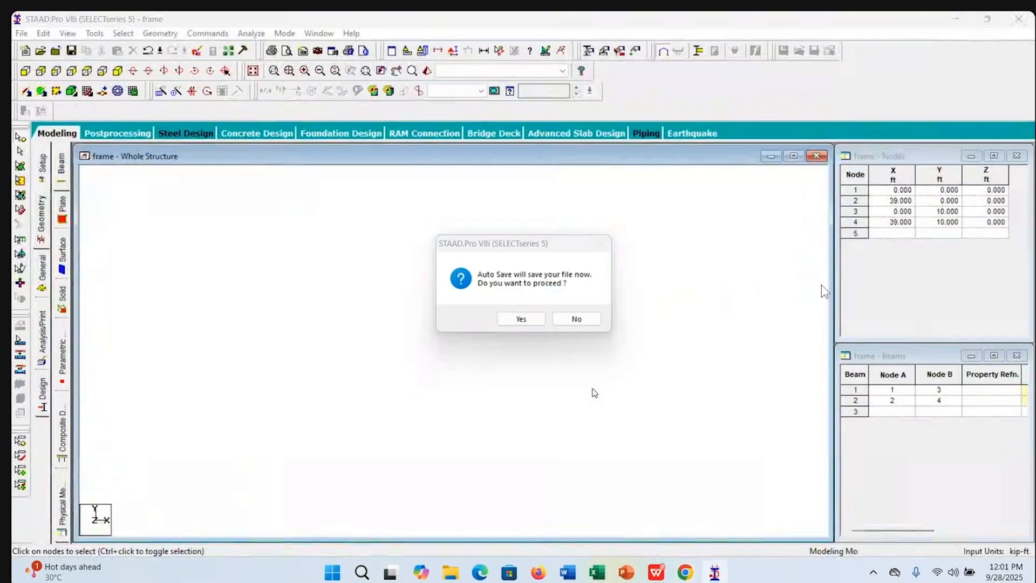
pyautogui.click(521, 318)
pyautogui.click(442, 306)
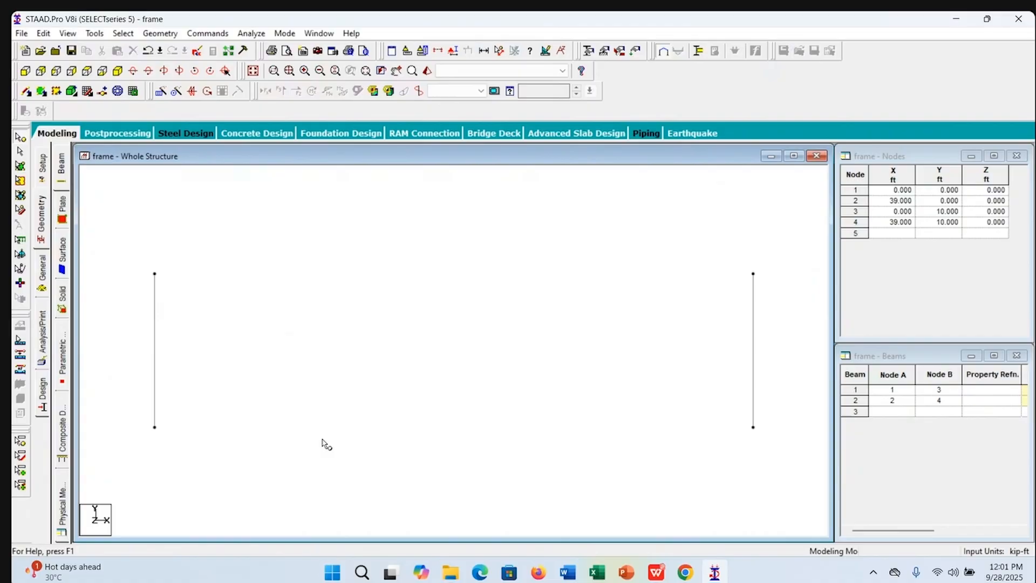
# Check the frame dimensions of Fig. 3a.1 in the PDF manual, and copy the left column's top node in STAAD.Pro
pyautogui.click(657, 574)
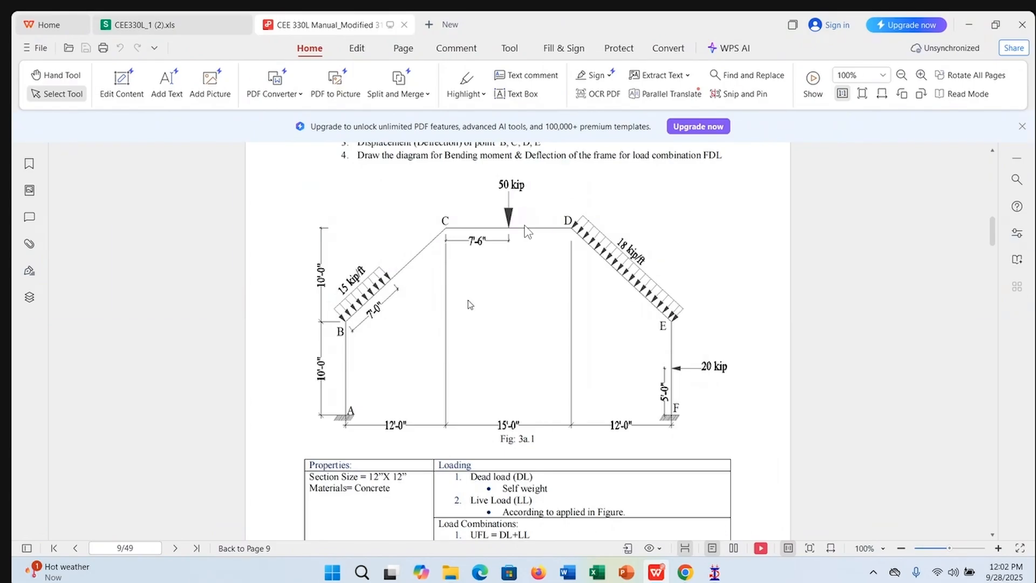
pyautogui.click(715, 572)
pyautogui.moveTo(121, 265); pyautogui.dragTo(190, 297)
pyautogui.rightClick(162, 275)
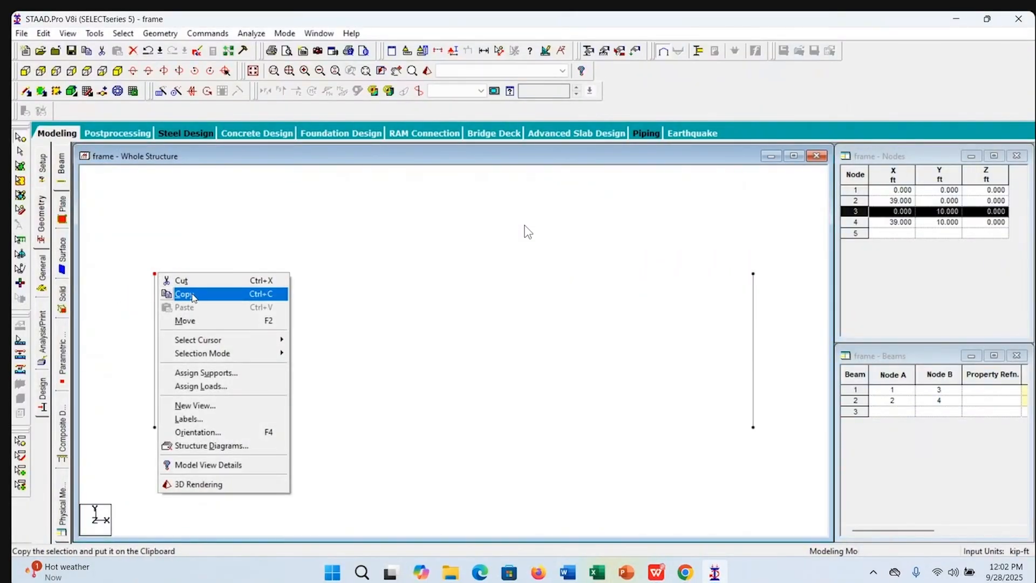
pyautogui.click(190, 292)
# Paste the copied node with an offset of 12 ft in X, 10 ft in Y and 0 ft in Z
pyautogui.rightClick(180, 263)
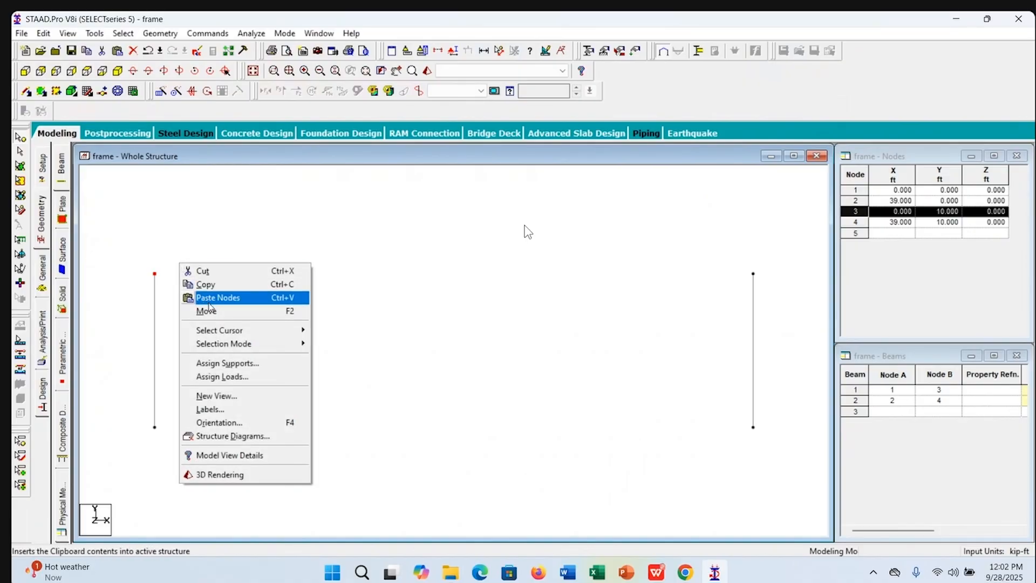
pyautogui.click(218, 299)
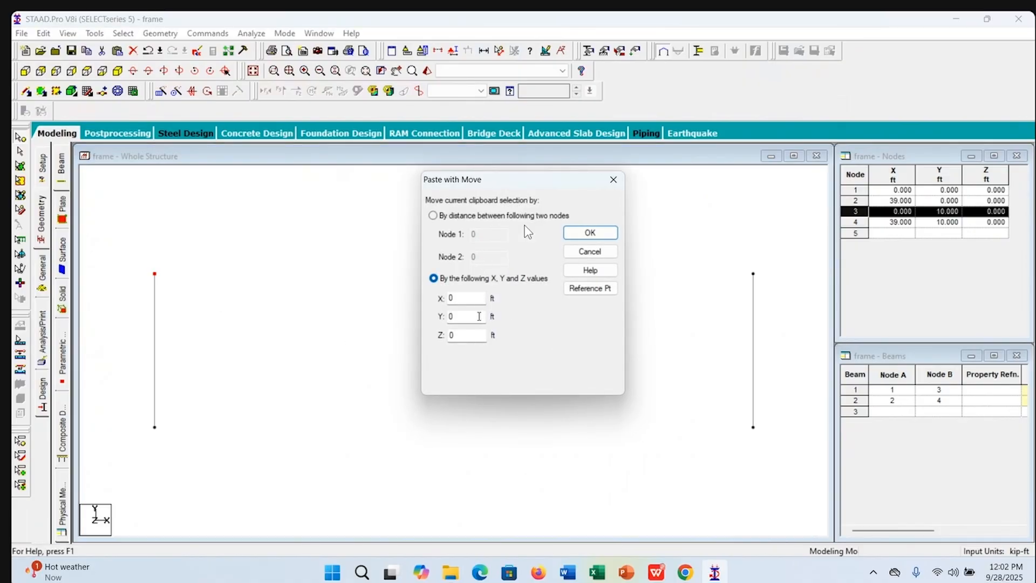
pyautogui.click(471, 297)
pyautogui.click(462, 316)
pyautogui.click(460, 332)
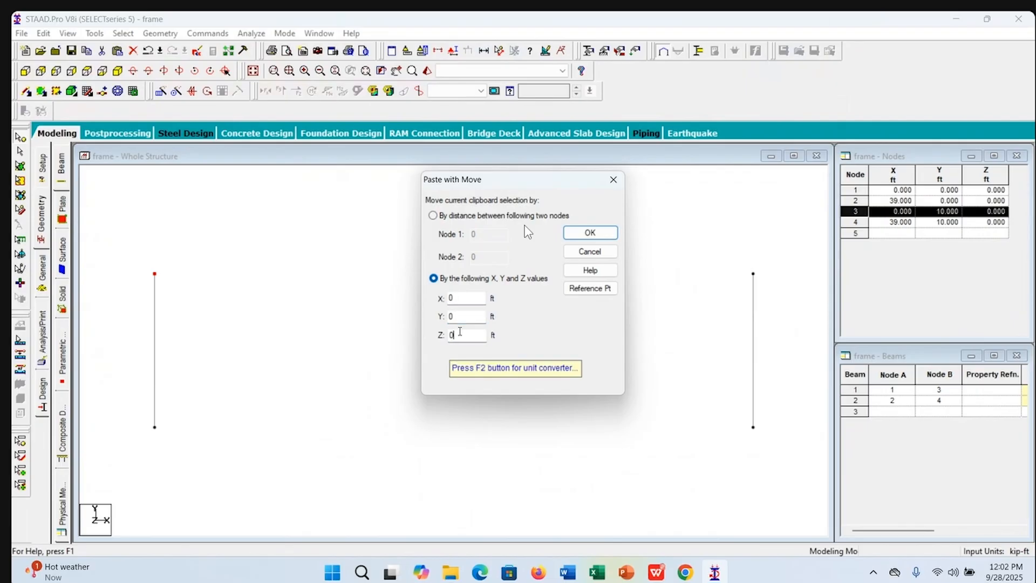
pyautogui.hotkey('shift', 'Tab')
pyautogui.hotkey('shift', 'Tab')
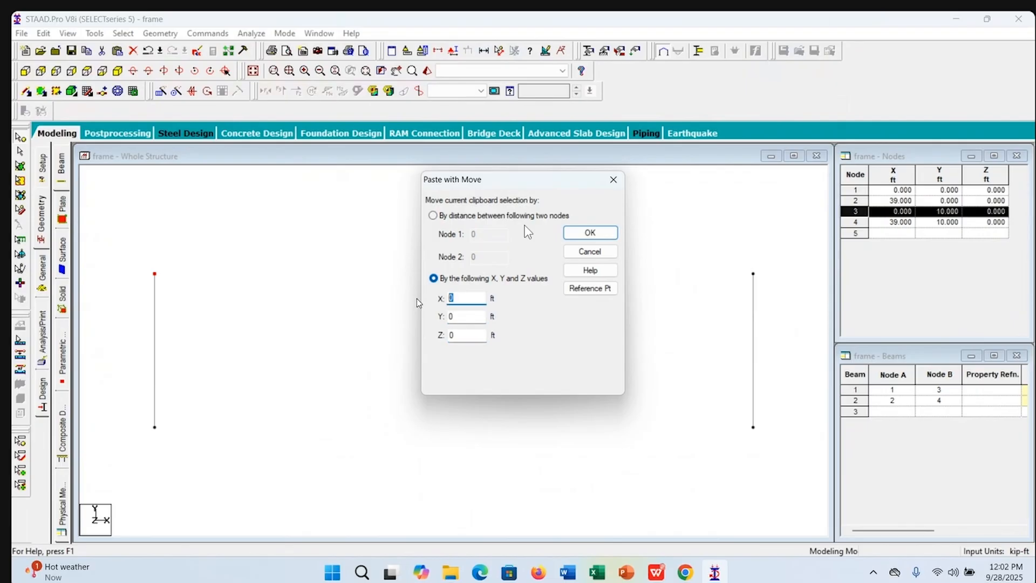
pyautogui.write('12')
pyautogui.press('Tab')
pyautogui.write('10')
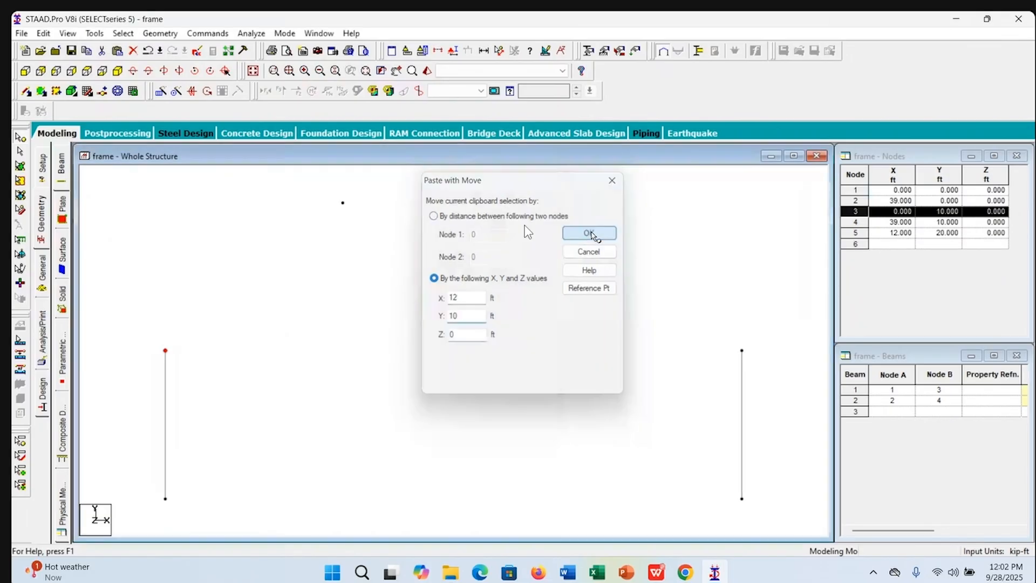
pyautogui.click(590, 232)
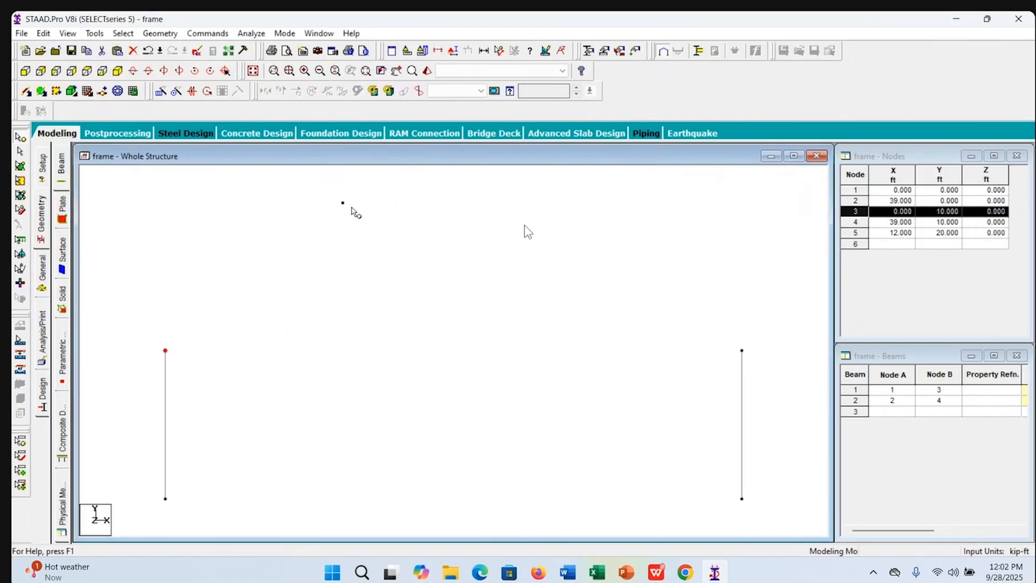
# Repeat the pasted node 15 ft along global X in one linked step with Translational Repeat, using the span CD from Fig. 3a.1
pyautogui.moveTo(330, 190); pyautogui.dragTo(373, 218)
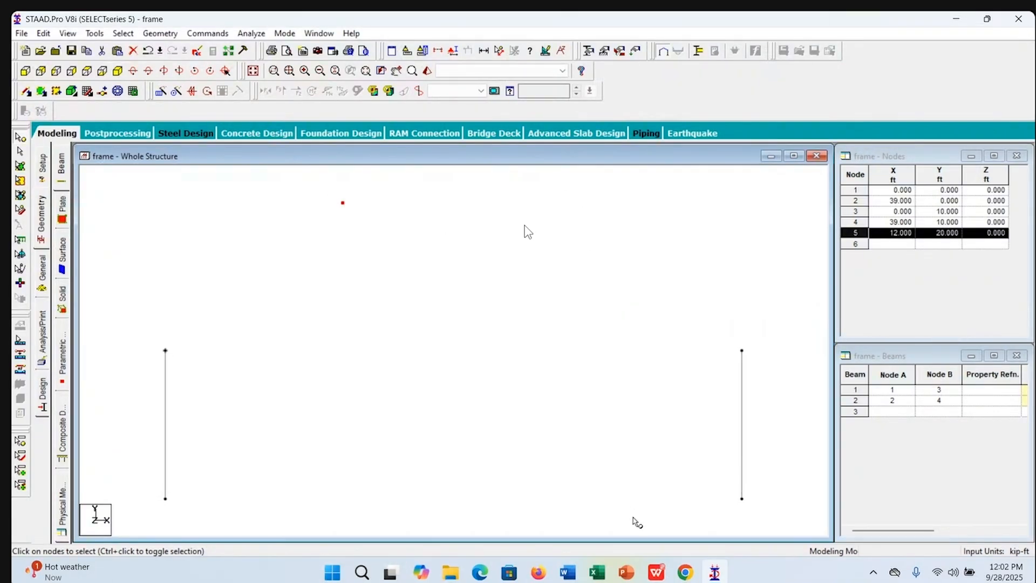
pyautogui.click(657, 573)
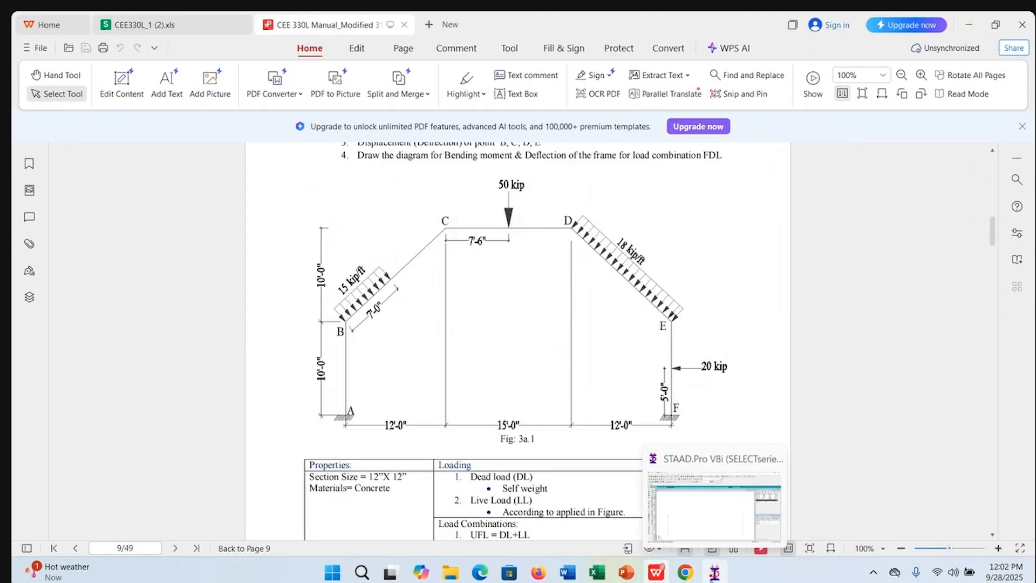
pyautogui.click(715, 572)
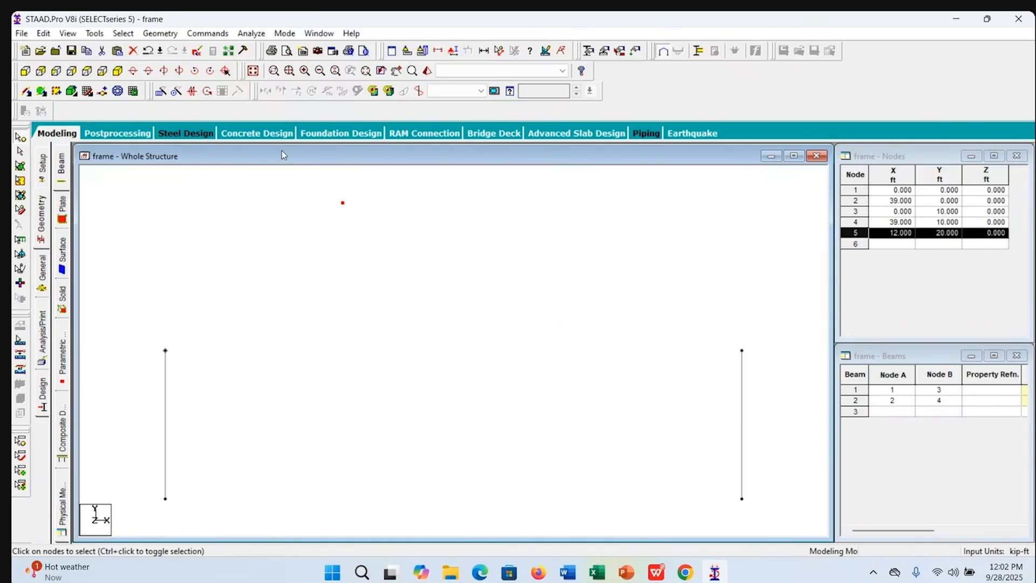
pyautogui.click(160, 34)
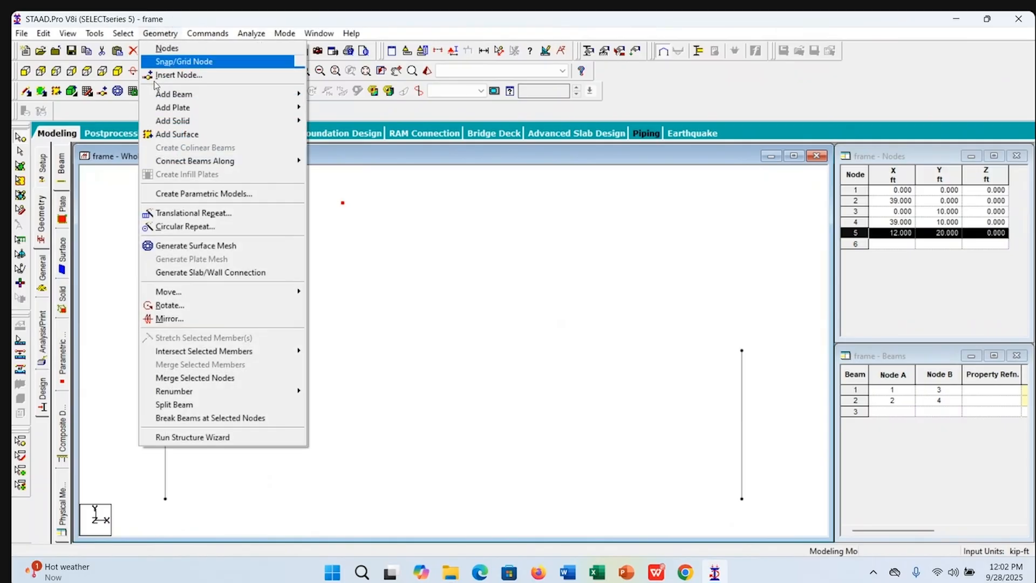
pyautogui.click(189, 213)
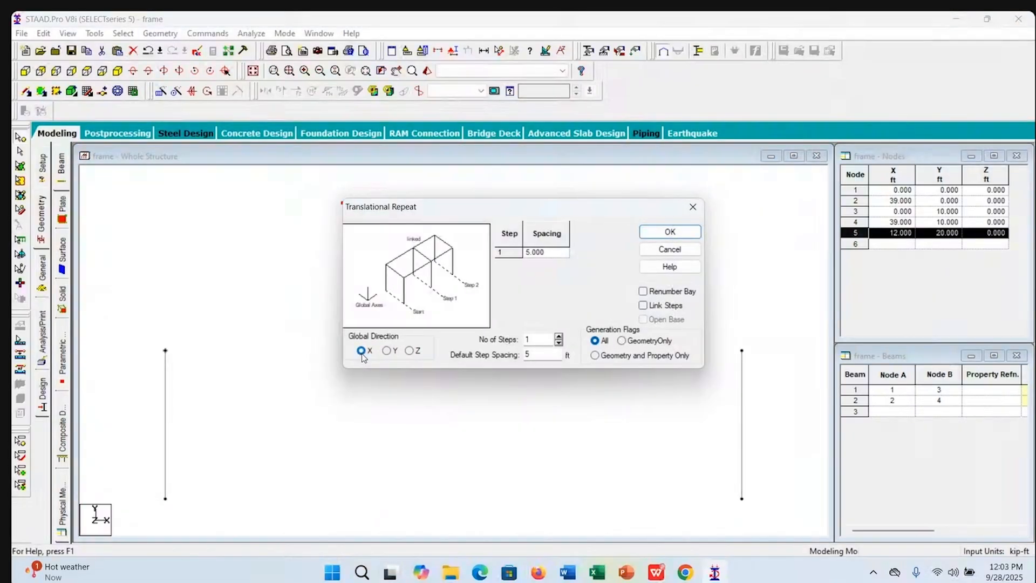
pyautogui.moveTo(656, 571)
pyautogui.click(654, 532)
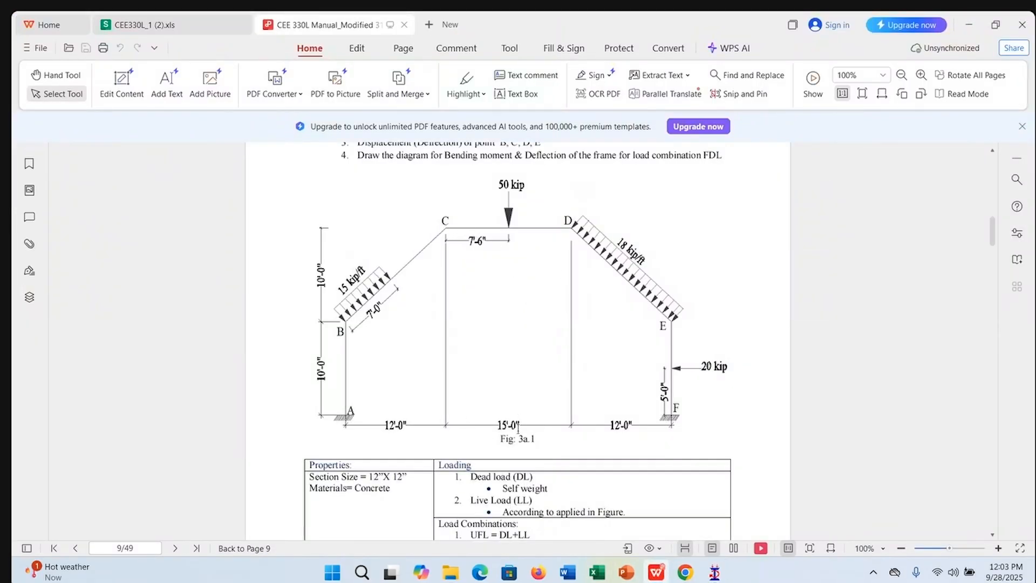
pyautogui.click(714, 573)
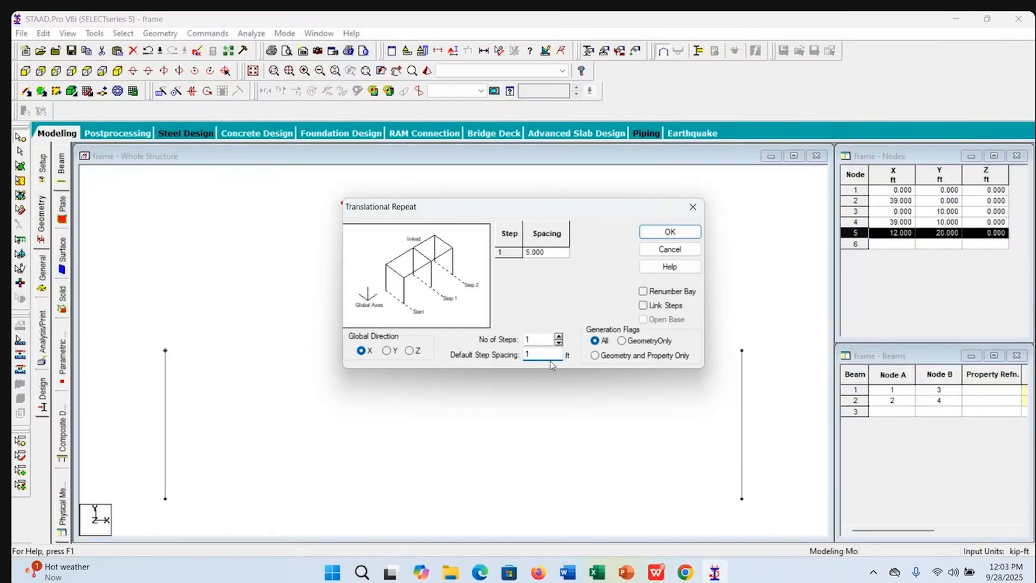
pyautogui.write('5')
pyautogui.click(644, 306)
pyautogui.click(670, 232)
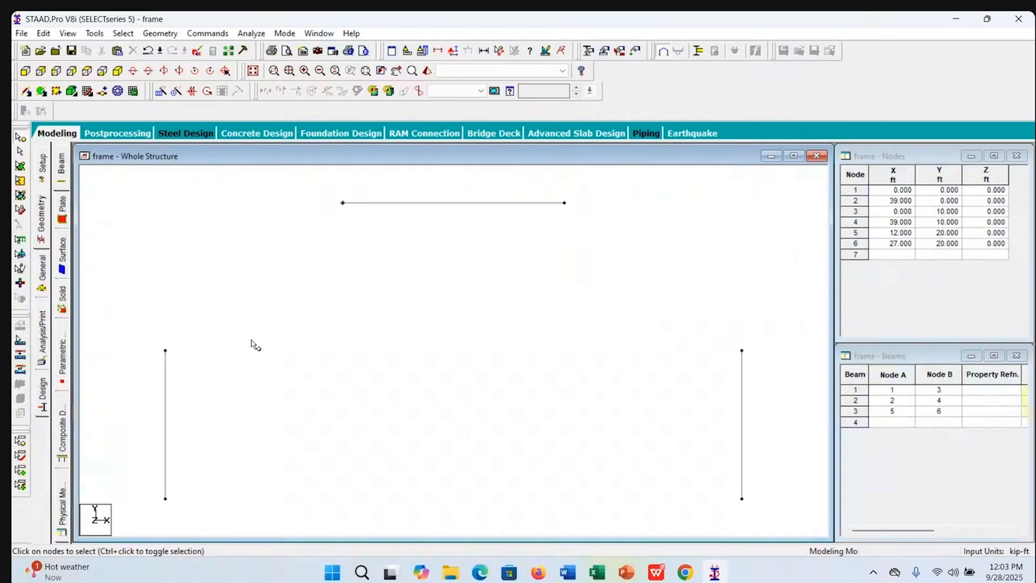
# Add the two sloping beams point to point, joining each column's top node to the nearer end of the top beam
pyautogui.click(159, 33)
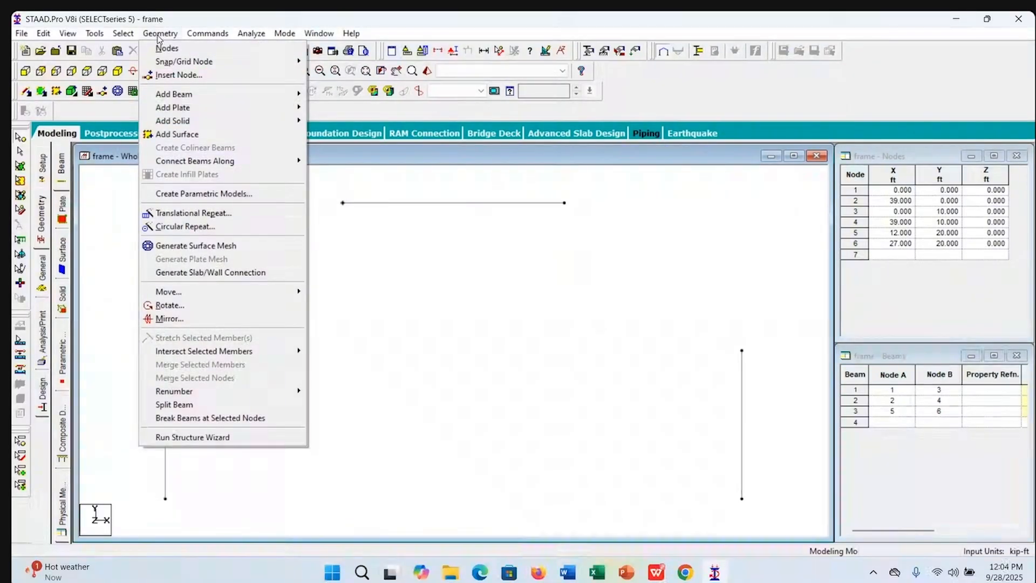
pyautogui.moveTo(178, 96)
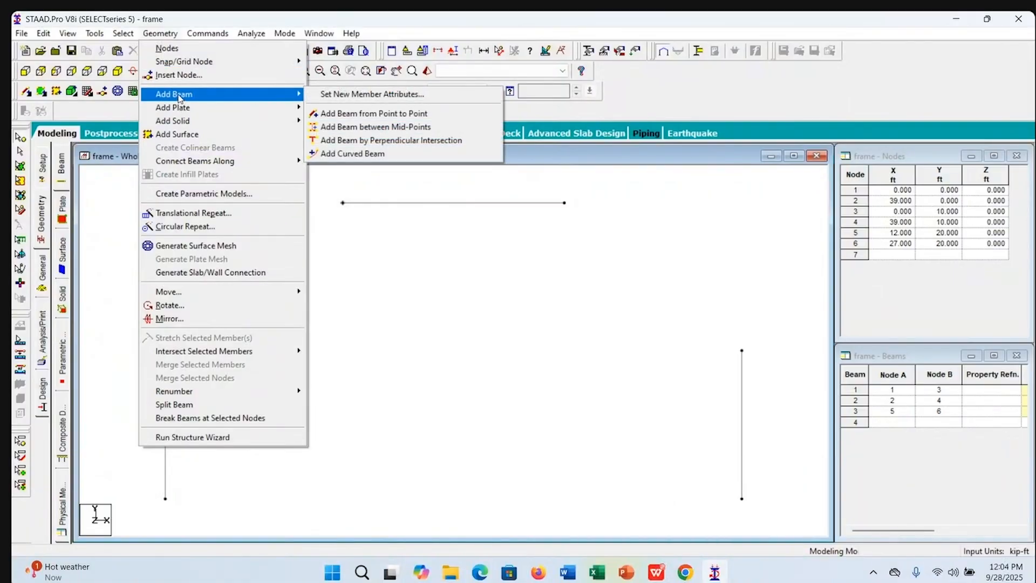
pyautogui.click(402, 115)
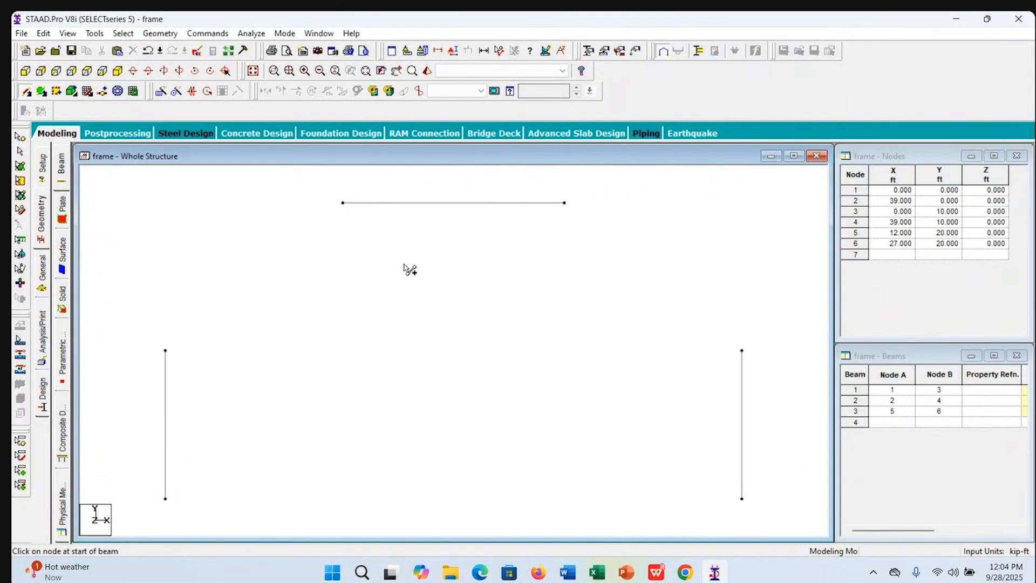
pyautogui.click(166, 351)
pyautogui.click(342, 203)
pyautogui.click(564, 203)
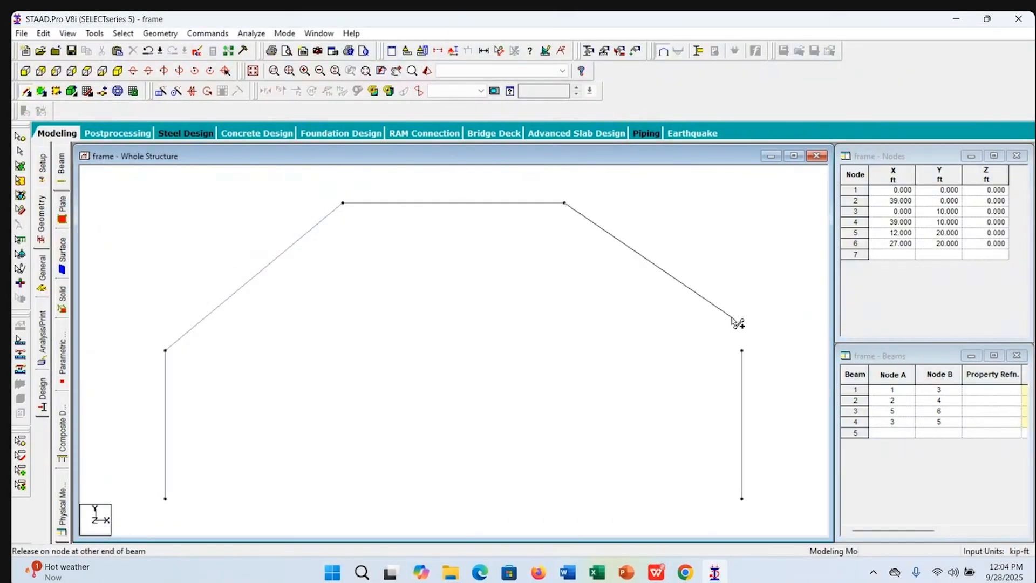
pyautogui.click(743, 351)
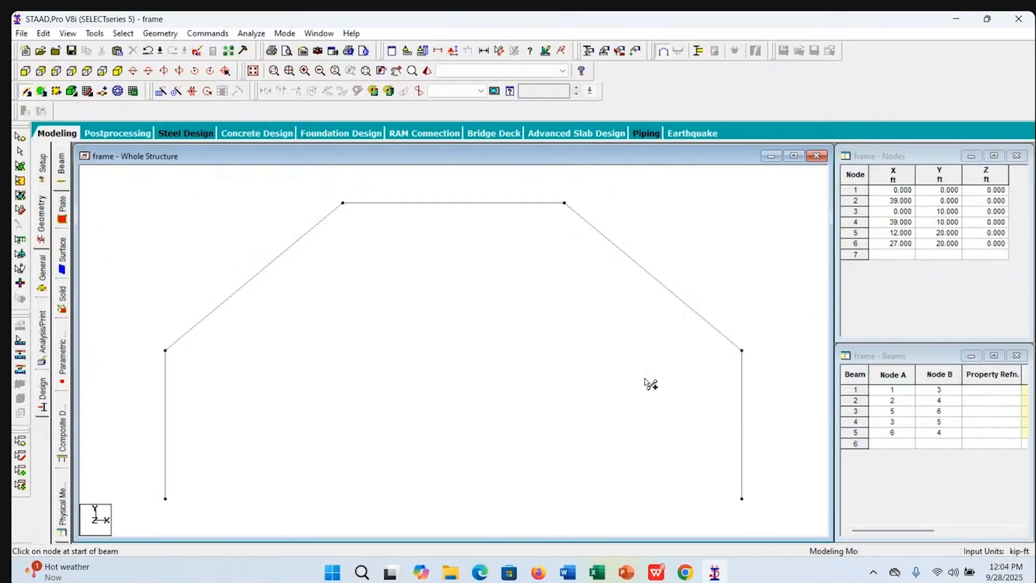
# Compare the frame with Fig. 3a.1 in the PDF manual, end beam drawing and open the General property page for the whole structure
pyautogui.click(656, 572)
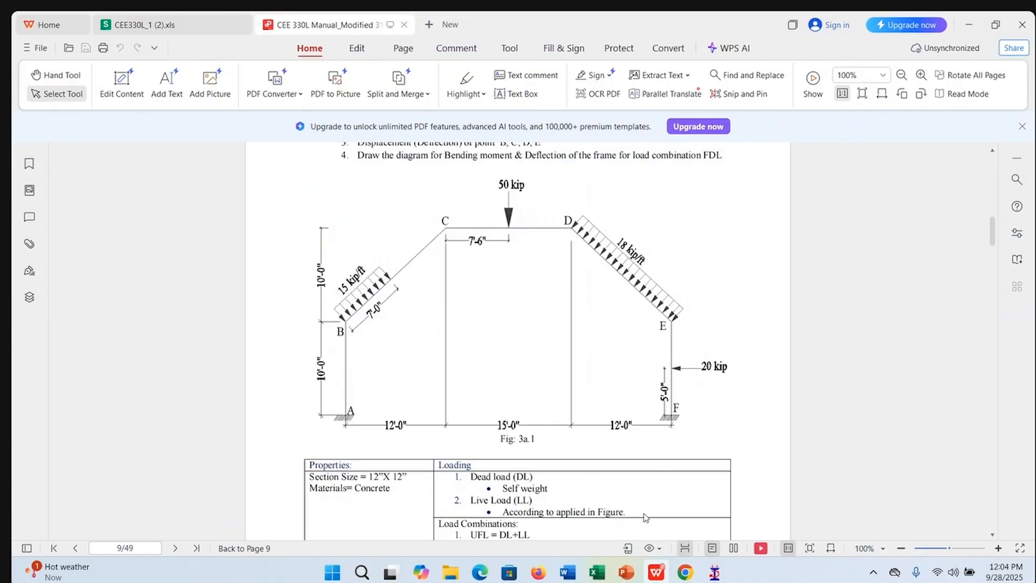
pyautogui.click(716, 576)
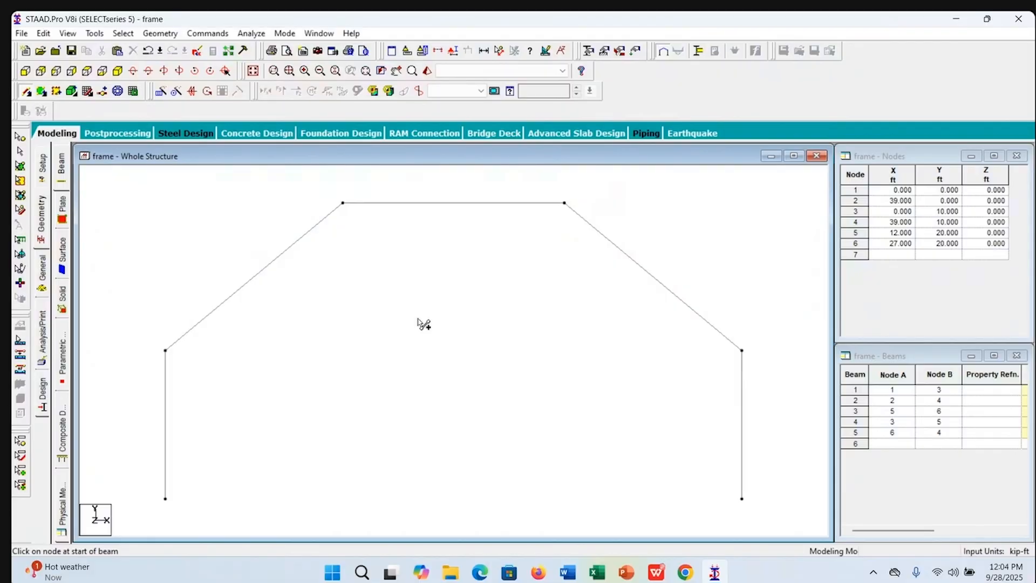
pyautogui.press('Escape')
pyautogui.click(43, 167)
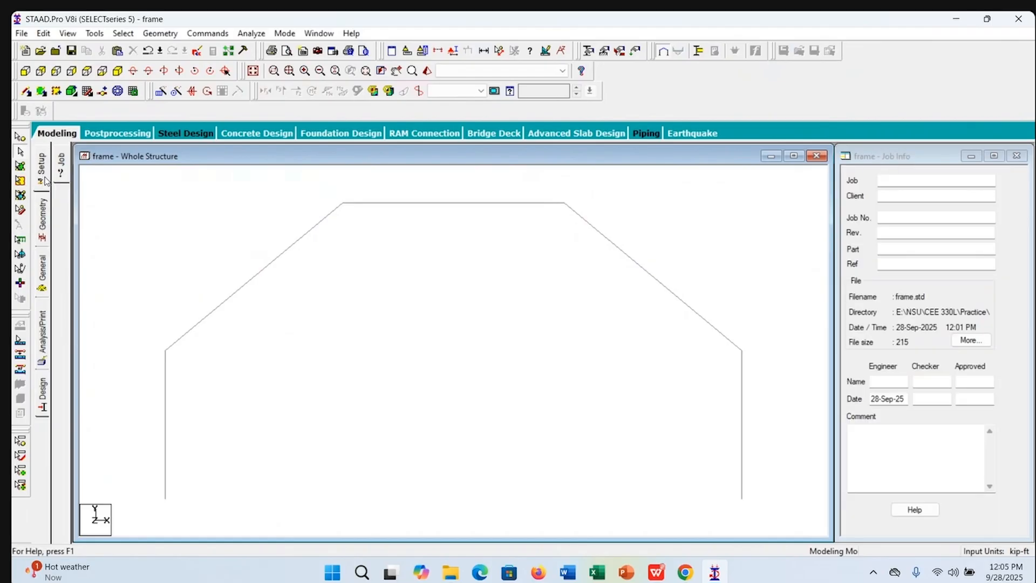
pyautogui.click(46, 224)
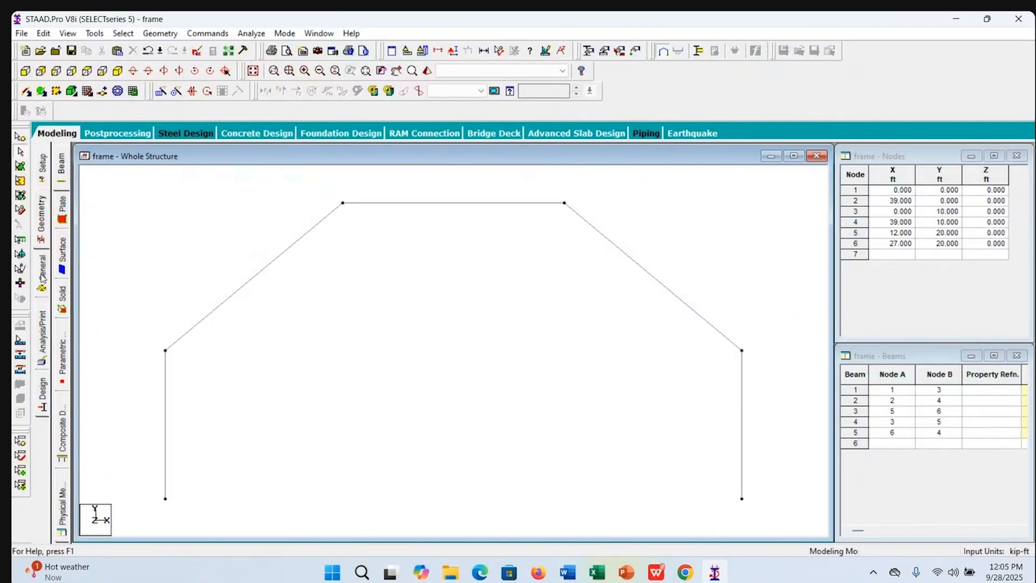
pyautogui.click(44, 275)
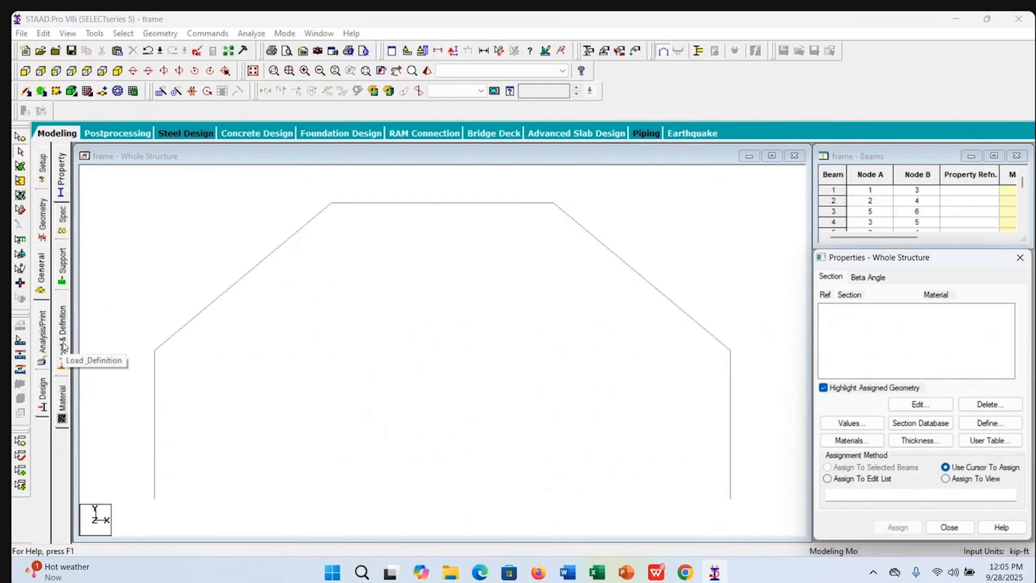
pyautogui.click(63, 179)
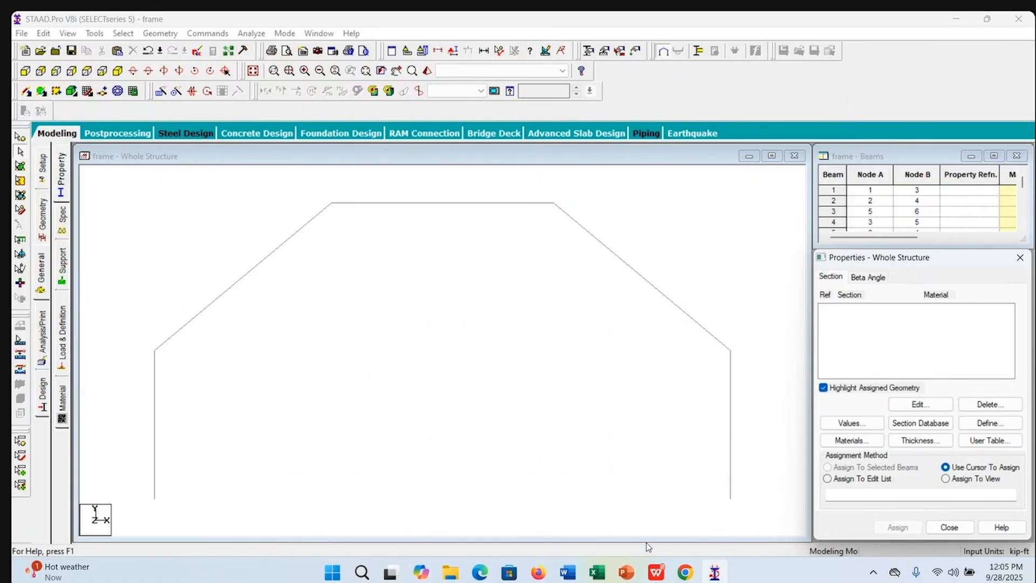
# Switch to the PDF manual and examine the section size, material, supports and loading given for Fig. 3a.1
pyautogui.click(656, 575)
pyautogui.scroll(-3, 610, 343)
pyautogui.moveTo(310, 384); pyautogui.dragTo(358, 400)
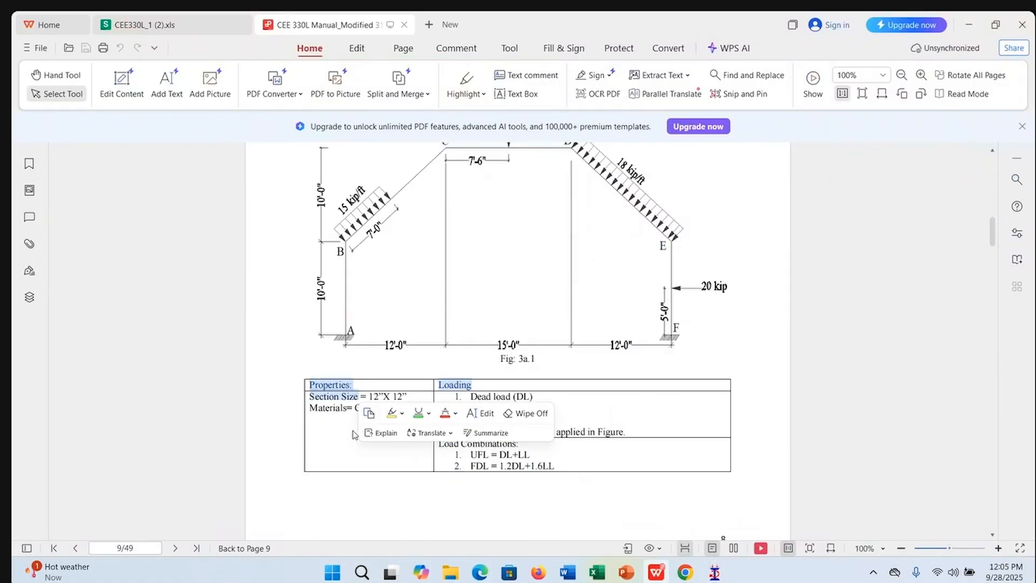
pyautogui.click(340, 435)
pyautogui.keyDown('ctrl'); pyautogui.scroll(1, 340, 435); pyautogui.keyUp('ctrl')
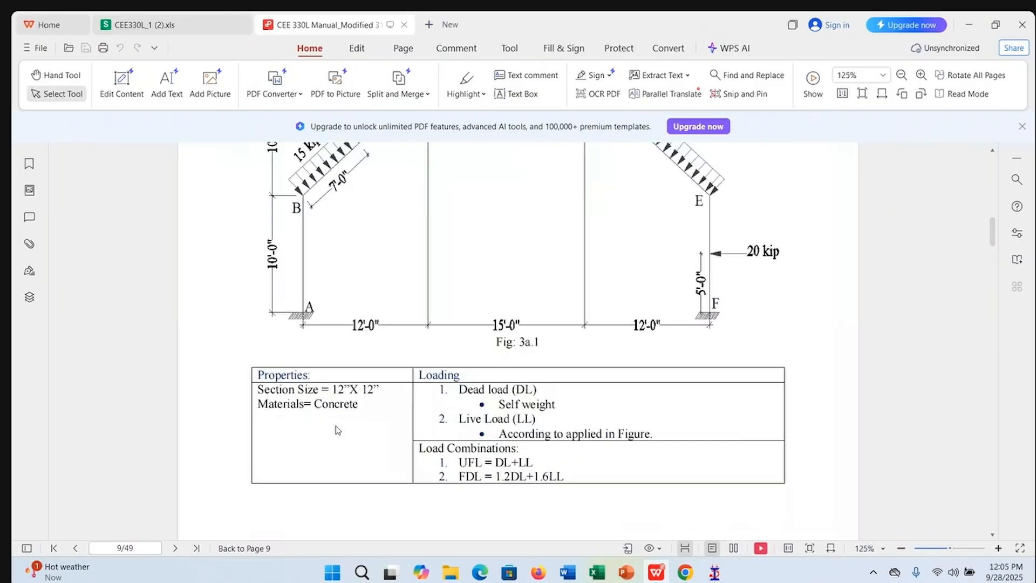
pyautogui.keyDown('ctrl'); pyautogui.scroll(1, 338, 429); pyautogui.keyUp('ctrl')
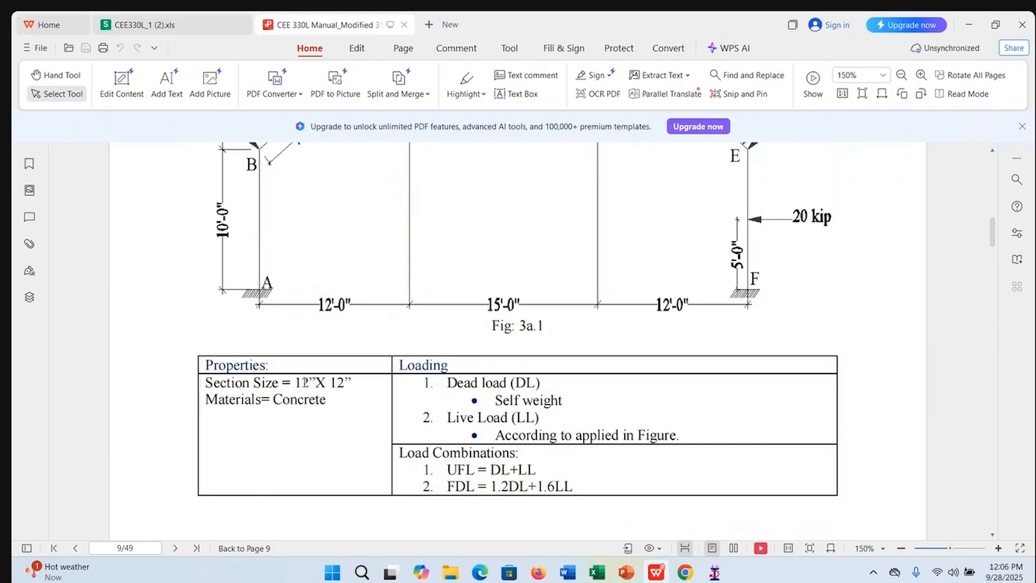
pyautogui.moveTo(296, 383); pyautogui.dragTo(352, 383)
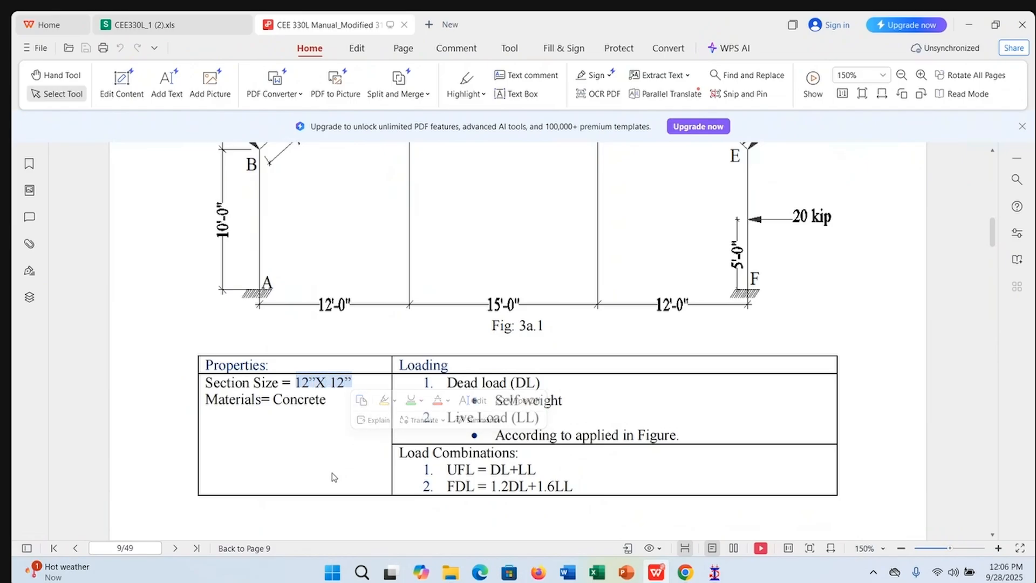
pyautogui.scroll(3, 371, 335)
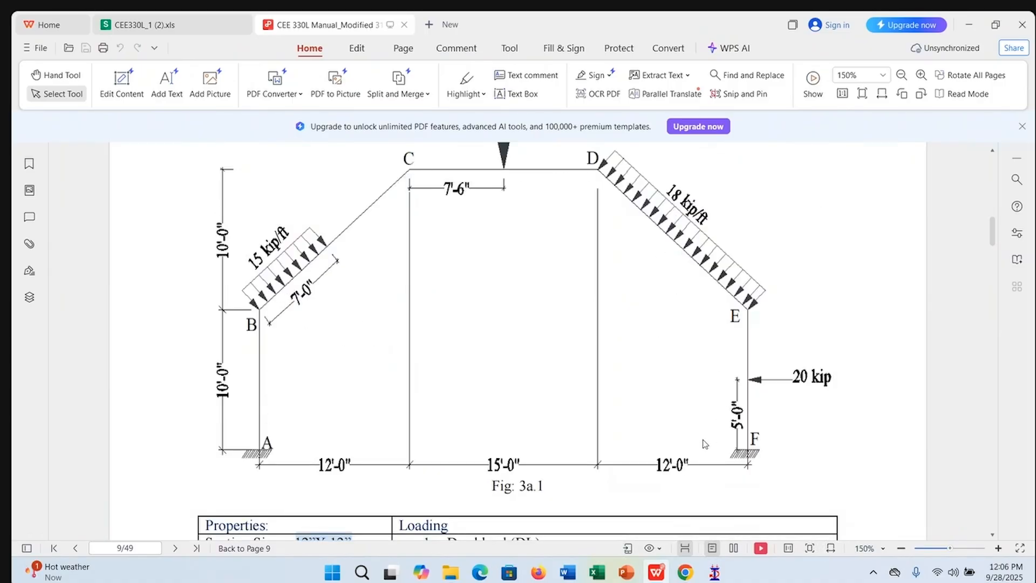
pyautogui.scroll(-4, 680, 392)
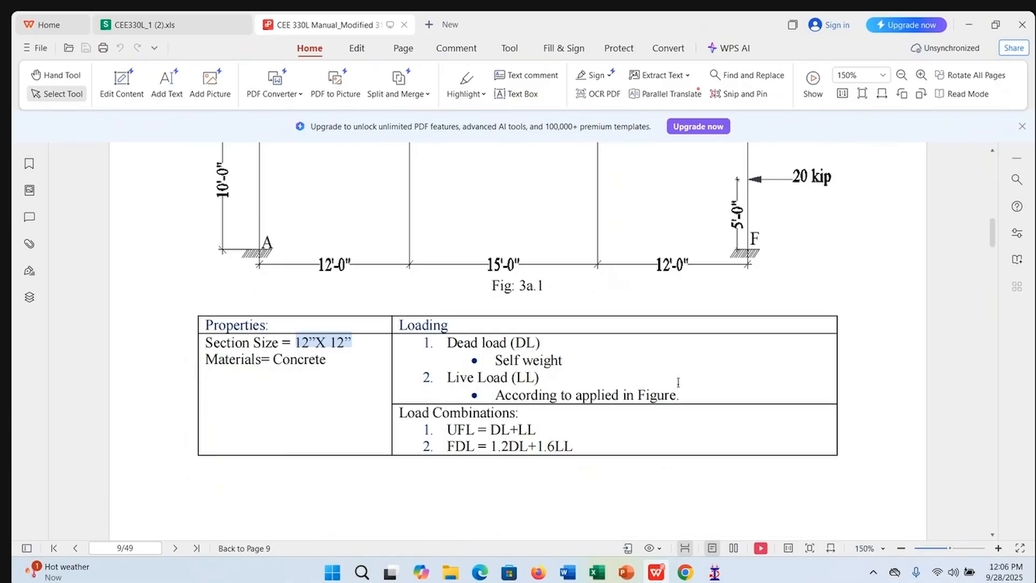
pyautogui.moveTo(274, 360); pyautogui.dragTo(328, 361)
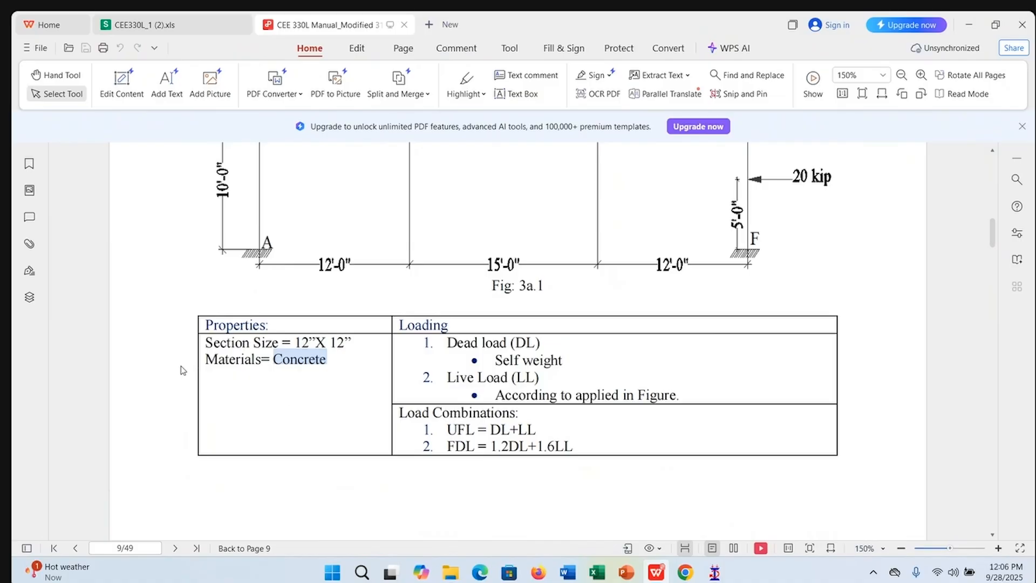
pyautogui.moveTo(725, 572)
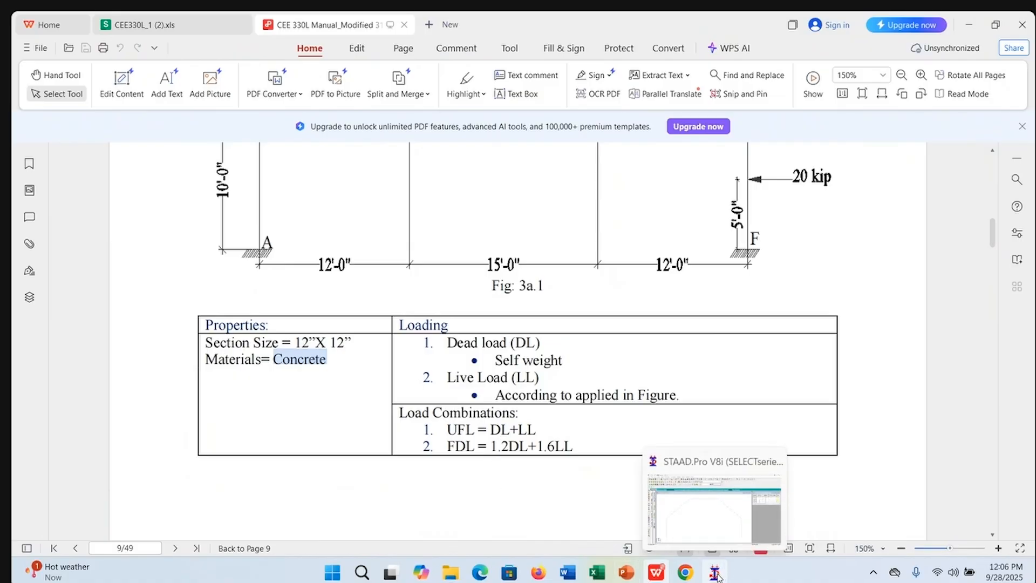
# Switch back to STAAD.Pro, accept the auto save of the frame file and open the Property page
pyautogui.click(721, 478)
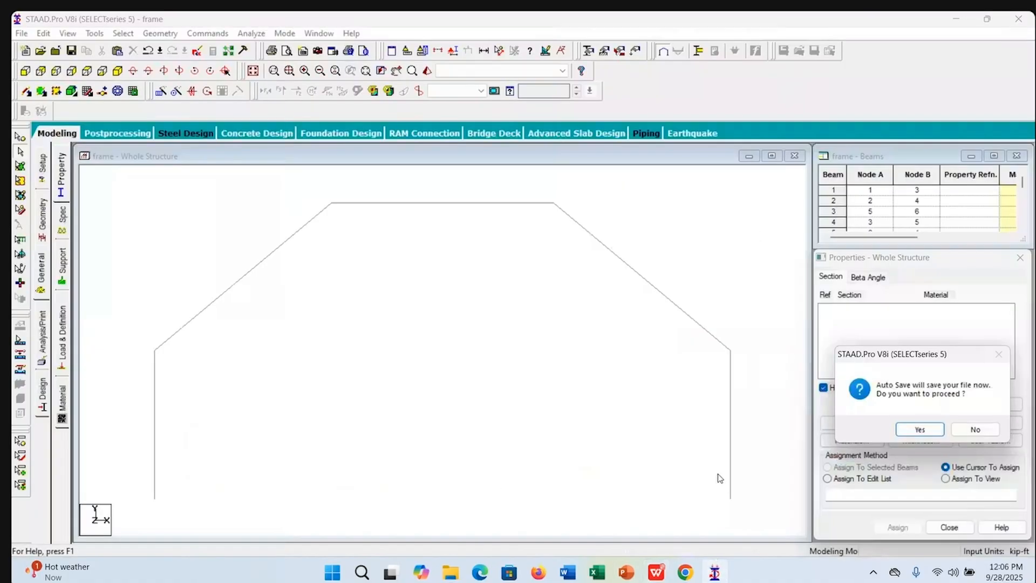
pyautogui.click(930, 429)
pyautogui.click(432, 310)
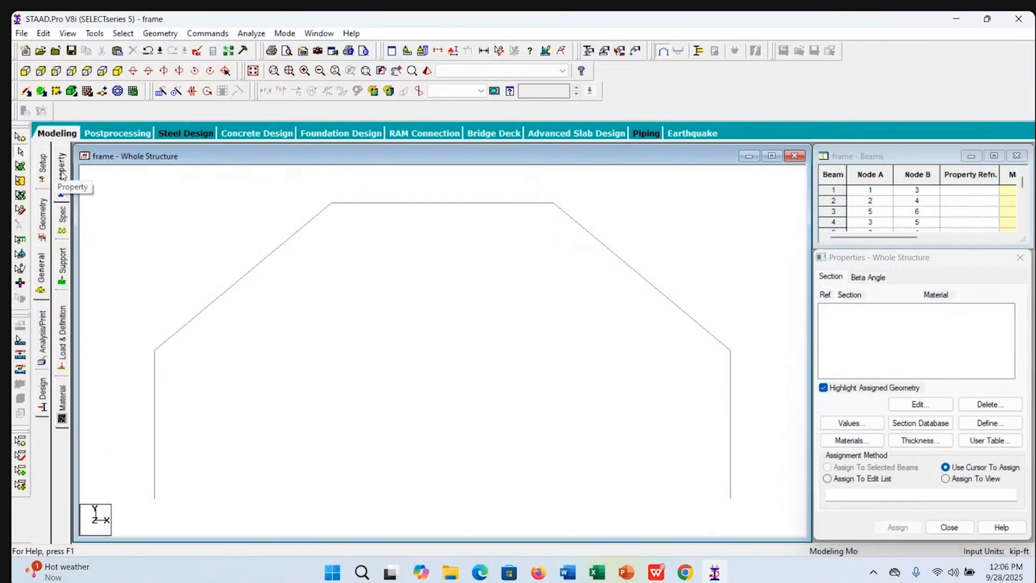
pyautogui.click(57, 172)
pyautogui.moveTo(955, 259)
pyautogui.mouseDown()
pyautogui.moveTo(812, 266)
pyautogui.moveTo(1005, 270)
pyautogui.moveTo(962, 265)
pyautogui.moveTo(960, 251)
pyautogui.moveTo(952, 260)
pyautogui.mouseUp()
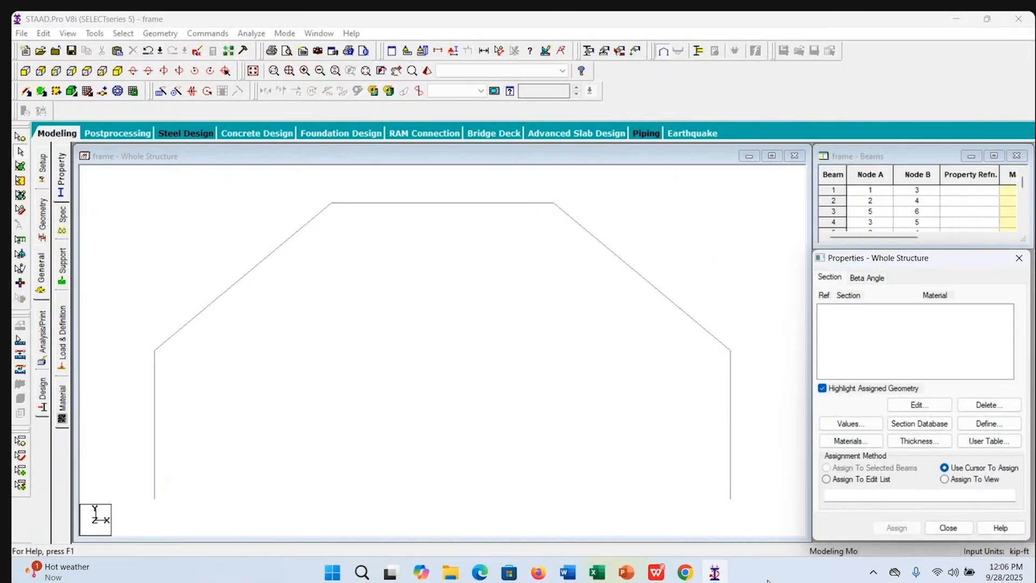
# Switch to the Google Meet call and examine the Translational Repeat settings for the single node in the Structure1.std model
pyautogui.moveTo(684, 576)
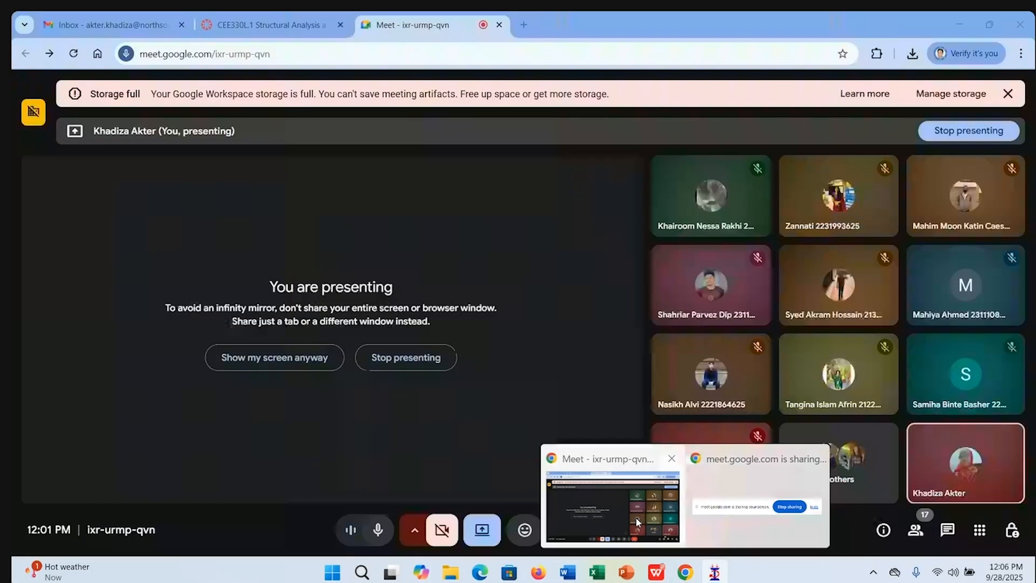
pyautogui.click(583, 515)
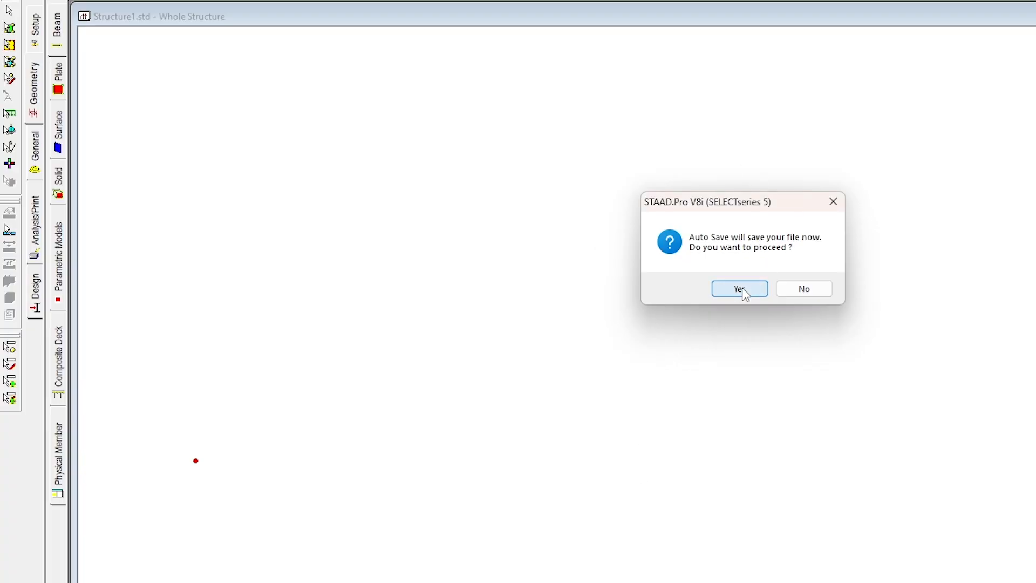
pyautogui.click(745, 289)
pyautogui.click(647, 275)
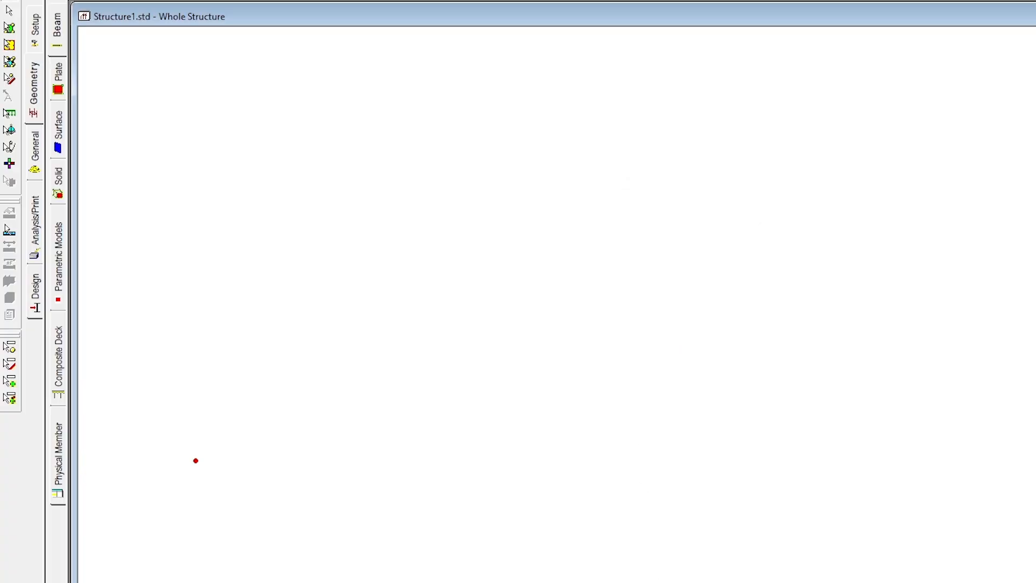
pyautogui.moveTo(172, 441); pyautogui.dragTo(1035, 165)
pyautogui.moveTo(211, 527); pyautogui.dragTo(641, 185)
pyautogui.moveTo(135, 91); pyautogui.dragTo(134, 479)
pyautogui.moveTo(135, 90); pyautogui.dragTo(1035, 487)
pyautogui.click(155, 2)
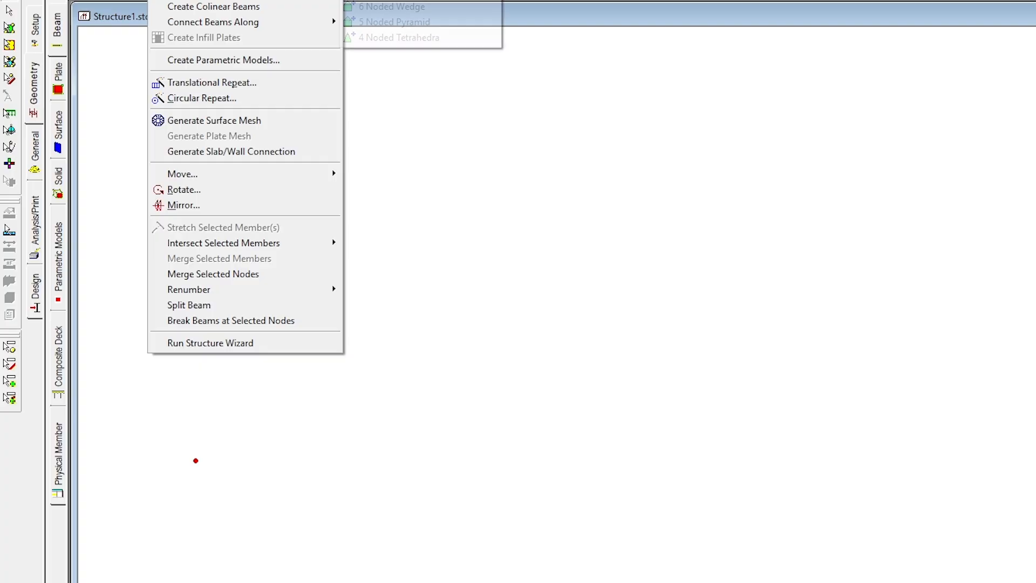
pyautogui.moveTo(216, 0)
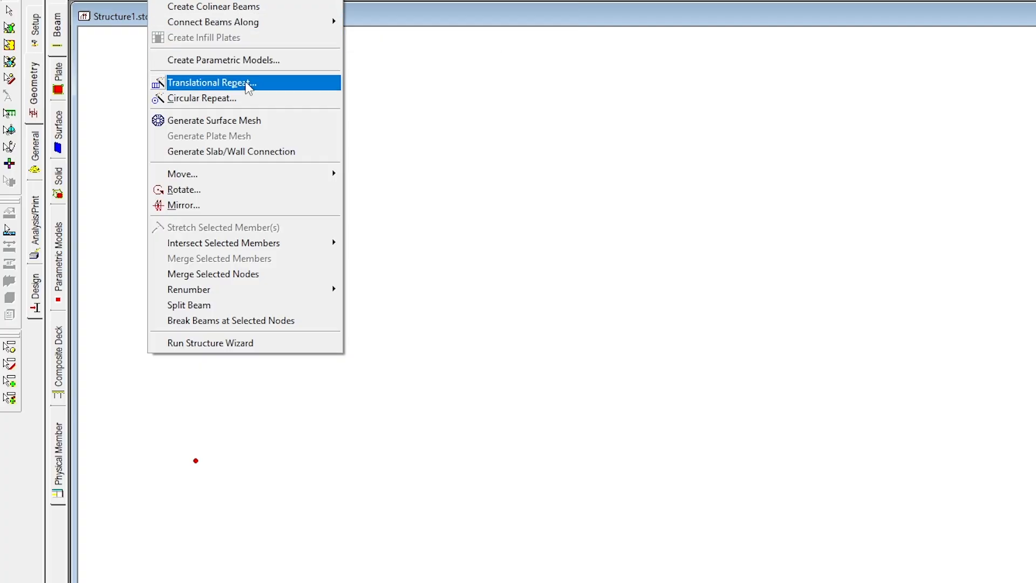
pyautogui.click(312, 82)
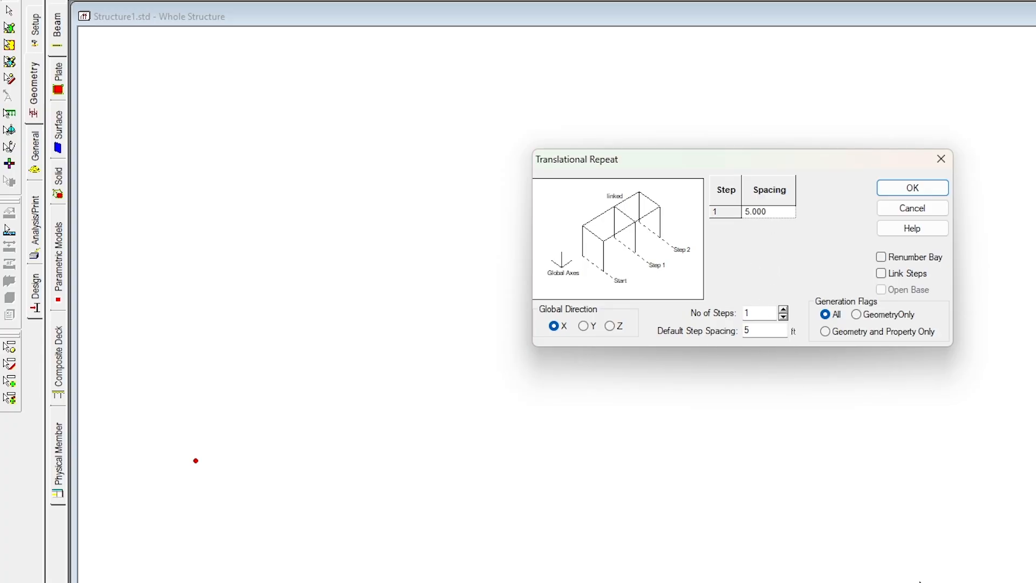
# Return to the frame model in STAAD.Pro and start defining a new section property
pyautogui.moveTo(918, 578)
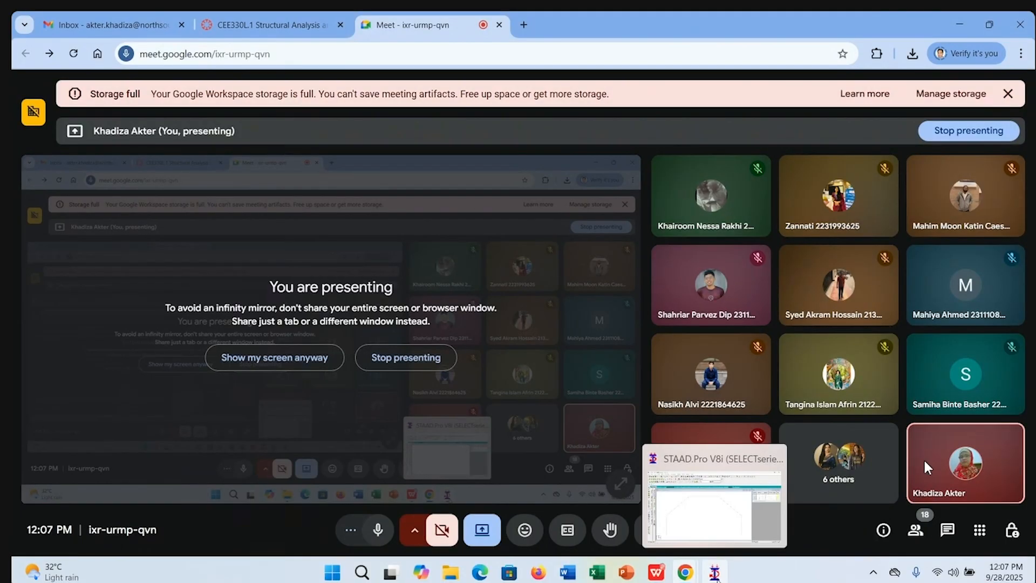
pyautogui.click(756, 506)
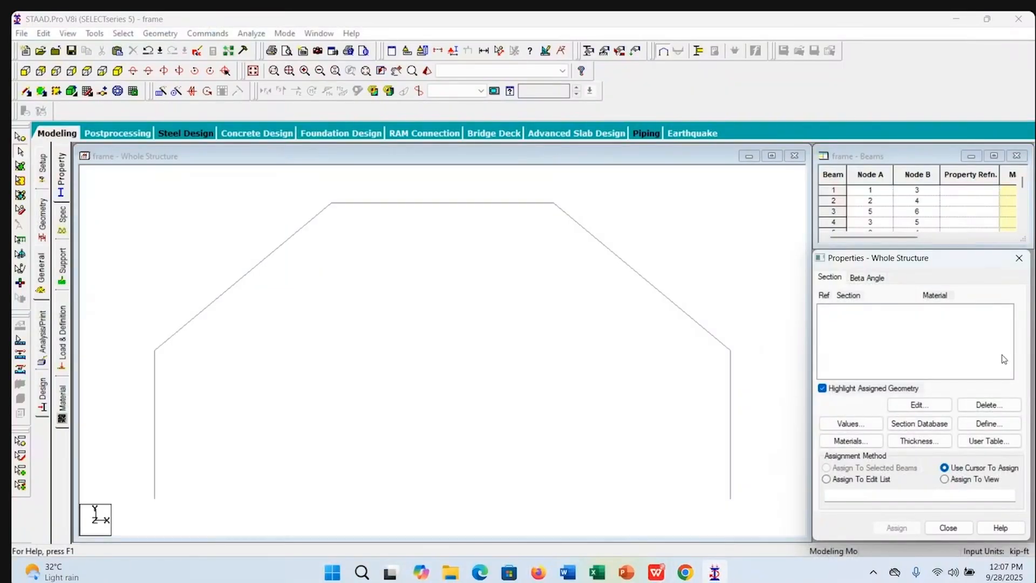
pyautogui.moveTo(948, 263); pyautogui.dragTo(948, 262)
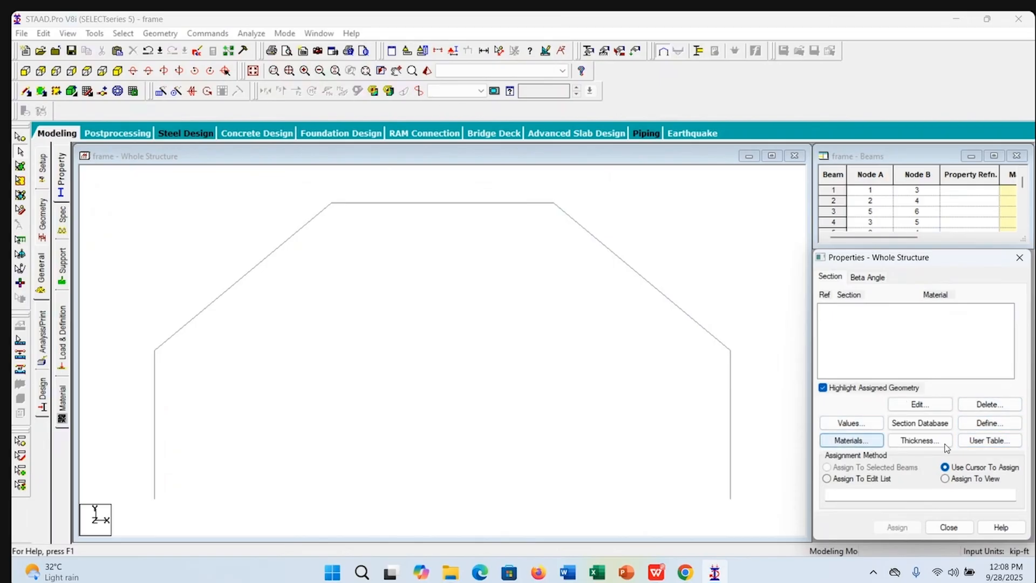
pyautogui.click(978, 424)
pyautogui.moveTo(598, 161)
pyautogui.mouseDown()
pyautogui.moveTo(602, 201)
pyautogui.moveTo(597, 163)
pyautogui.mouseUp()
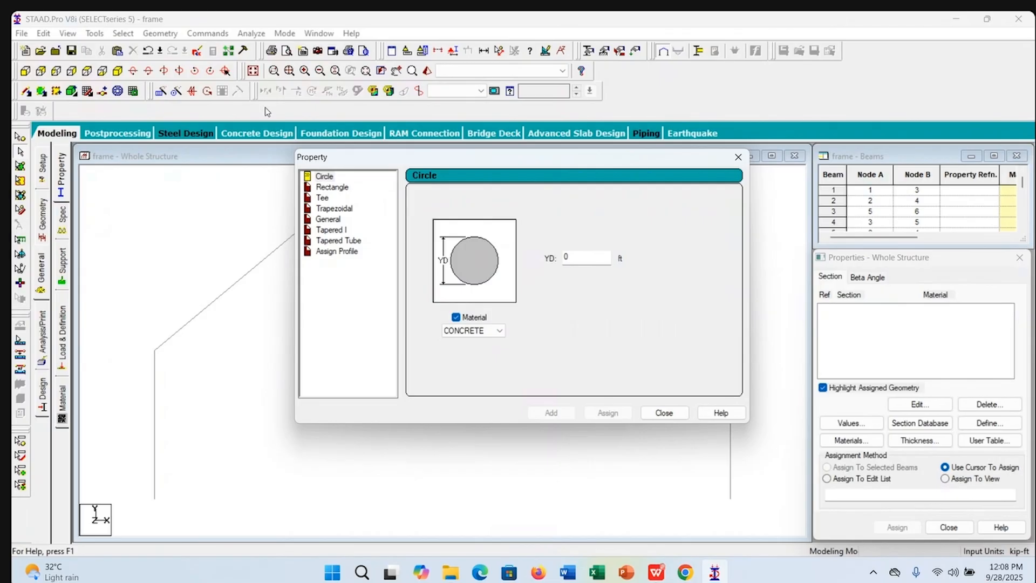
# Examine the inputs required by the available section types, from Circle and Rectangle through Tee, Trapezoidal and General to Tapered I and Tapered Tube
pyautogui.click(325, 177)
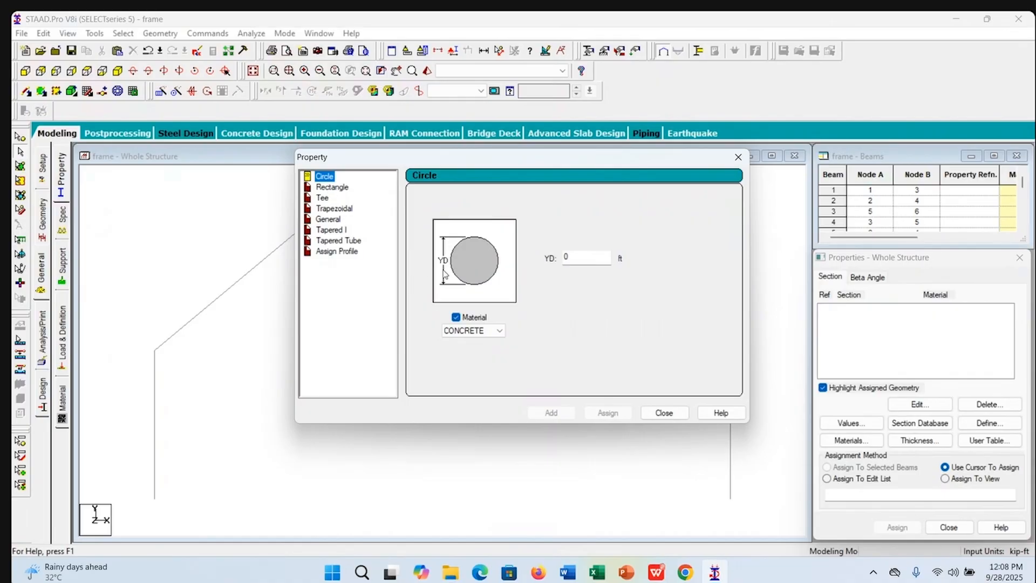
pyautogui.click(331, 187)
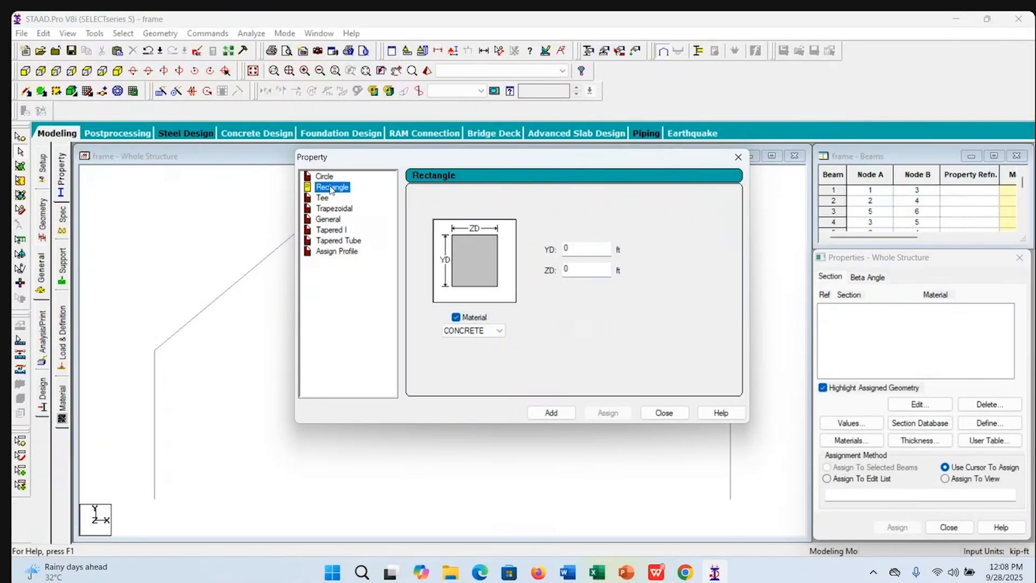
pyautogui.click(324, 199)
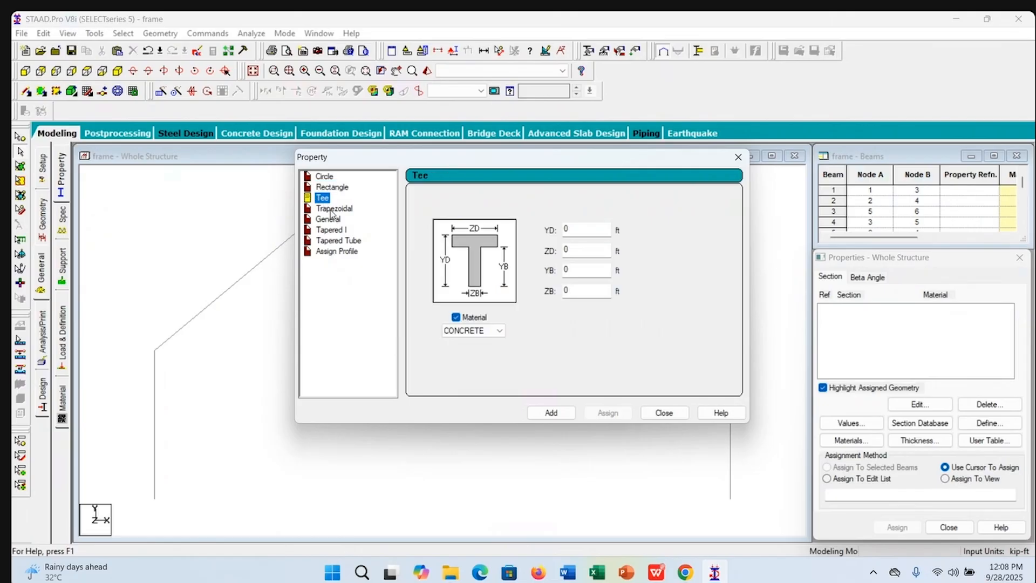
pyautogui.click(334, 210)
pyautogui.click(329, 219)
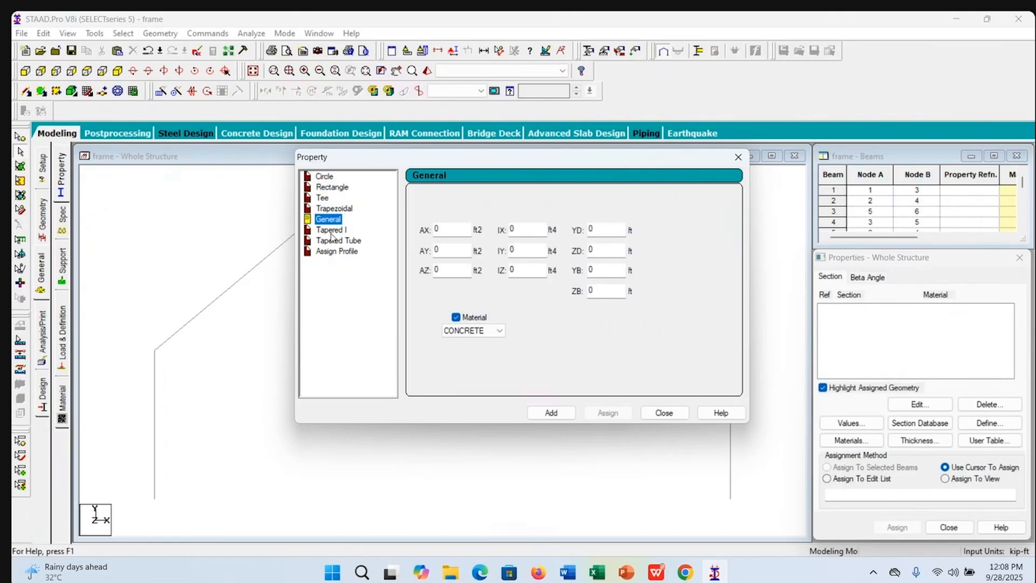
pyautogui.click(334, 231)
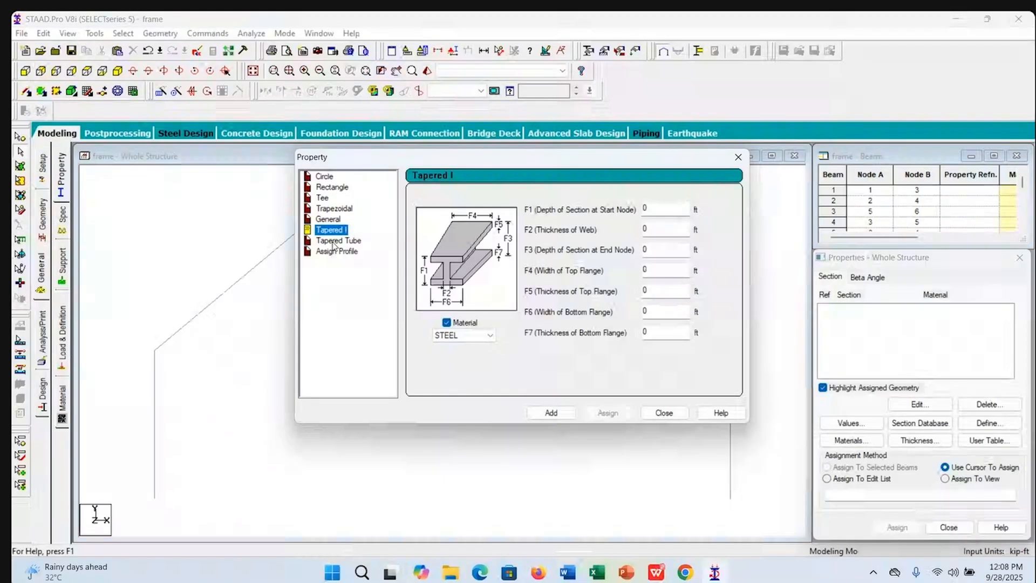
pyautogui.click(333, 241)
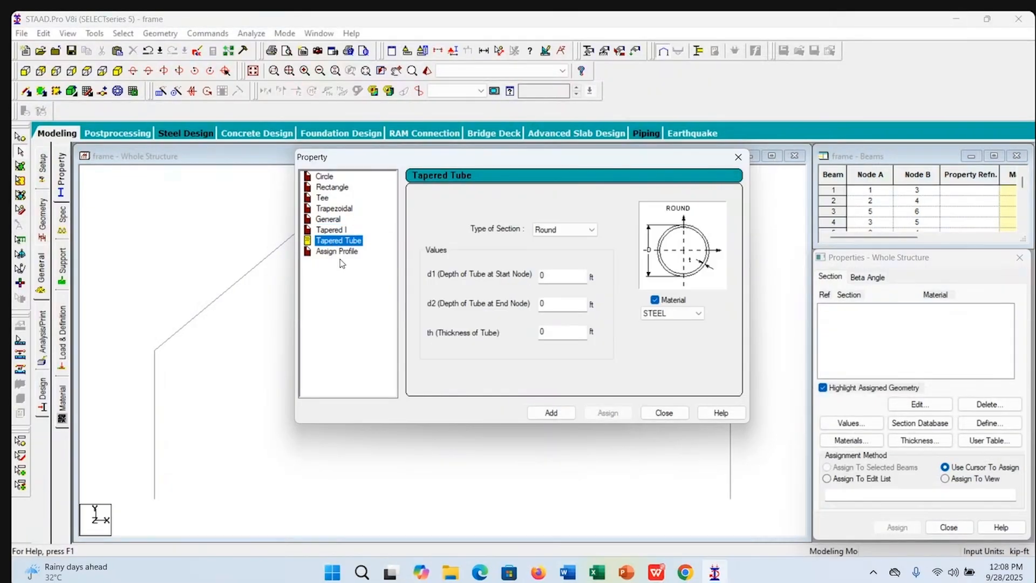
# Choose the Rectangle section type and open its YD and ZD dimensions for editing
pyautogui.click(338, 189)
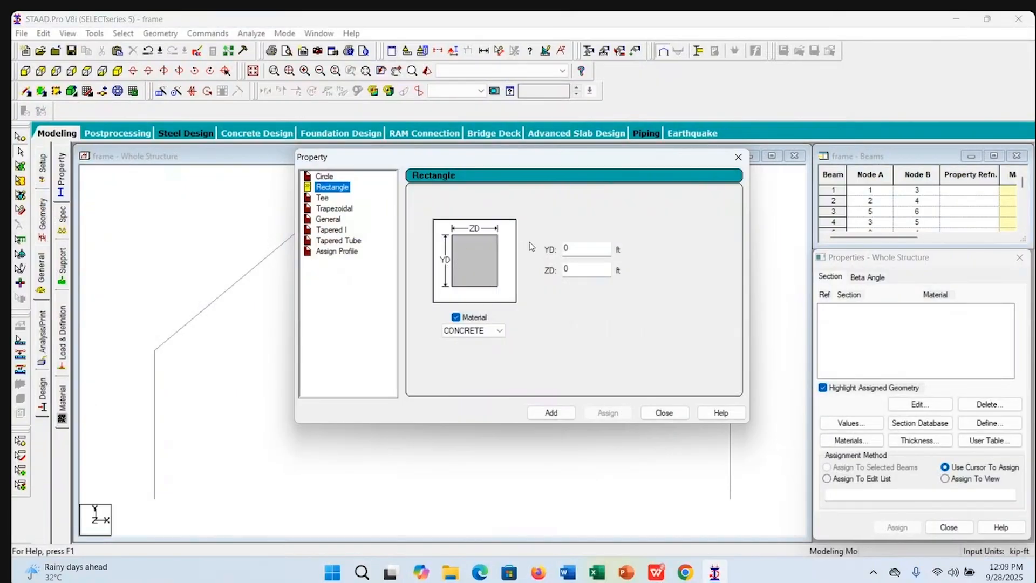
pyautogui.click(580, 248)
pyautogui.click(572, 271)
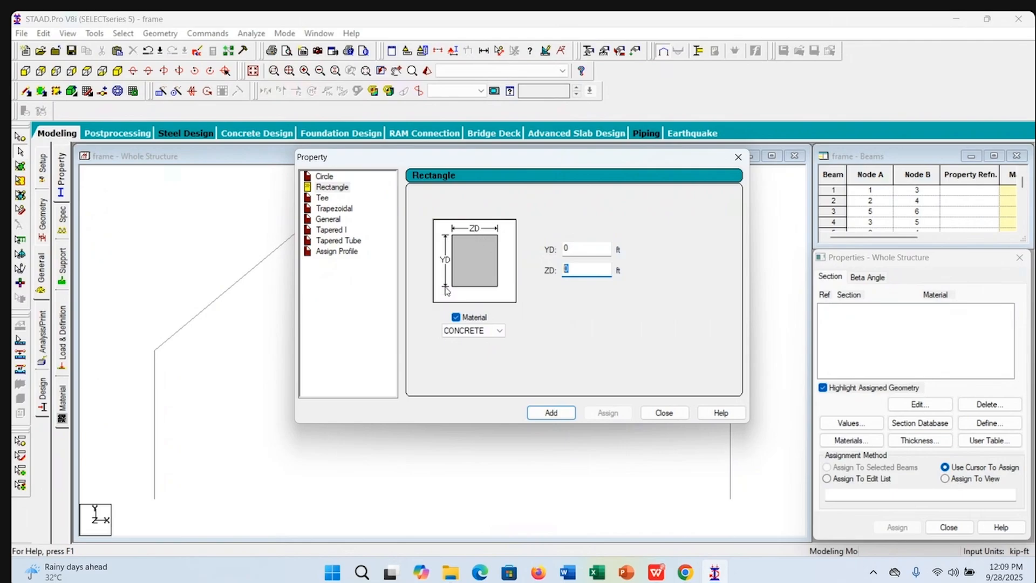
# Switch to the PDF manual and examine both dimensions of the section size given under Properties for Fig. 3a.1
pyautogui.click(656, 575)
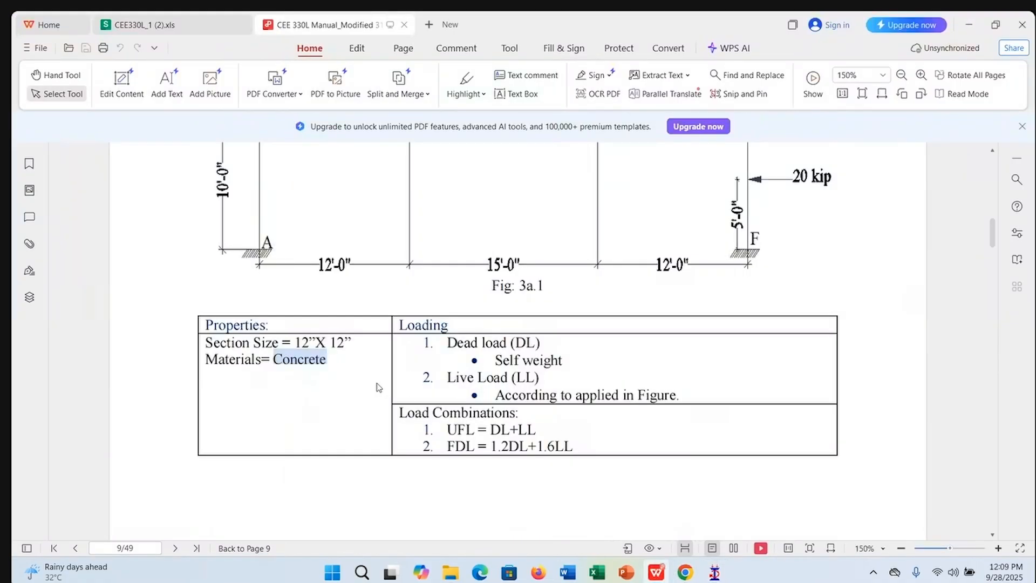
pyautogui.click(314, 350)
pyautogui.moveTo(296, 342); pyautogui.dragTo(351, 343)
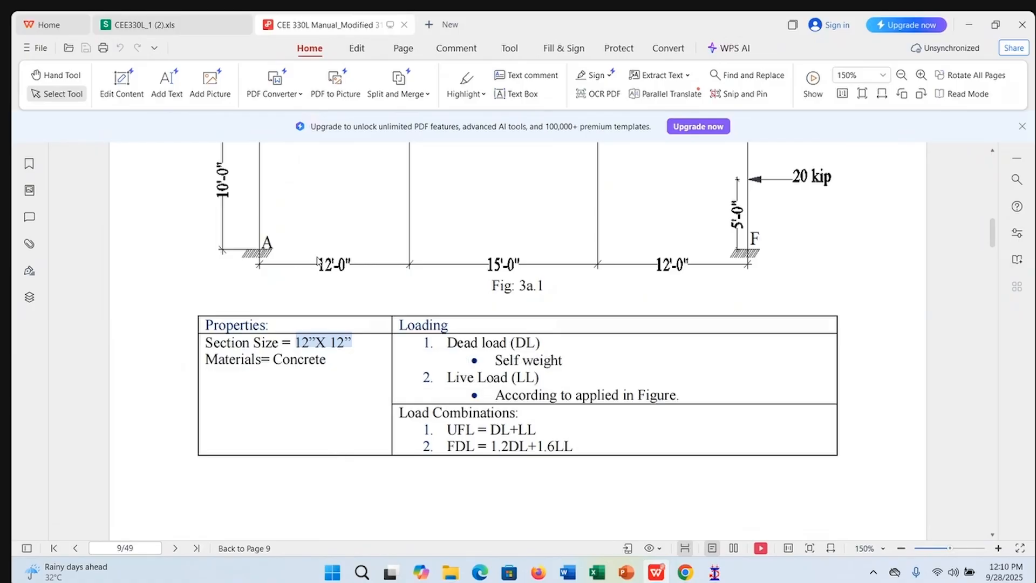
pyautogui.click(311, 343)
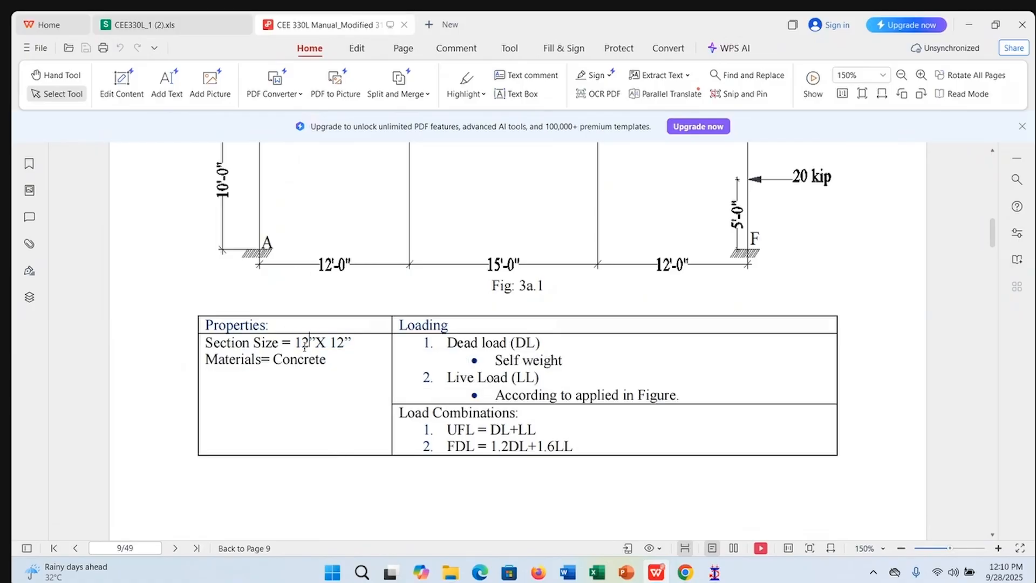
pyautogui.moveTo(301, 342); pyautogui.dragTo(355, 342)
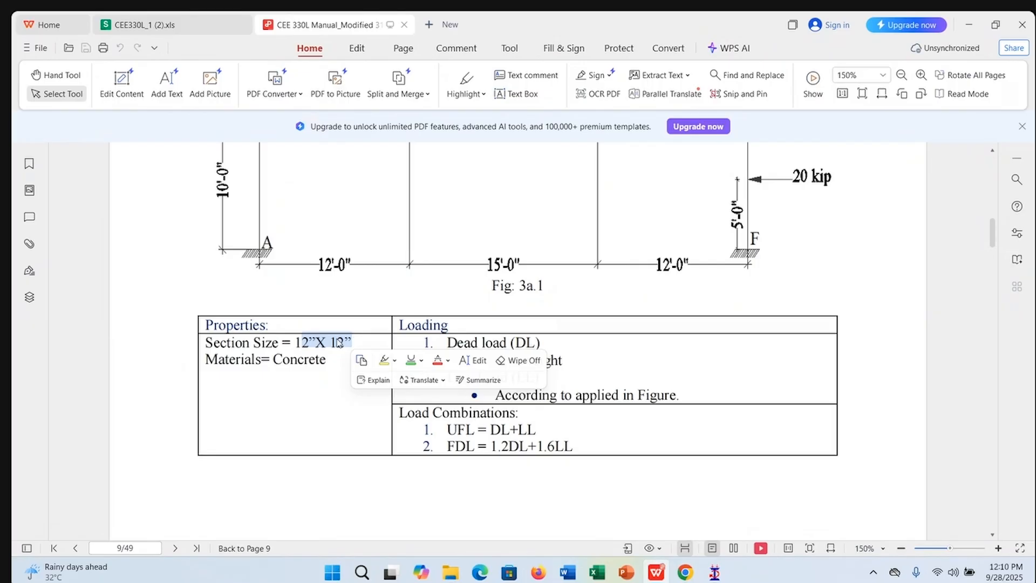
pyautogui.moveTo(296, 342); pyautogui.dragTo(341, 346)
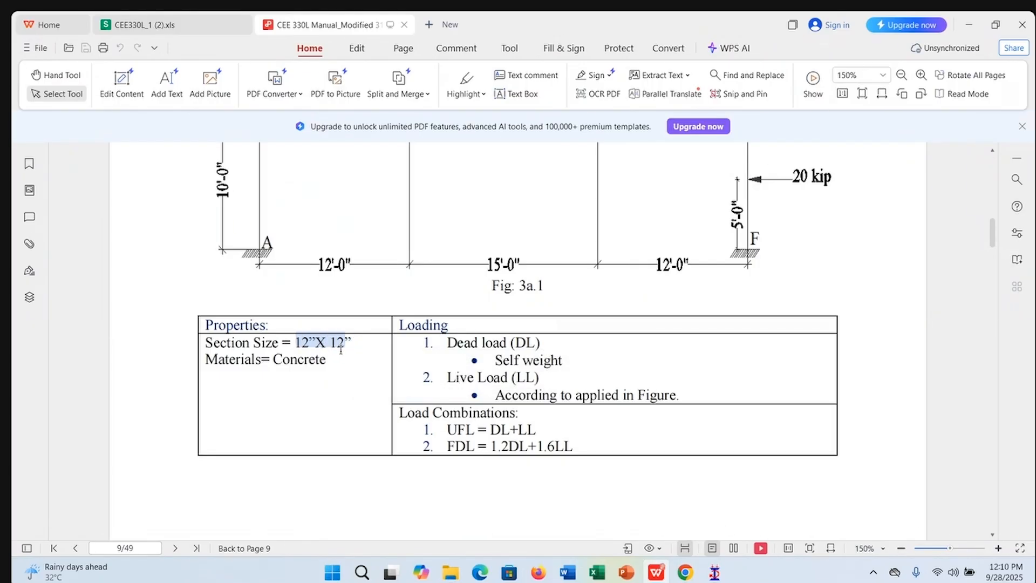
pyautogui.click(302, 427)
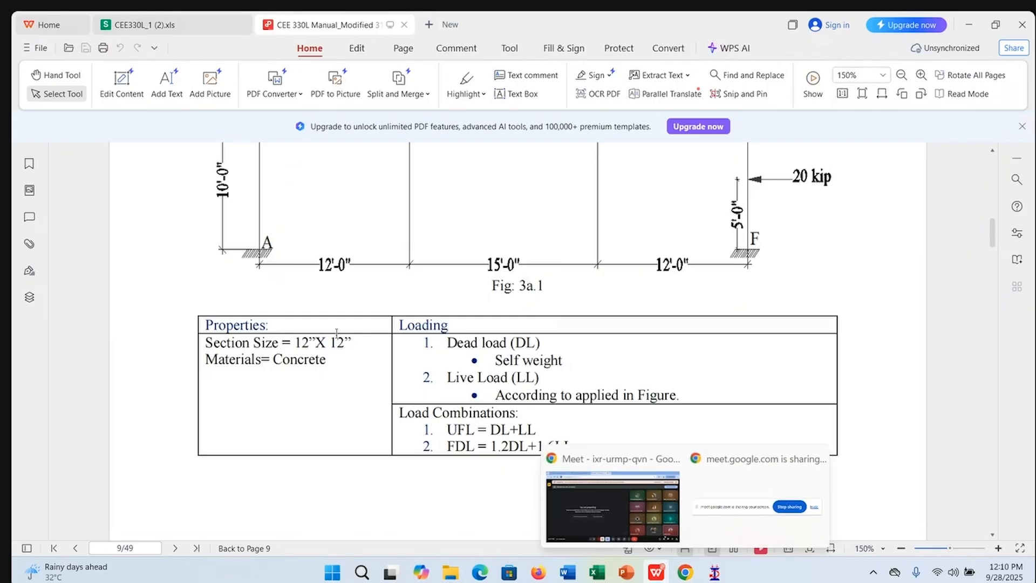
pyautogui.doubleClick(313, 342)
pyautogui.moveTo(313, 342); pyautogui.dragTo(310, 344)
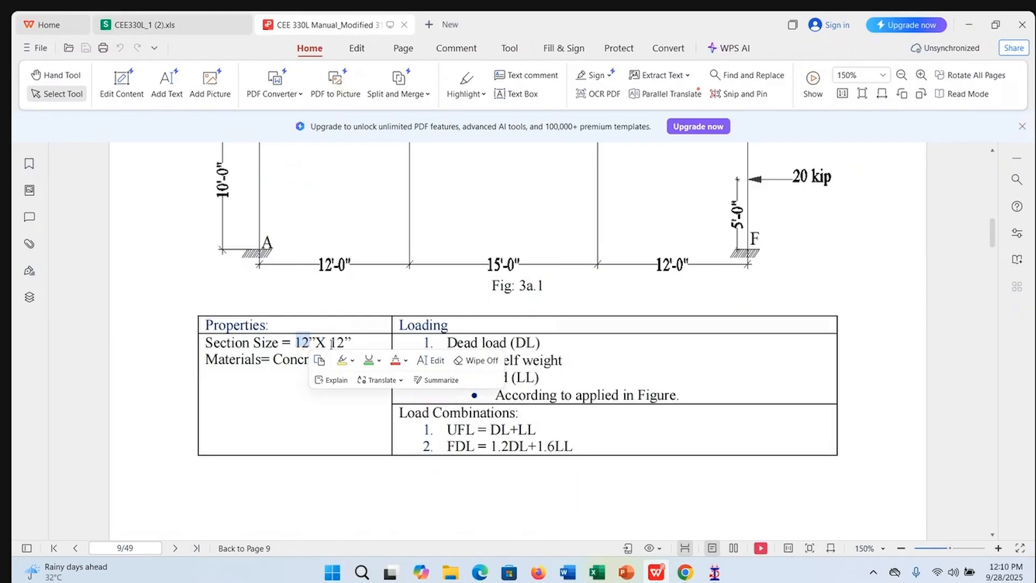
pyautogui.moveTo(330, 344); pyautogui.dragTo(345, 343)
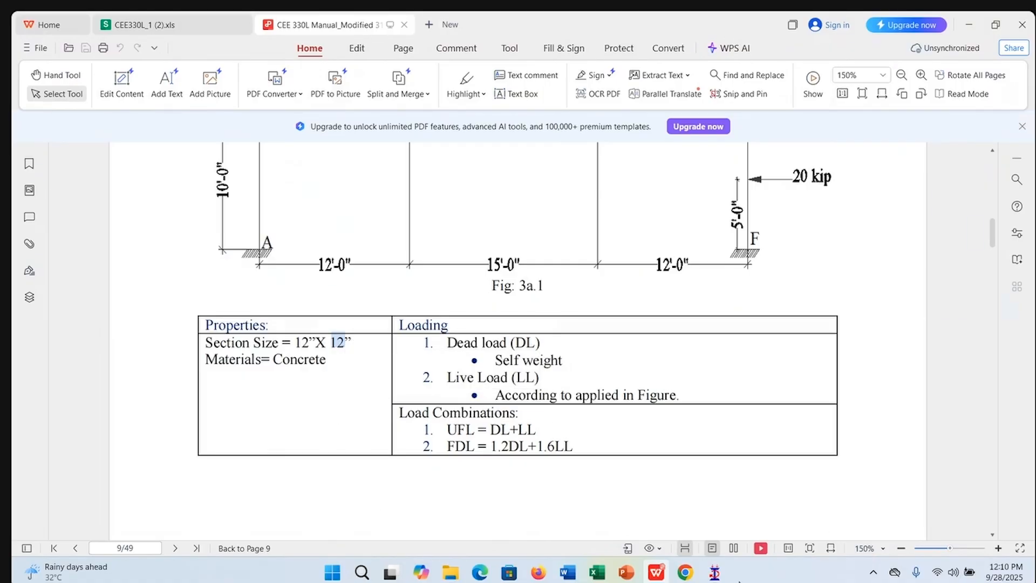
# Return to STAAD.Pro and set the rectangular section's YD to 1.25 ft and ZD to 1 ft
pyautogui.click(715, 576)
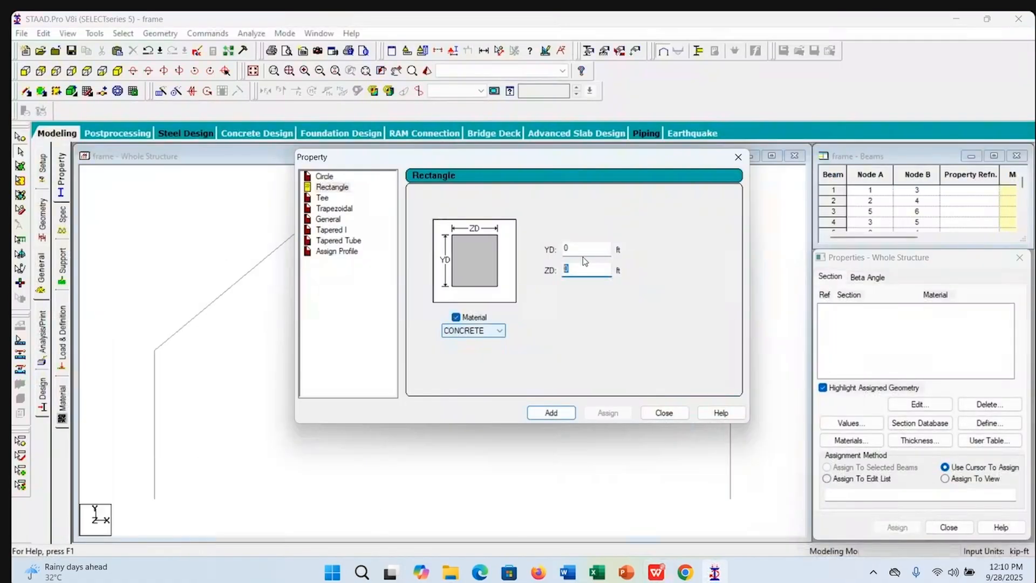
pyautogui.doubleClick(565, 248)
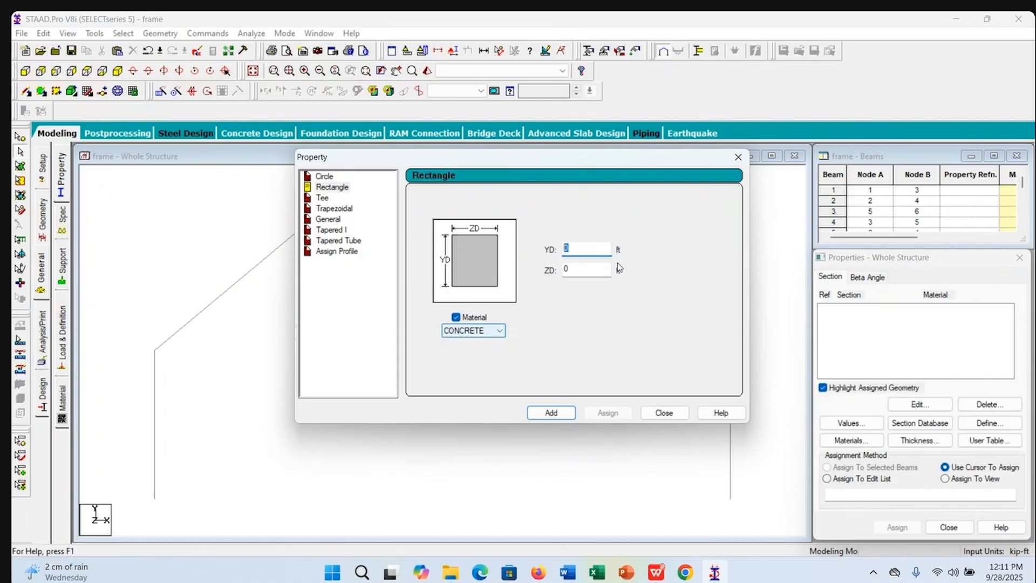
pyautogui.write('1.25')
pyautogui.click(581, 273)
pyautogui.write('1')
# Compare the entered section dimensions with the section size in the PDF manual and return to STAAD.Pro
pyautogui.click(657, 572)
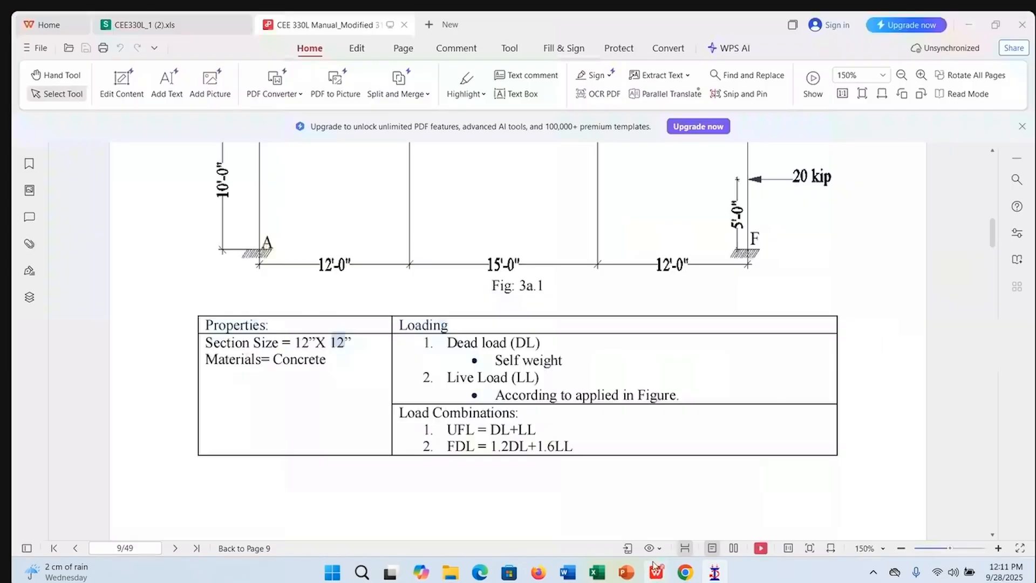
pyautogui.moveTo(296, 342); pyautogui.dragTo(351, 339)
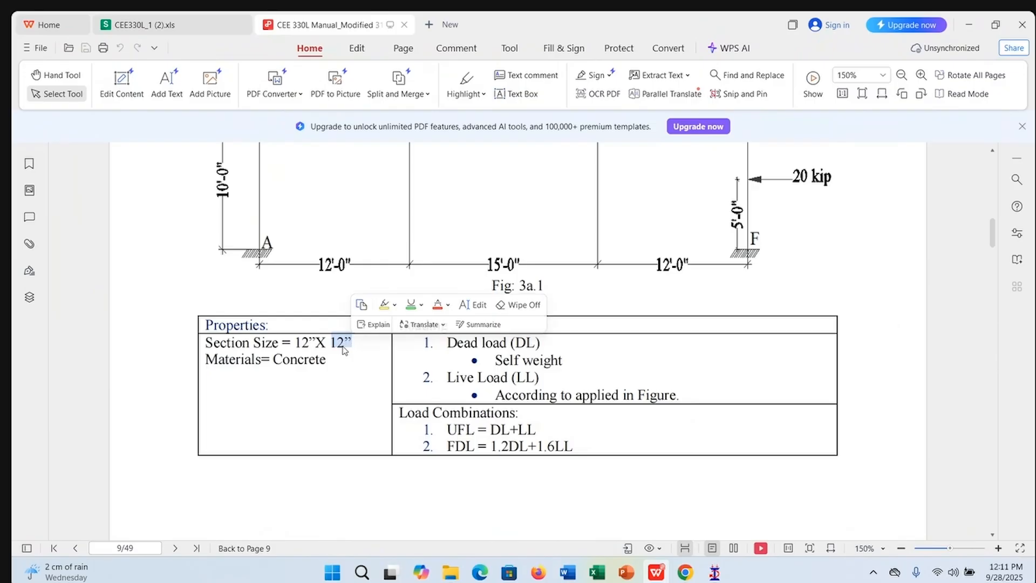
pyautogui.click(341, 345)
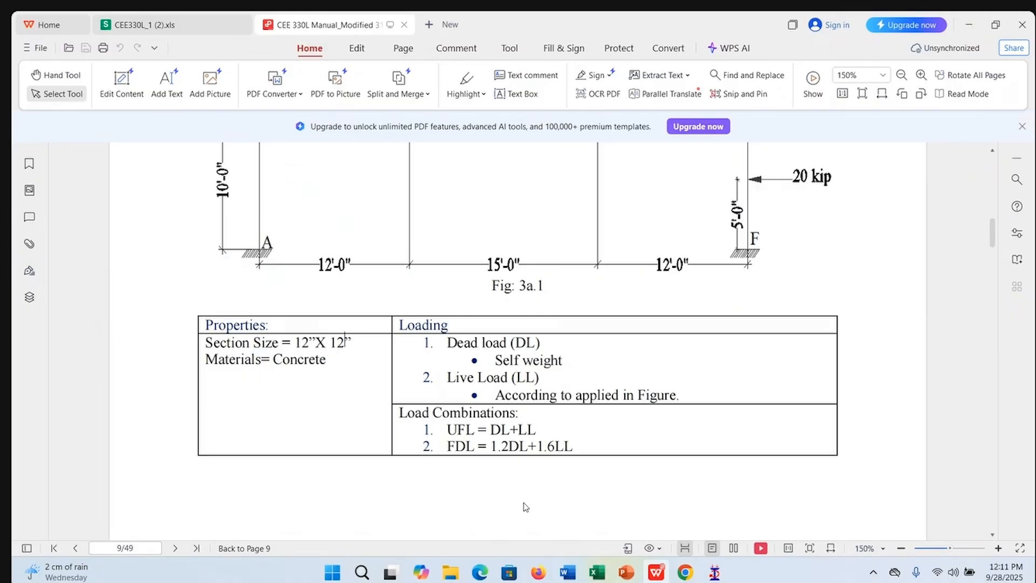
pyautogui.click(715, 572)
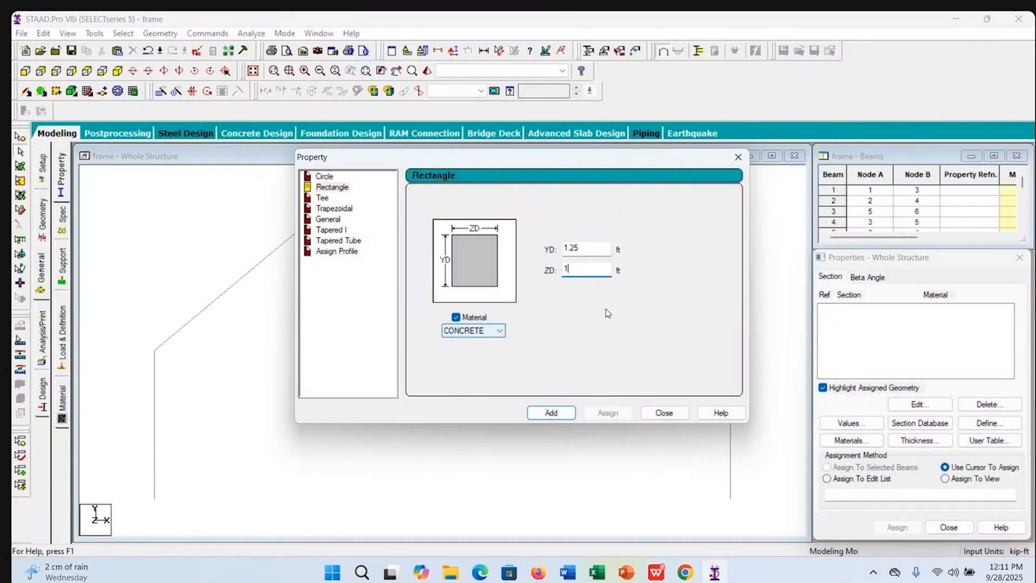
# Set the rectangular section's material to CONCRETE, add the section to the properties list and close the Property dialog
pyautogui.click(502, 332)
pyautogui.click(489, 345)
pyautogui.click(562, 417)
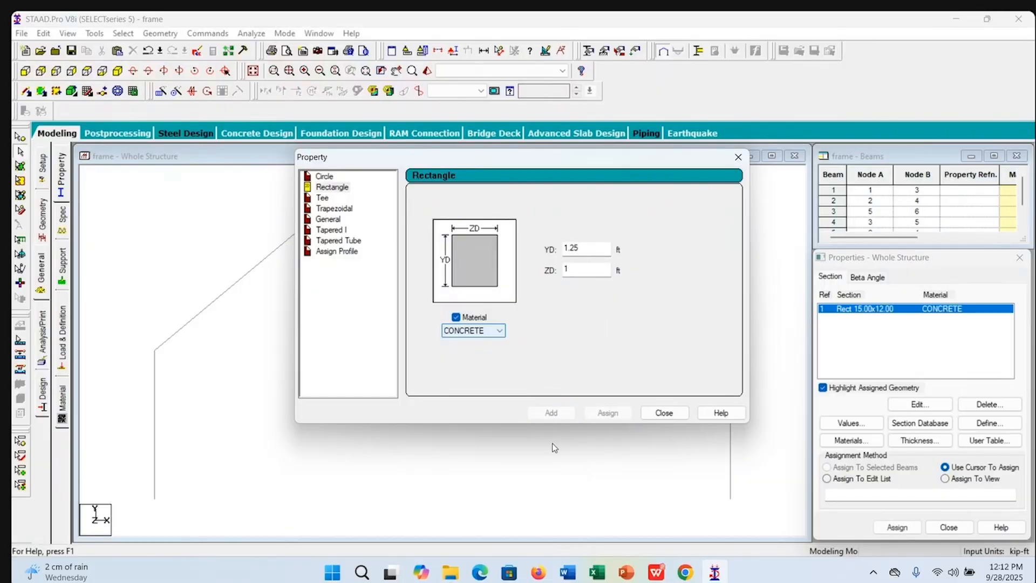
pyautogui.click(664, 413)
pyautogui.click(876, 323)
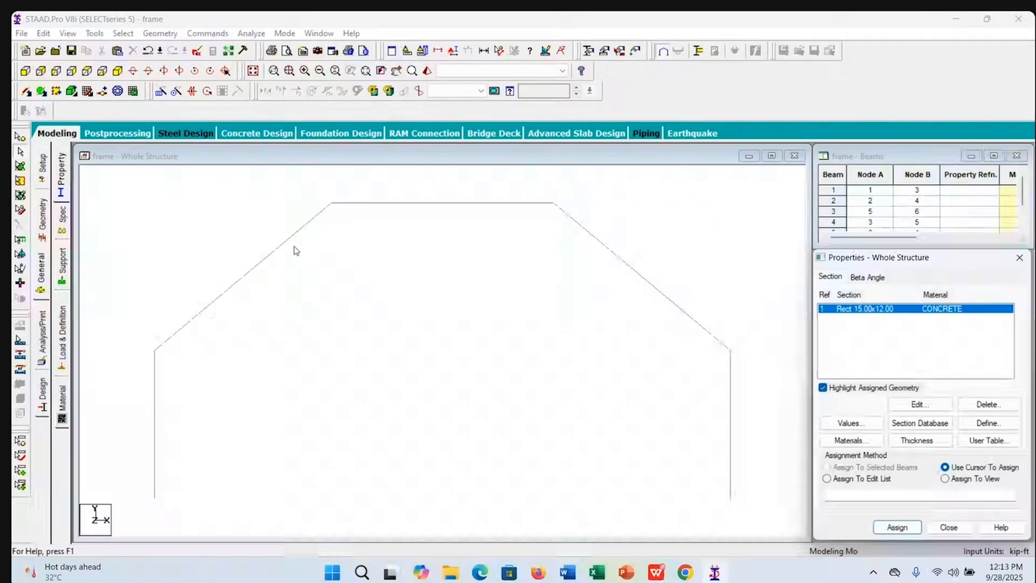
pyautogui.click(277, 249)
pyautogui.click(368, 203)
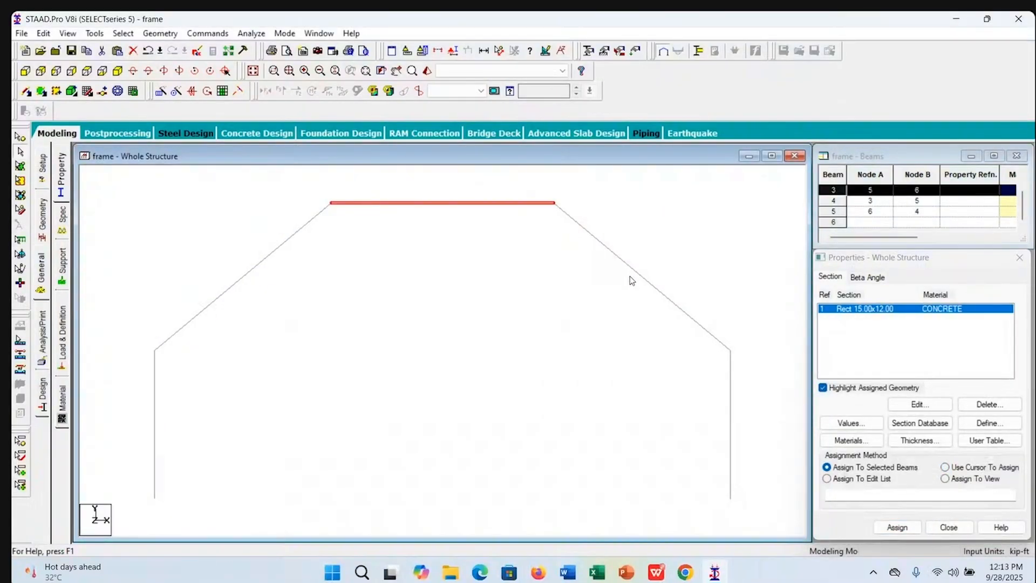
pyautogui.click(648, 288)
pyautogui.click(731, 442)
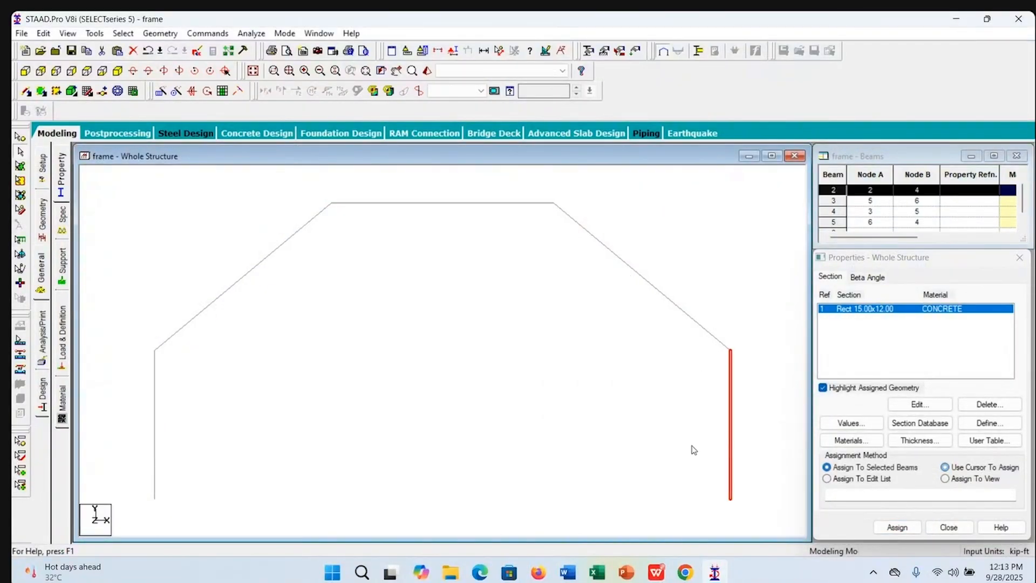
pyautogui.click(150, 453)
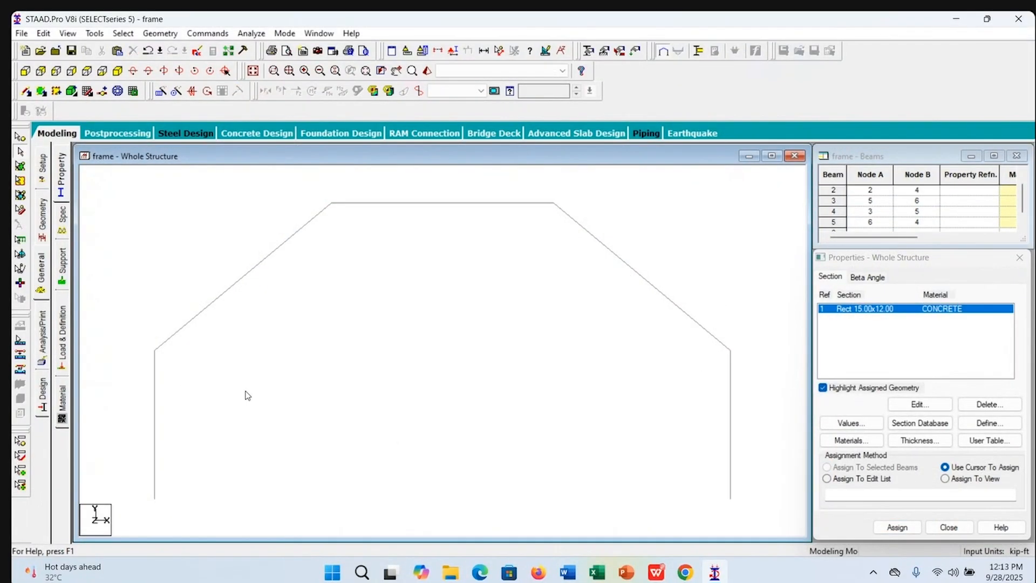
pyautogui.click(890, 341)
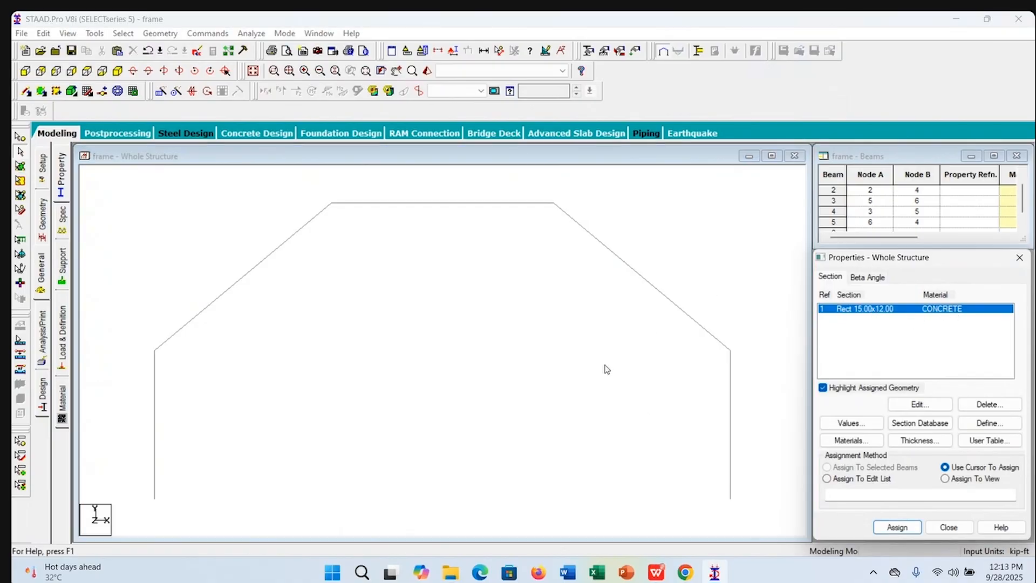
pyautogui.click(588, 367)
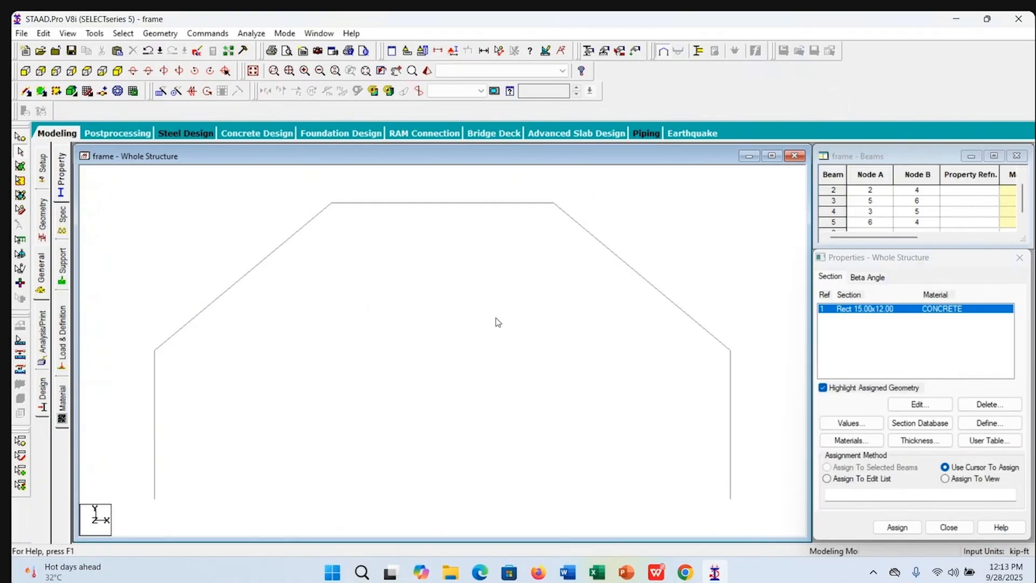
# View the frame in 3D in the Rendered View from another angle and close that view
pyautogui.click(426, 71)
pyautogui.moveTo(437, 345); pyautogui.dragTo(446, 257)
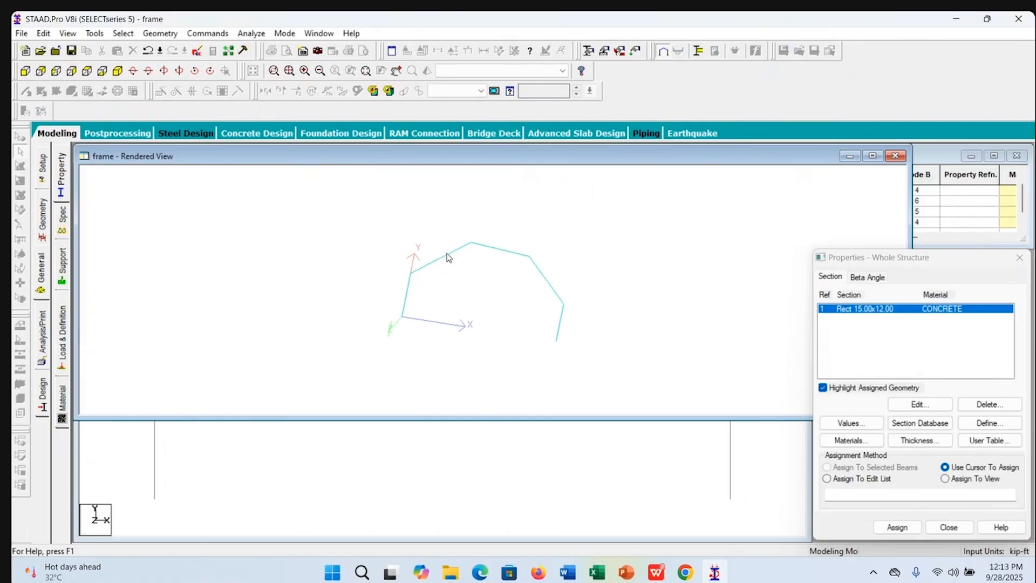
pyautogui.click(895, 156)
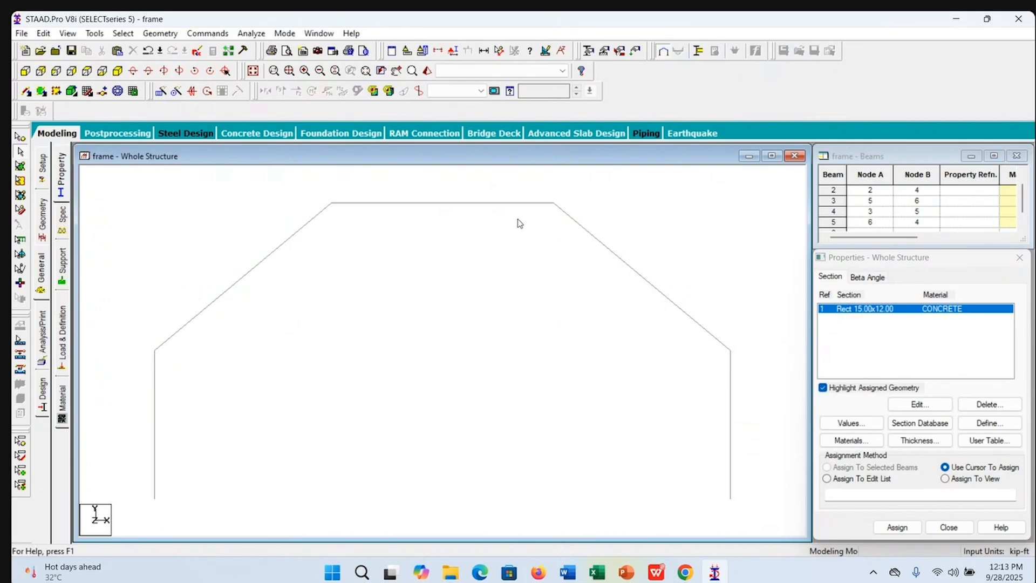
# Assign the Rect 15.00x12.00 concrete section to all five selected frame members and clear the selection
pyautogui.moveTo(112, 176); pyautogui.dragTo(769, 518)
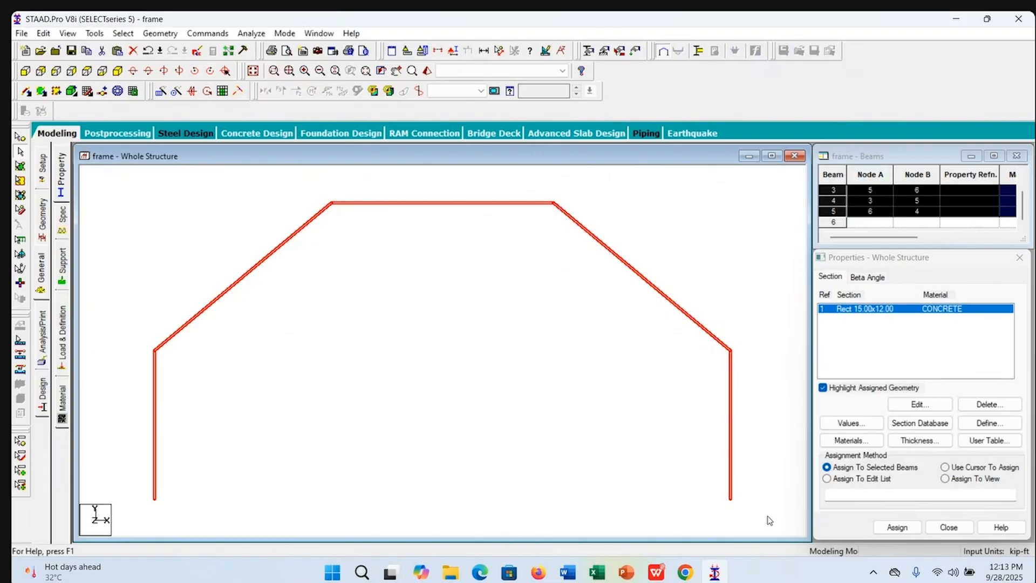
pyautogui.moveTo(959, 264)
pyautogui.mouseDown()
pyautogui.moveTo(883, 244)
pyautogui.moveTo(969, 263)
pyautogui.moveTo(956, 261)
pyautogui.mouseUp()
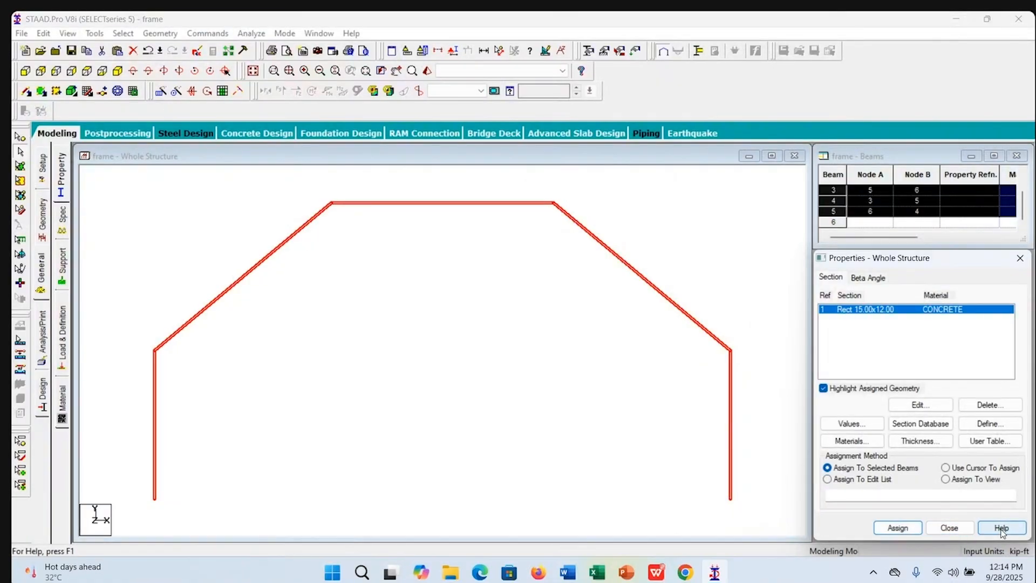
pyautogui.click(899, 528)
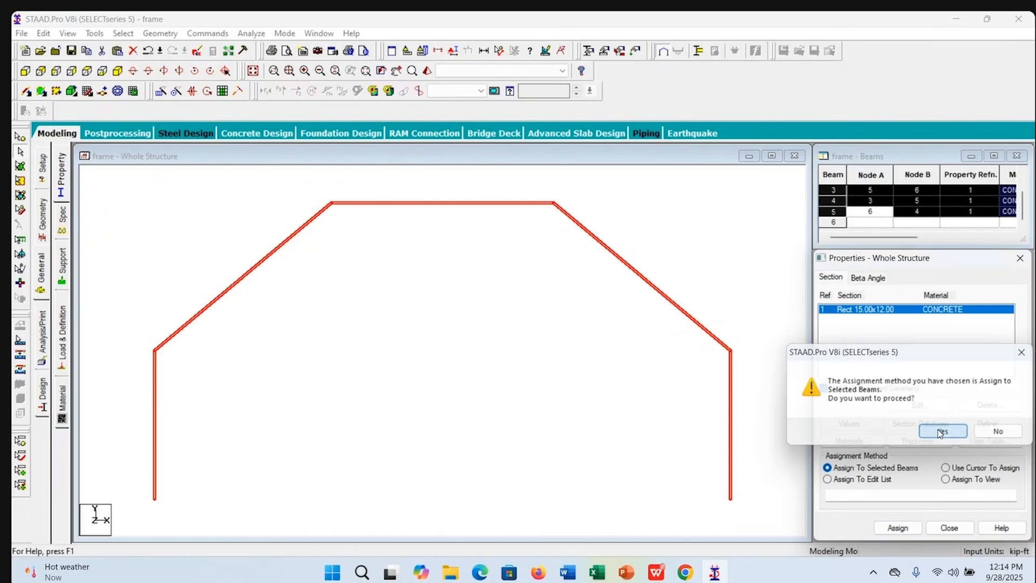
pyautogui.click(939, 432)
pyautogui.click(519, 369)
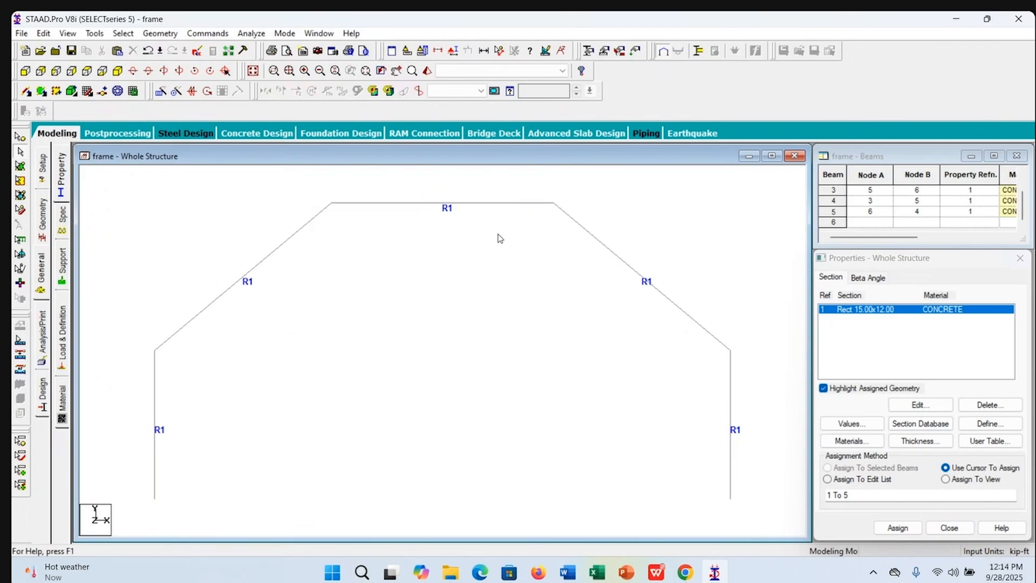
# Inspect the rendered cross-sections of the frame after the section assignment and close the Rendered View
pyautogui.click(431, 72)
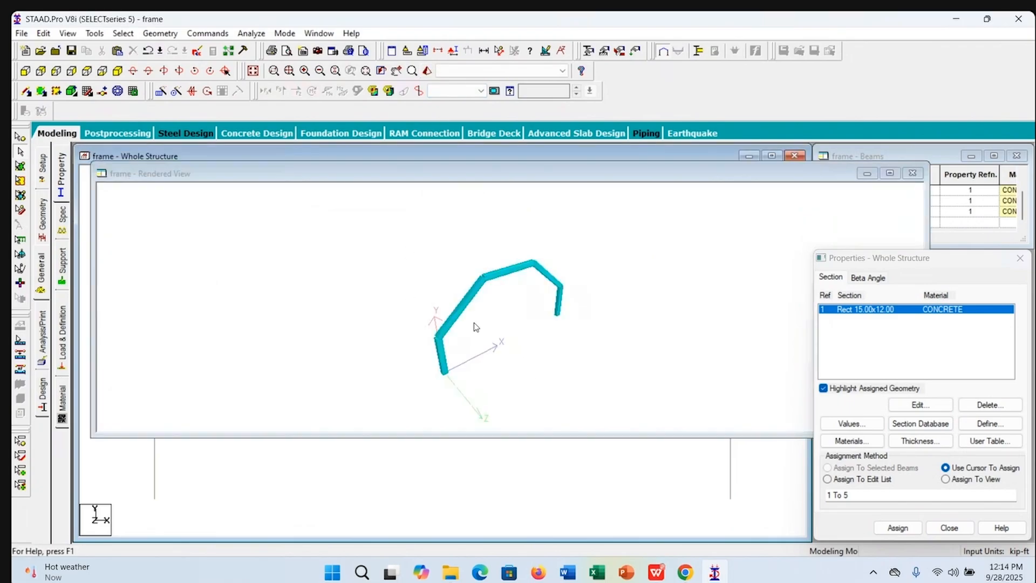
pyautogui.moveTo(545, 338); pyautogui.dragTo(444, 340)
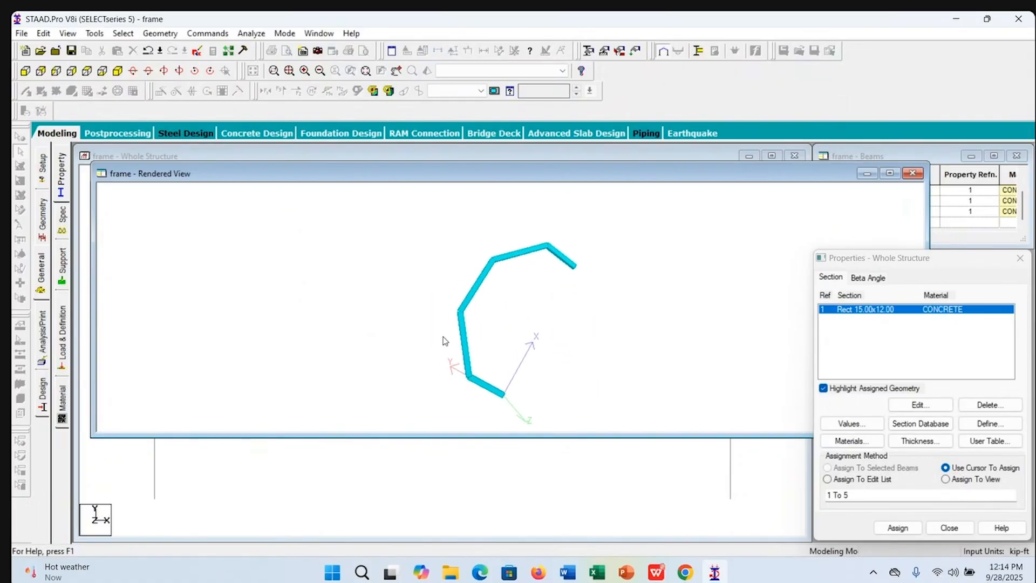
pyautogui.click(914, 173)
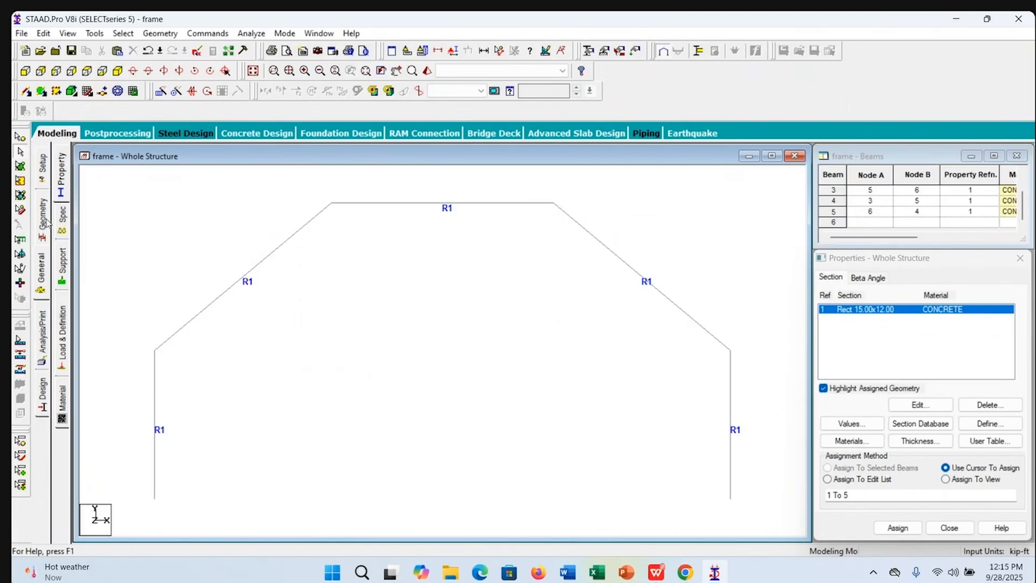
# Check which members carry the Rect 15.00x12.00 section by highlighting its assigned geometry, then clear the highlighting
pyautogui.click(60, 174)
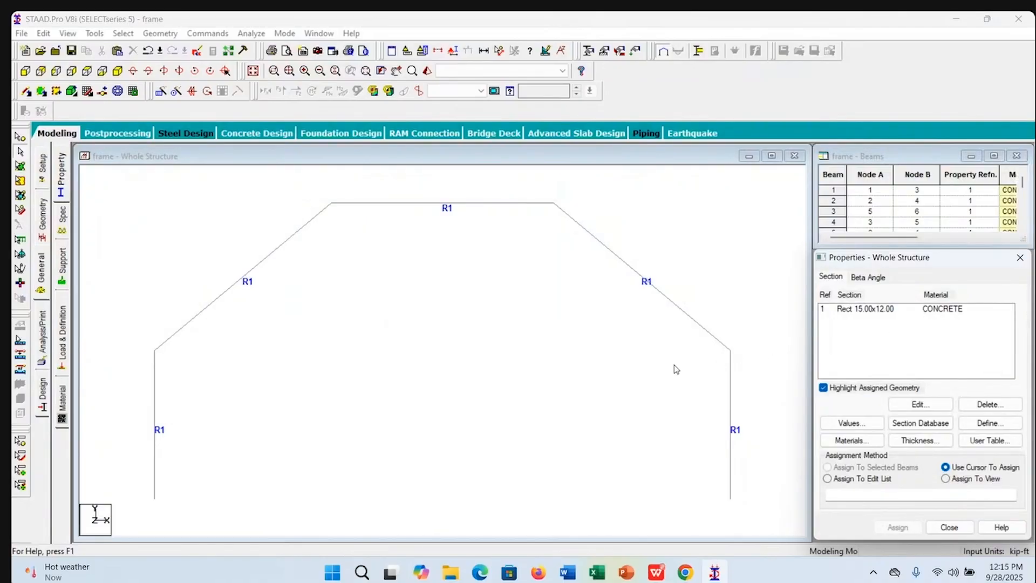
pyautogui.click(888, 311)
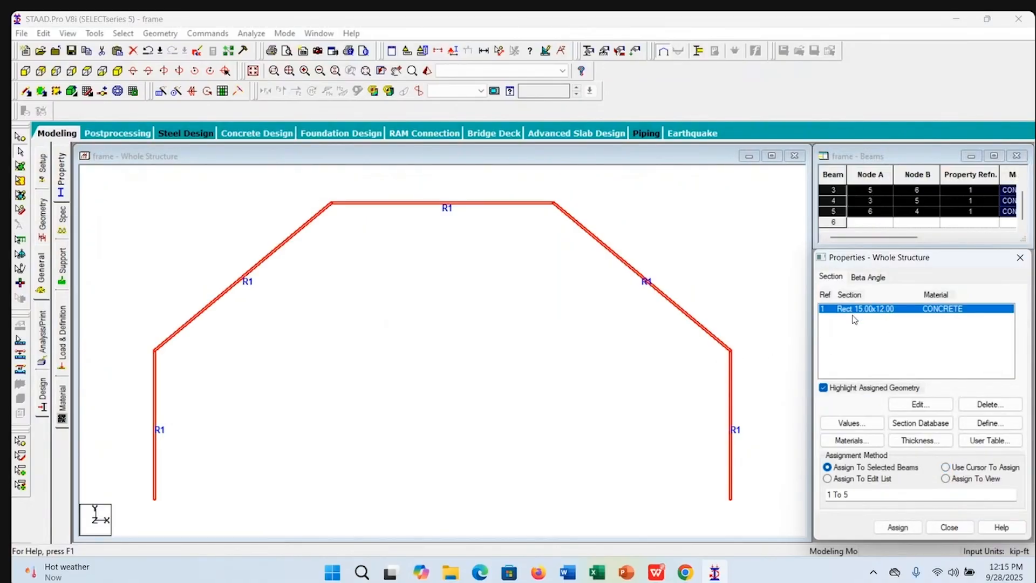
pyautogui.click(442, 302)
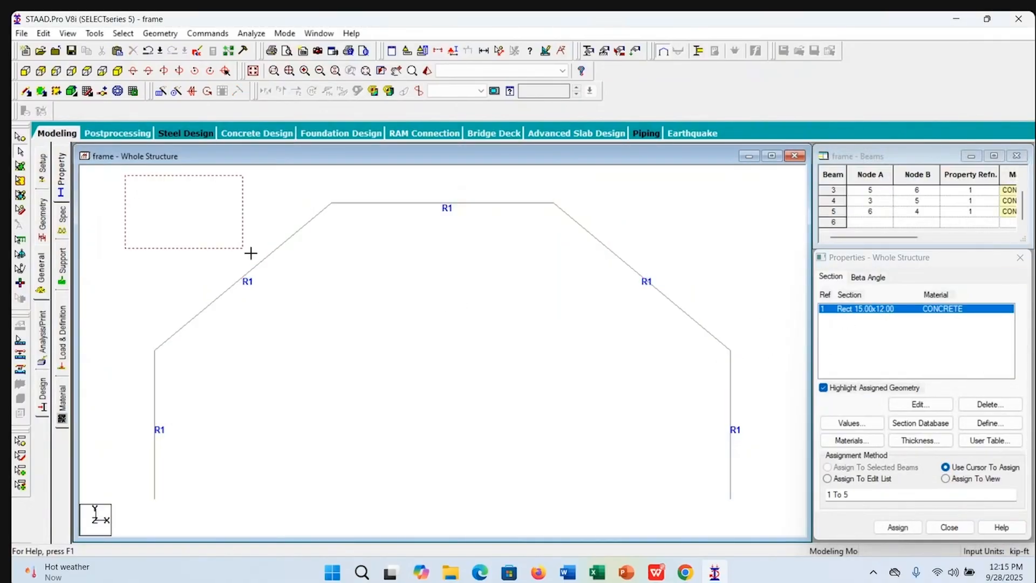
pyautogui.moveTo(662, 501); pyautogui.dragTo(757, 509)
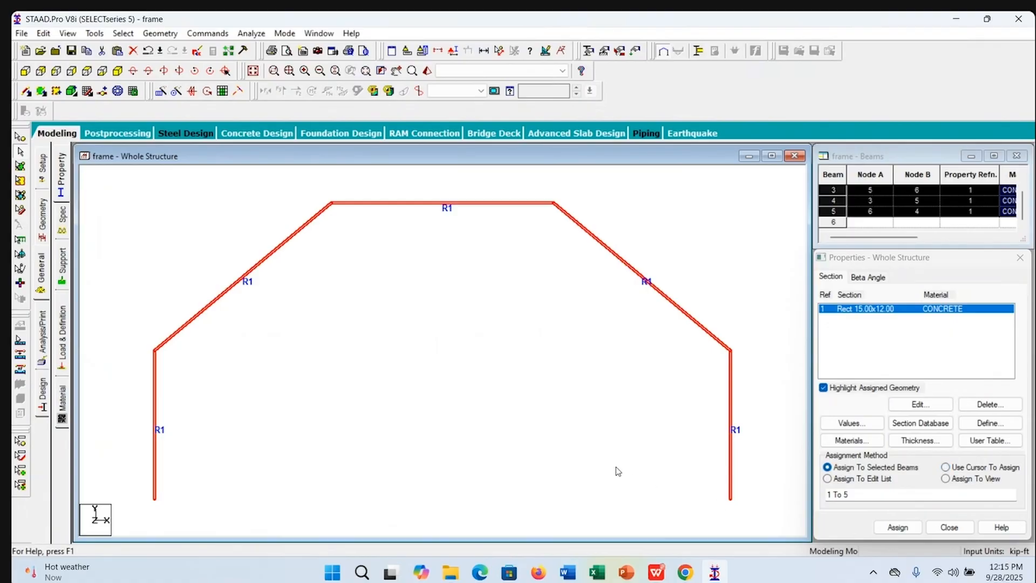
pyautogui.click(622, 448)
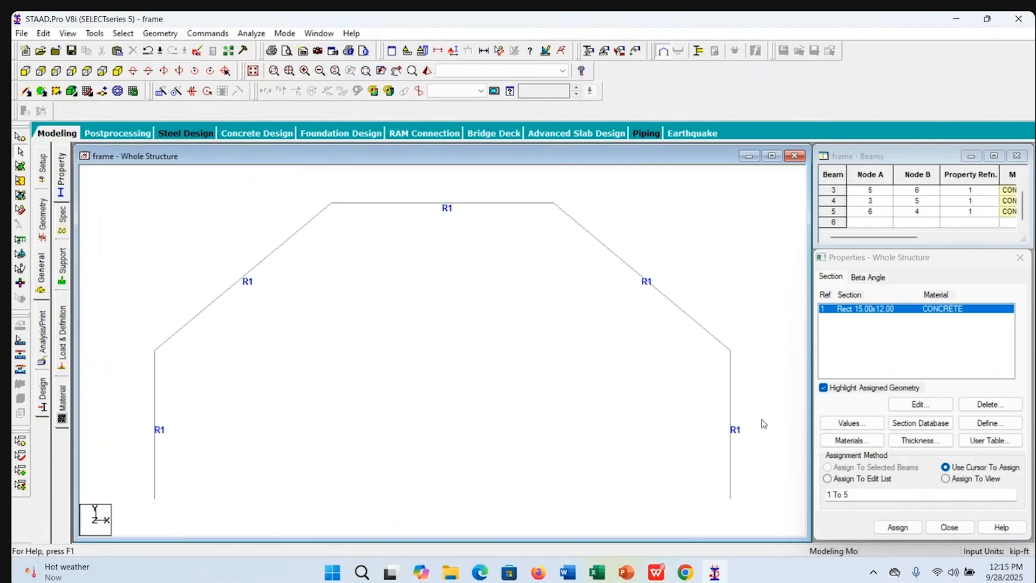
# Switch to the PDF manual, examine the supports at A and F in Fig. 3a.1 and return to STAAD.Pro
pyautogui.click(659, 576)
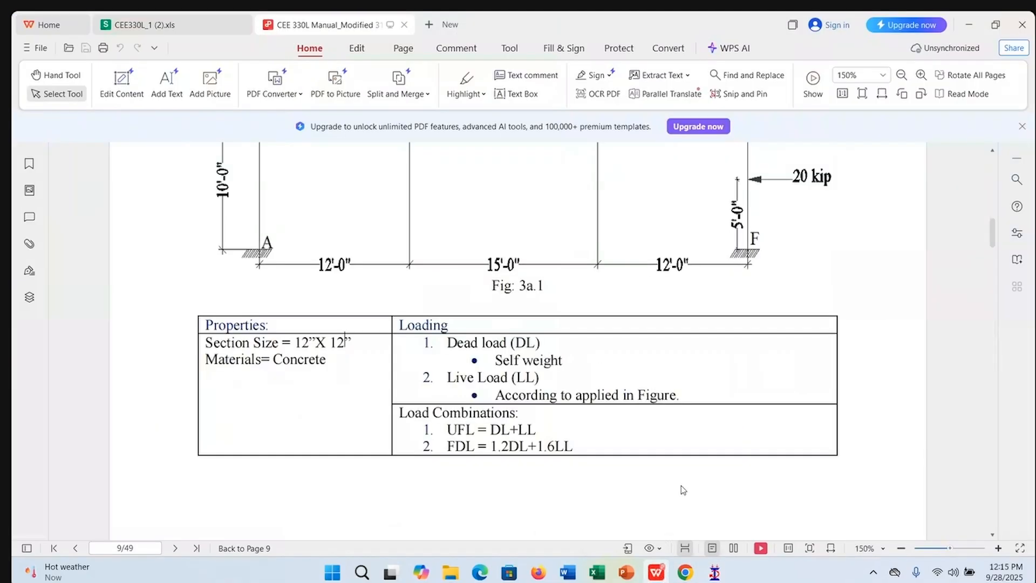
pyautogui.scroll(2, 534, 415)
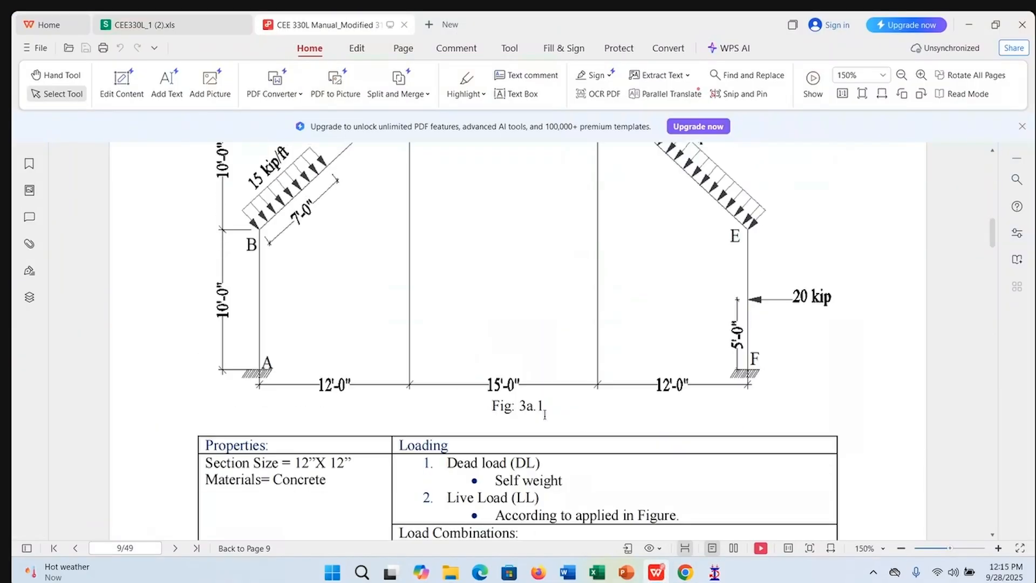
pyautogui.scroll(1, 432, 372)
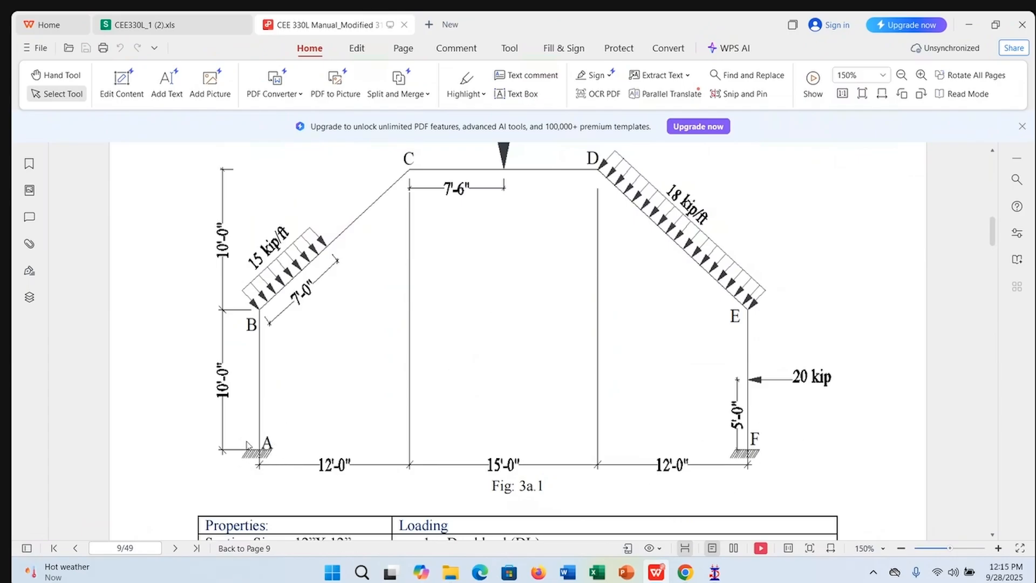
pyautogui.click(715, 571)
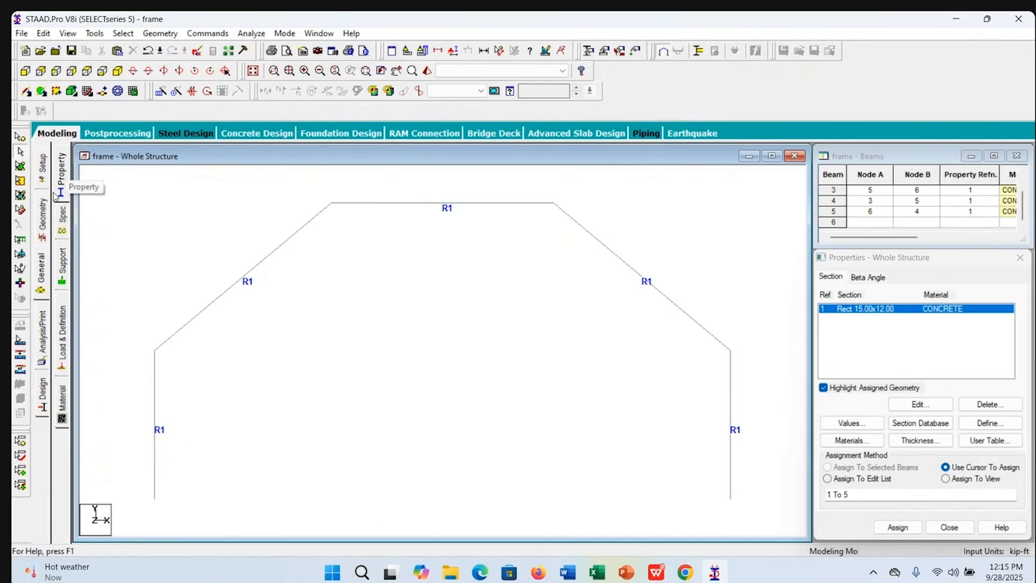
# Open the support definitions, decline the auto save and select the nodes at both ends of the left sloping member
pyautogui.click(62, 270)
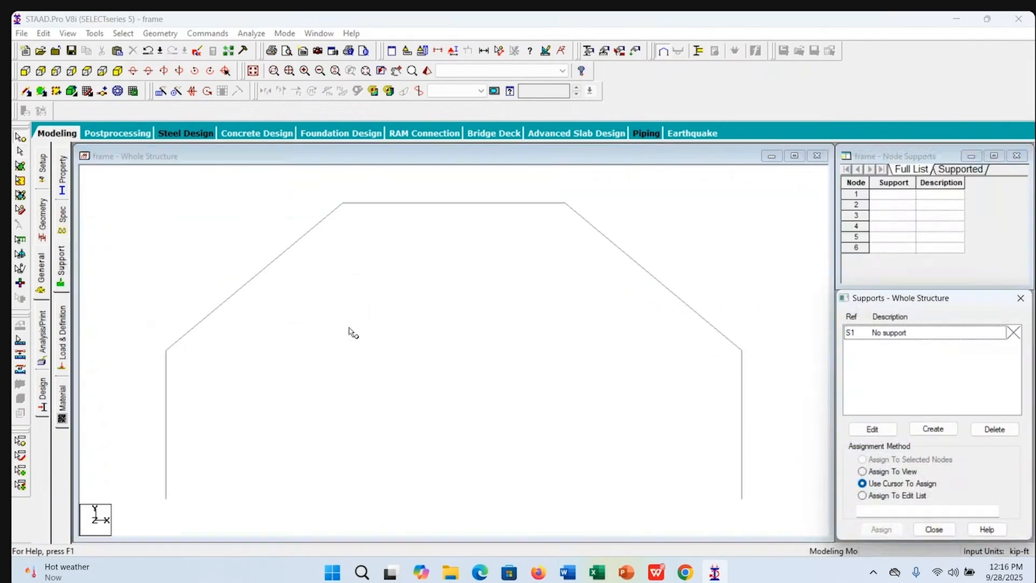
pyautogui.moveTo(967, 300); pyautogui.dragTo(876, 304)
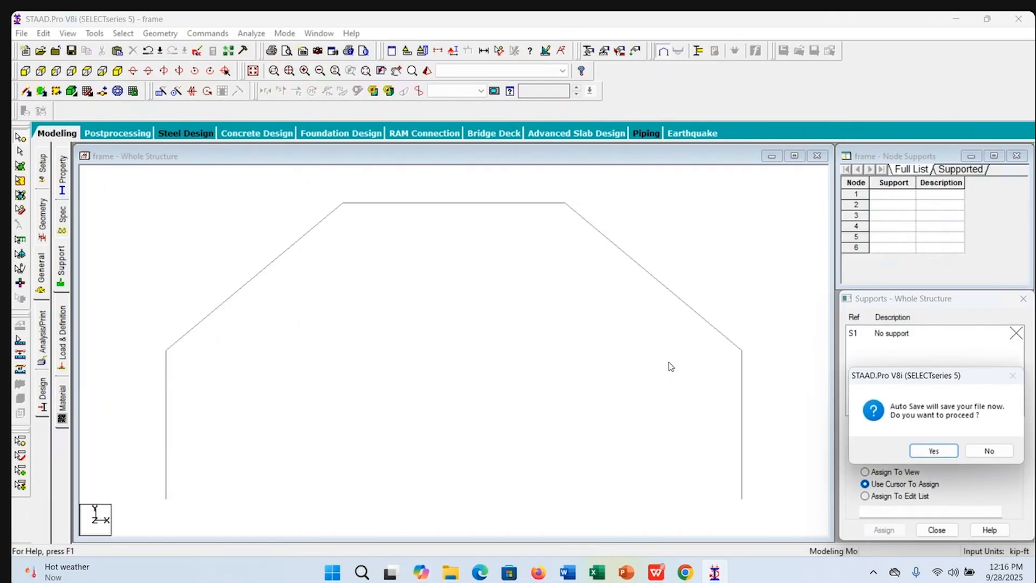
pyautogui.click(989, 451)
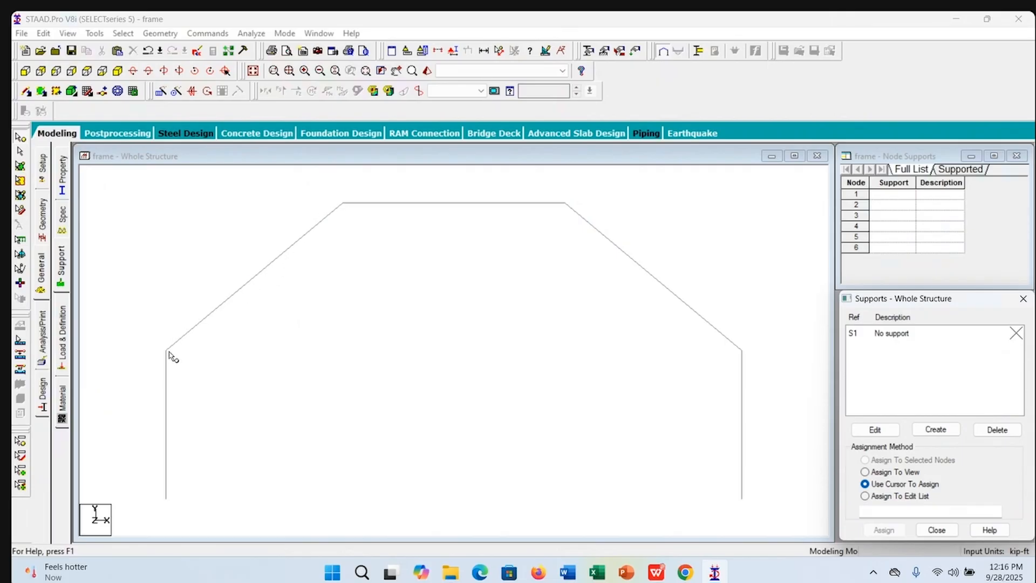
pyautogui.click(343, 205)
pyautogui.click(167, 351)
# Switch to the Google Meet call, glance at Fig. 3a.1 in the PDF manual and return to the call
pyautogui.moveTo(685, 572)
pyautogui.click(636, 524)
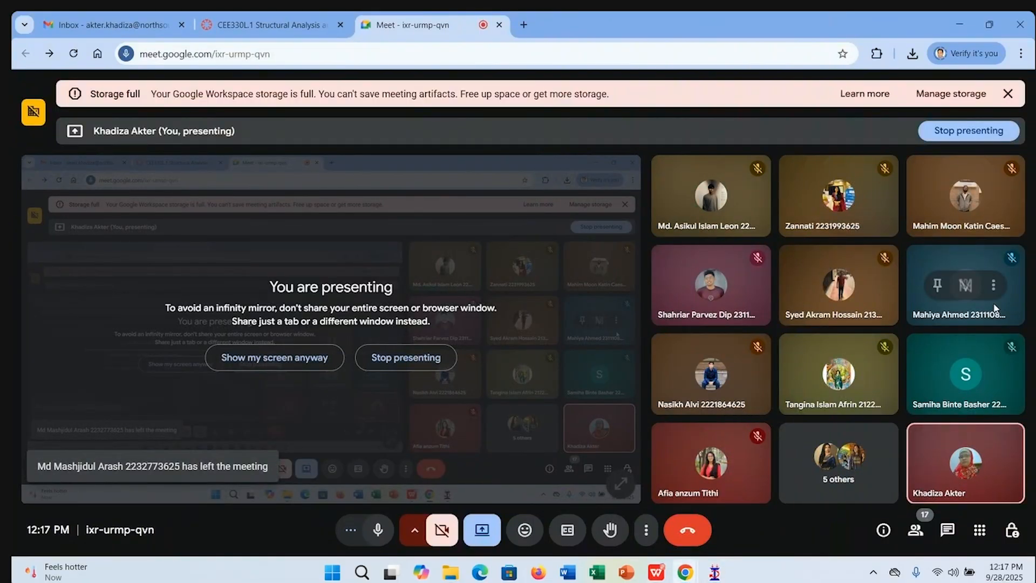
pyautogui.moveTo(657, 574)
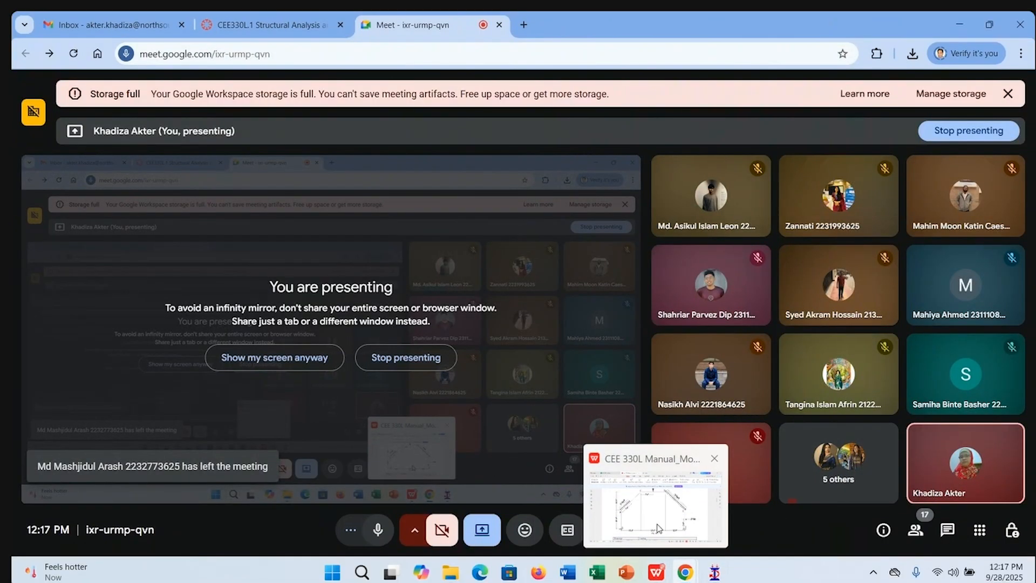
pyautogui.click(655, 507)
pyautogui.moveTo(715, 573)
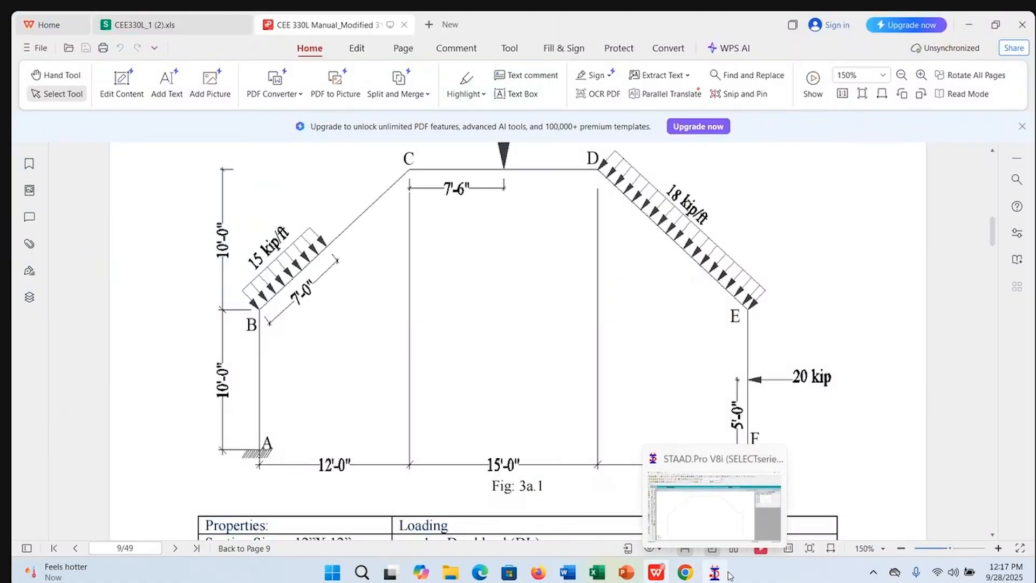
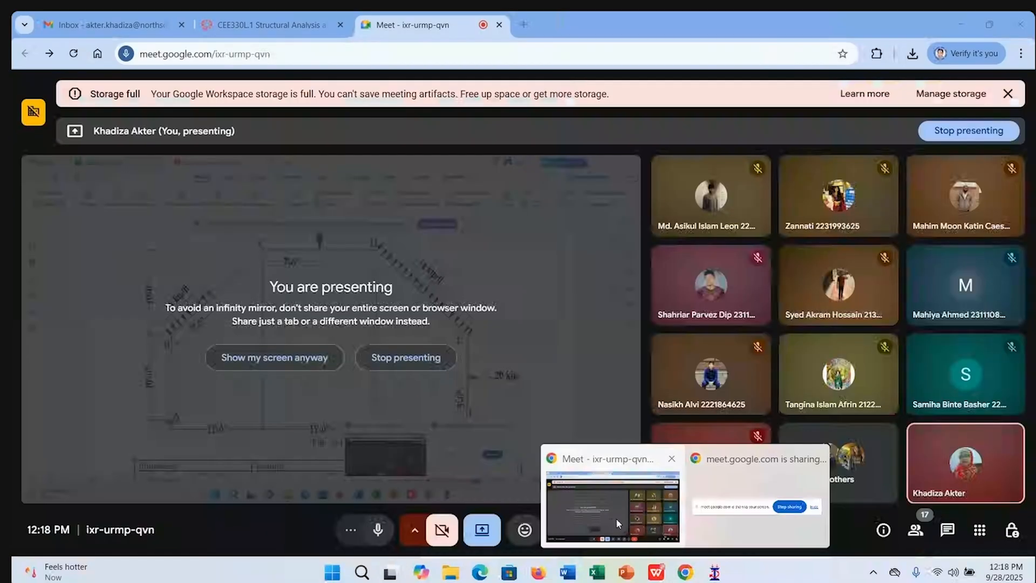
pyautogui.click(618, 524)
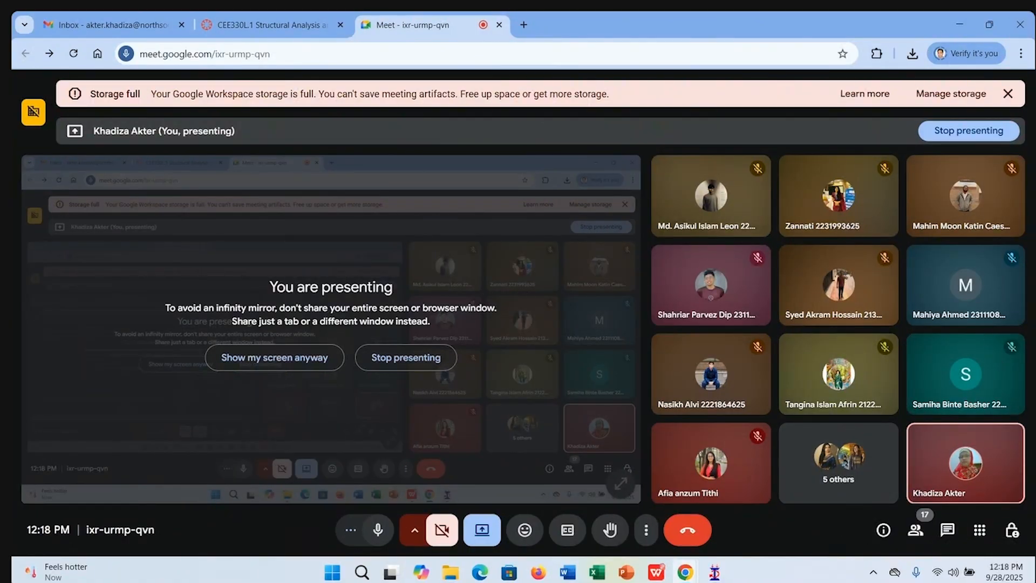
pyautogui.moveTo(715, 573)
pyautogui.click(966, 564)
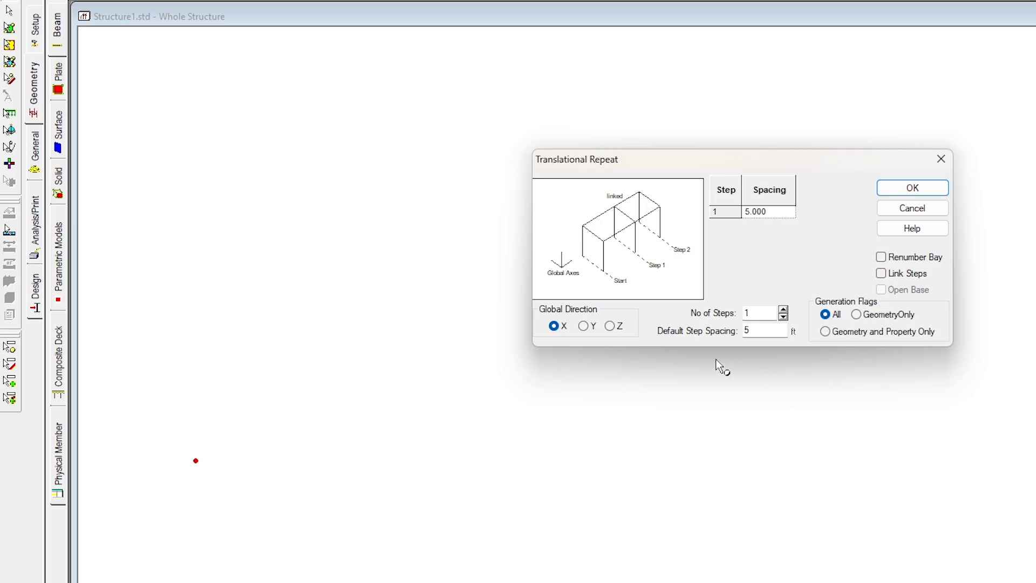
pyautogui.click(768, 330)
pyautogui.click(732, 369)
pyautogui.click(760, 330)
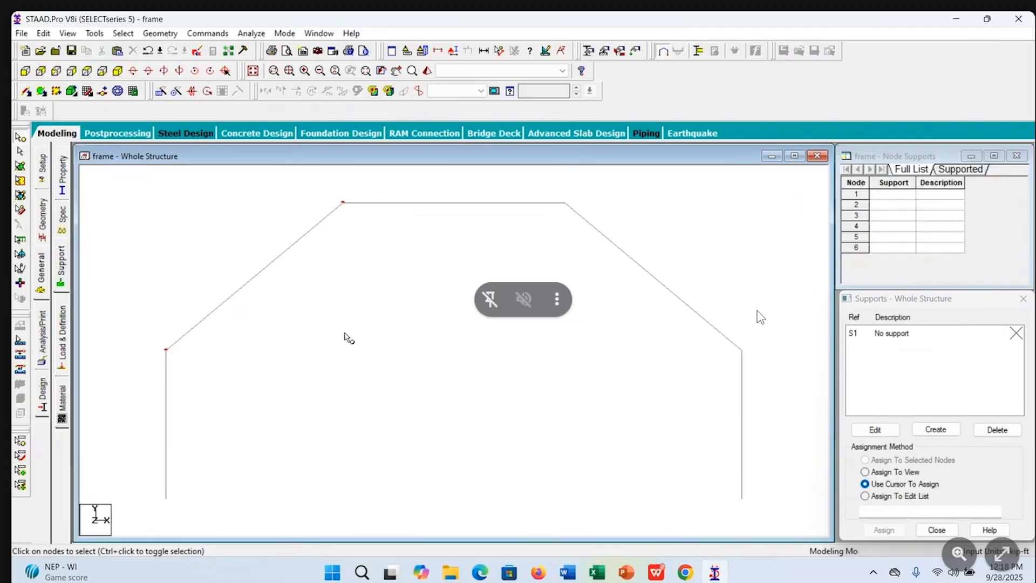
# Clear the node selection, reopen the support definitions and select the No support entry
pyautogui.click(365, 337)
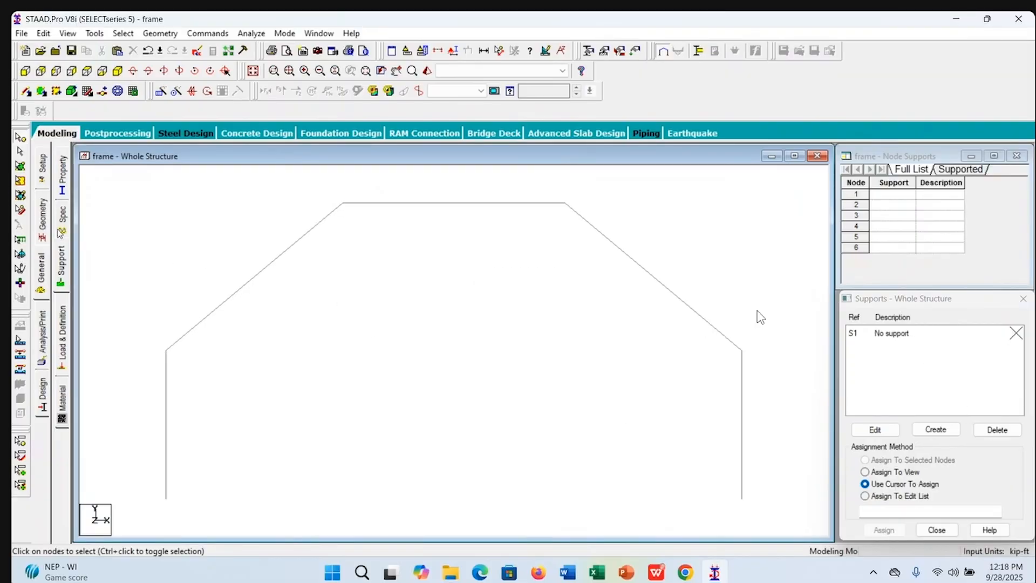
pyautogui.click(61, 266)
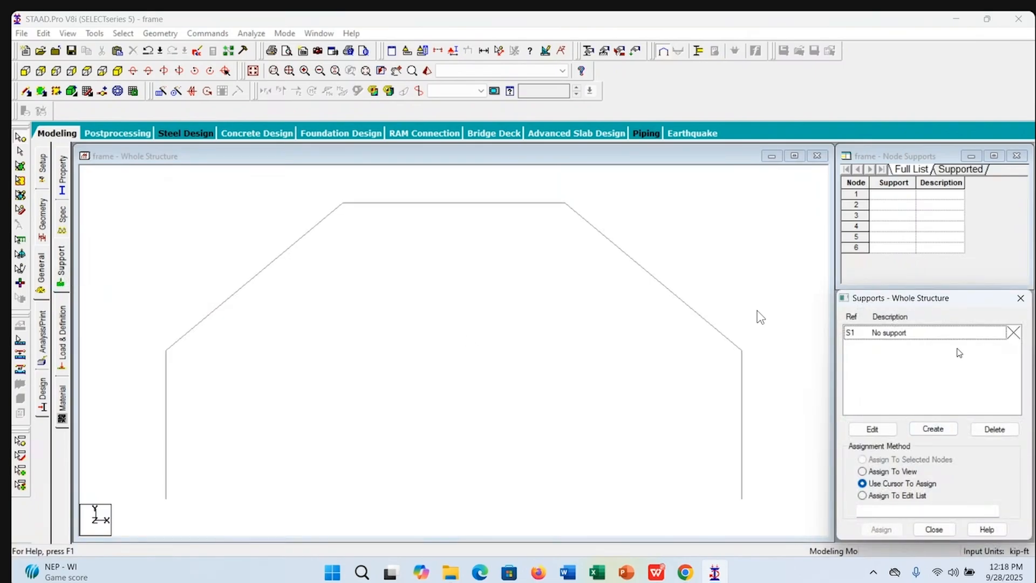
pyautogui.click(887, 335)
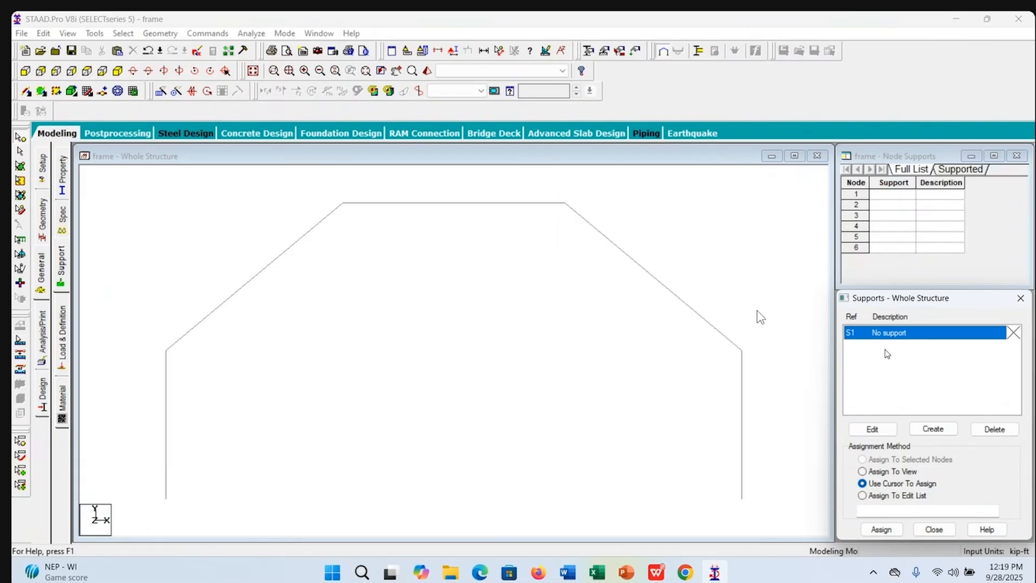
# Switch to the PDF manual, check the support types at A and F in Fig. 3a.1 and return to STAAD.Pro
pyautogui.moveTo(656, 573)
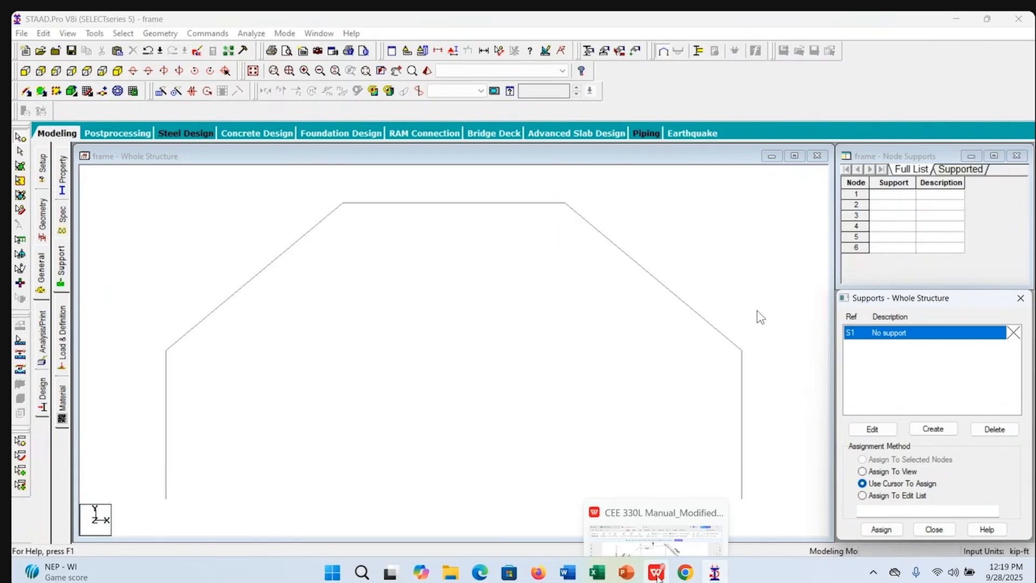
pyautogui.click(651, 550)
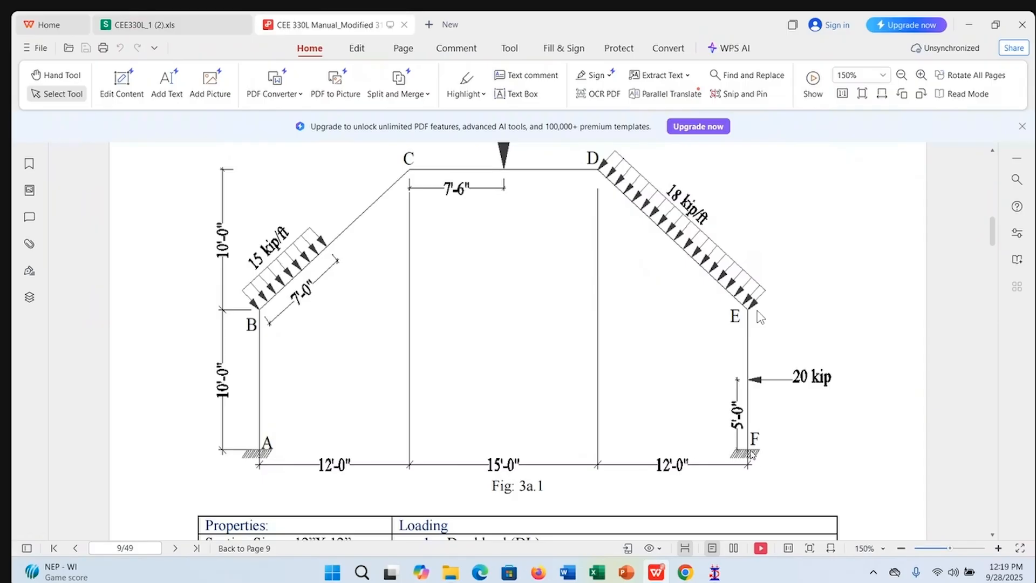
pyautogui.moveTo(715, 571)
pyautogui.click(768, 503)
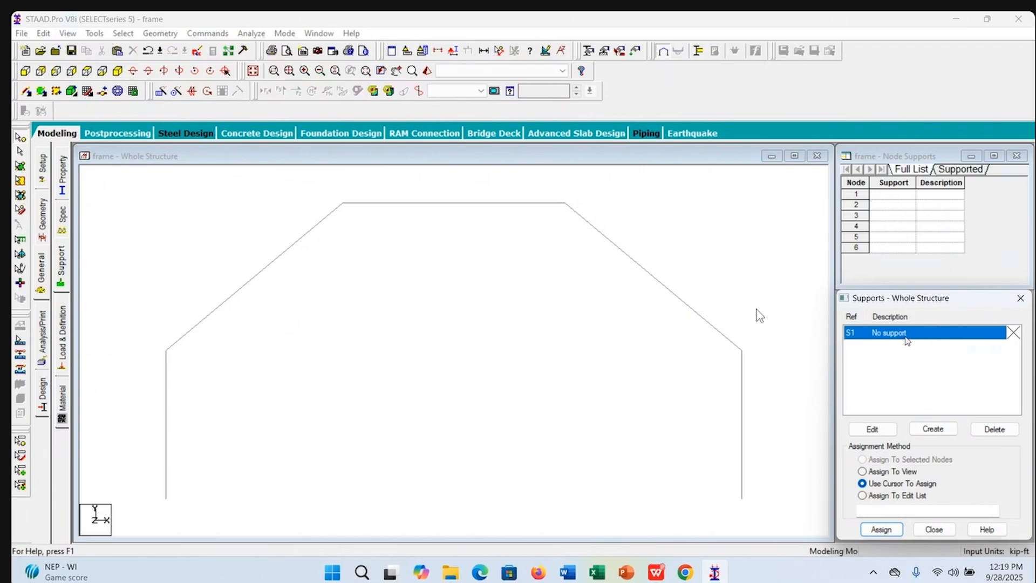
# Start a new support, review the Pinned, Fixed But, Enforced and Enforced But types, and add a Fixed support
pyautogui.click(936, 429)
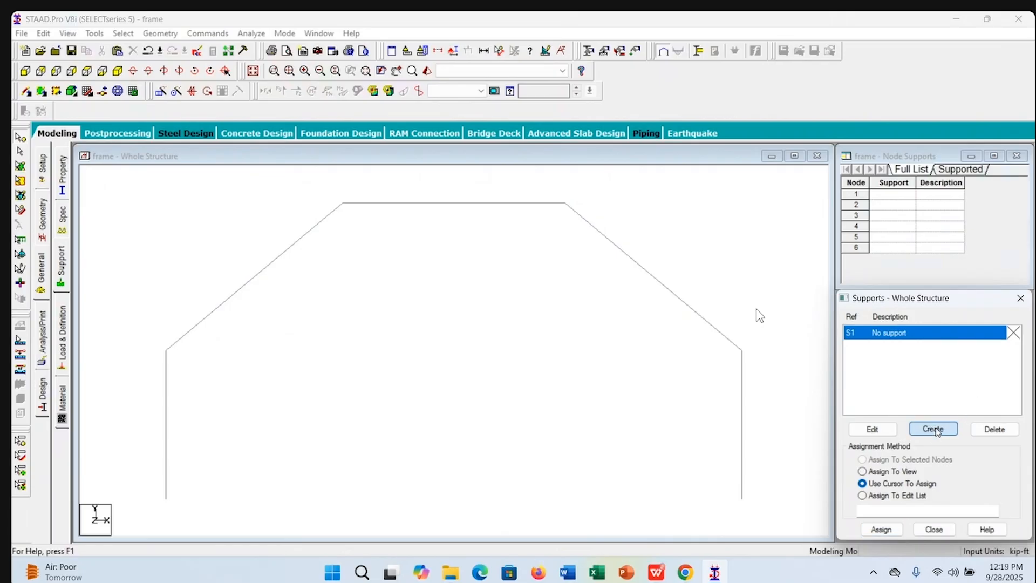
pyautogui.moveTo(962, 244); pyautogui.dragTo(758, 180)
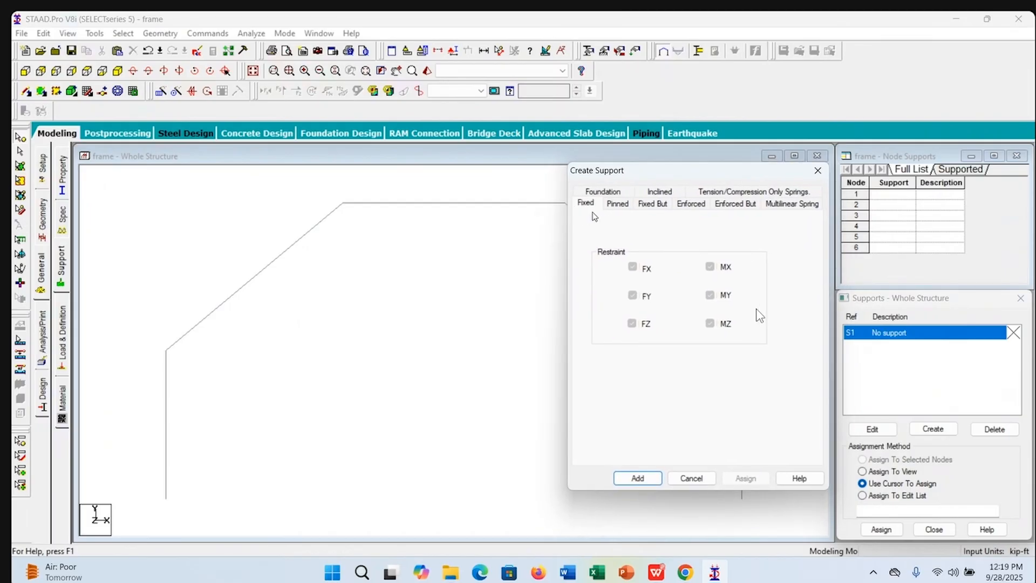
pyautogui.click(616, 206)
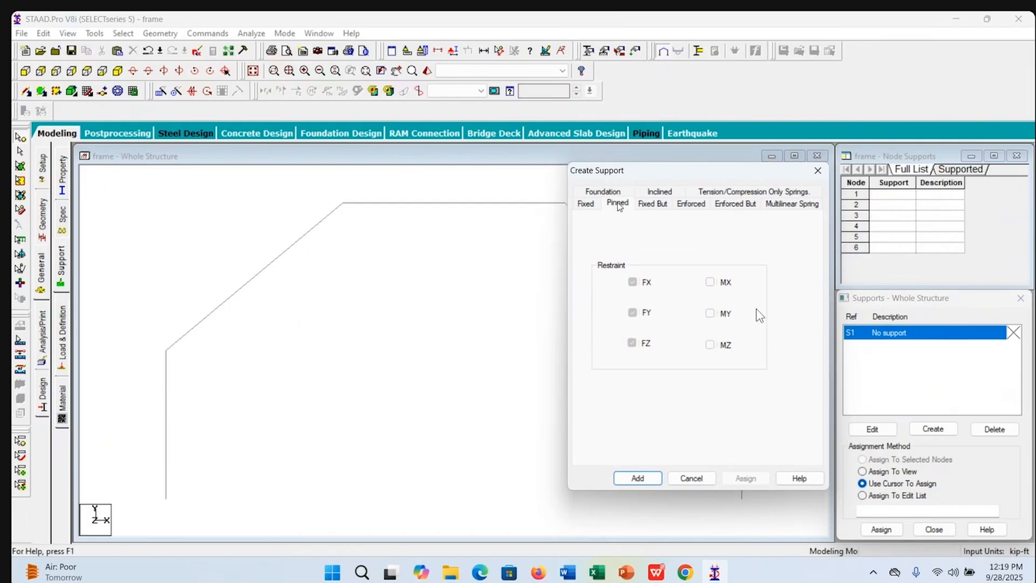
pyautogui.click(650, 208)
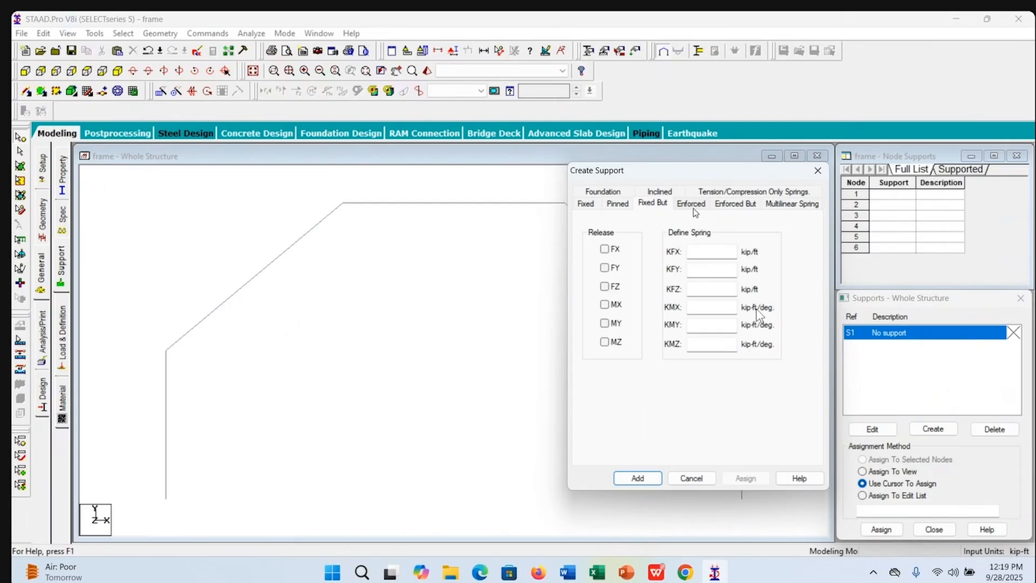
pyautogui.click(694, 208)
pyautogui.click(739, 208)
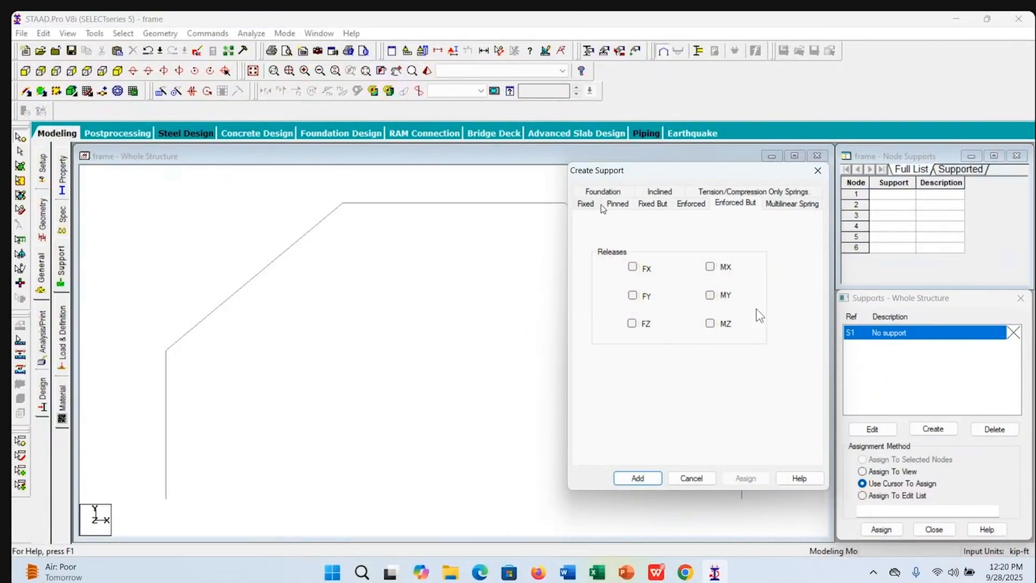
pyautogui.click(586, 204)
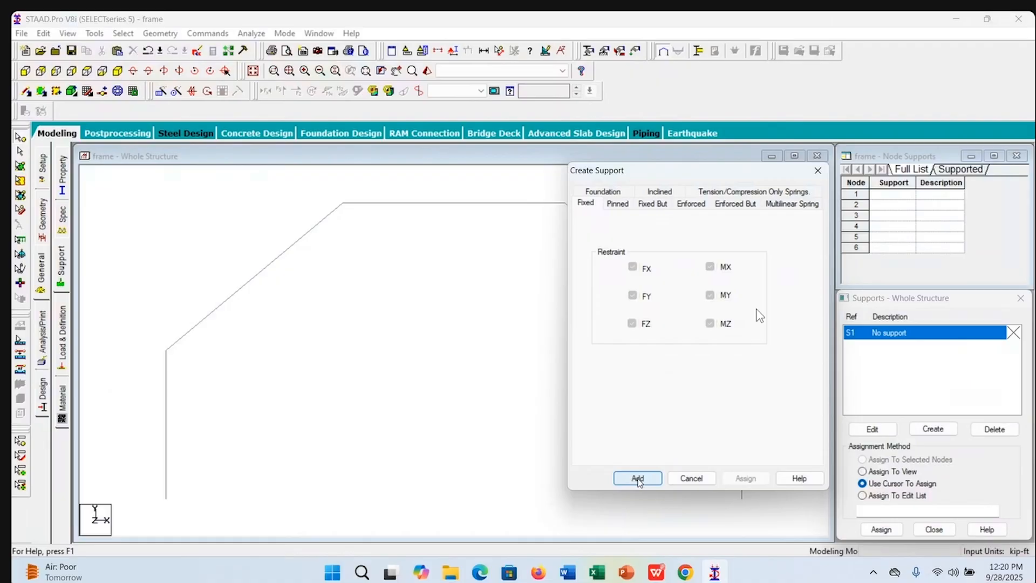
pyautogui.click(638, 479)
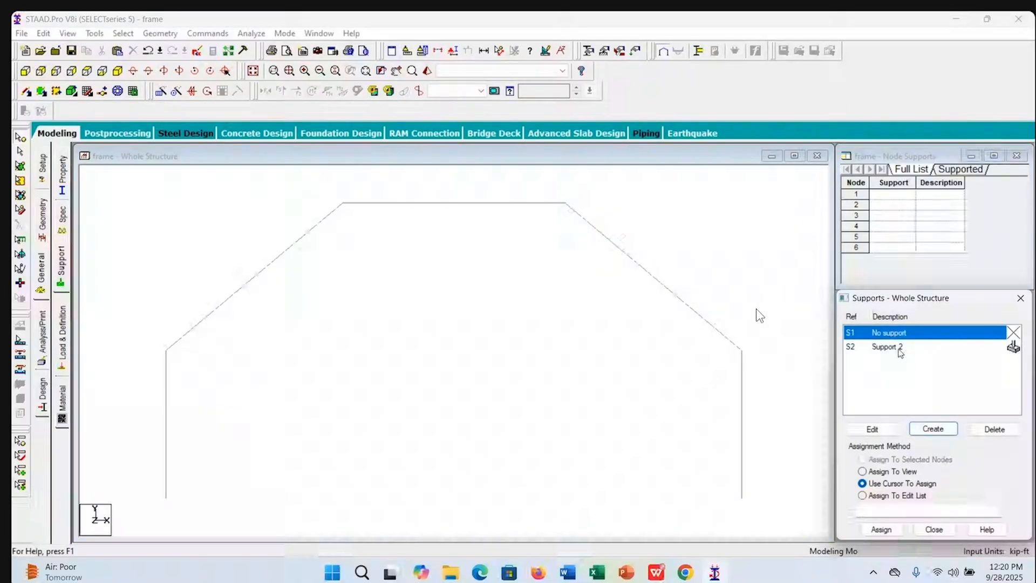
# Assign the fixed support to the base nodes of the left and right columns, one selected node at a time
pyautogui.click(899, 348)
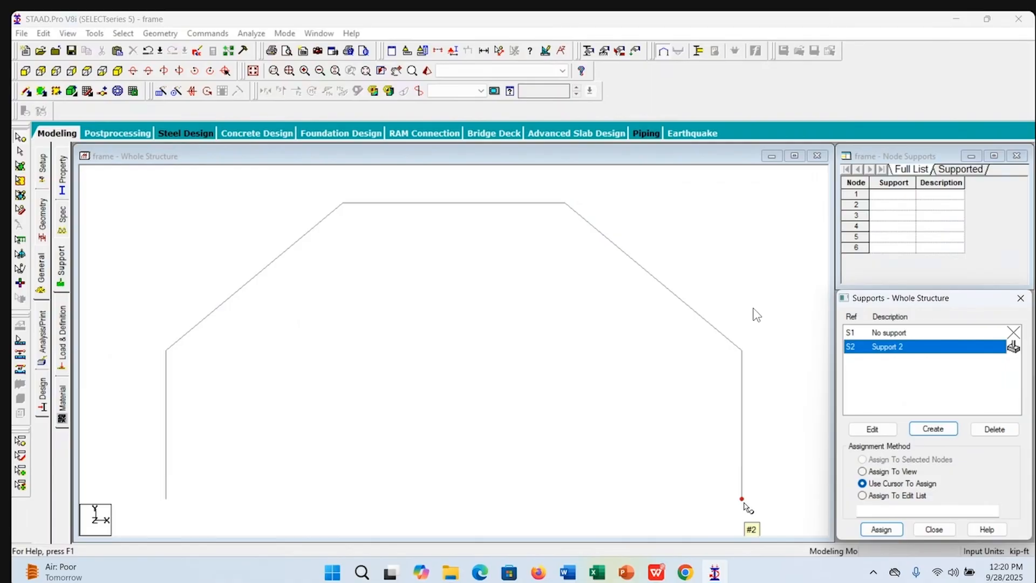
pyautogui.click(167, 498)
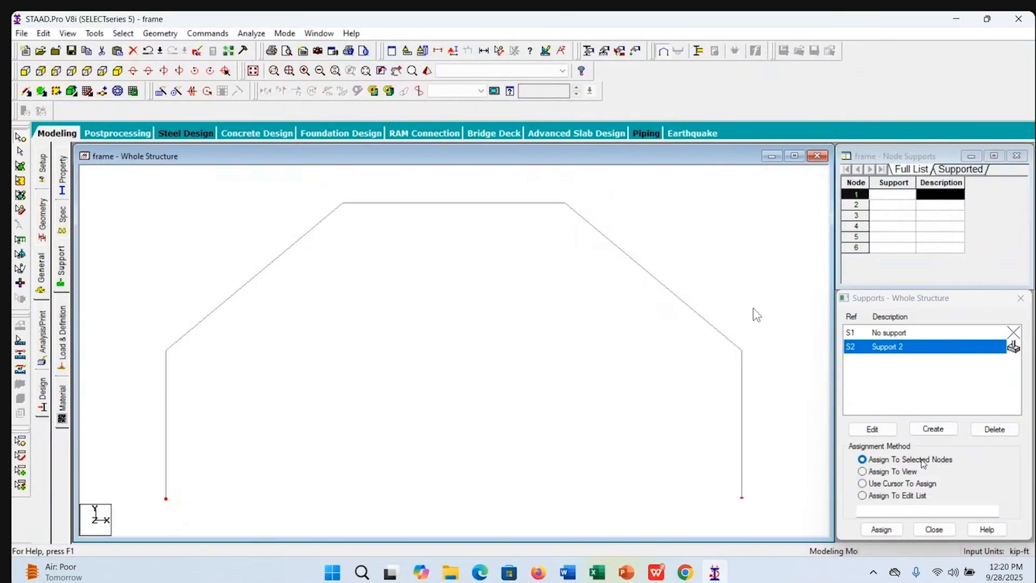
pyautogui.click(881, 530)
pyautogui.click(944, 451)
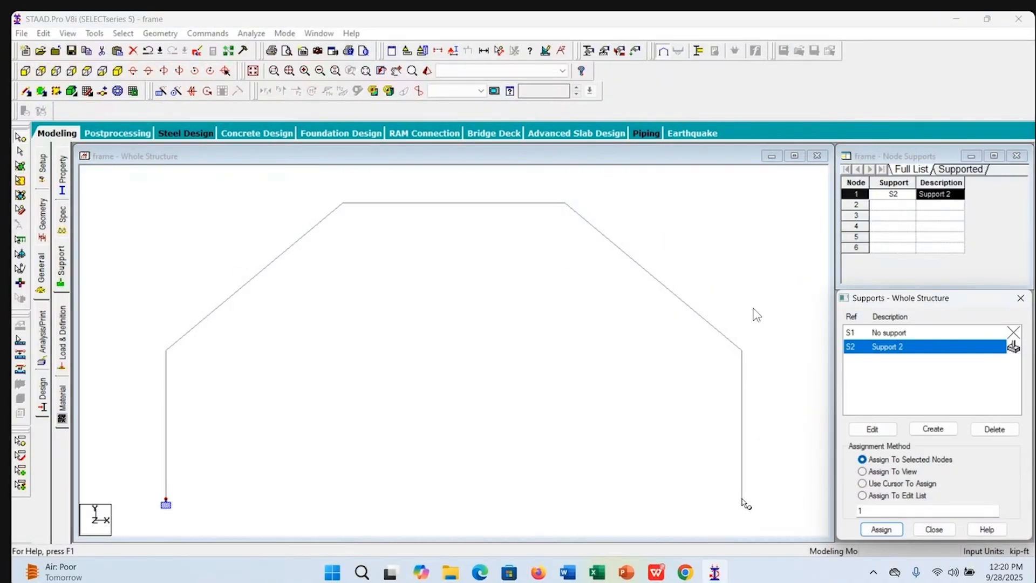
pyautogui.click(742, 499)
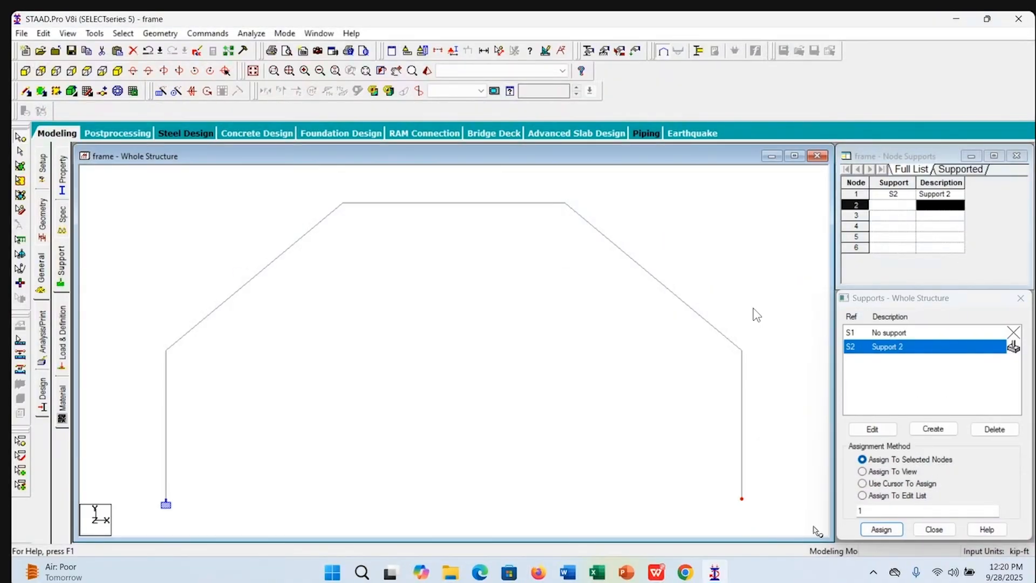
pyautogui.click(882, 529)
pyautogui.click(929, 453)
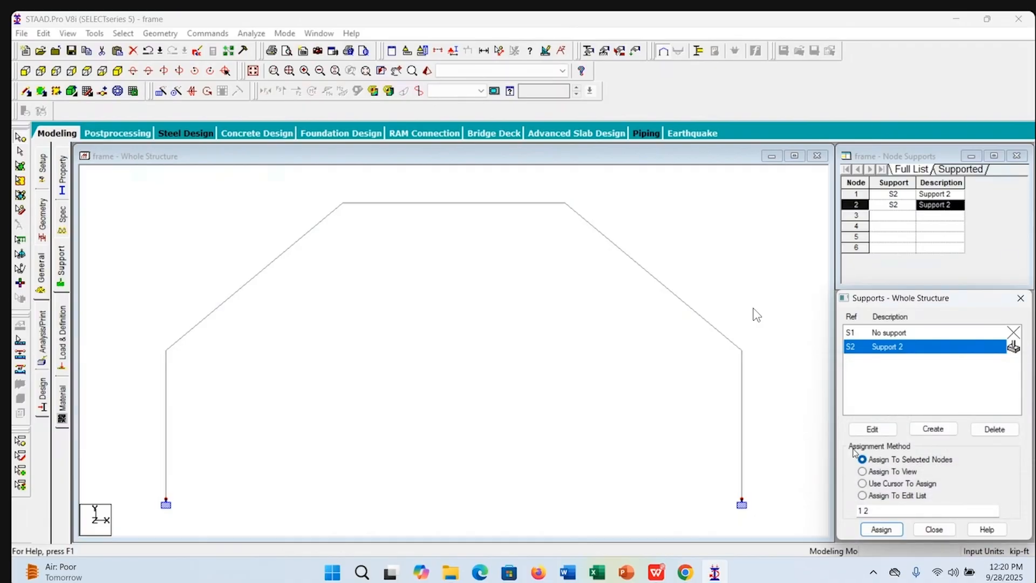
# Reselect the column base nodes individually and with one selection window, reassign the fixed support to both and clear the selection
pyautogui.click(683, 476)
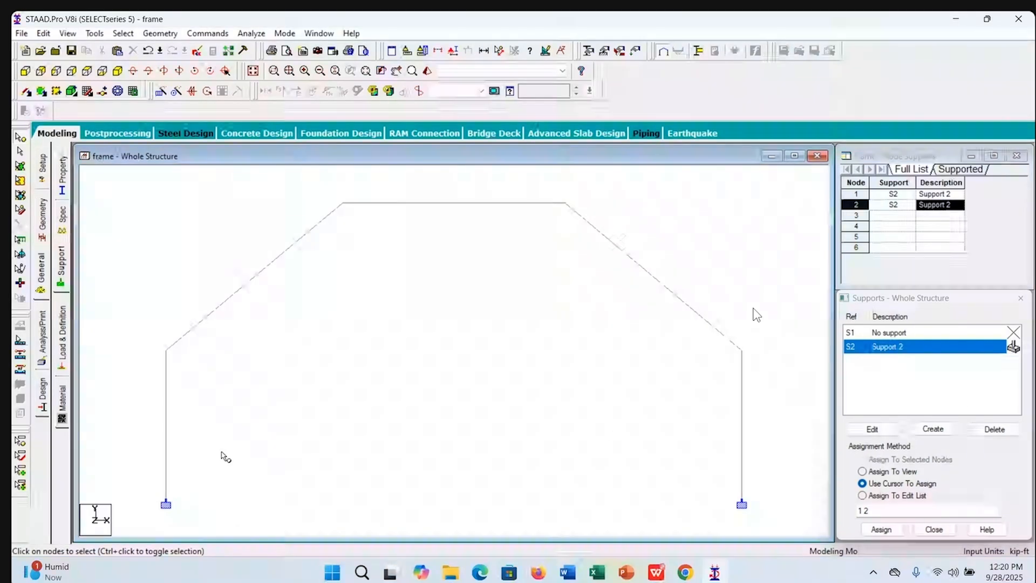
pyautogui.click(167, 503)
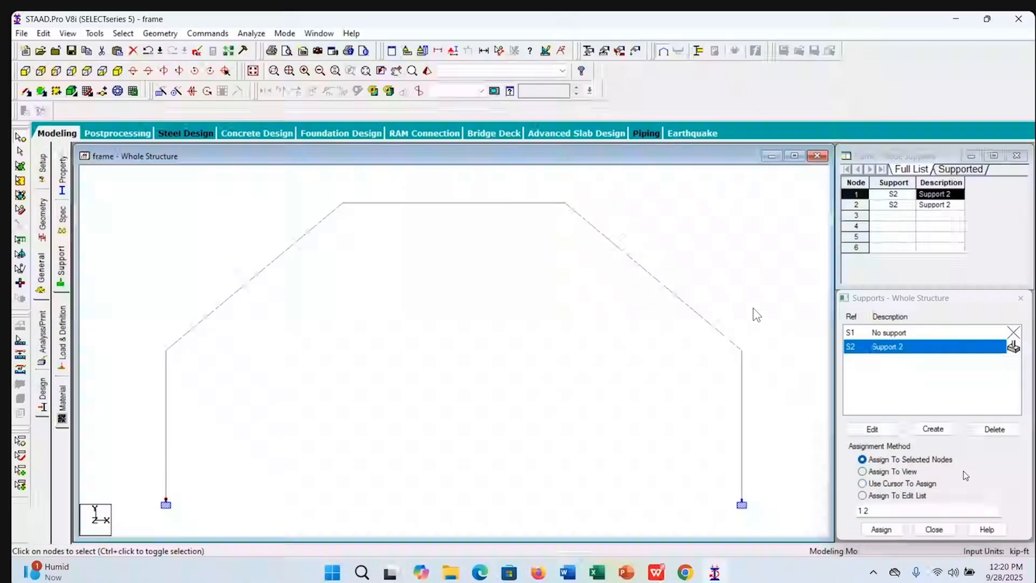
pyautogui.click(884, 462)
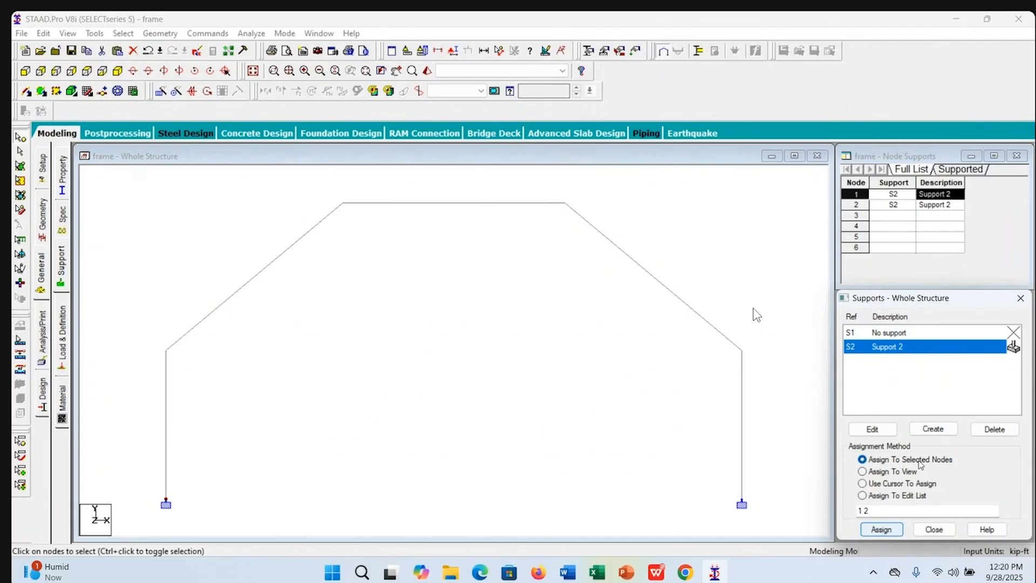
pyautogui.click(610, 410)
pyautogui.click(743, 505)
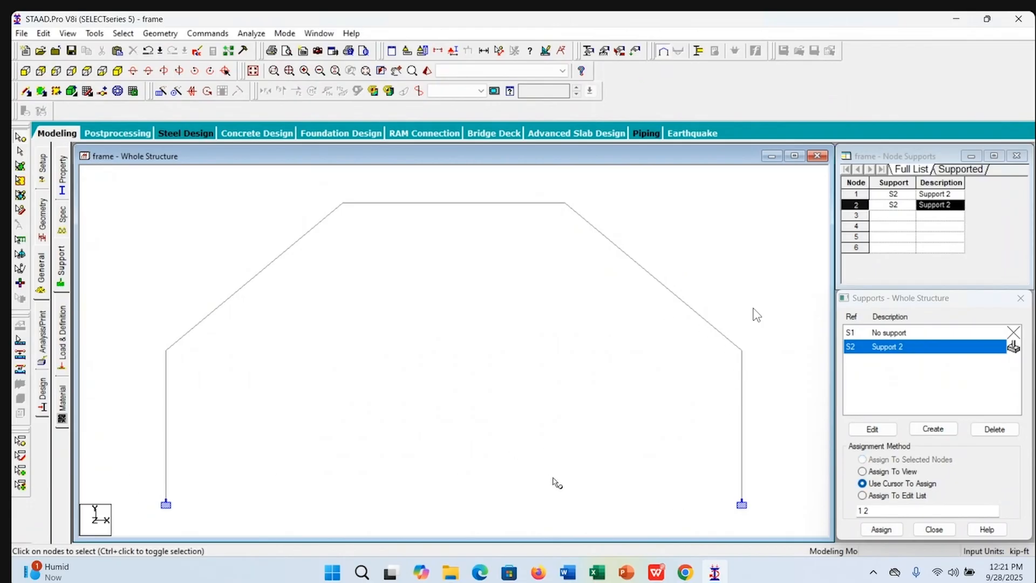
pyautogui.moveTo(129, 470); pyautogui.dragTo(764, 526)
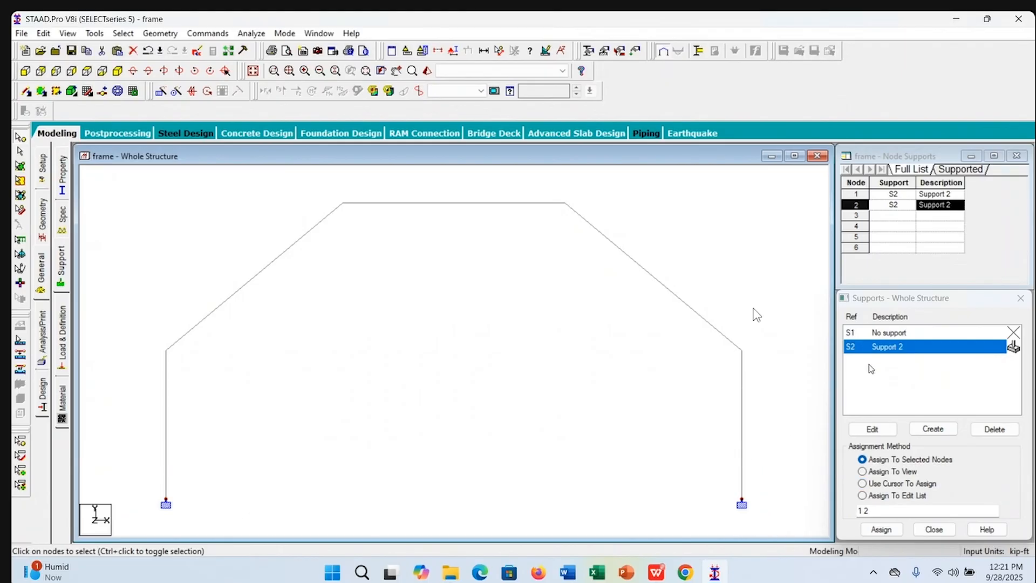
pyautogui.click(881, 530)
pyautogui.click(670, 494)
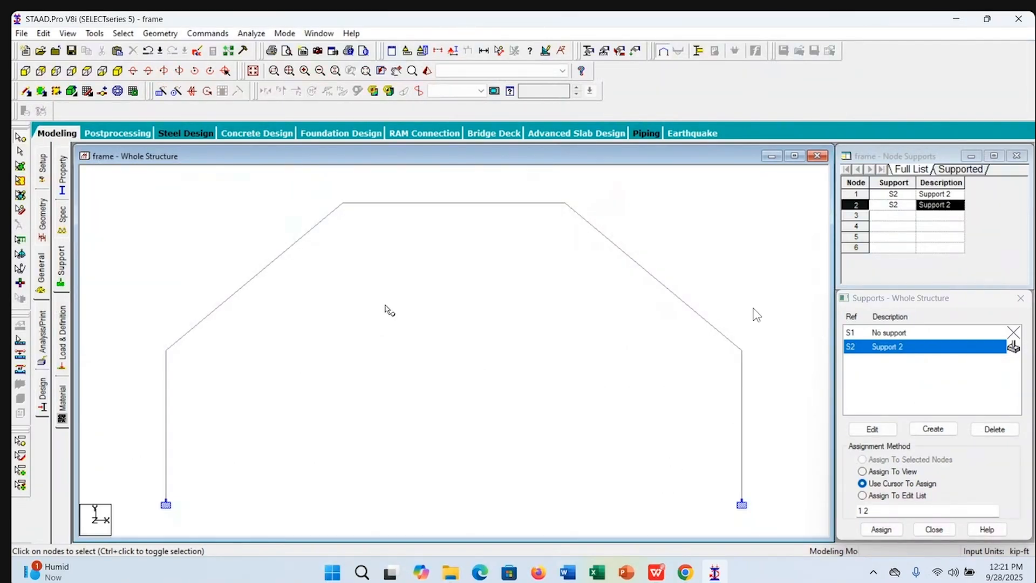
# Switch to the PDF manual and examine the loads on members BC, CD, DE and EF in Fig. 3a.1 and the loading table
pyautogui.moveTo(656, 571)
pyautogui.click(630, 492)
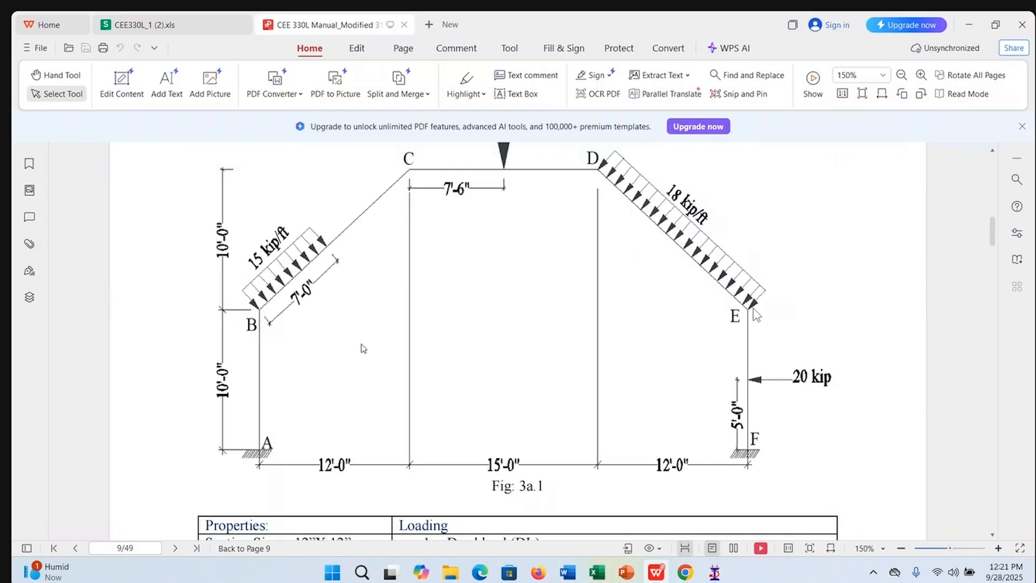
pyautogui.scroll(1, 311, 324)
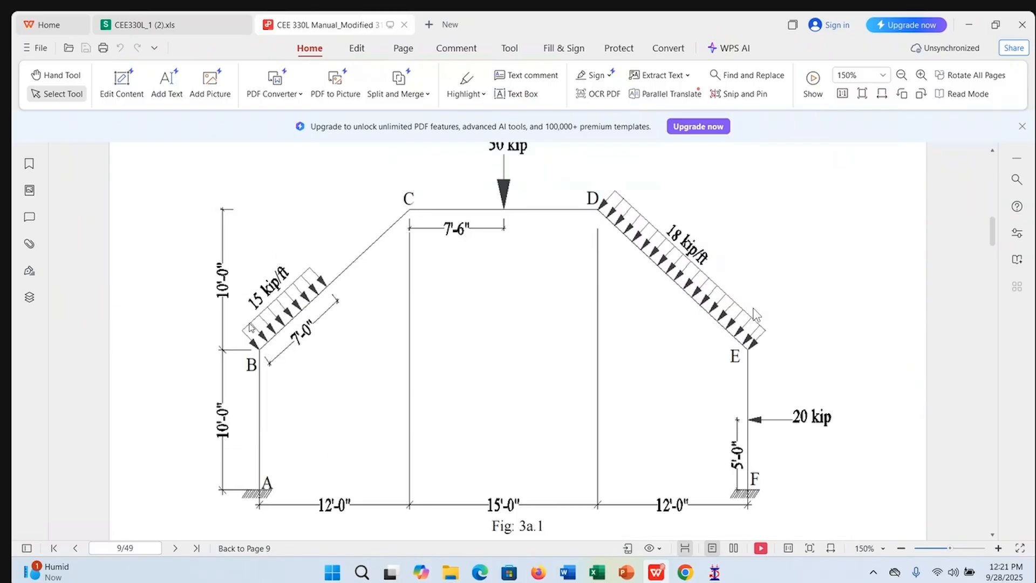
pyautogui.scroll(3, 375, 395)
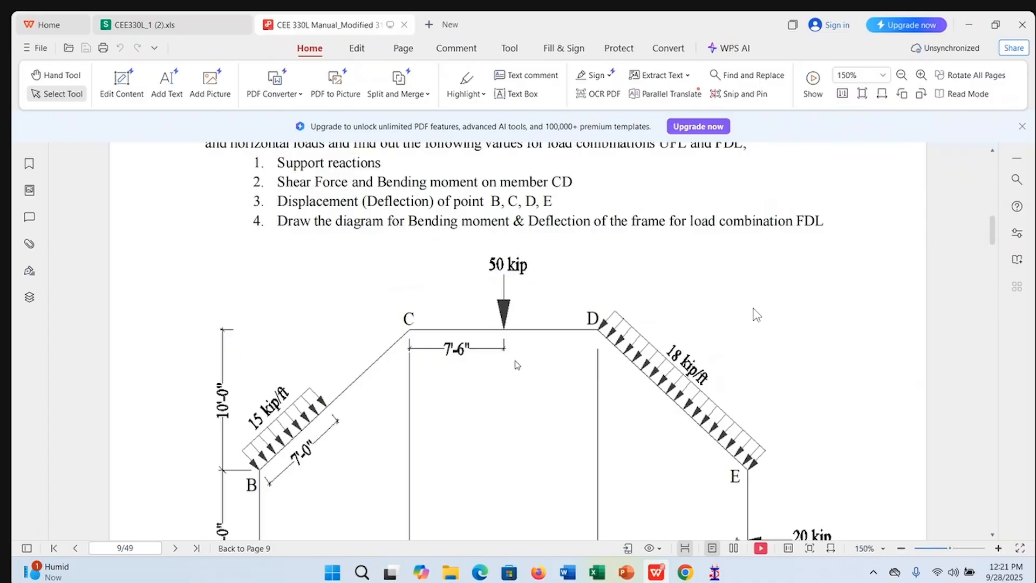
pyautogui.scroll(-2, 558, 327)
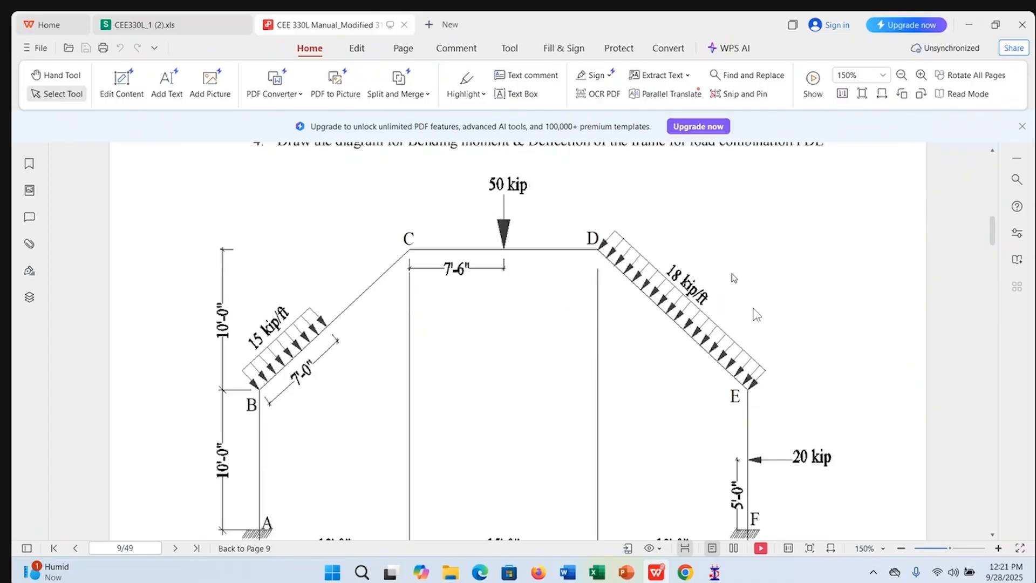
pyautogui.scroll(-3, 691, 389)
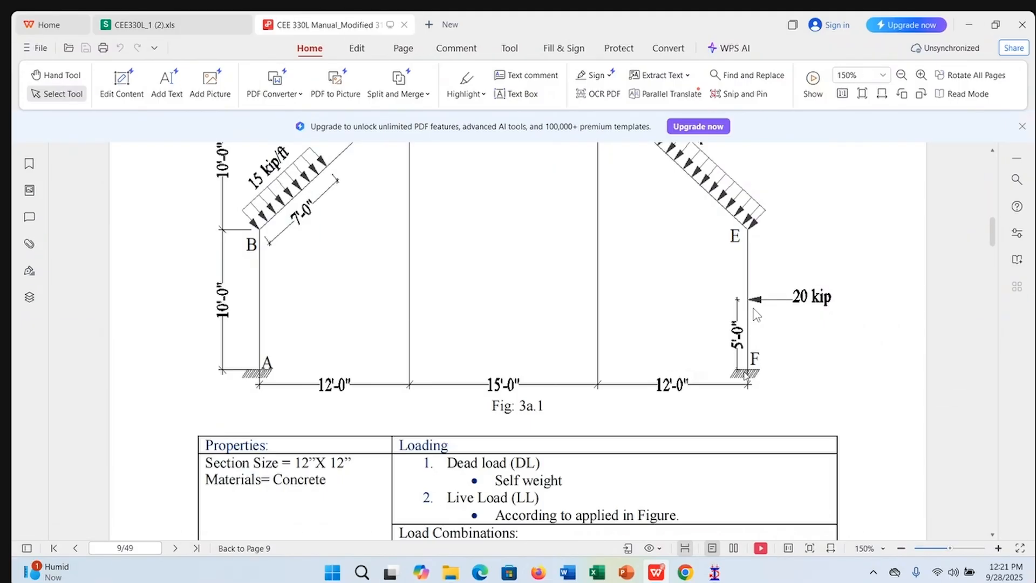
pyautogui.scroll(2, 746, 378)
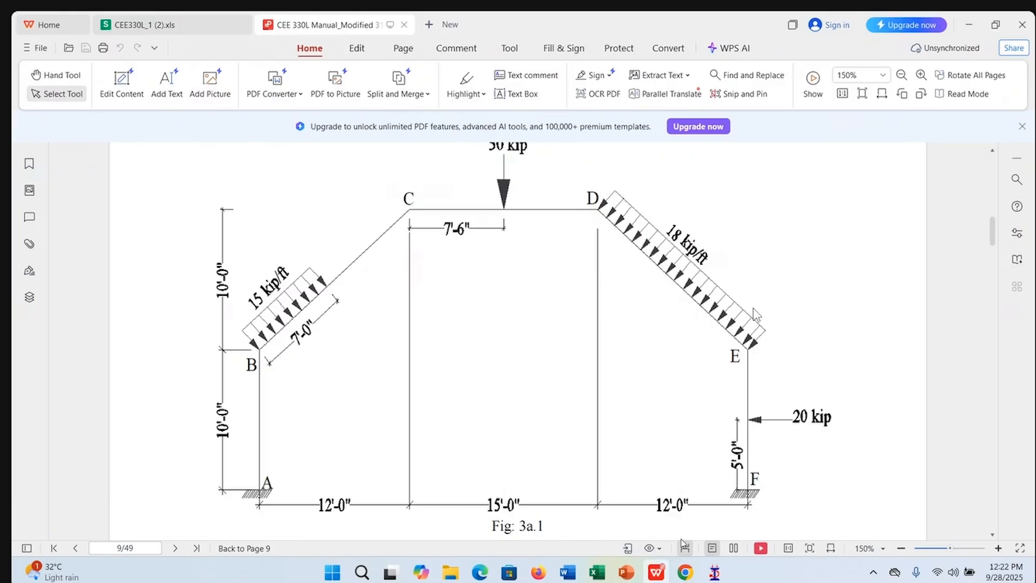
# Return to STAAD.Pro, accept the auto save and save the modified structure
pyautogui.click(713, 574)
pyautogui.click(522, 320)
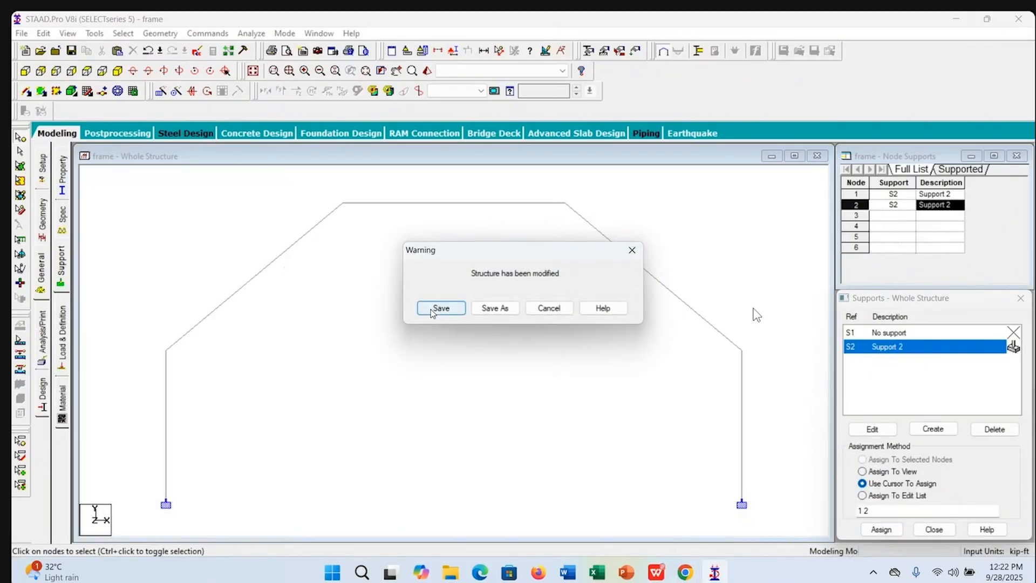
pyautogui.click(441, 308)
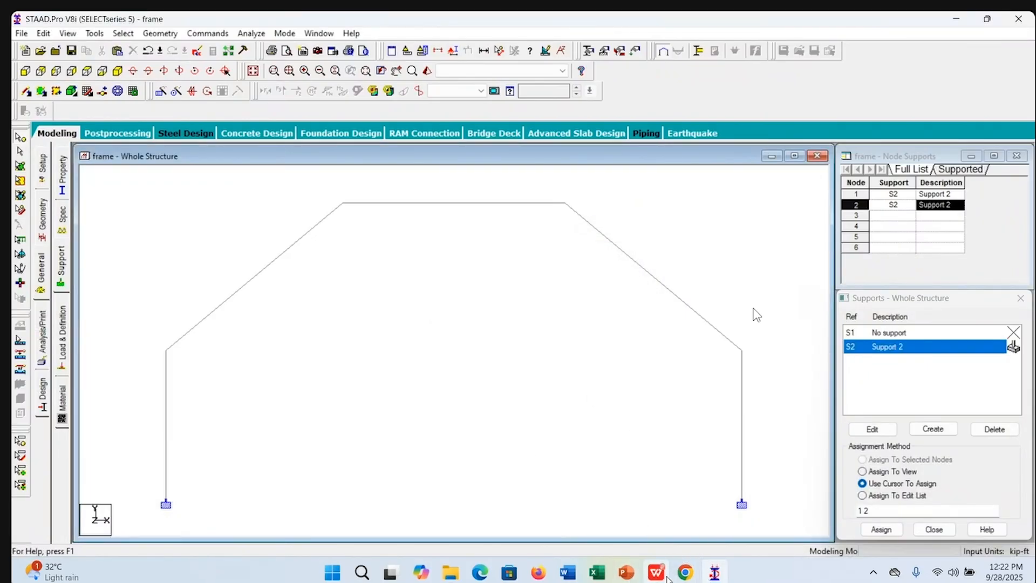
# Switch to the PDF manual, review the point and distributed loads in Fig. 3a.1 again and return to STAAD.Pro
pyautogui.click(630, 519)
pyautogui.scroll(3, 406, 304)
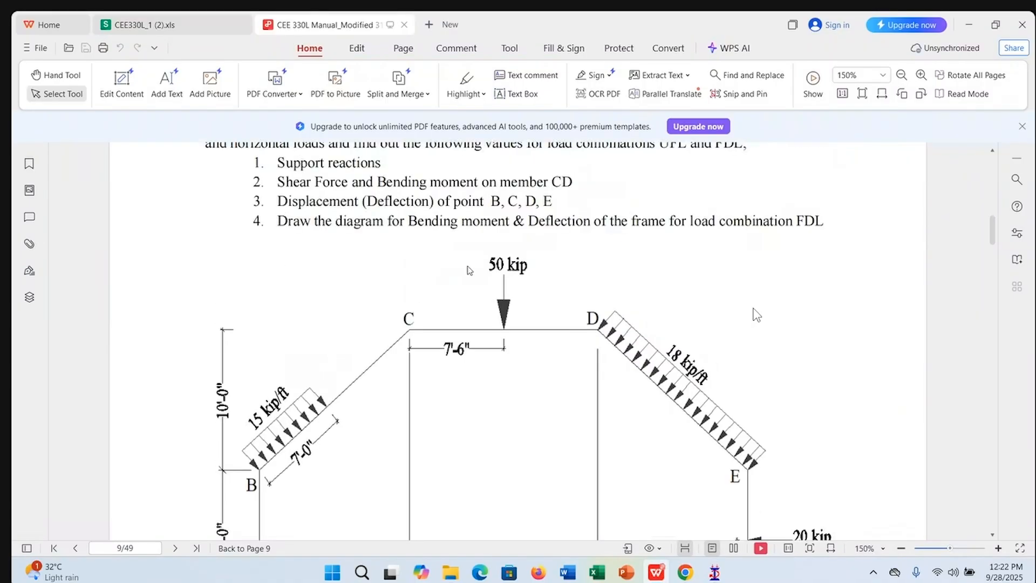
pyautogui.scroll(-4, 723, 388)
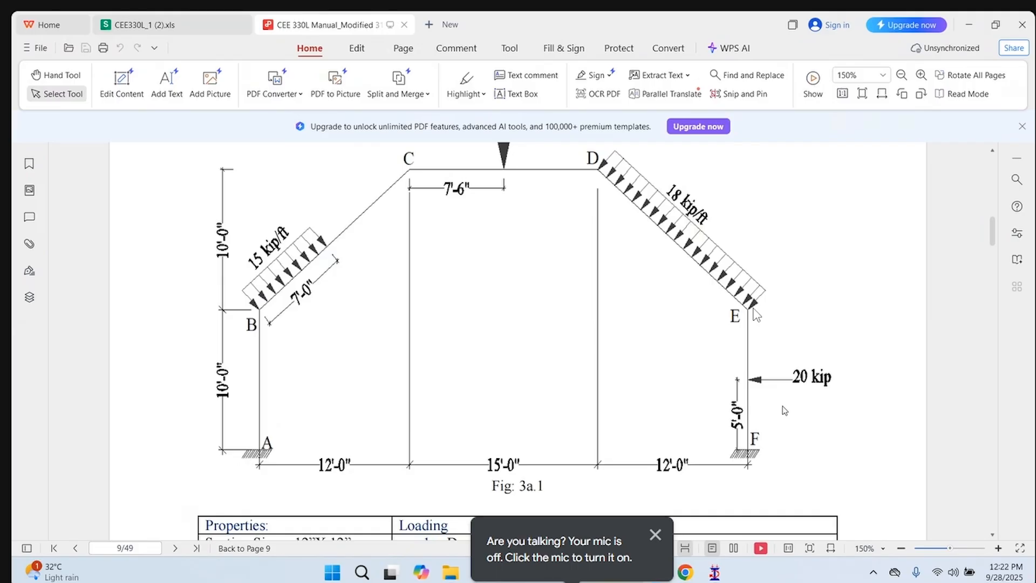
pyautogui.click(714, 572)
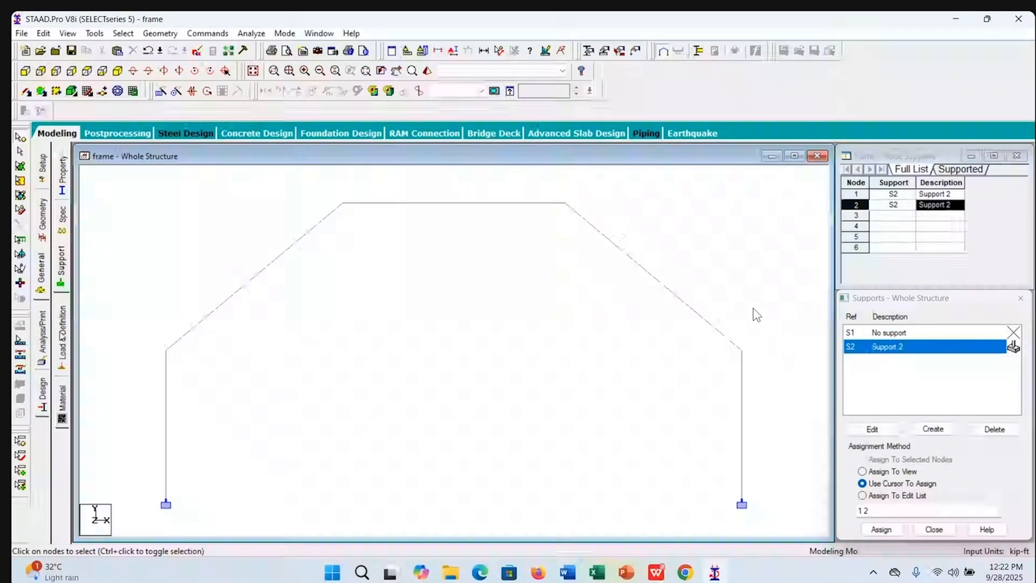
# Review the concrete section property assigned to the frame members and the supports at the column base nodes
pyautogui.click(63, 337)
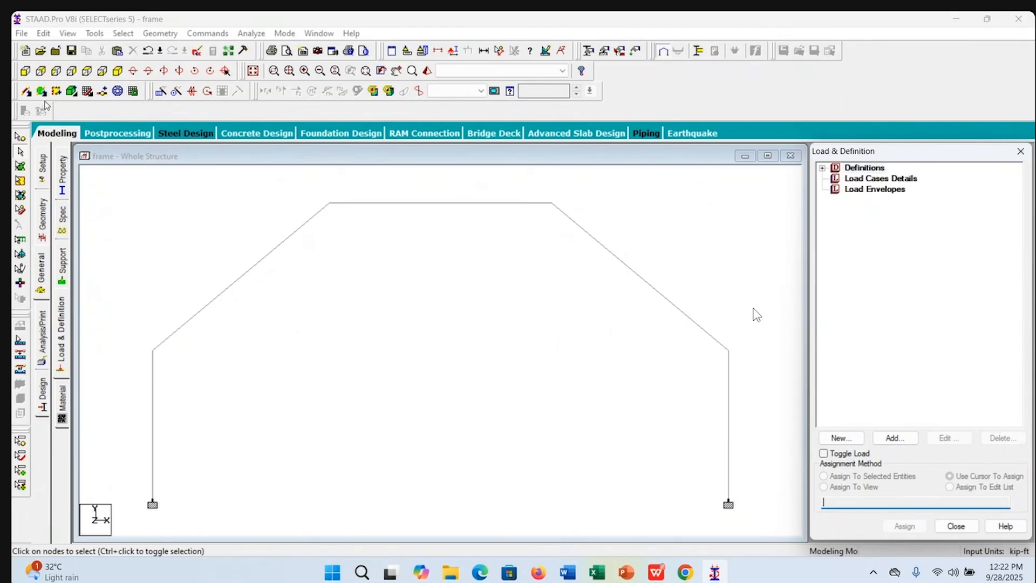
pyautogui.click(62, 174)
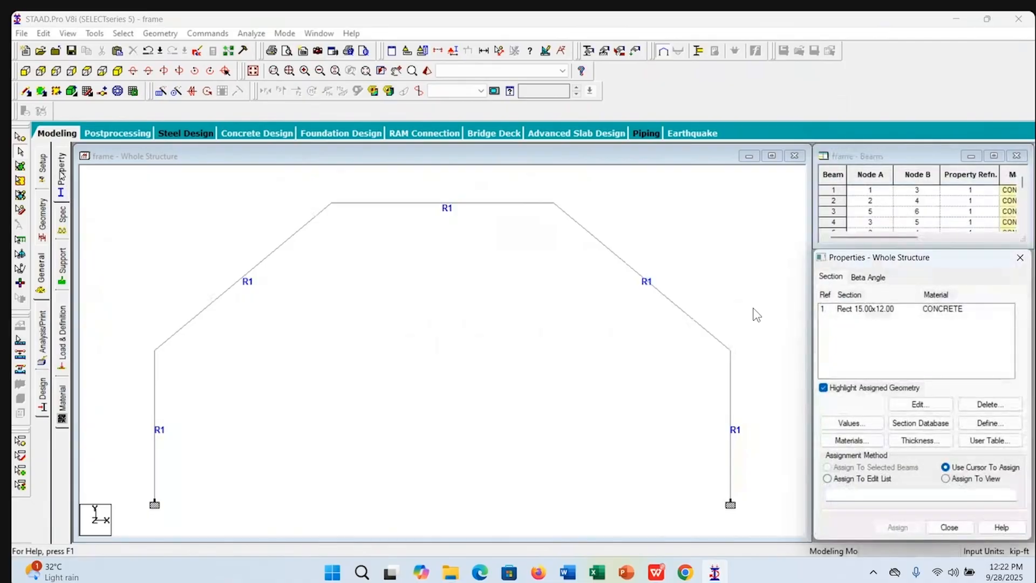
pyautogui.moveTo(966, 267)
pyautogui.mouseDown()
pyautogui.moveTo(887, 265)
pyautogui.moveTo(977, 278)
pyautogui.moveTo(957, 261)
pyautogui.mouseUp()
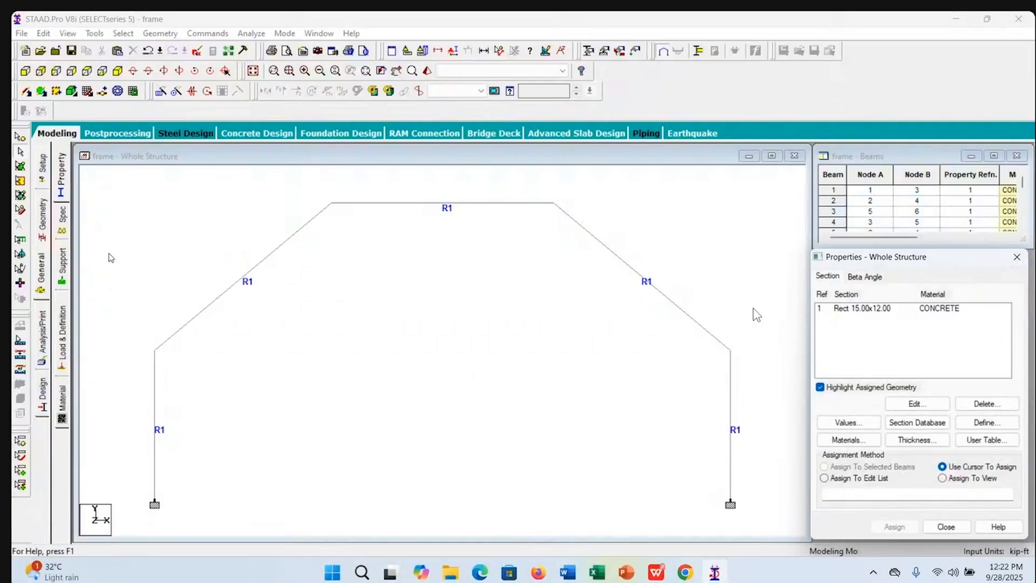
pyautogui.click(63, 268)
pyautogui.click(63, 269)
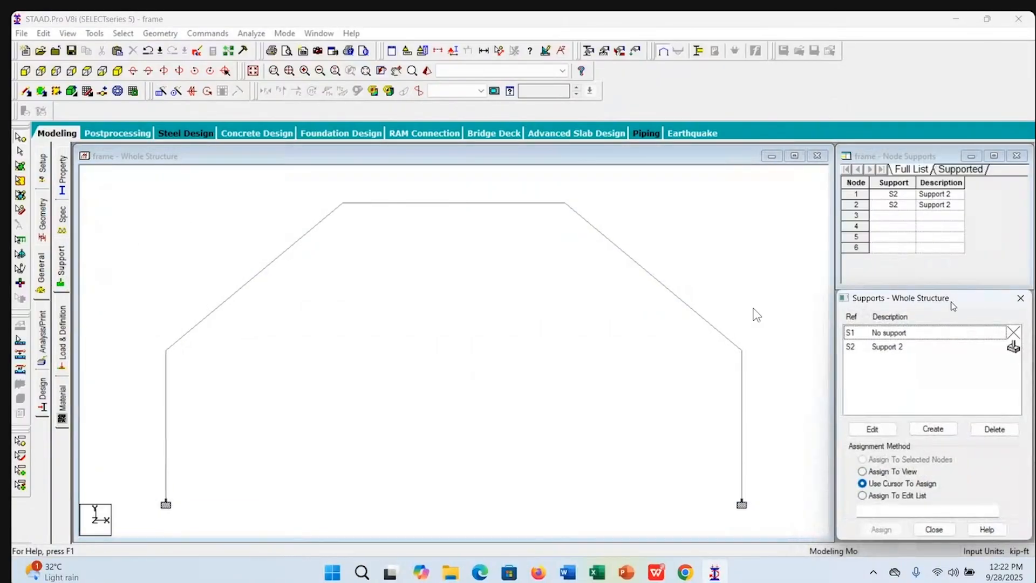
pyautogui.moveTo(966, 298)
pyautogui.mouseDown()
pyautogui.moveTo(952, 301)
pyautogui.moveTo(967, 302)
pyautogui.mouseUp()
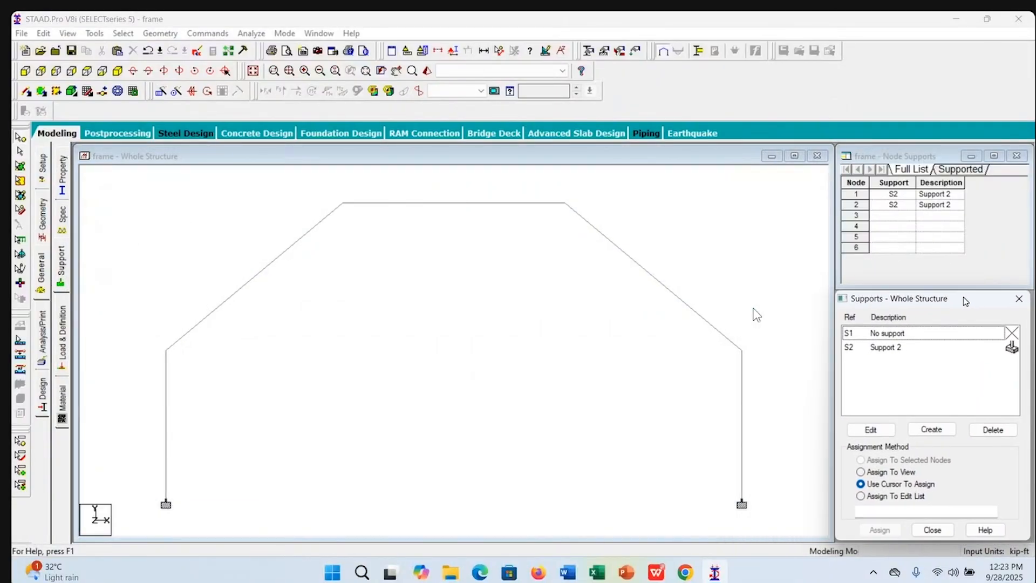
# Under the load case details, add primary load case 1 with loading type Dead and title DL
pyautogui.click(63, 357)
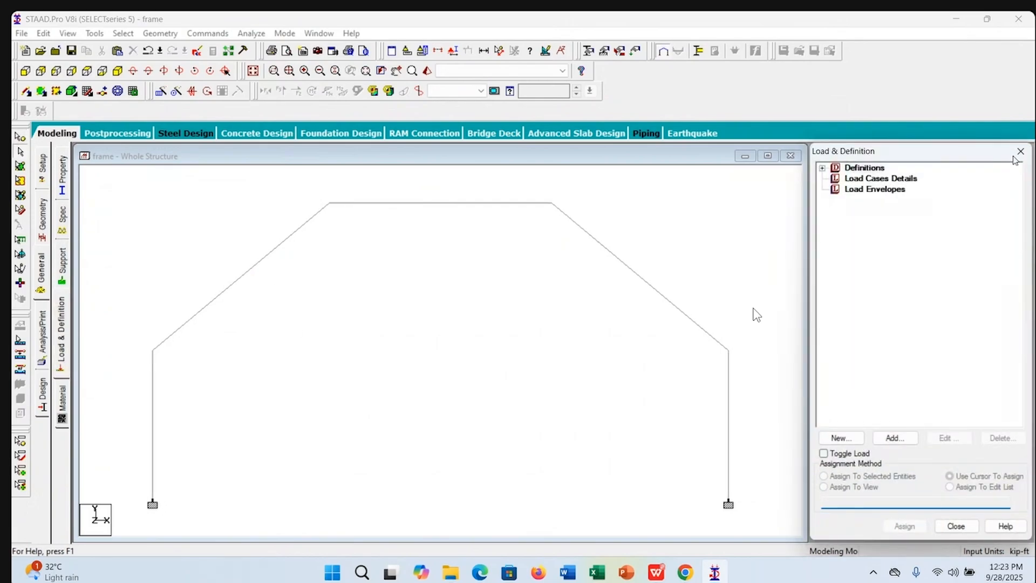
pyautogui.moveTo(956, 157)
pyautogui.mouseDown()
pyautogui.moveTo(773, 157)
pyautogui.moveTo(993, 158)
pyautogui.moveTo(959, 157)
pyautogui.mouseUp()
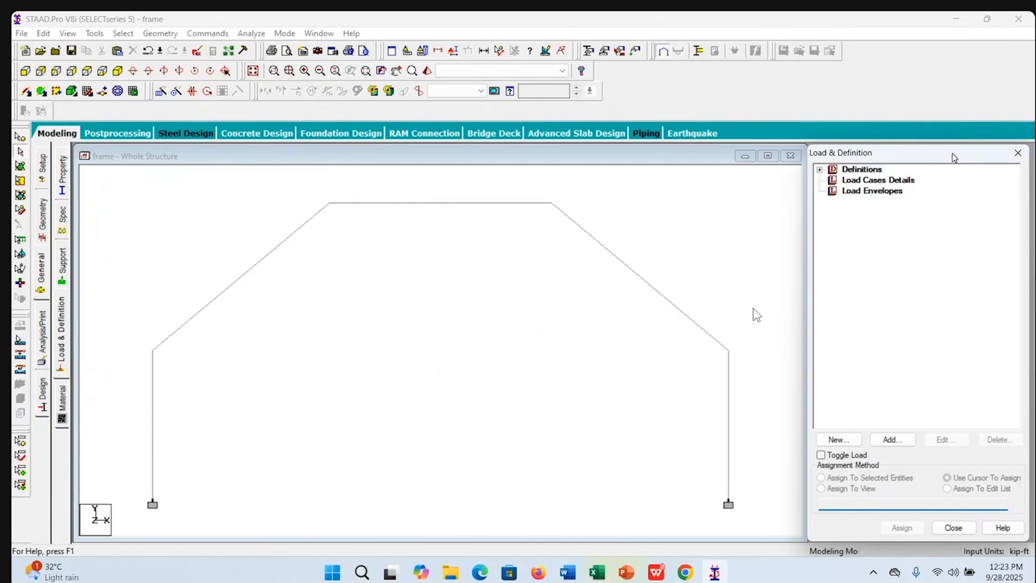
pyautogui.click(869, 181)
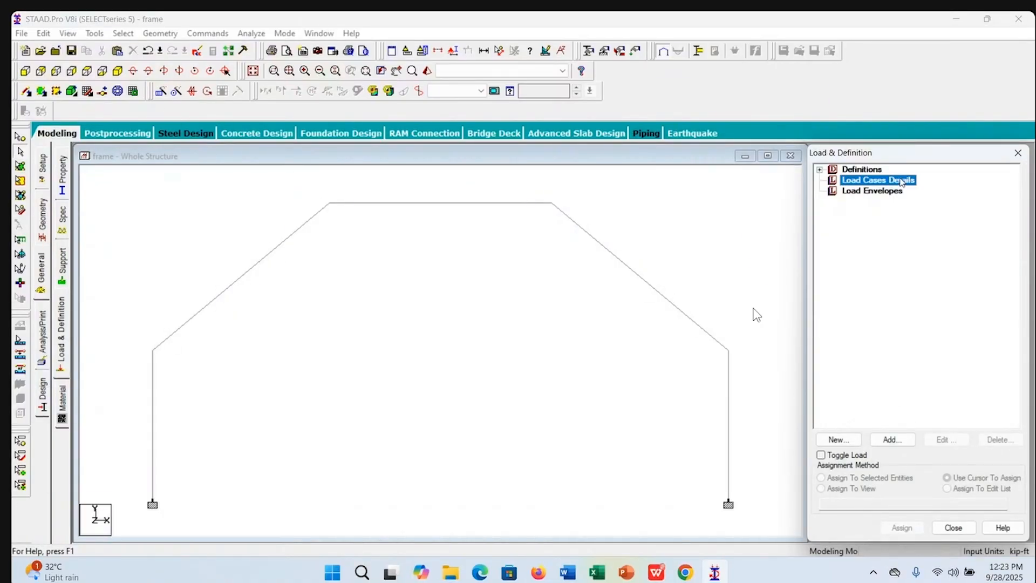
pyautogui.click(892, 439)
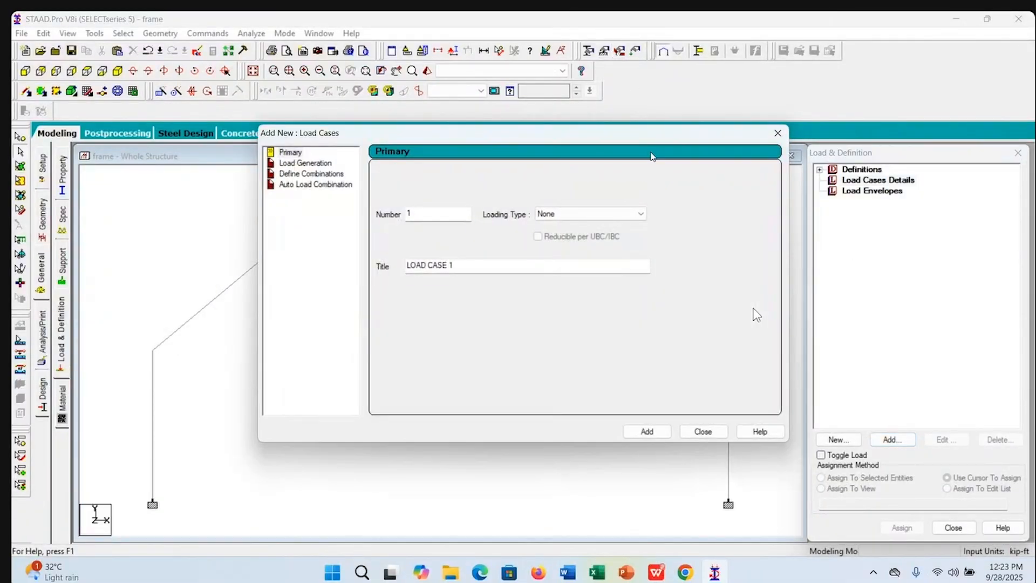
pyautogui.moveTo(647, 142)
pyautogui.mouseDown()
pyautogui.moveTo(581, 129)
pyautogui.moveTo(628, 136)
pyautogui.mouseUp()
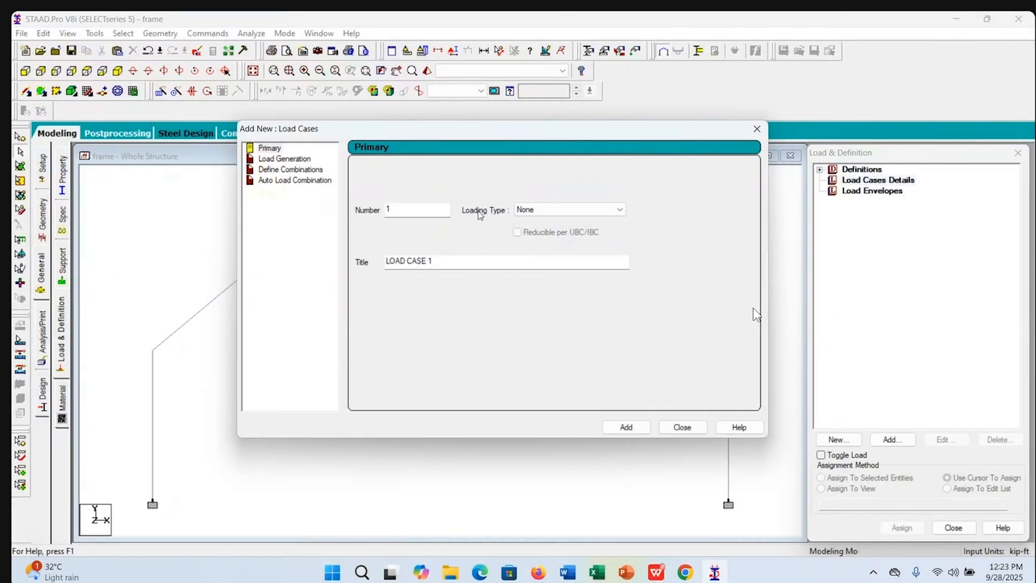
pyautogui.click(621, 213)
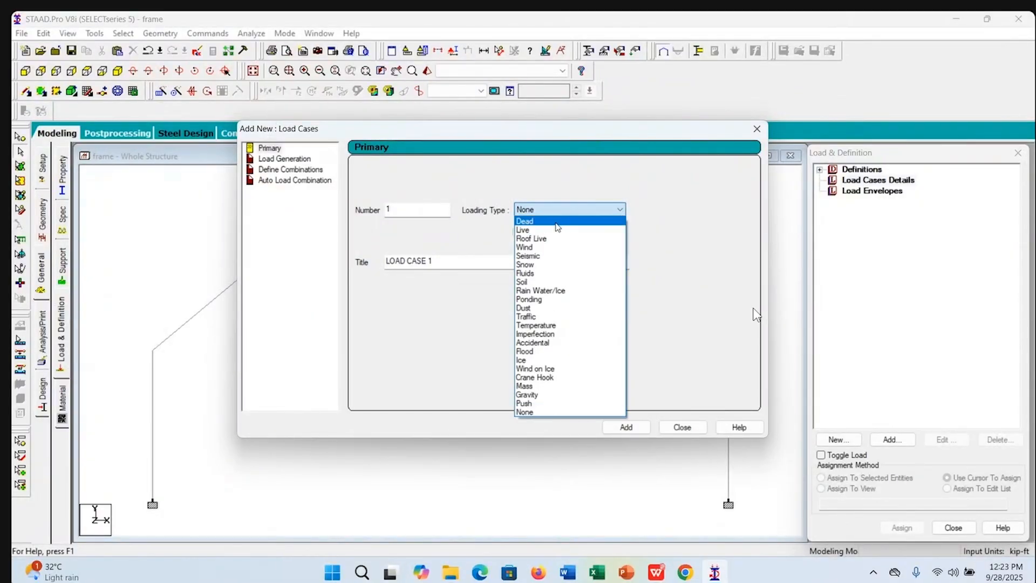
pyautogui.click(558, 225)
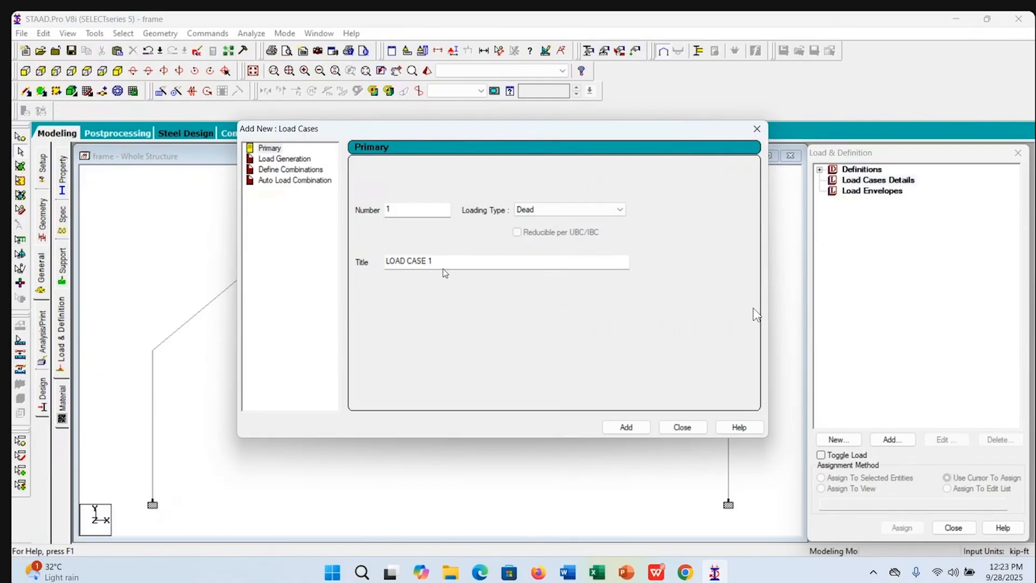
pyautogui.moveTo(444, 261); pyautogui.dragTo(354, 260)
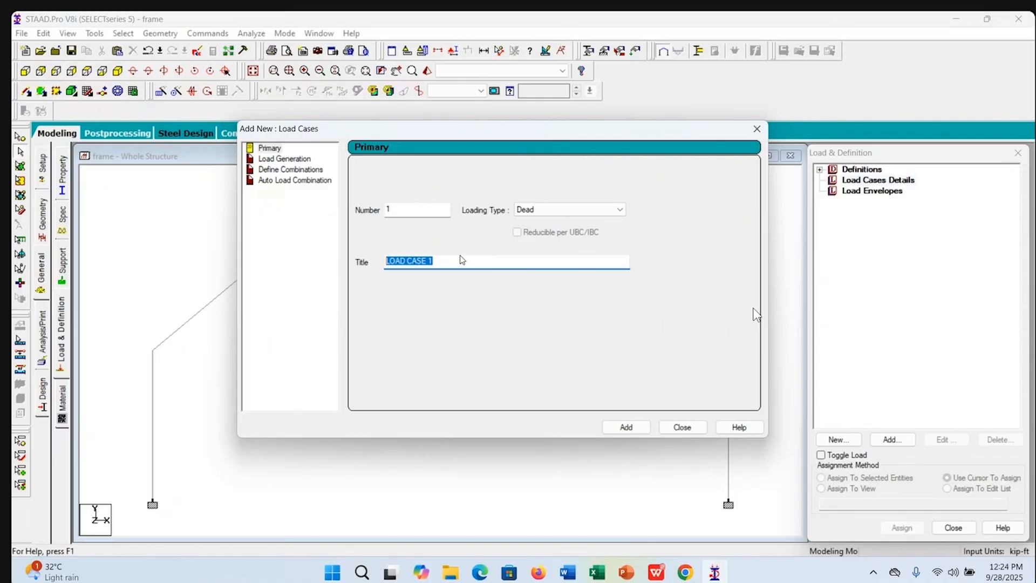
pyautogui.write('DL')
pyautogui.click(626, 427)
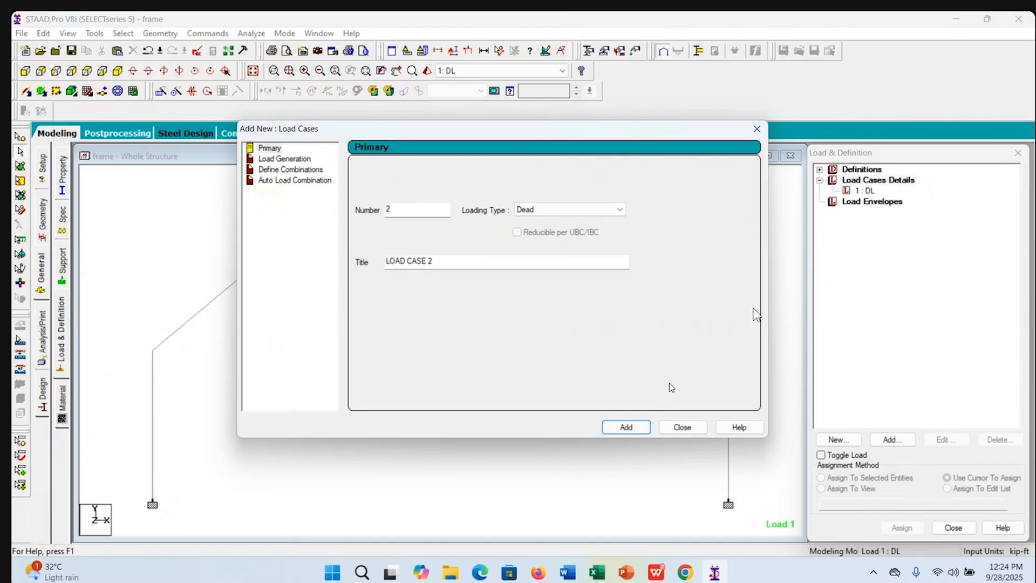
# Add primary load case 2 with loading type Live and title LL, leaving it non-reducible, and finish adding load cases
pyautogui.click(621, 210)
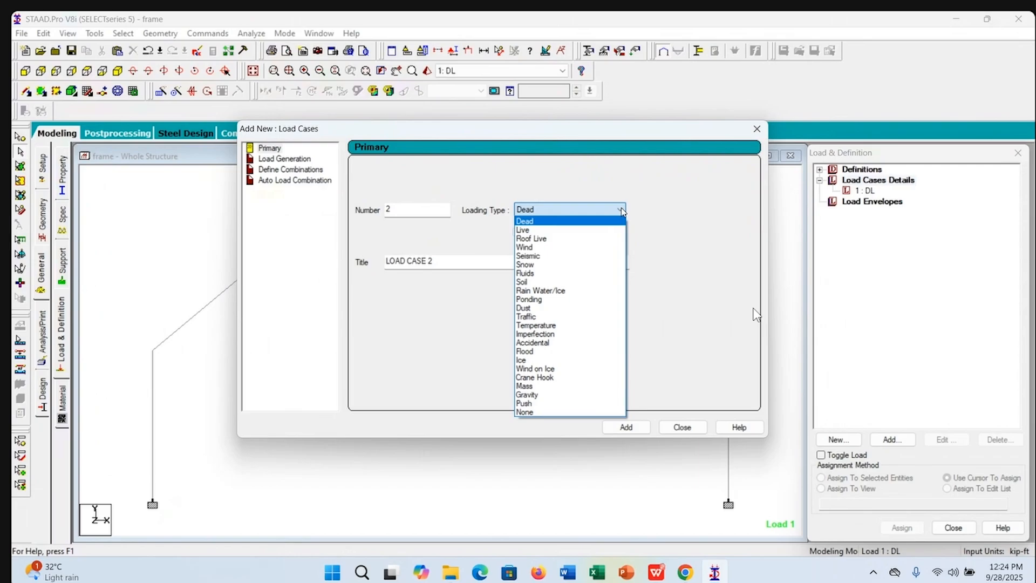
pyautogui.click(620, 230)
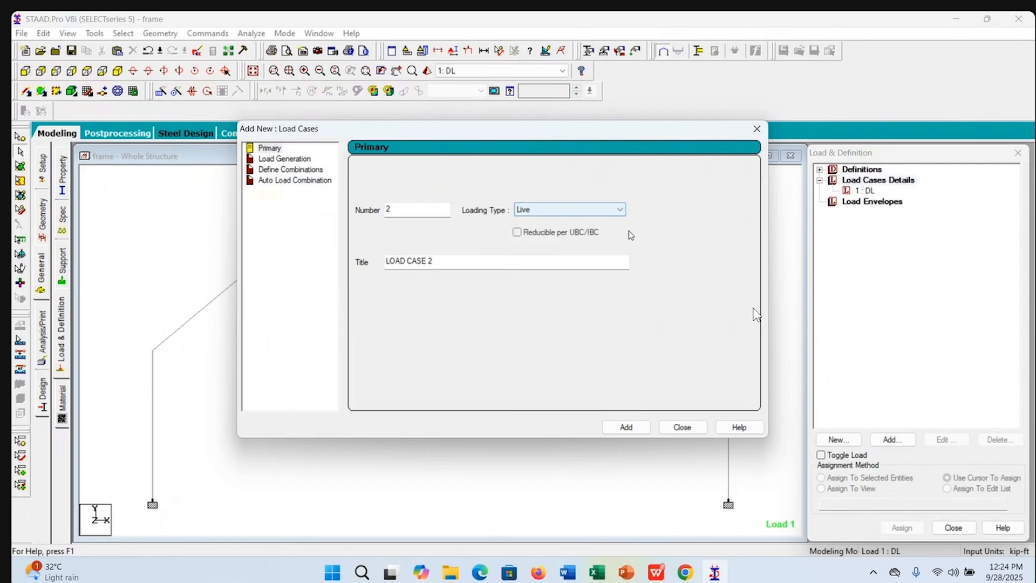
pyautogui.click(517, 233)
pyautogui.click(517, 233)
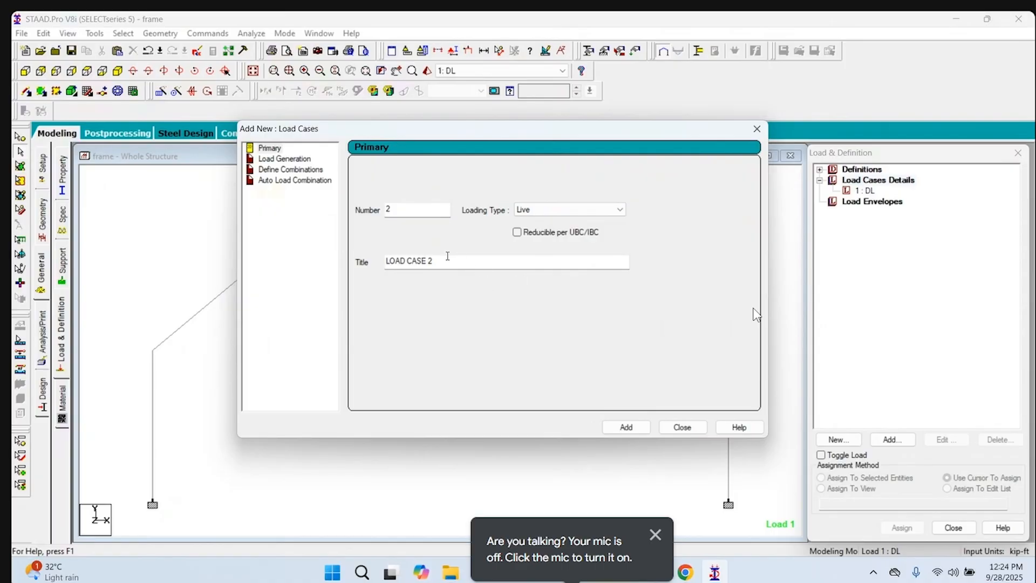
pyautogui.moveTo(441, 264); pyautogui.dragTo(302, 267)
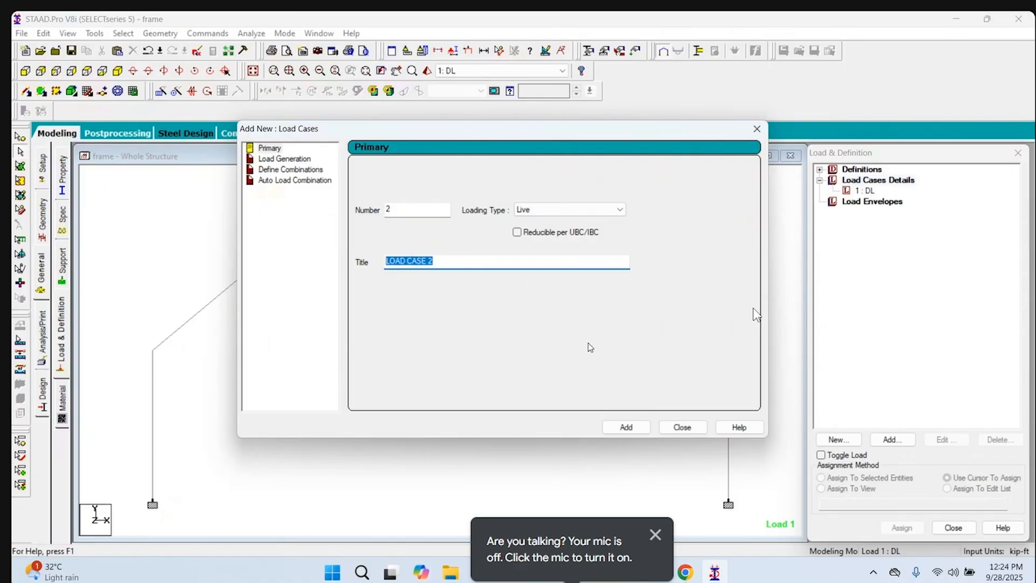
pyautogui.click(601, 216)
pyautogui.click(601, 217)
pyautogui.moveTo(435, 263); pyautogui.dragTo(385, 264)
pyautogui.write('LL')
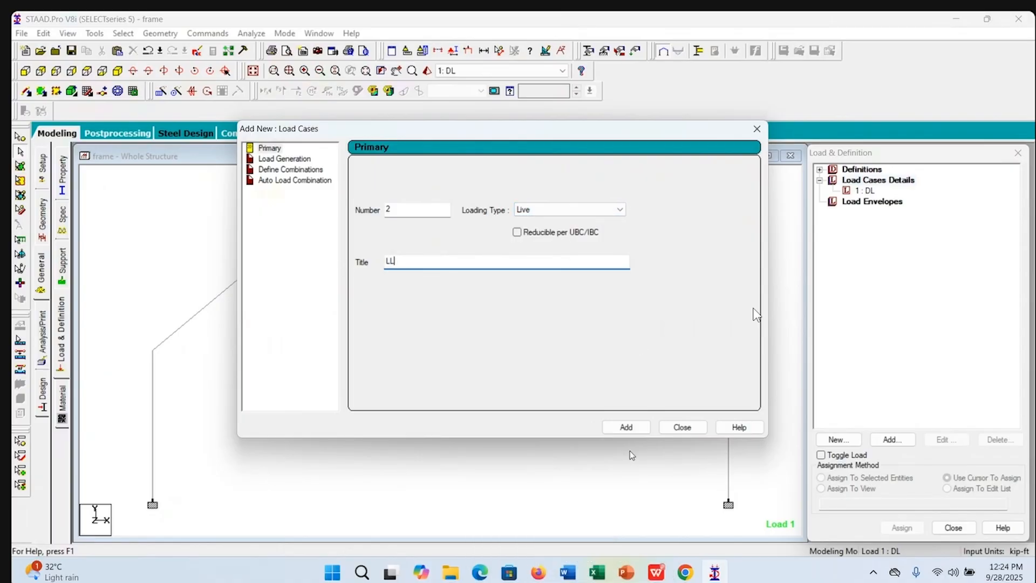
pyautogui.click(624, 428)
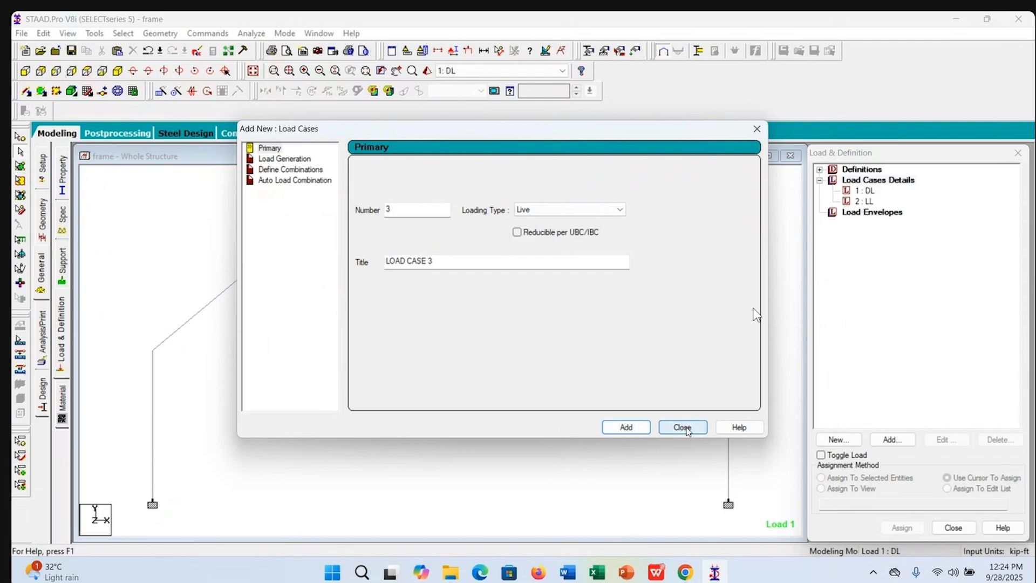
pyautogui.moveTo(648, 131); pyautogui.dragTo(608, 148)
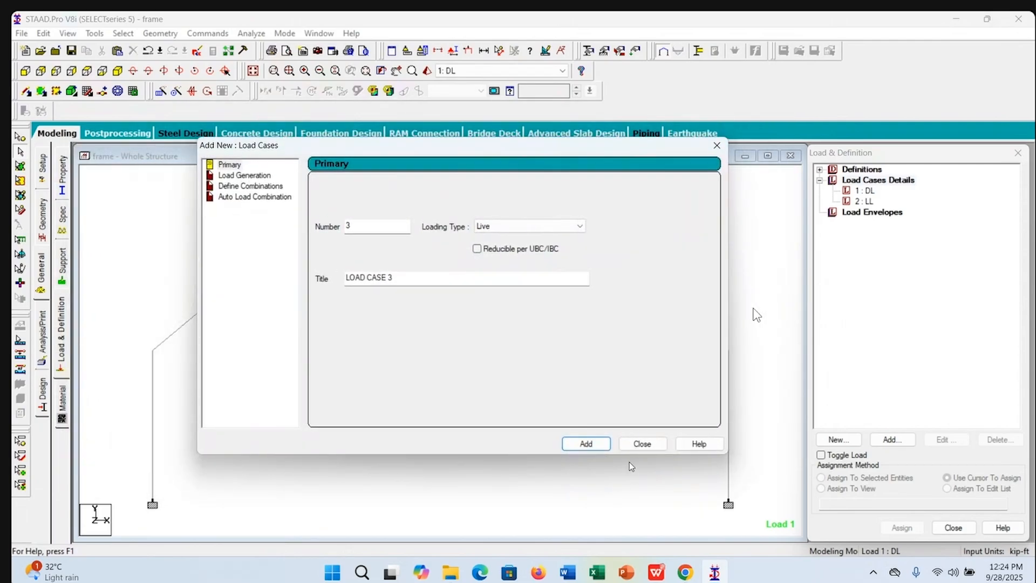
pyautogui.click(640, 446)
# Switch the active load case back and forth between DL and LL to check both, ending on LL
pyautogui.click(865, 191)
pyautogui.click(865, 201)
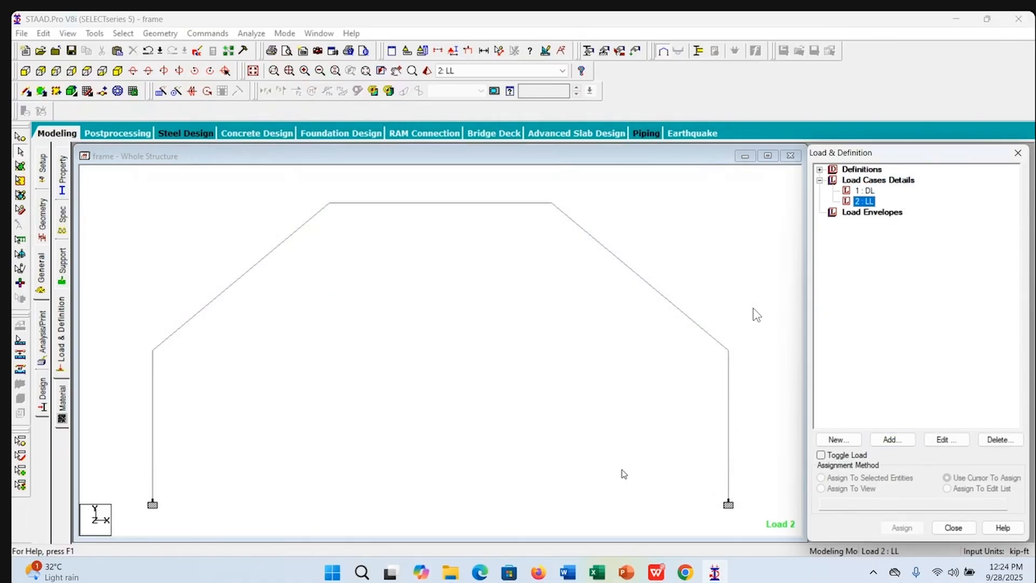
pyautogui.click(620, 440)
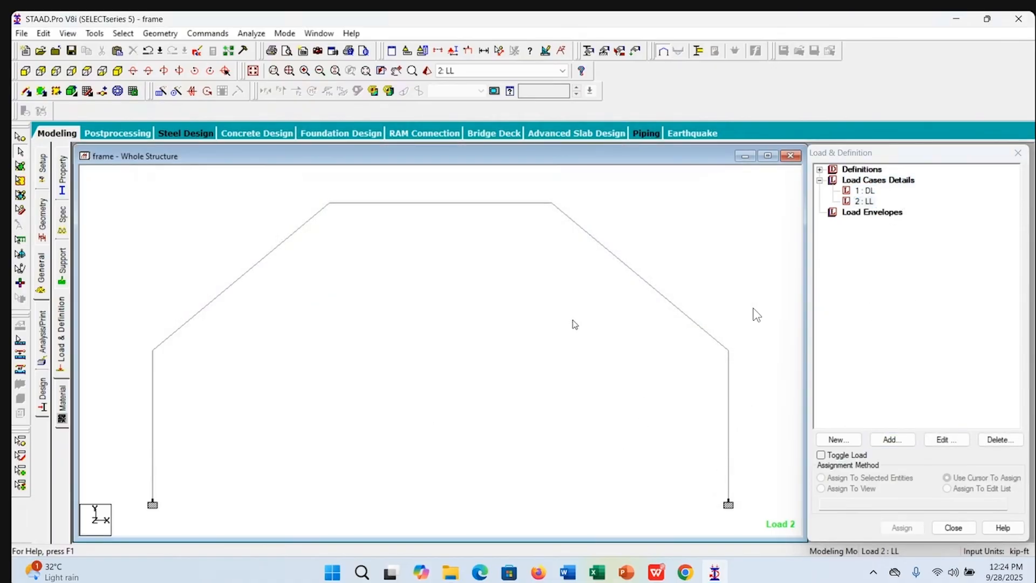
pyautogui.click(868, 191)
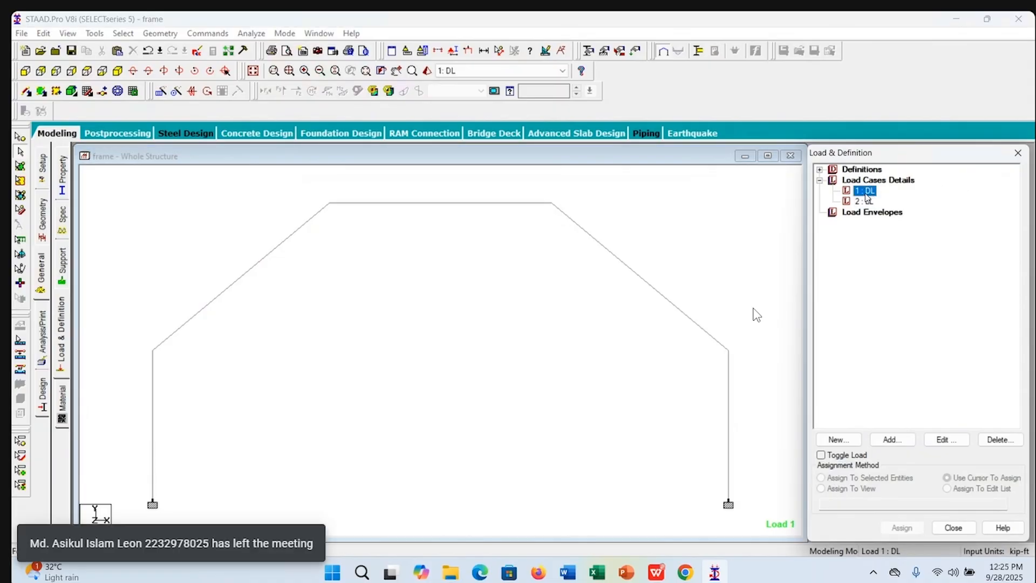
pyautogui.click(865, 202)
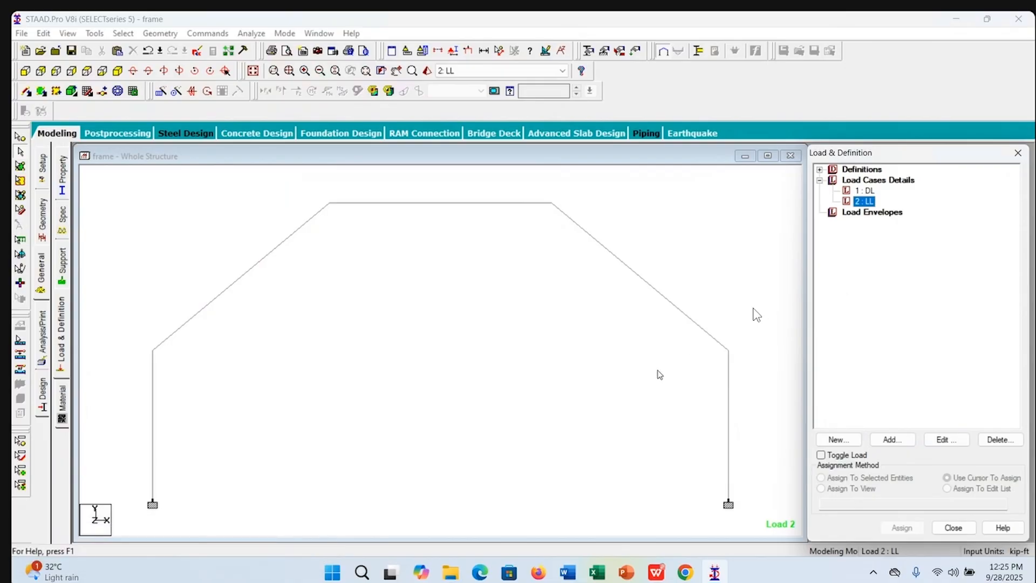
pyautogui.click(872, 193)
pyautogui.click(867, 202)
pyautogui.click(754, 309)
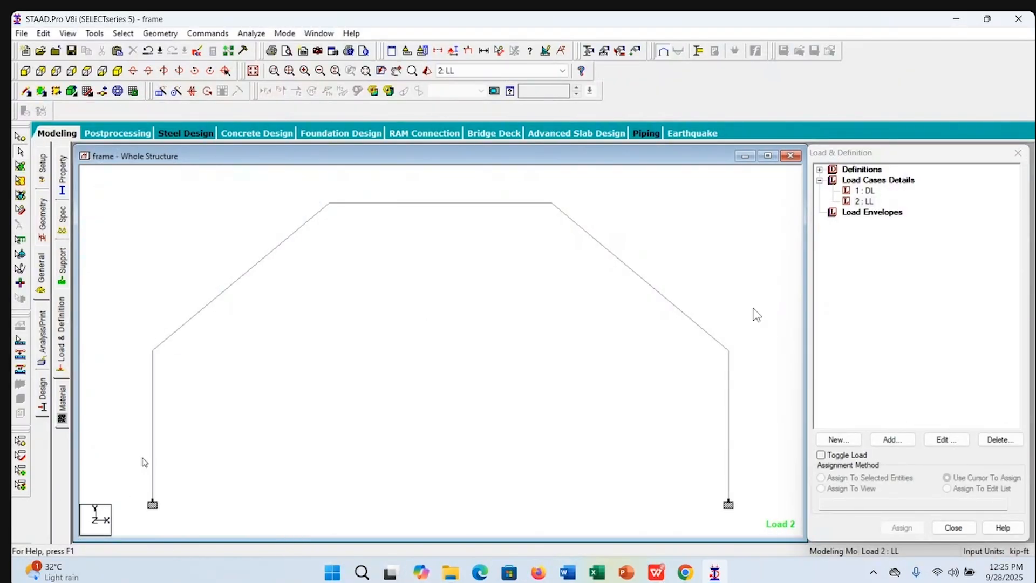
pyautogui.click(153, 478)
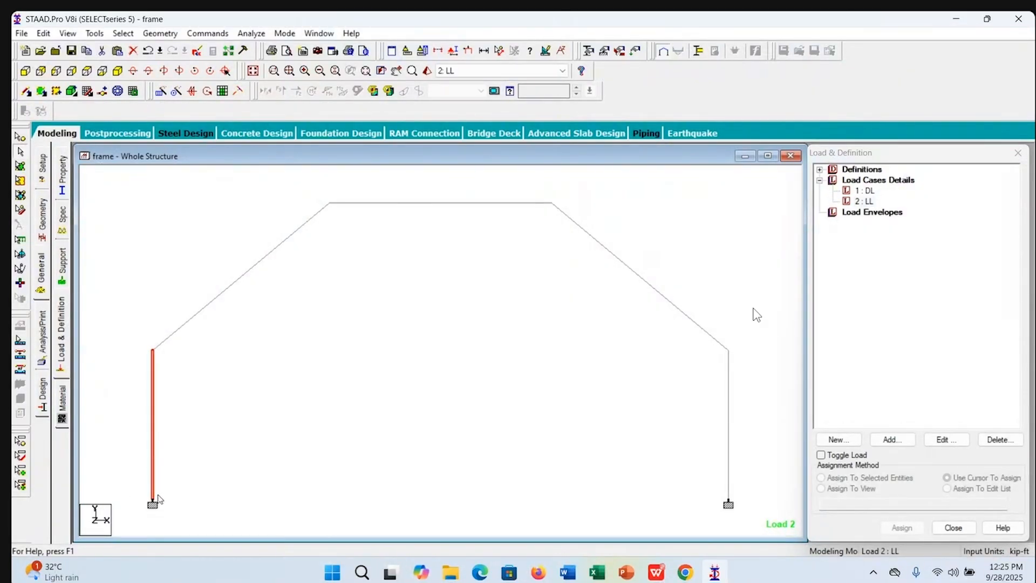
pyautogui.click(169, 489)
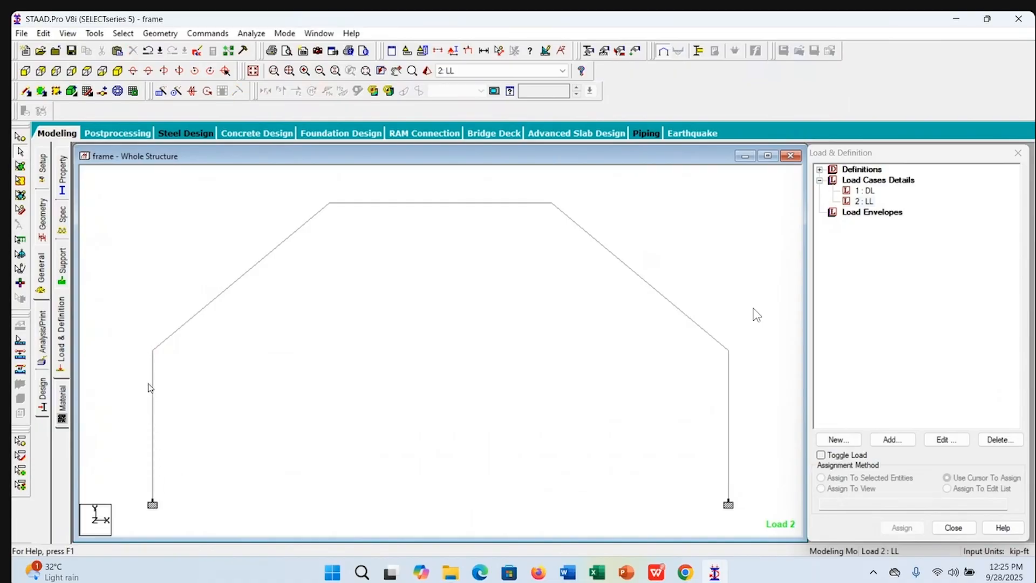
pyautogui.click(153, 491)
pyautogui.click(201, 487)
# Display the frame members as full 3D sections and show the structure in isometric view
pyautogui.click(457, 52)
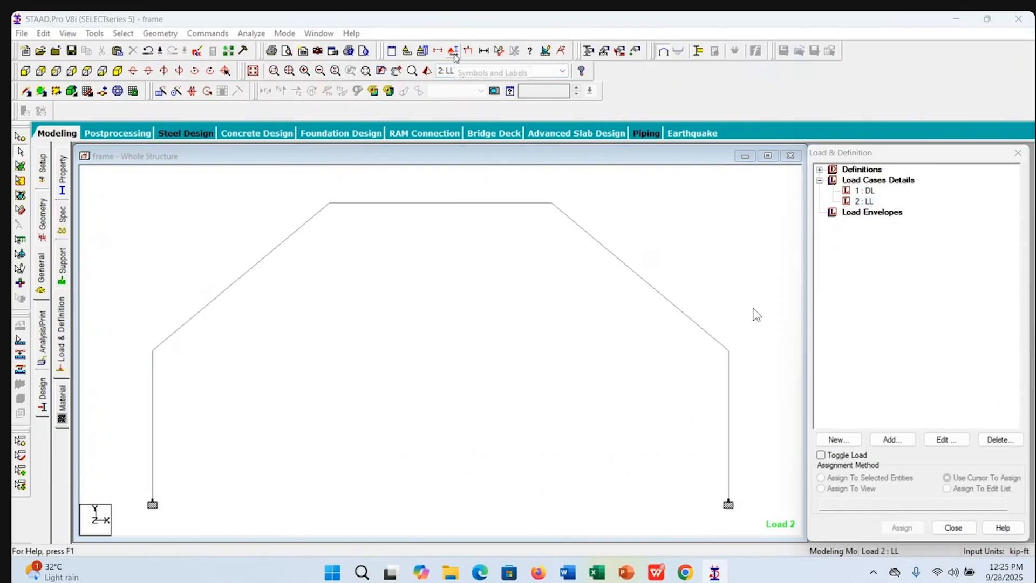
pyautogui.click(419, 114)
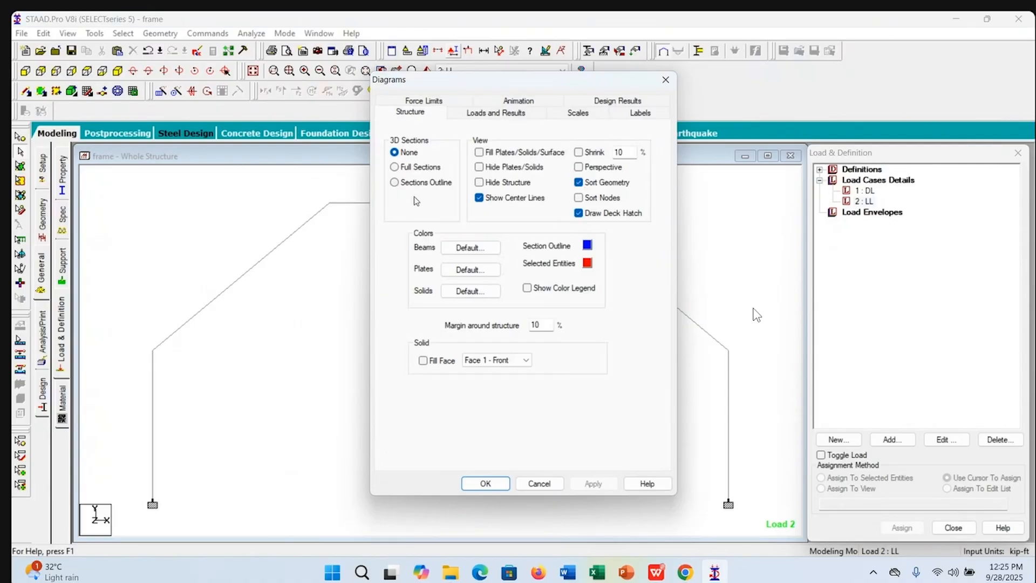
pyautogui.click(394, 167)
pyautogui.click(485, 484)
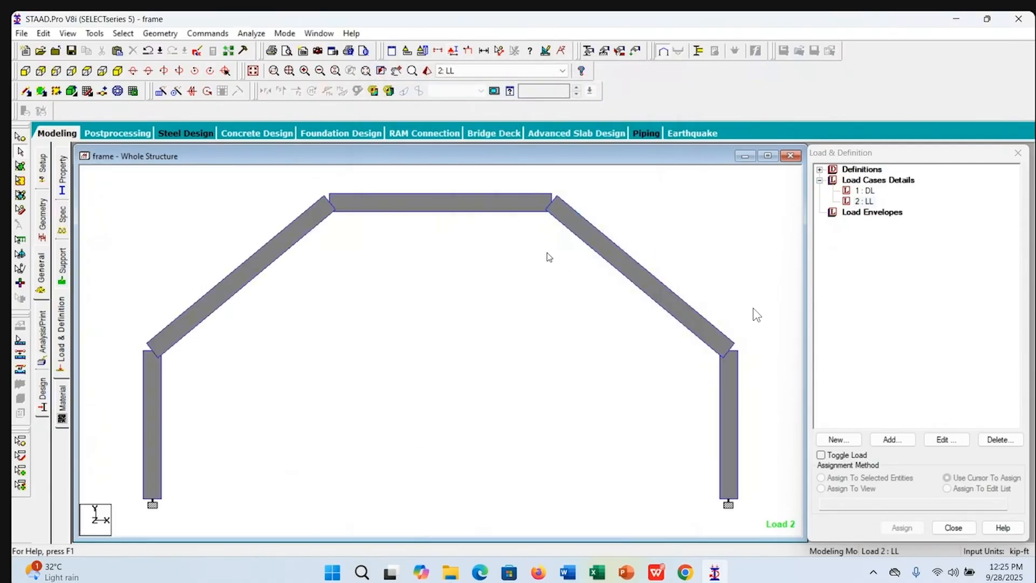
pyautogui.click(117, 71)
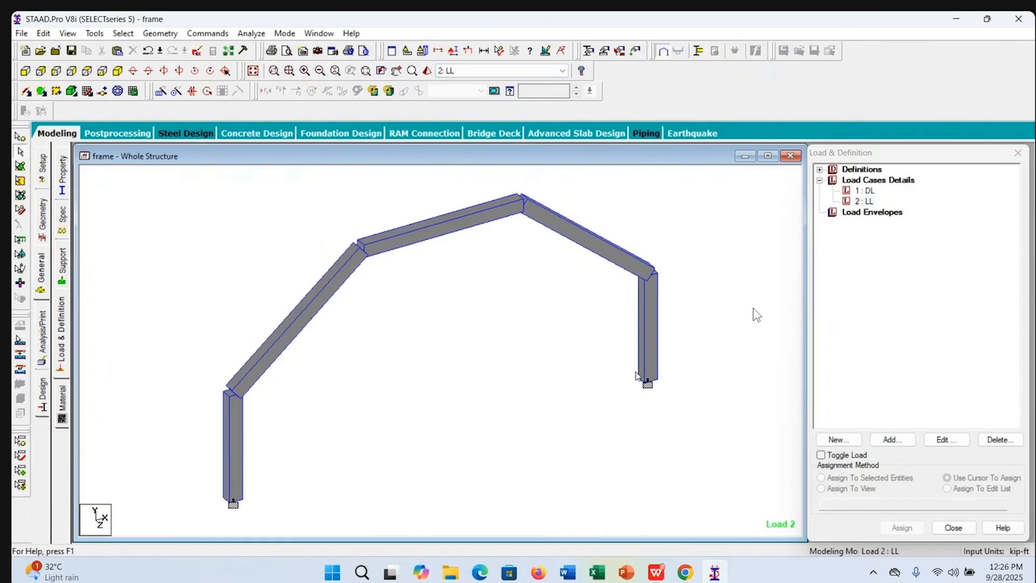
# Review the structure diagram settings again and keep the 3D sections option on Full Sections
pyautogui.click(452, 52)
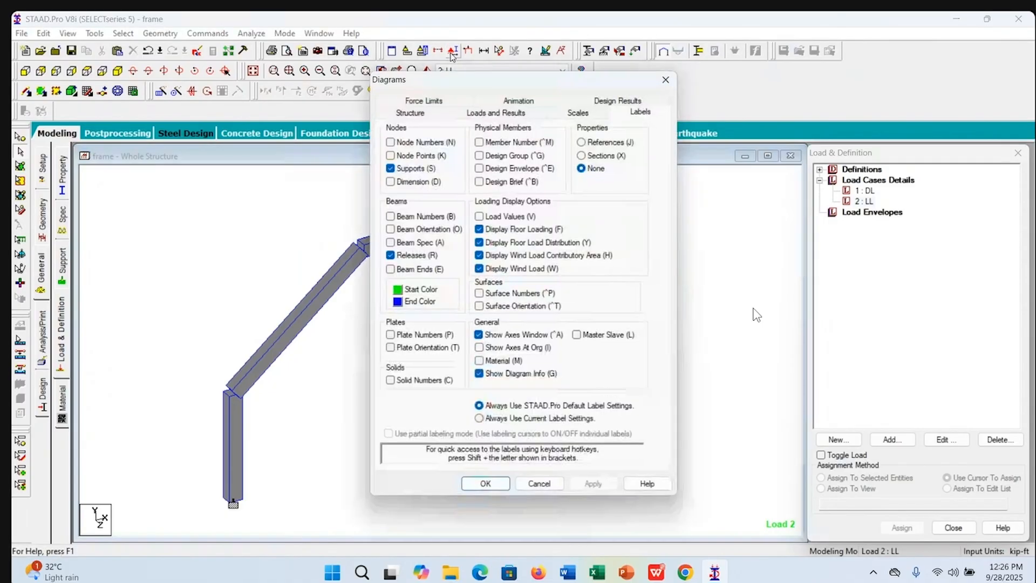
pyautogui.click(410, 113)
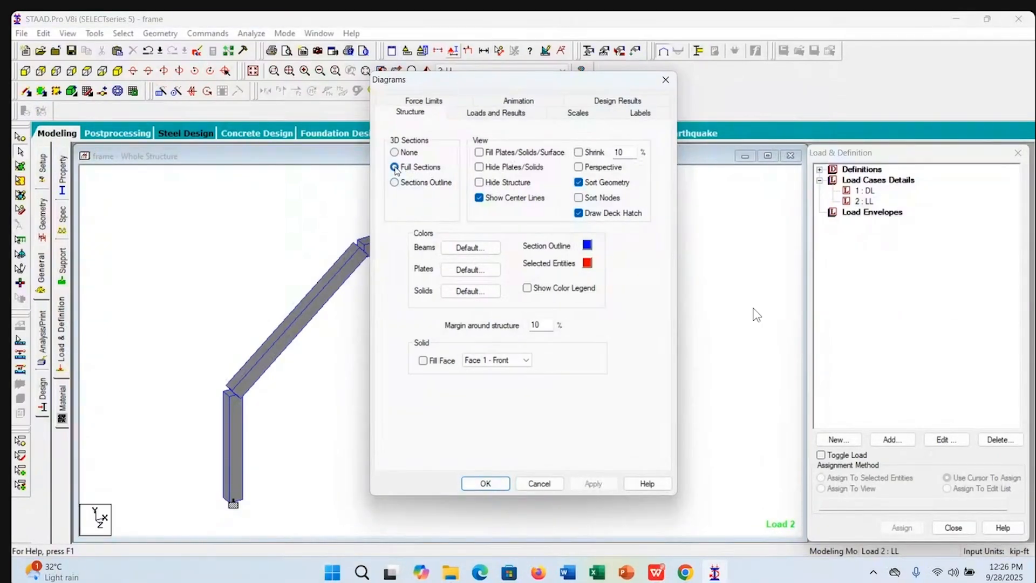
pyautogui.click(485, 484)
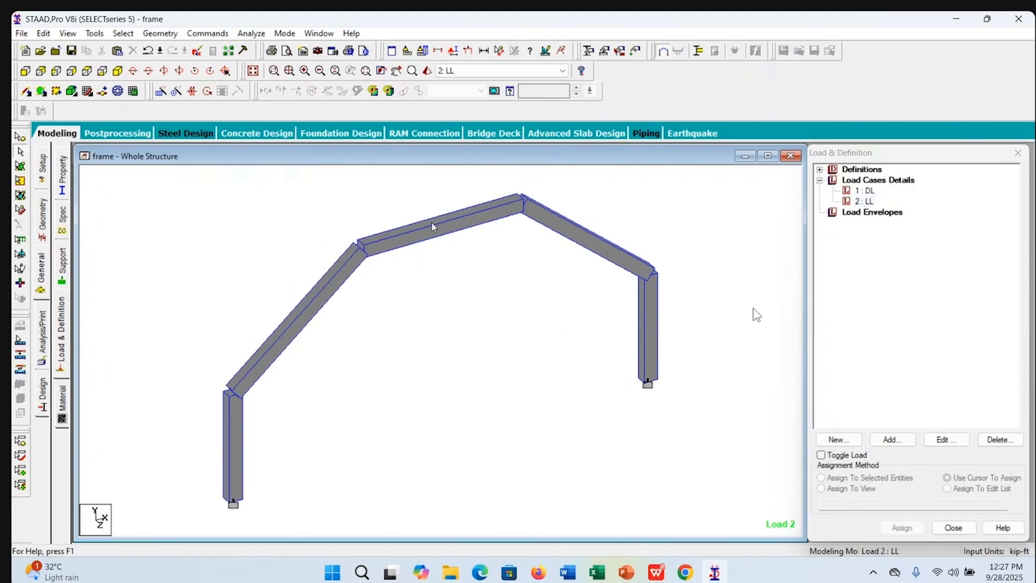
# Turn on the Beam Orientation labels in the diagram settings so the members' local axes are displayed
pyautogui.click(576, 320)
pyautogui.click(453, 52)
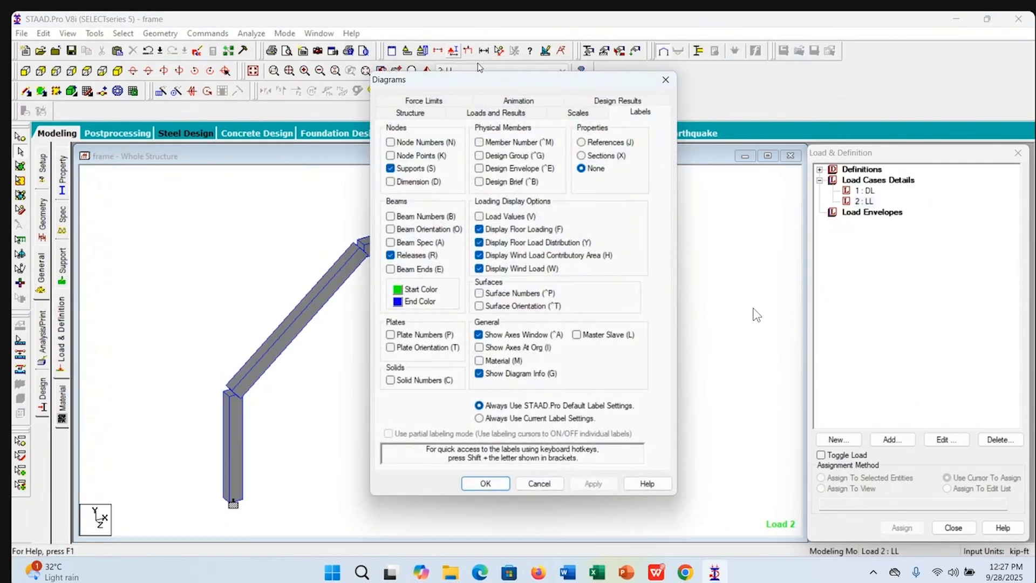
pyautogui.moveTo(494, 81); pyautogui.dragTo(554, 98)
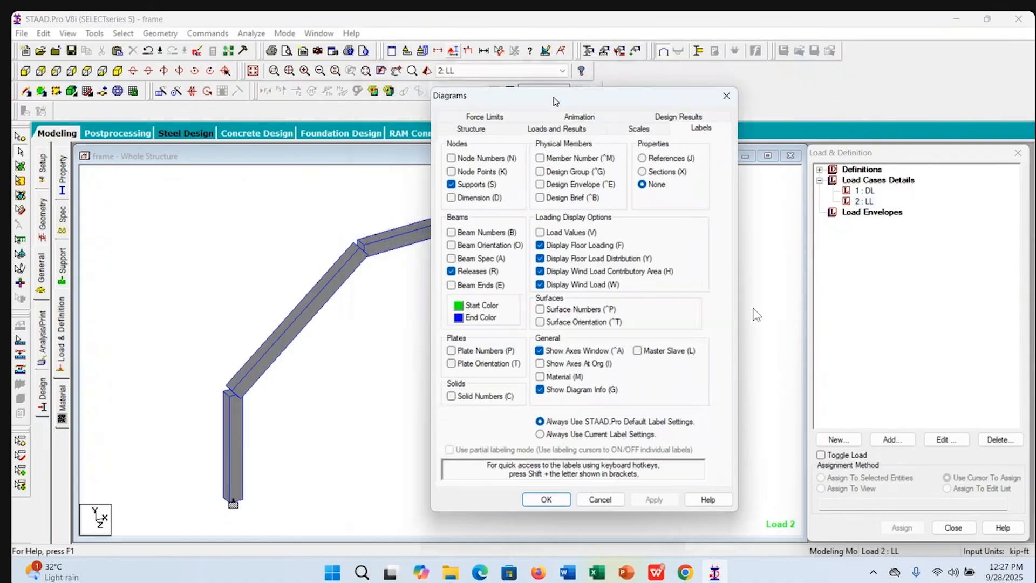
pyautogui.click(451, 247)
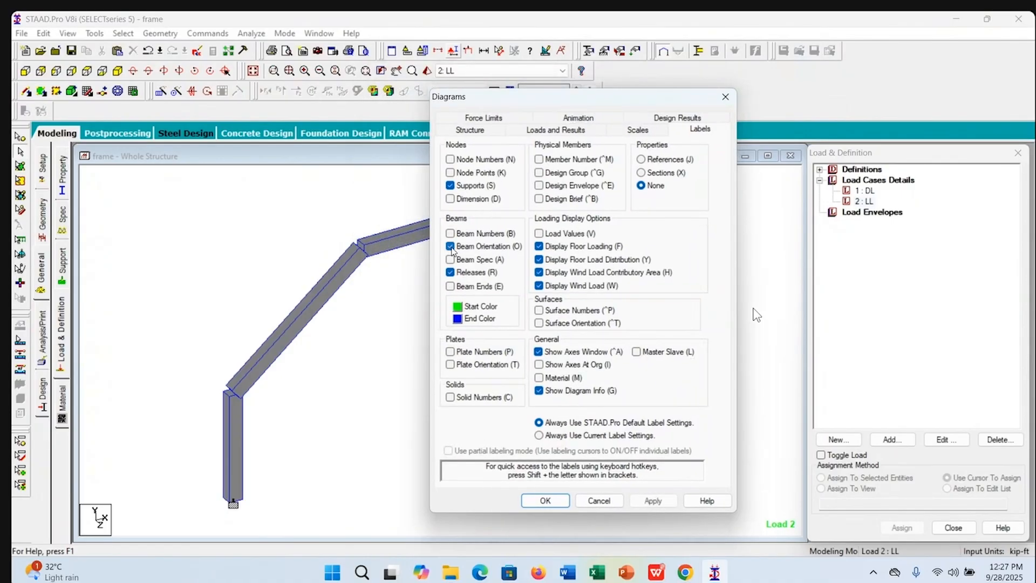
pyautogui.click(546, 501)
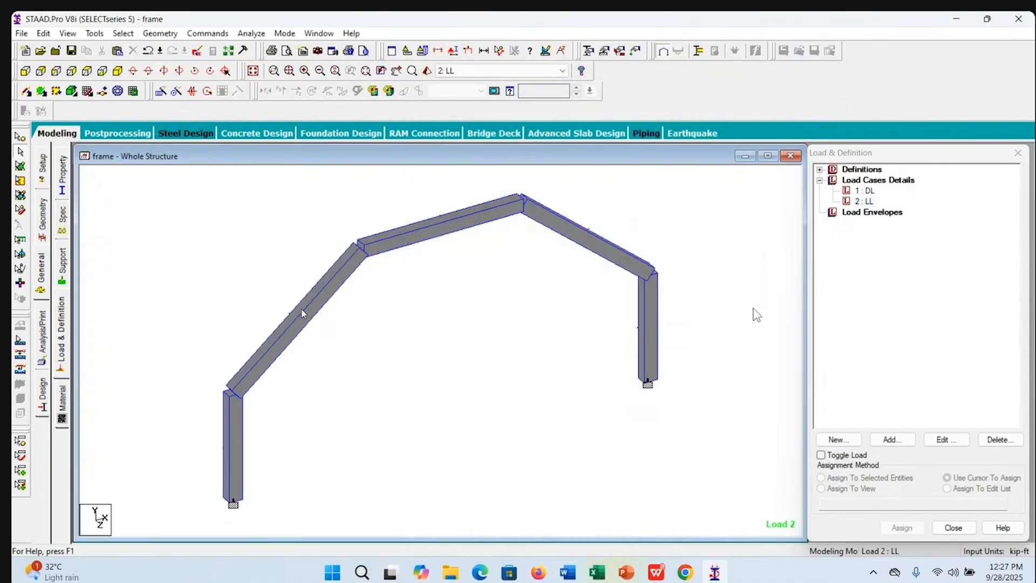
# Set the structure diagram's 3D Sections option to None so the frame is drawn as plain member lines
pyautogui.scroll(-2, 332, 344)
pyautogui.moveTo(377, 378); pyautogui.dragTo(334, 394, button='middle')
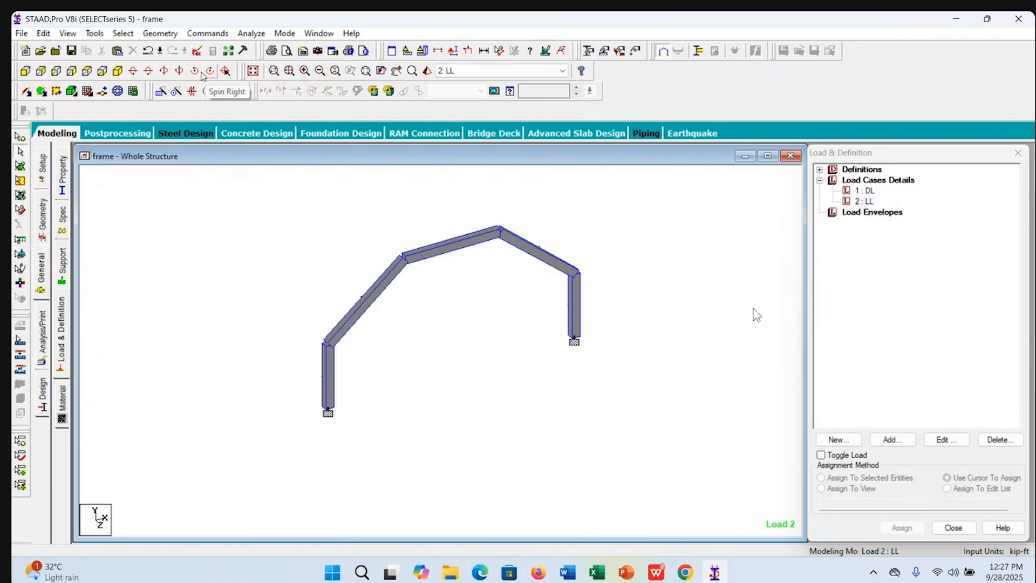
pyautogui.click(179, 71)
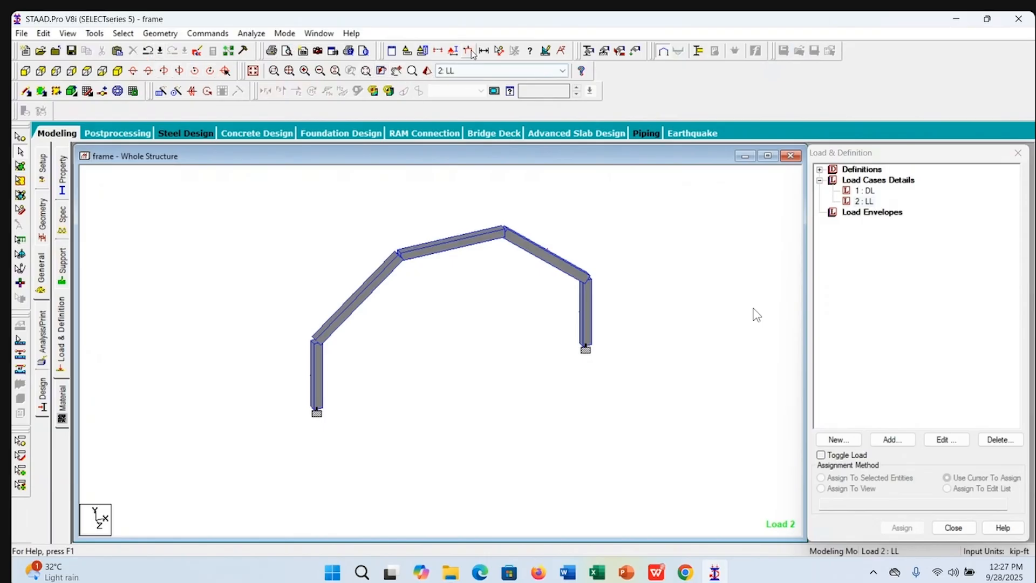
pyautogui.click(453, 51)
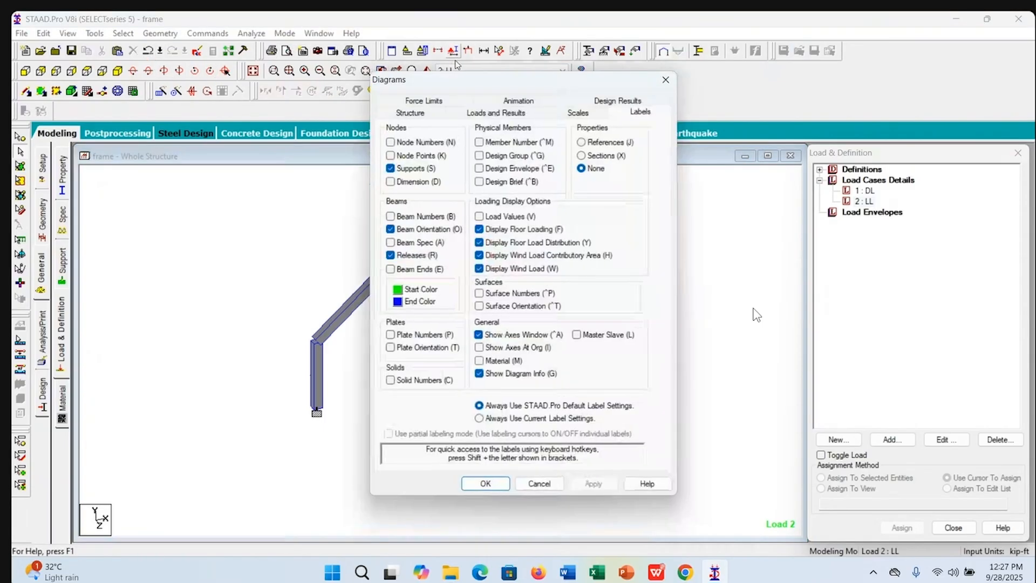
pyautogui.click(400, 114)
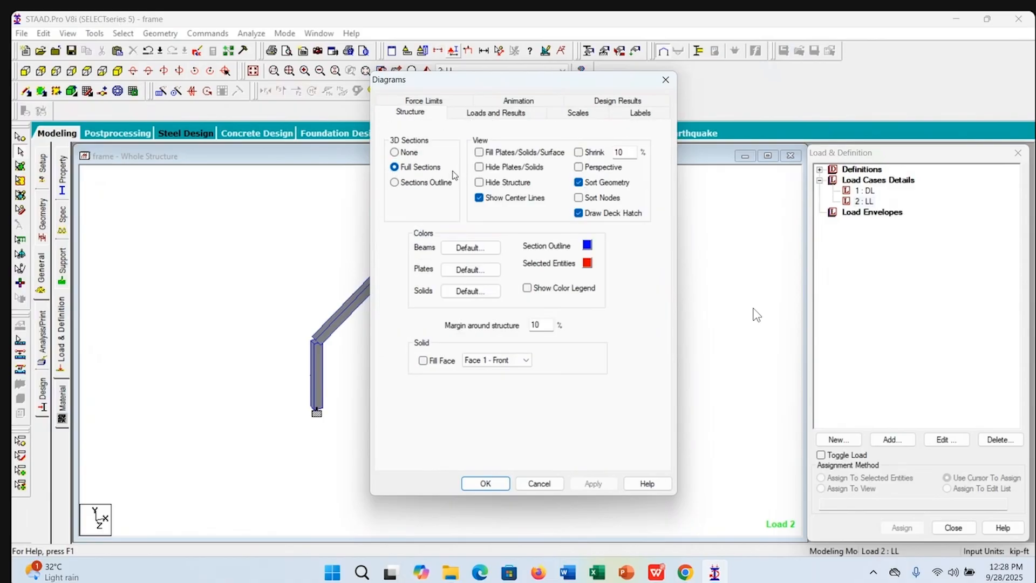
pyautogui.click(394, 153)
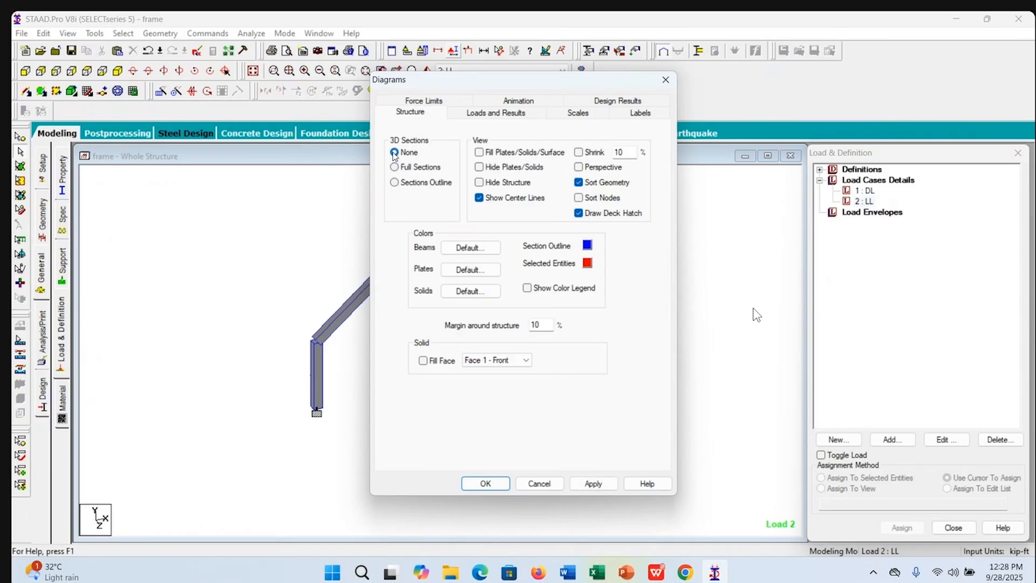
pyautogui.click(484, 483)
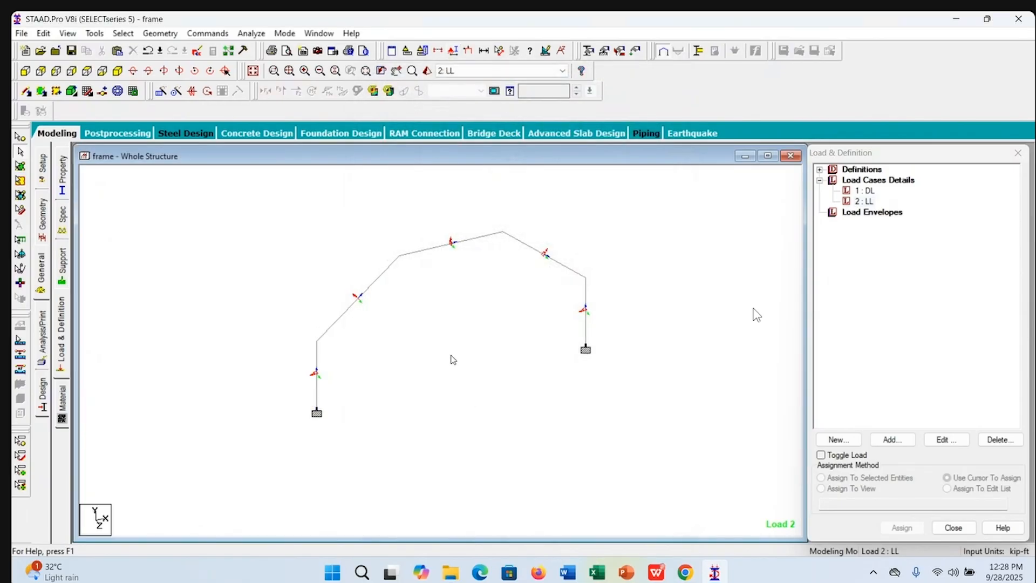
# Examine the members' local axes in both isometric and front views, ending on the front view
pyautogui.scroll(4, 461, 332)
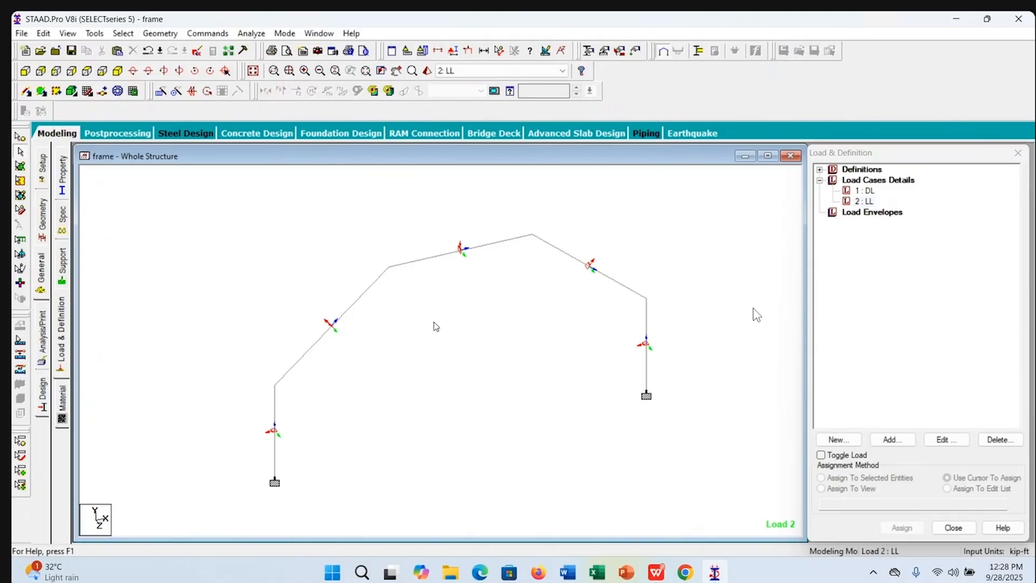
pyautogui.scroll(-3, 442, 331)
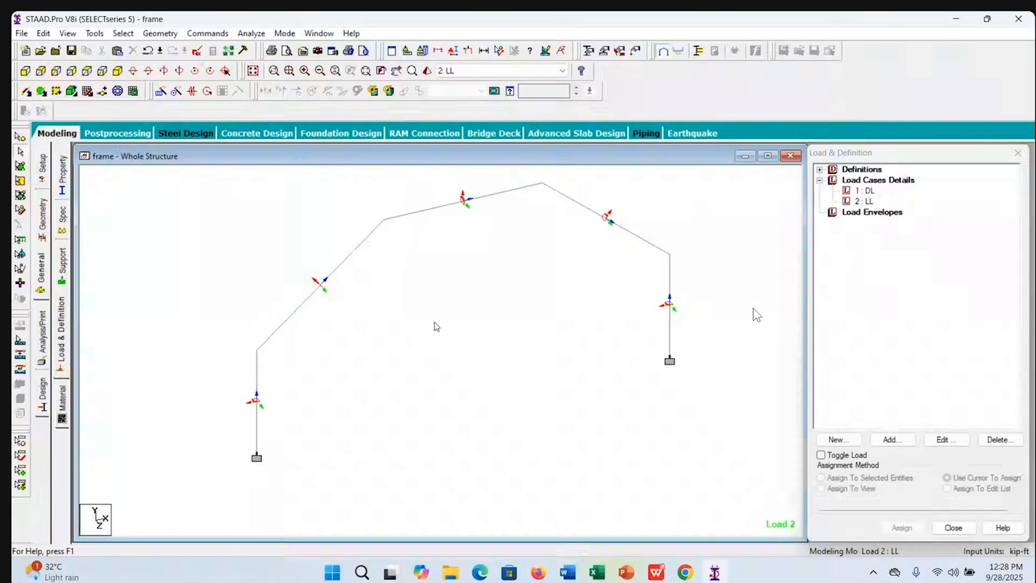
pyautogui.click(25, 70)
pyautogui.moveTo(429, 372); pyautogui.dragTo(438, 398, button='middle')
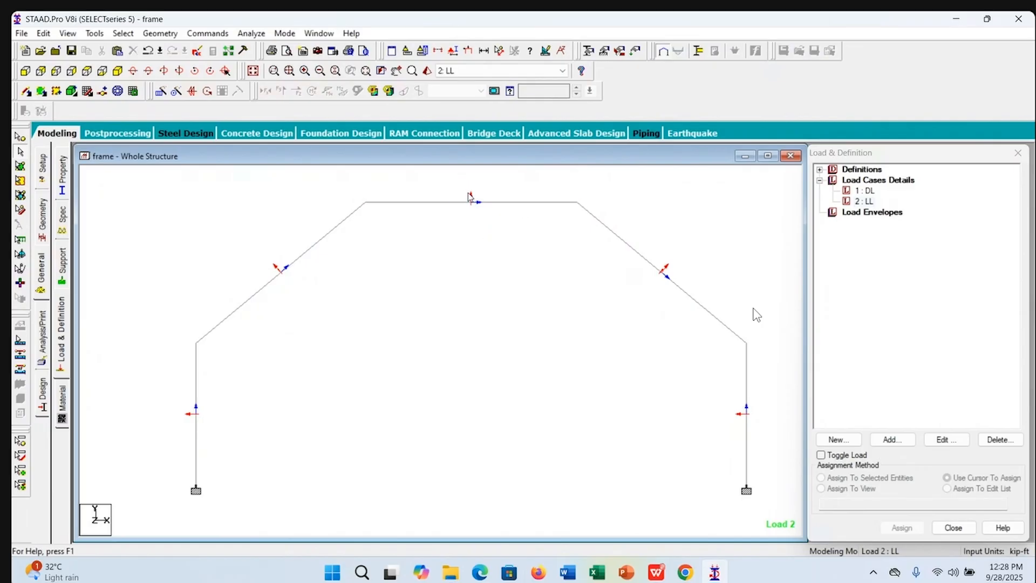
pyautogui.click(118, 71)
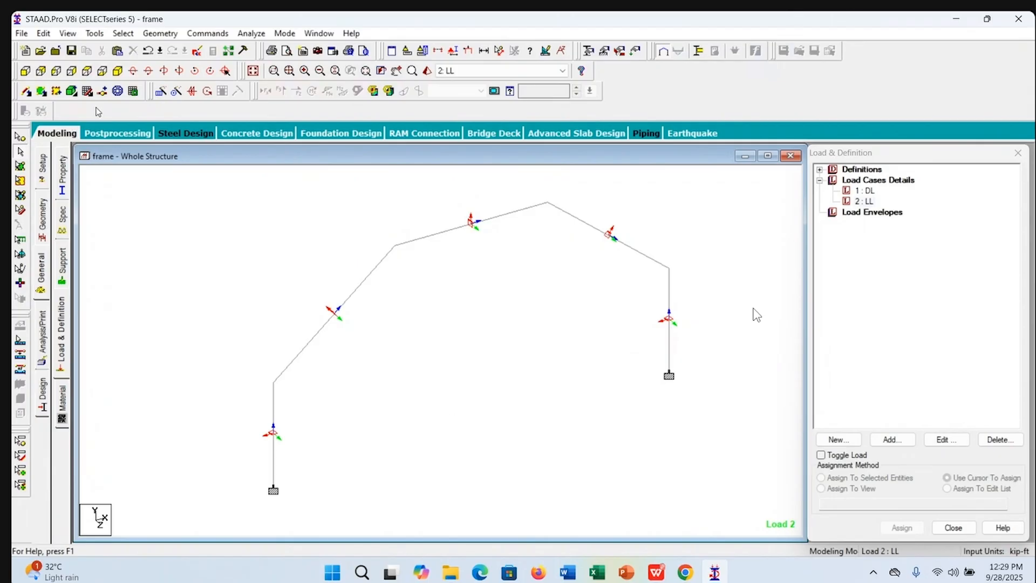
pyautogui.click(25, 71)
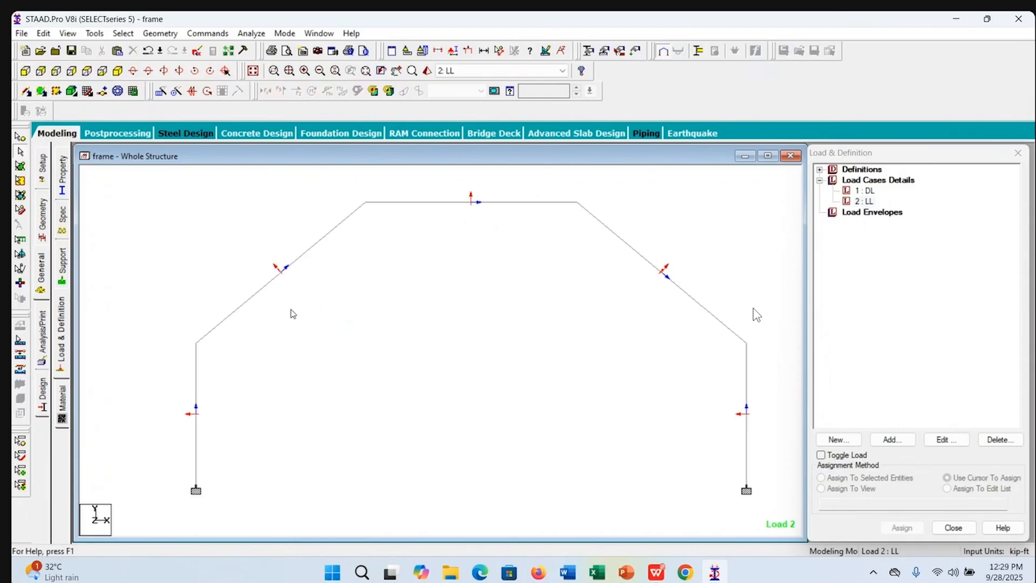
# Compare the load directions in Fig. 3a.1 of the WPS PDF manual with the left sloped beam's local axes in STAAD.Pro
pyautogui.click(657, 574)
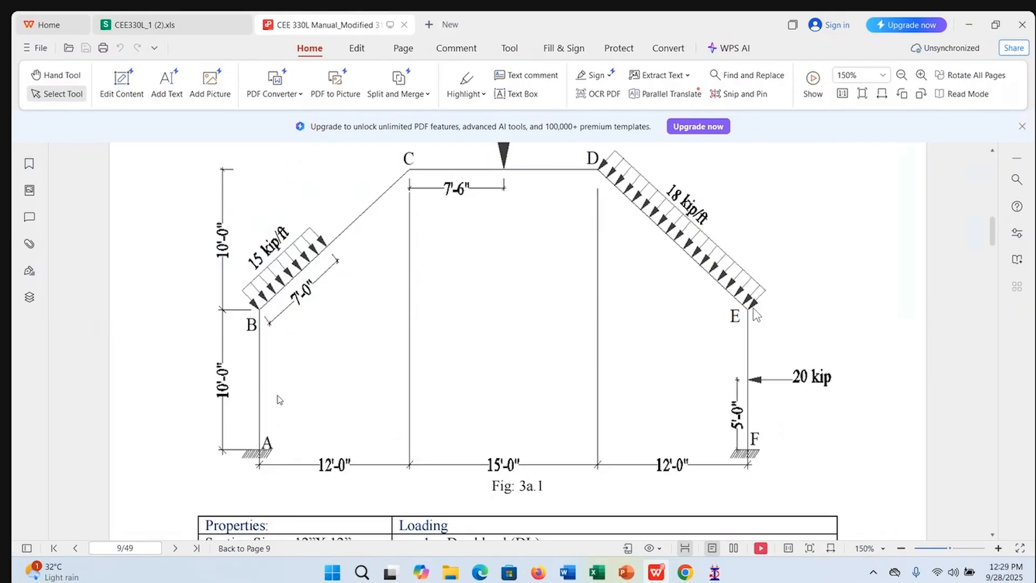
pyautogui.click(712, 574)
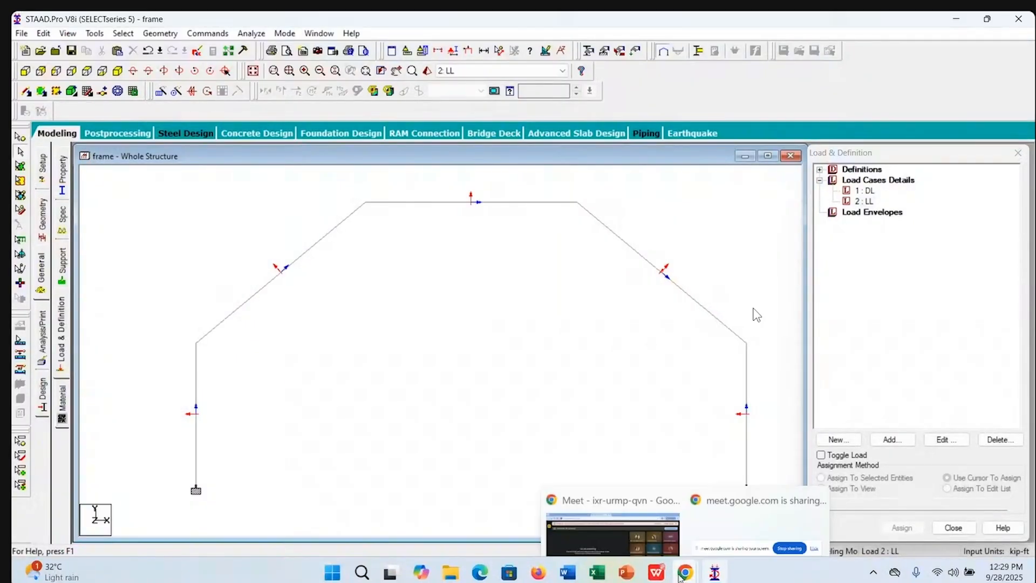
pyautogui.click(656, 572)
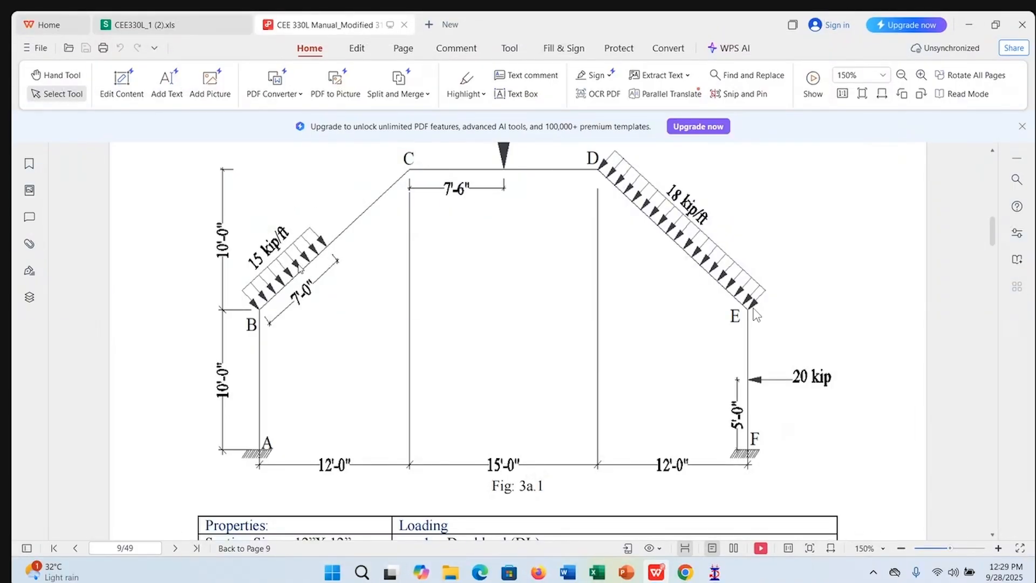
pyautogui.click(714, 573)
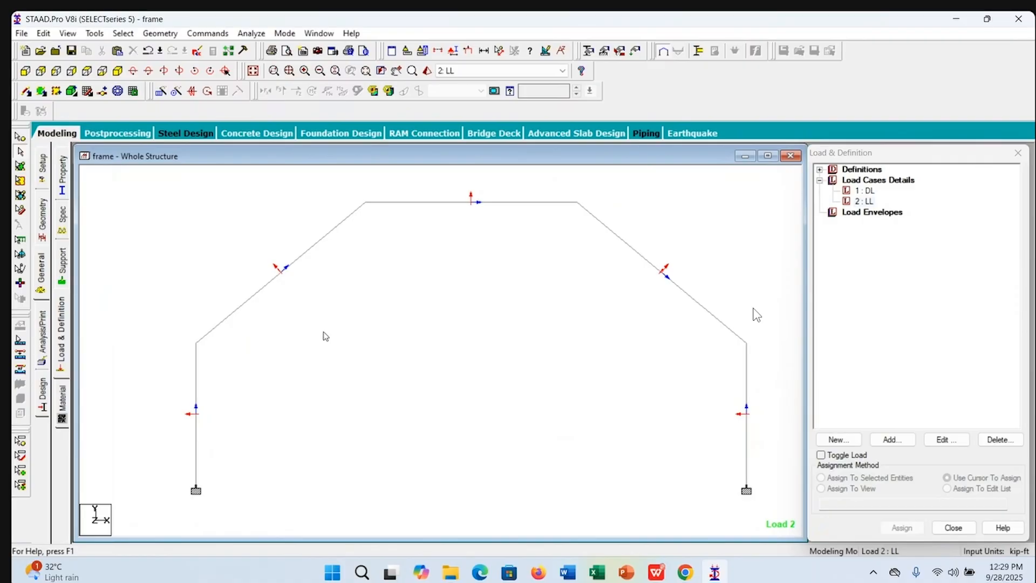
pyautogui.click(273, 279)
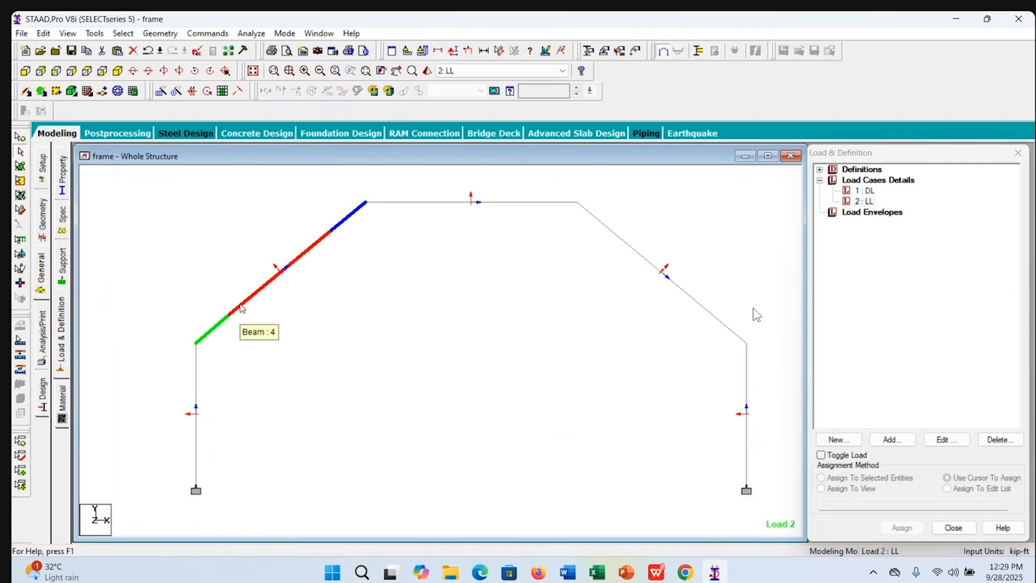
pyautogui.click(253, 411)
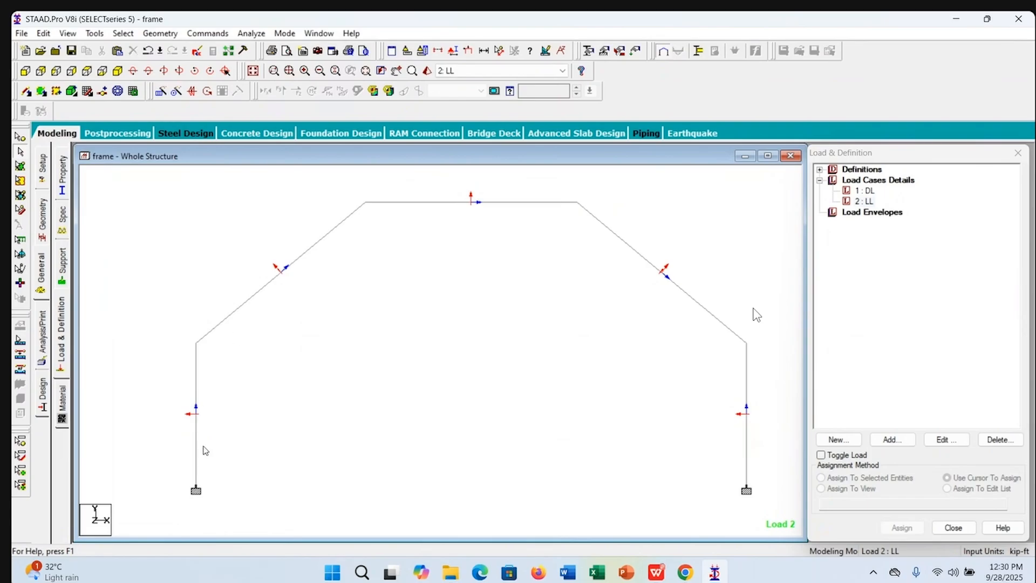
# Open a separate zoomed view of the left column around its local axes
pyautogui.moveTo(251, 511); pyautogui.dragTo(257, 338)
pyautogui.moveTo(267, 482); pyautogui.dragTo(273, 372)
pyautogui.moveTo(223, 417); pyautogui.dragTo(157, 418)
pyautogui.click(275, 71)
pyautogui.moveTo(169, 372); pyautogui.dragTo(225, 448)
pyautogui.moveTo(553, 283); pyautogui.dragTo(434, 199)
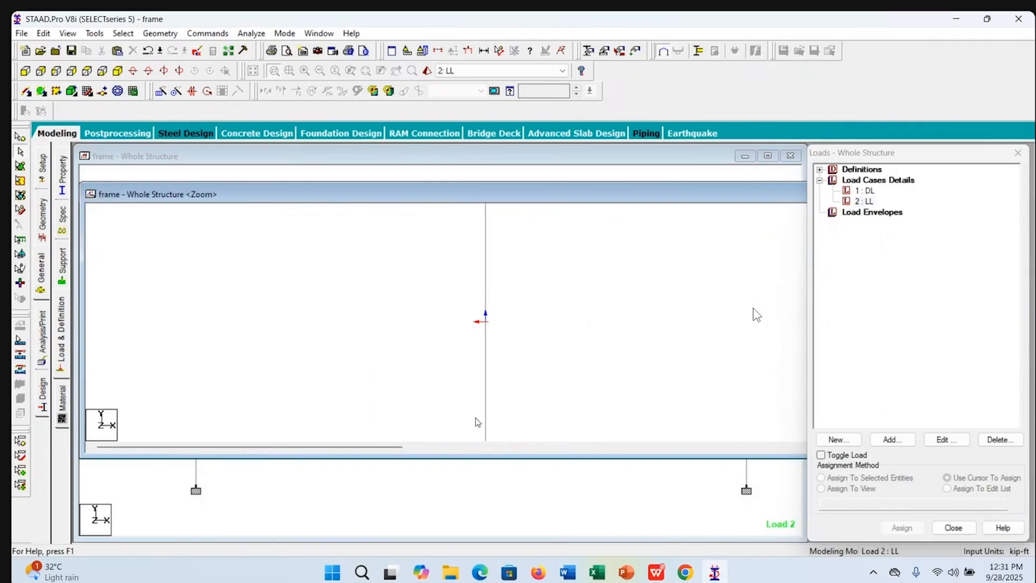
# Examine the left column's local axis directions in the zoomed view, selecting the column, and close that view
pyautogui.scroll(5, 540, 410)
pyautogui.scroll(3, 454, 484)
pyautogui.scroll(1, 525, 346)
pyautogui.scroll(-2, 525, 343)
pyautogui.click(477, 373)
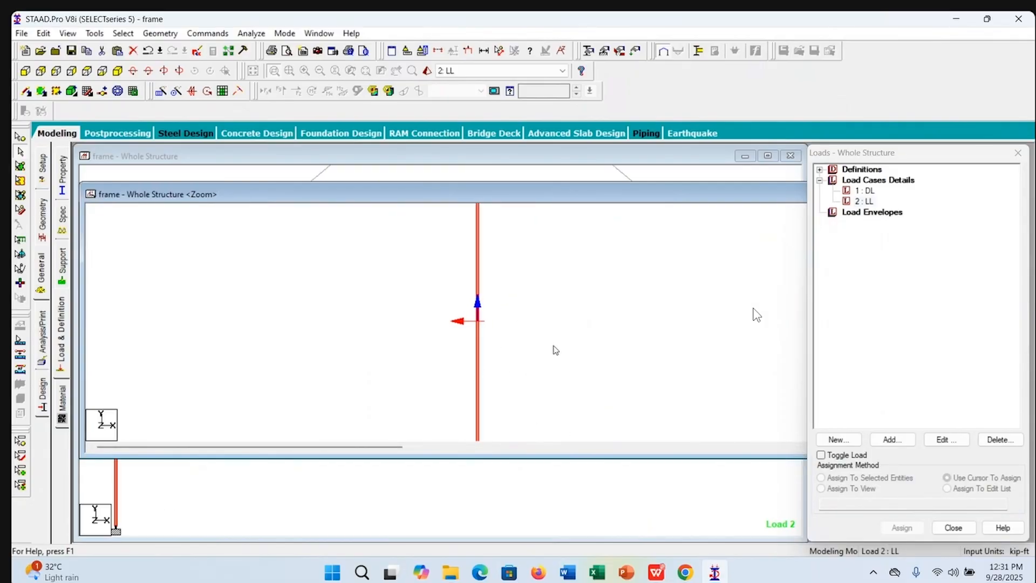
pyautogui.click(496, 351)
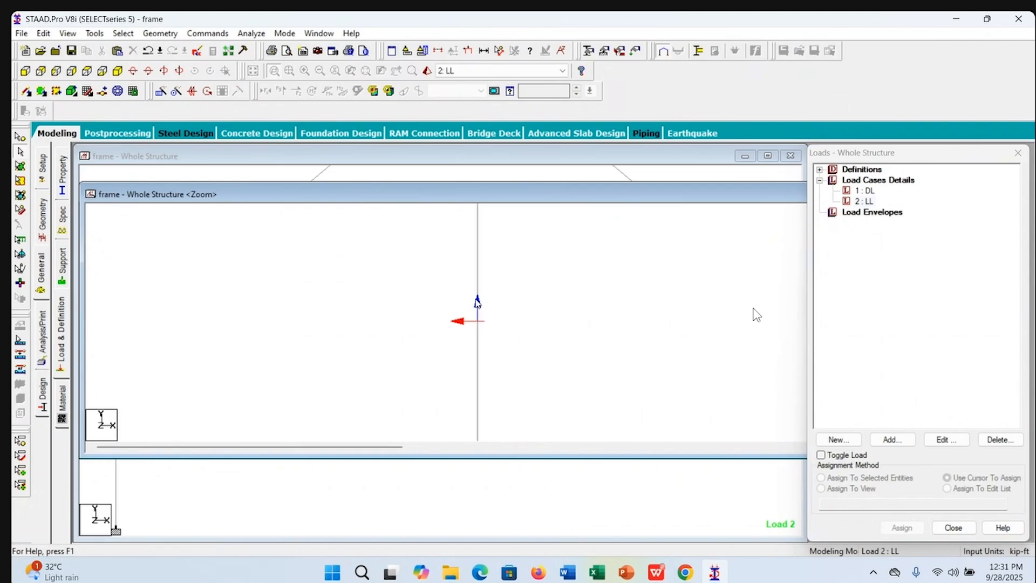
pyautogui.moveTo(464, 291); pyautogui.dragTo(496, 312)
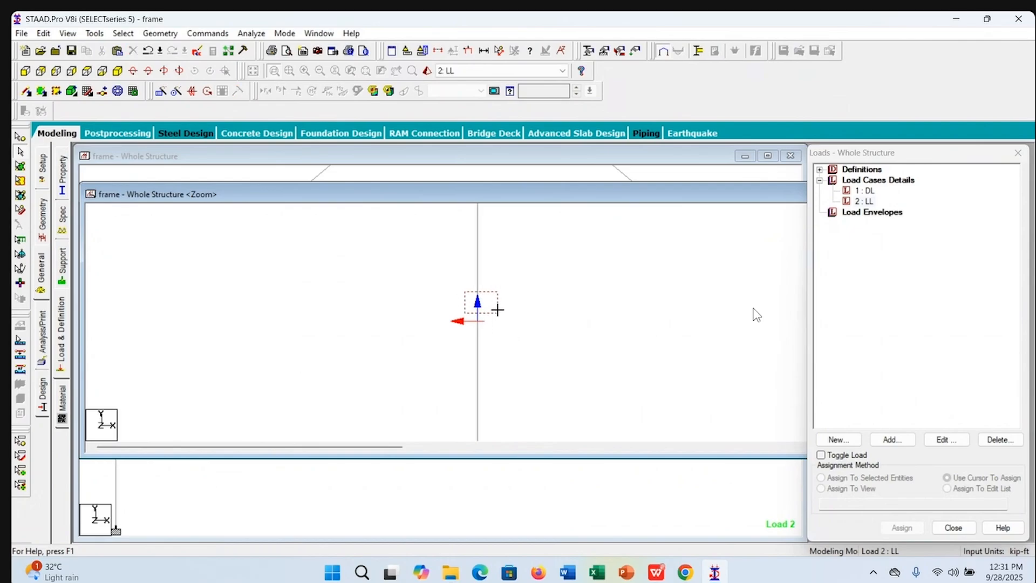
pyautogui.click(478, 275)
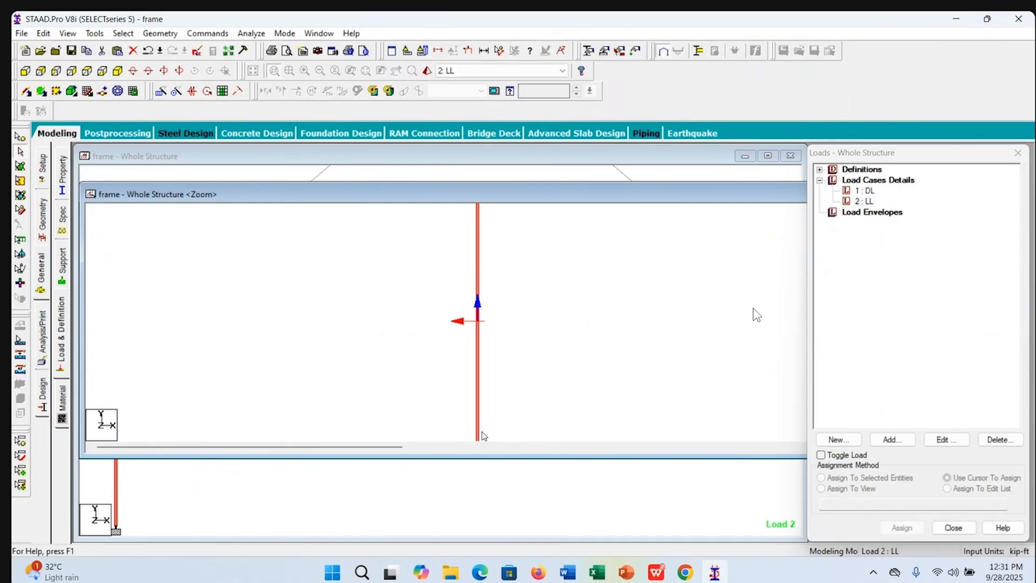
pyautogui.moveTo(541, 198); pyautogui.dragTo(482, 207)
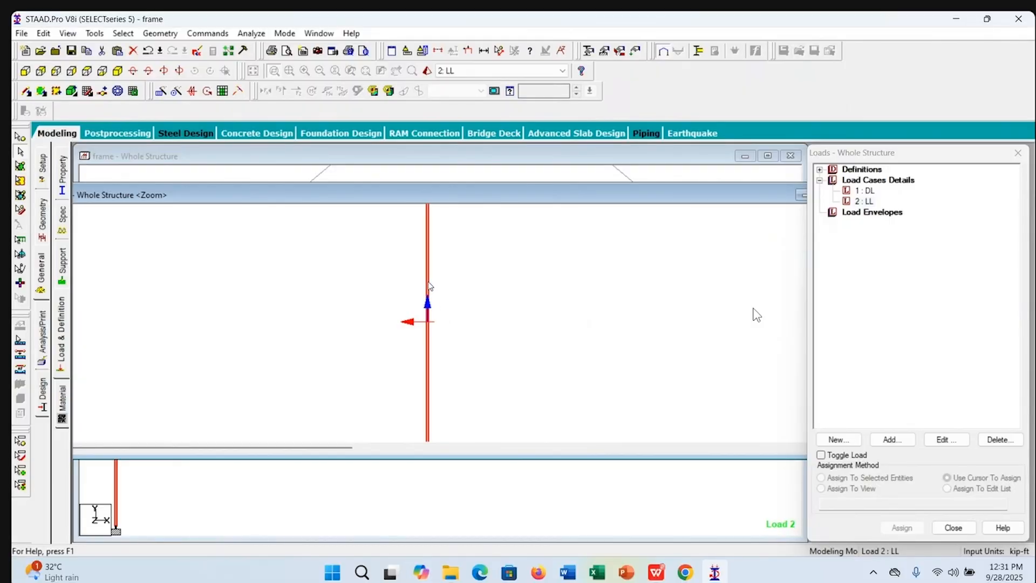
pyautogui.doubleClick(641, 195)
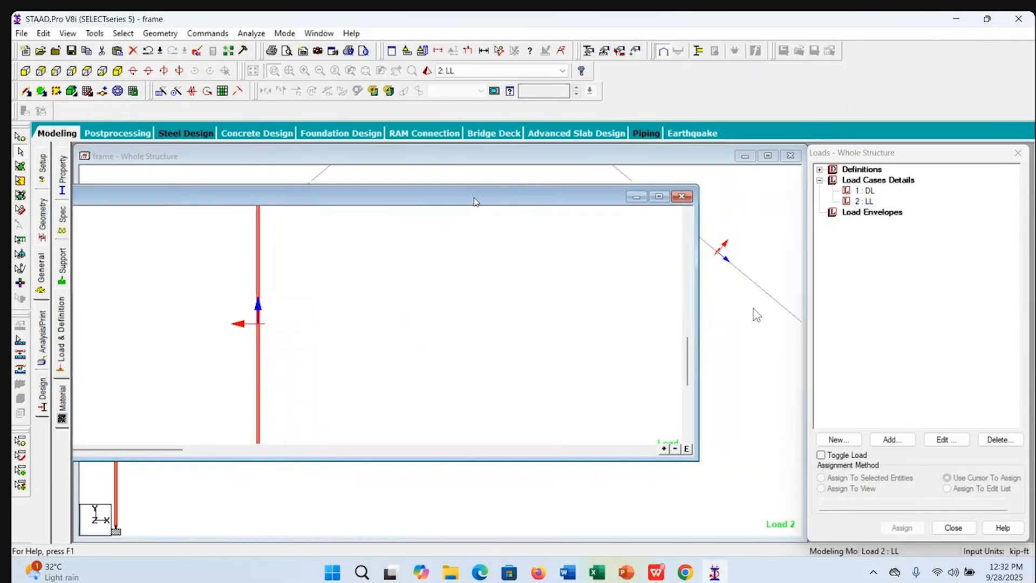
pyautogui.click(681, 197)
# Examine the left column's local axes in the main view and allow Auto Save to save the file
pyautogui.scroll(-2, 362, 383)
pyautogui.scroll(3, 121, 453)
pyautogui.moveTo(241, 437); pyautogui.dragTo(422, 394, button='middle')
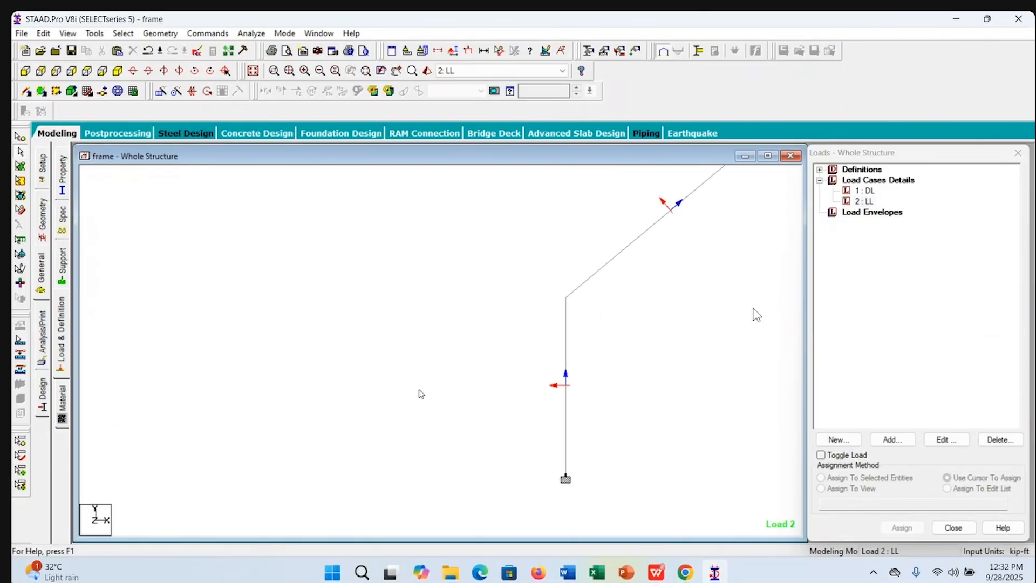
pyautogui.moveTo(564, 423); pyautogui.dragTo(298, 425, button='middle')
pyautogui.scroll(6, 299, 399)
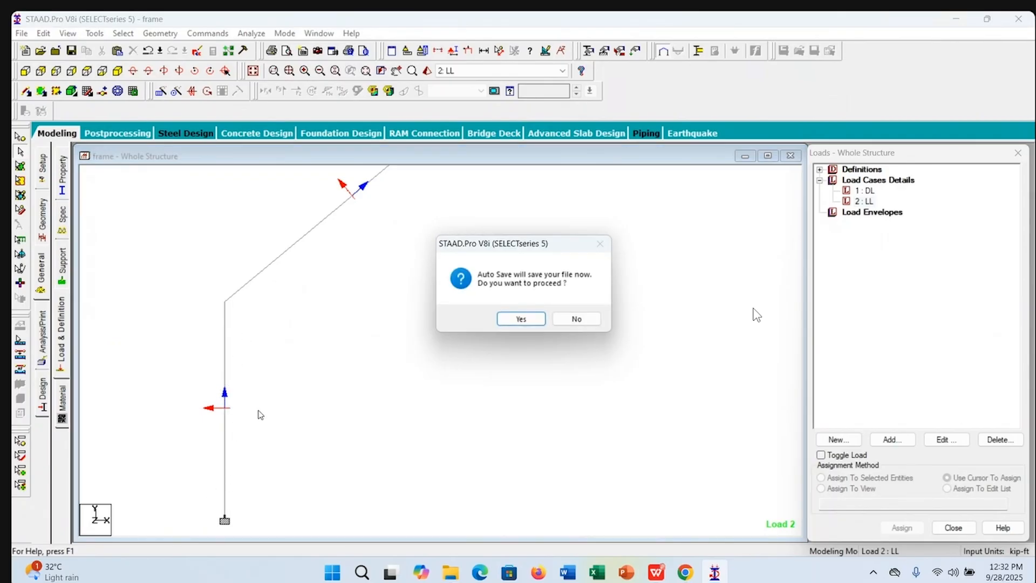
pyautogui.click(513, 322)
pyautogui.click(442, 309)
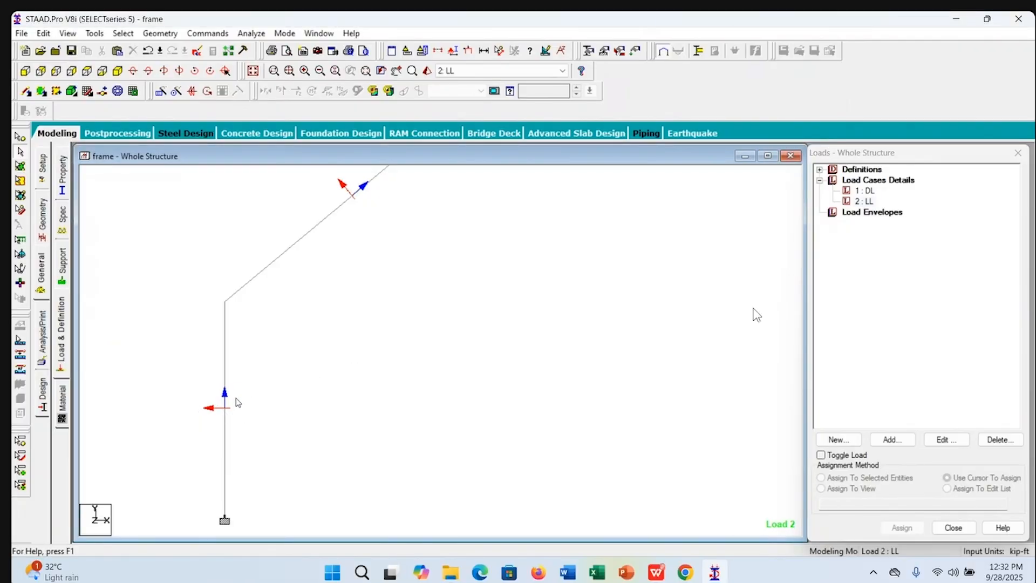
pyautogui.click(225, 373)
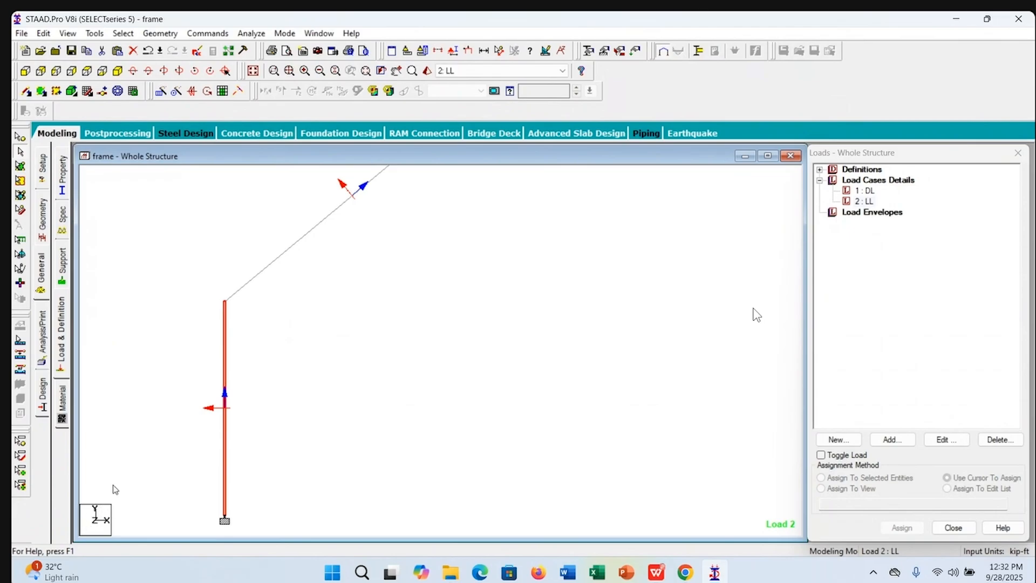
pyautogui.click(326, 451)
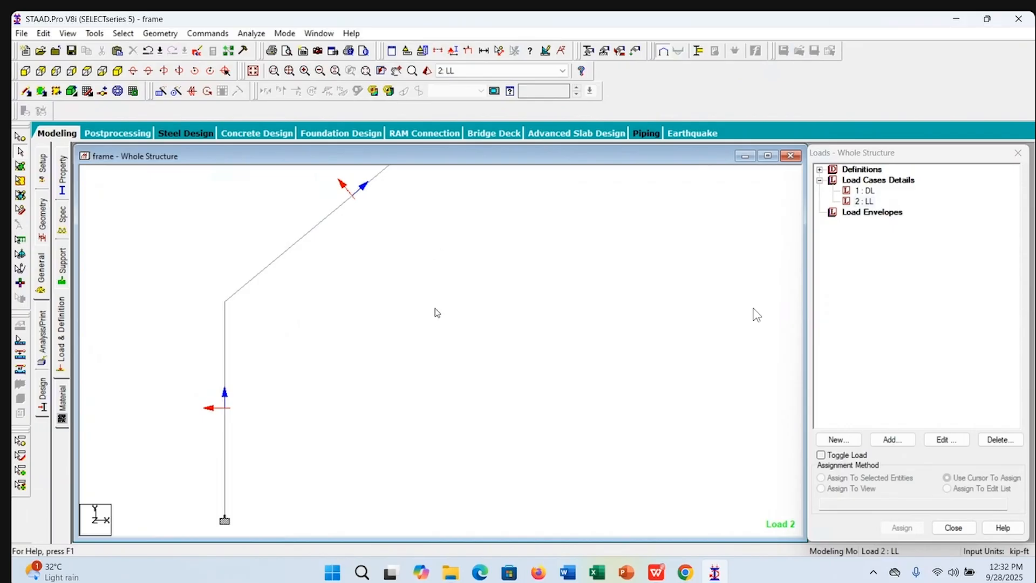
# Display the whole structure again and return it to the front view
pyautogui.scroll(-5, 436, 309)
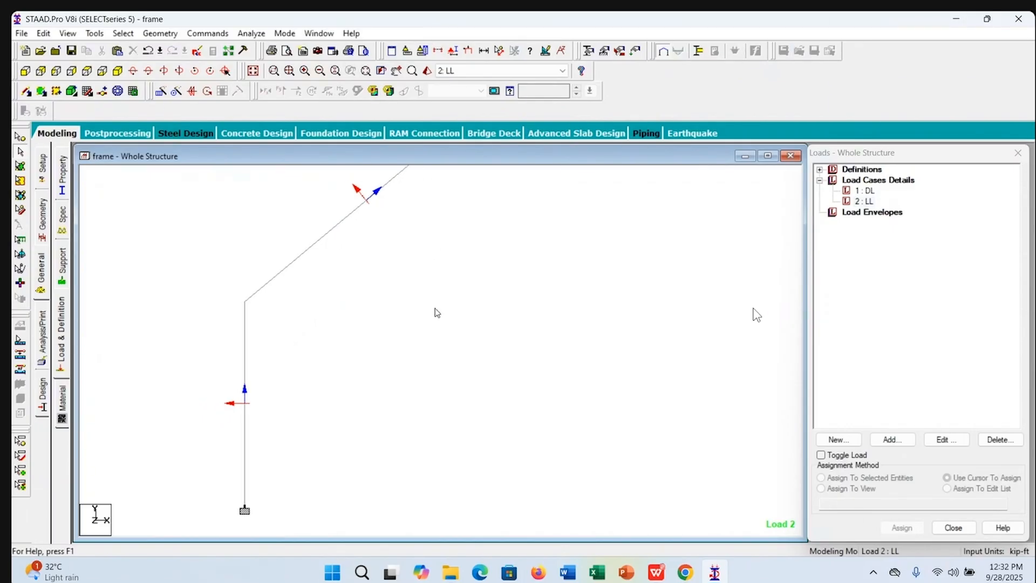
pyautogui.click(253, 70)
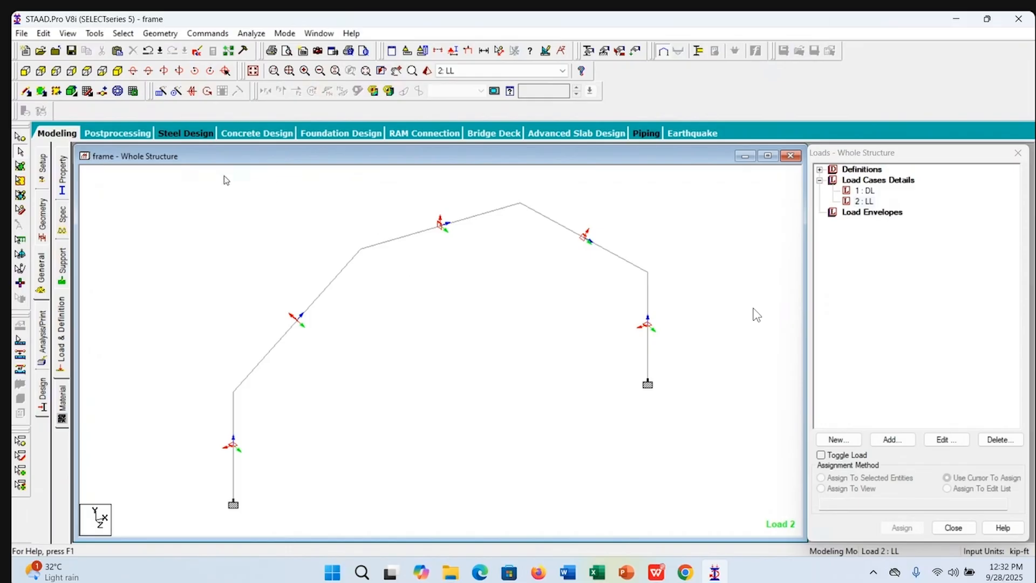
pyautogui.click(26, 71)
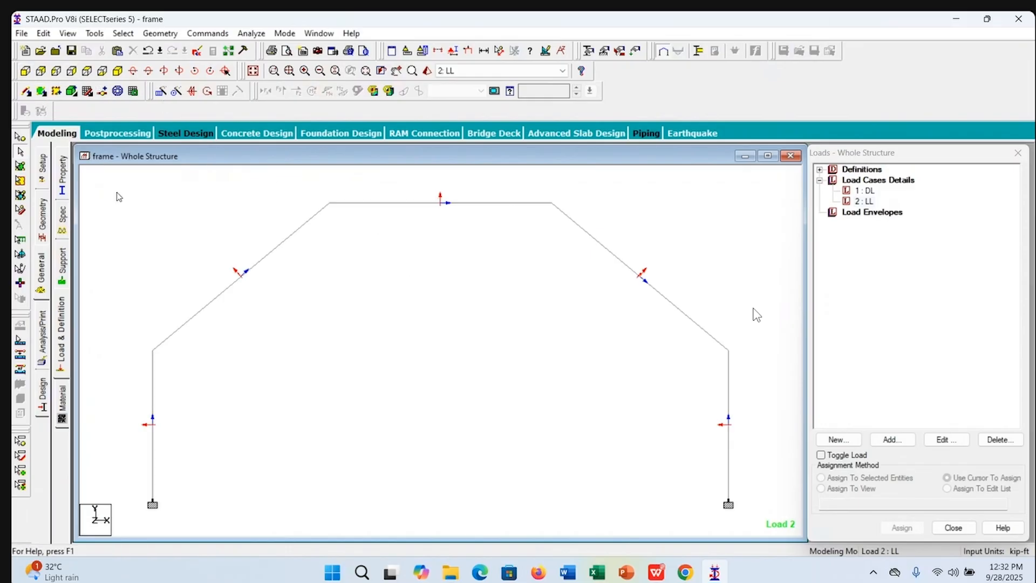
# Select the left sloped beam and switch to the WPS PDF manual to check its load in Fig. 3a.1
pyautogui.click(203, 312)
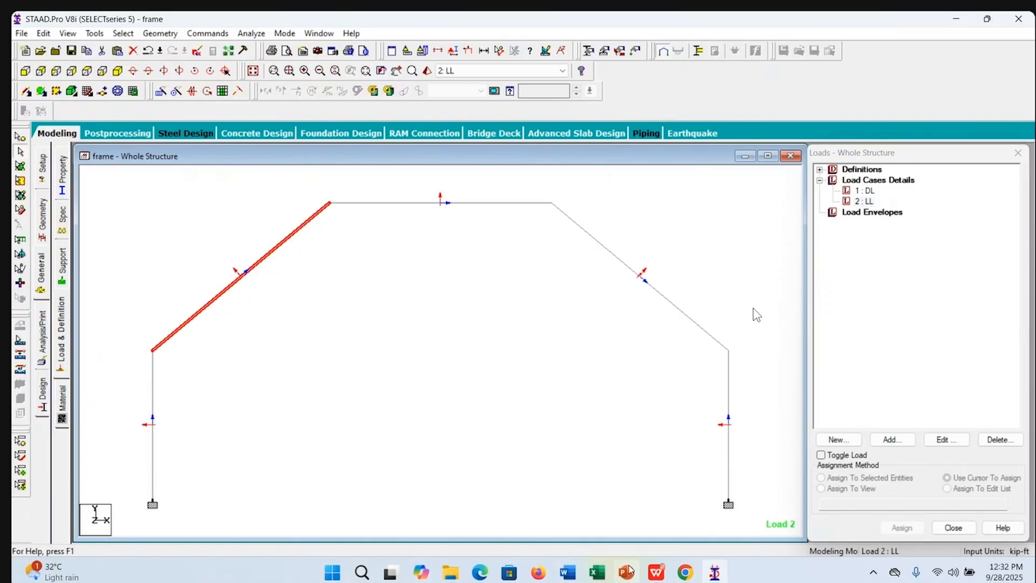
pyautogui.moveTo(656, 572)
pyautogui.click(635, 504)
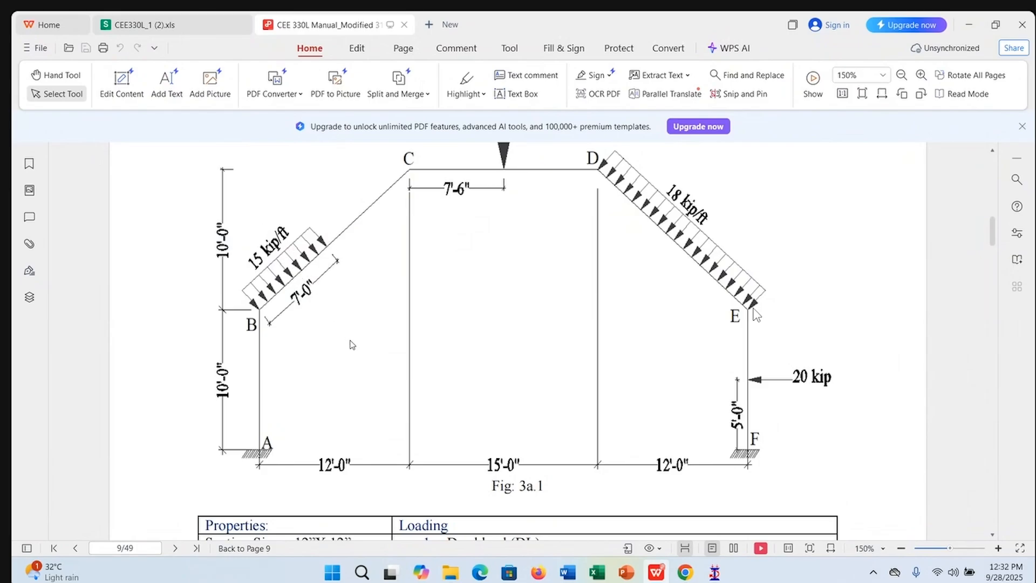
# Switch to STAAD.Pro, clear the member selection on the frame, and make load case 1: DL active
pyautogui.scroll(3, 502, 328)
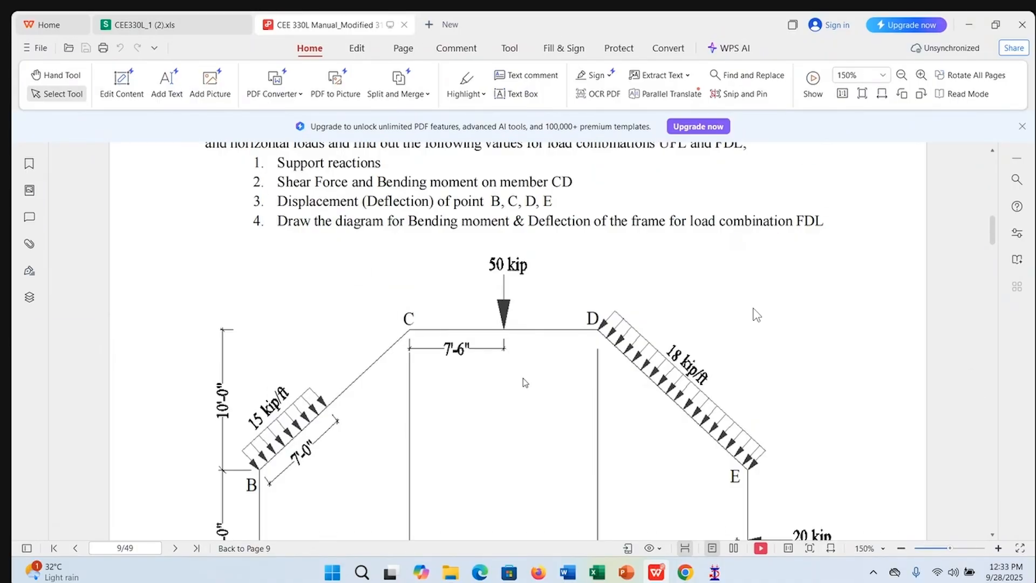
pyautogui.moveTo(715, 572)
pyautogui.click(703, 499)
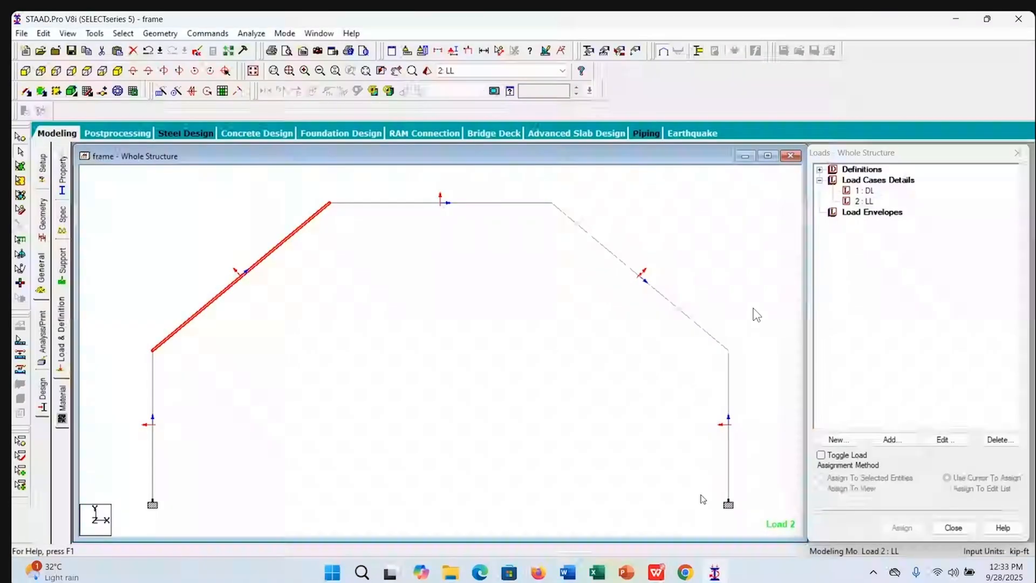
pyautogui.click(423, 216)
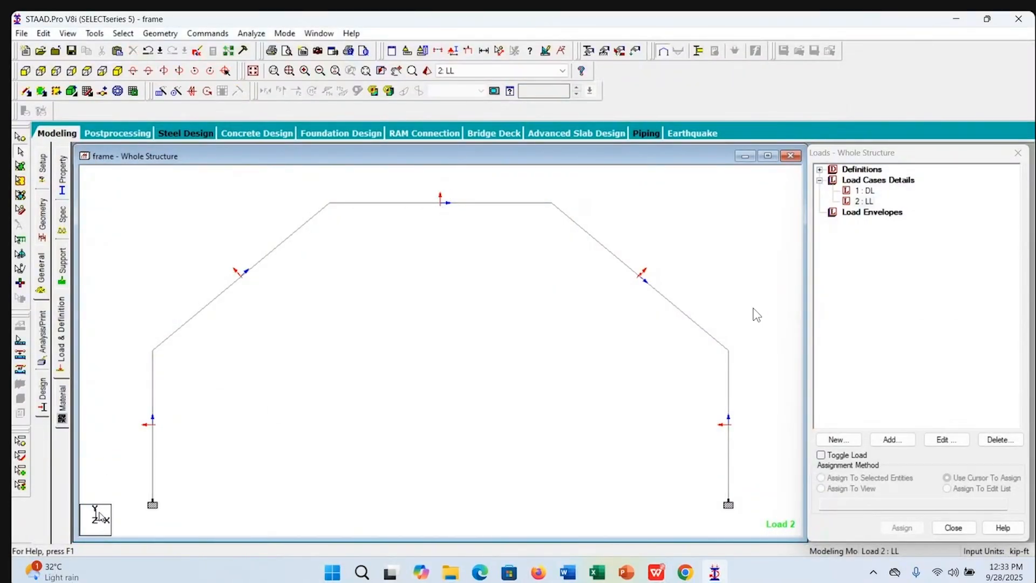
pyautogui.moveTo(418, 462); pyautogui.dragTo(419, 245)
pyautogui.moveTo(737, 419); pyautogui.dragTo(700, 432)
pyautogui.moveTo(700, 433); pyautogui.dragTo(701, 432)
pyautogui.moveTo(793, 414); pyautogui.dragTo(735, 414)
pyautogui.moveTo(672, 405); pyautogui.dragTo(725, 404)
pyautogui.click(869, 193)
# Switch to the PDF manual and examine the dead load and live load definitions in the Loading table and figure
pyautogui.click(656, 571)
pyautogui.scroll(-13, 606, 345)
pyautogui.scroll(1, 494, 256)
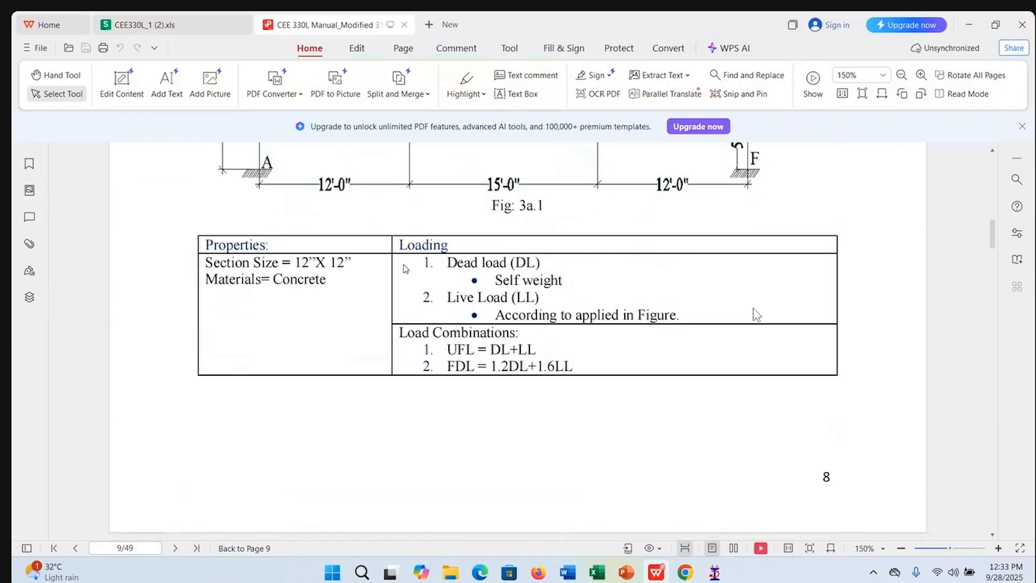
pyautogui.moveTo(447, 262); pyautogui.dragTo(549, 263)
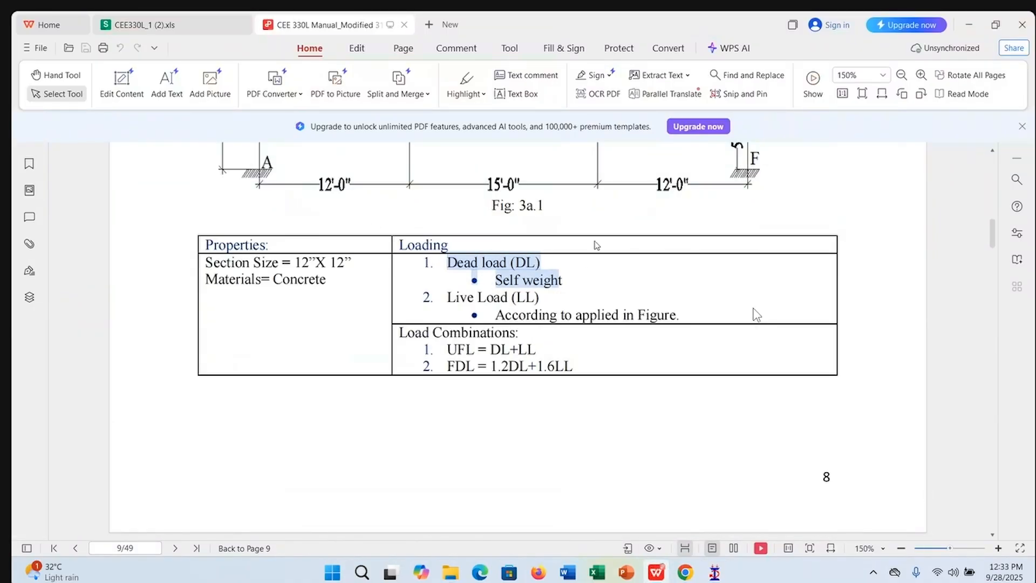
pyautogui.moveTo(495, 280); pyautogui.dragTo(562, 279)
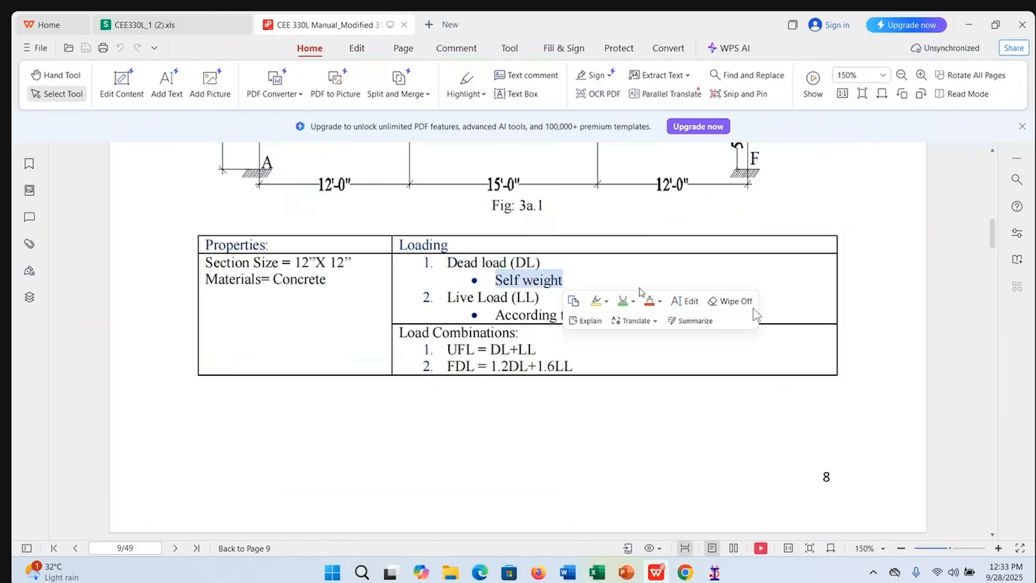
pyautogui.moveTo(448, 298); pyautogui.dragTo(536, 298)
pyautogui.scroll(4, 396, 265)
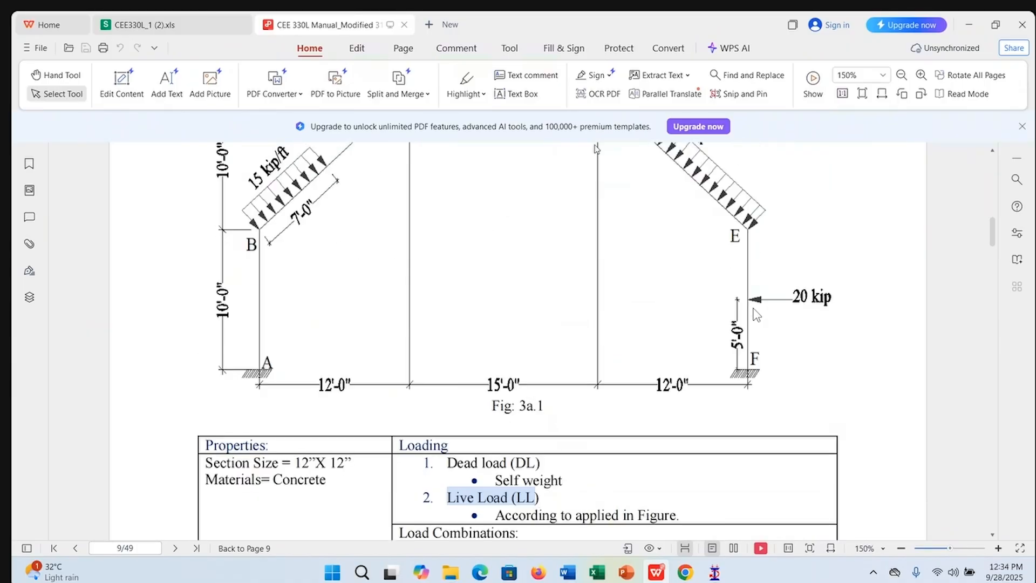
pyautogui.scroll(3, 762, 292)
pyautogui.scroll(-10, 630, 287)
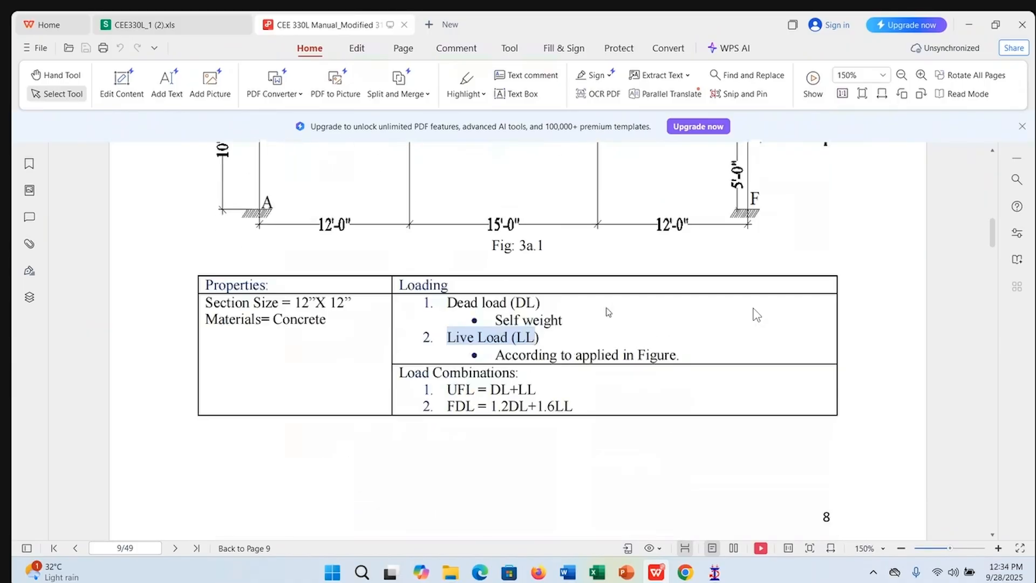
pyautogui.click(616, 240)
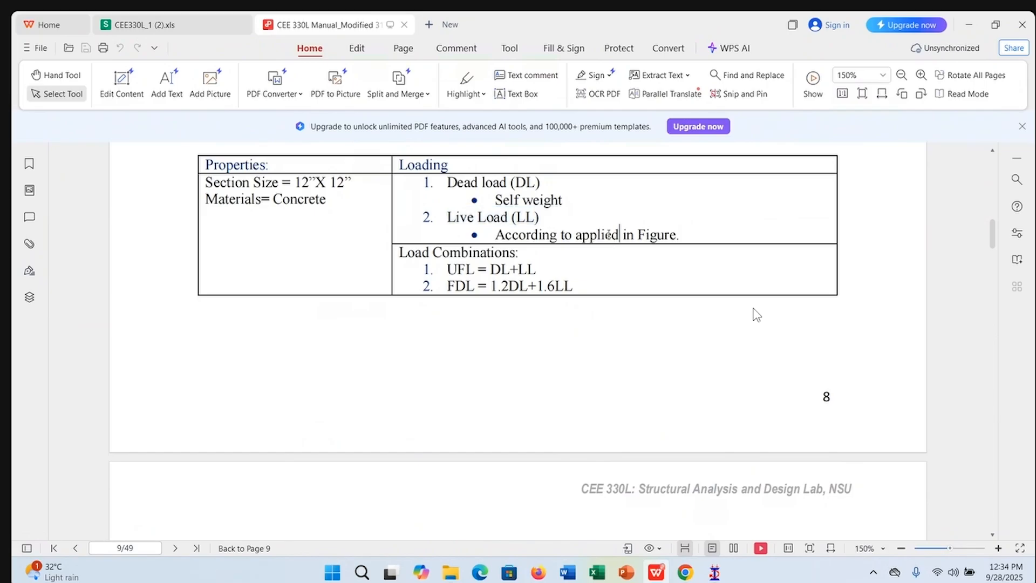
pyautogui.moveTo(493, 236); pyautogui.dragTo(673, 247)
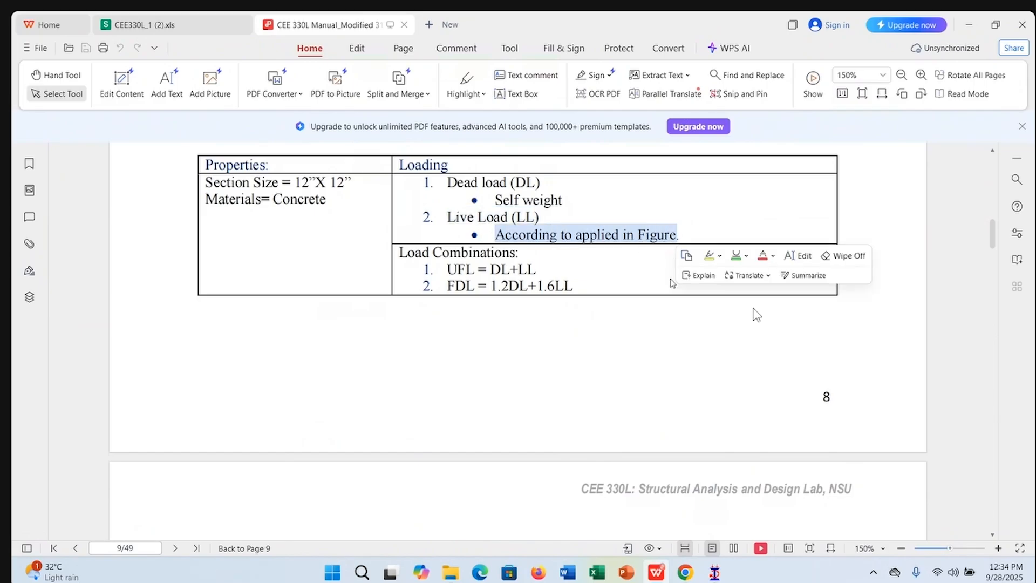
pyautogui.click(612, 285)
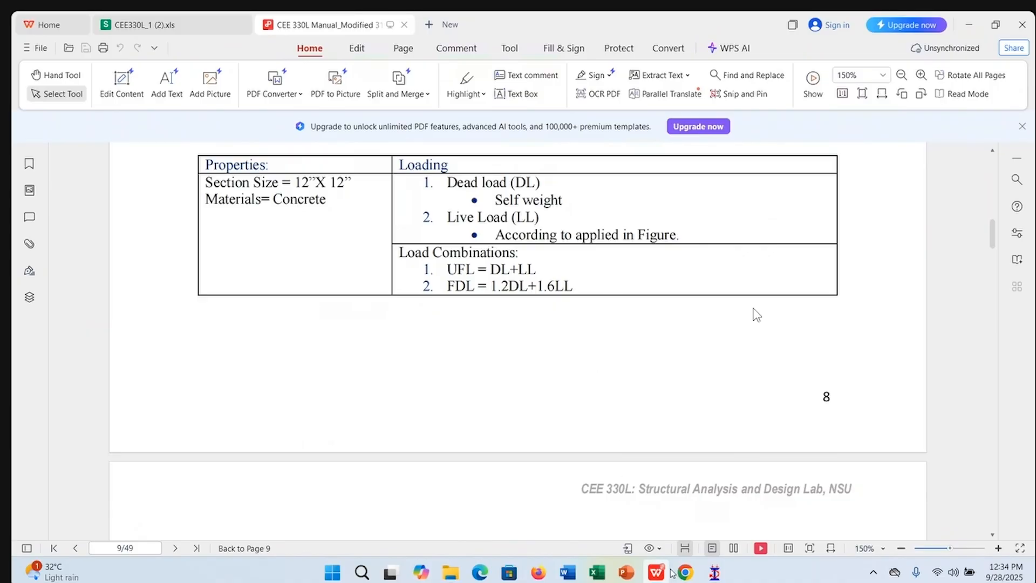
# Switch back to STAAD.Pro and add a selfweight load in the Y direction with factor -1 to load case 1: DL
pyautogui.click(758, 486)
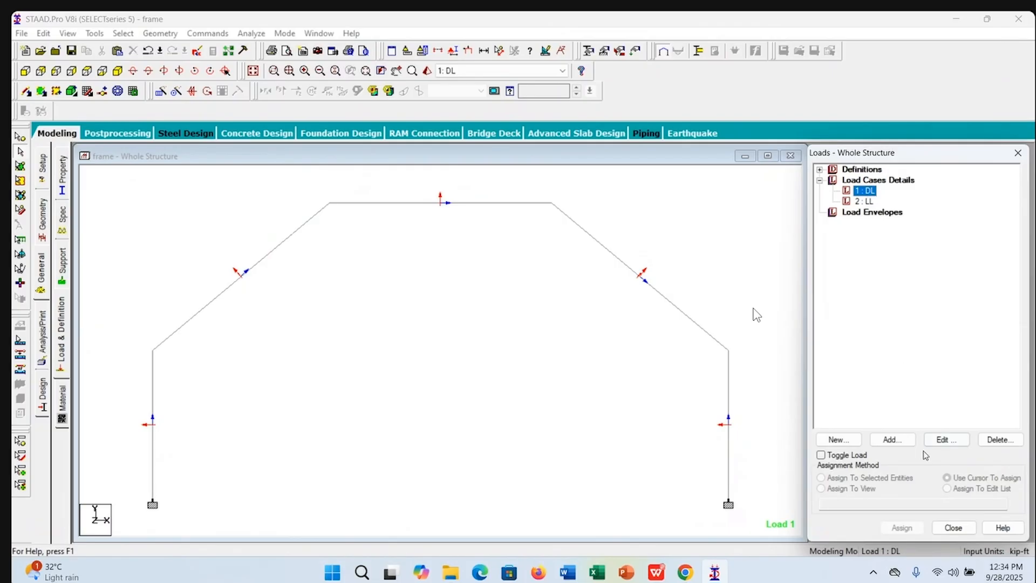
pyautogui.click(891, 440)
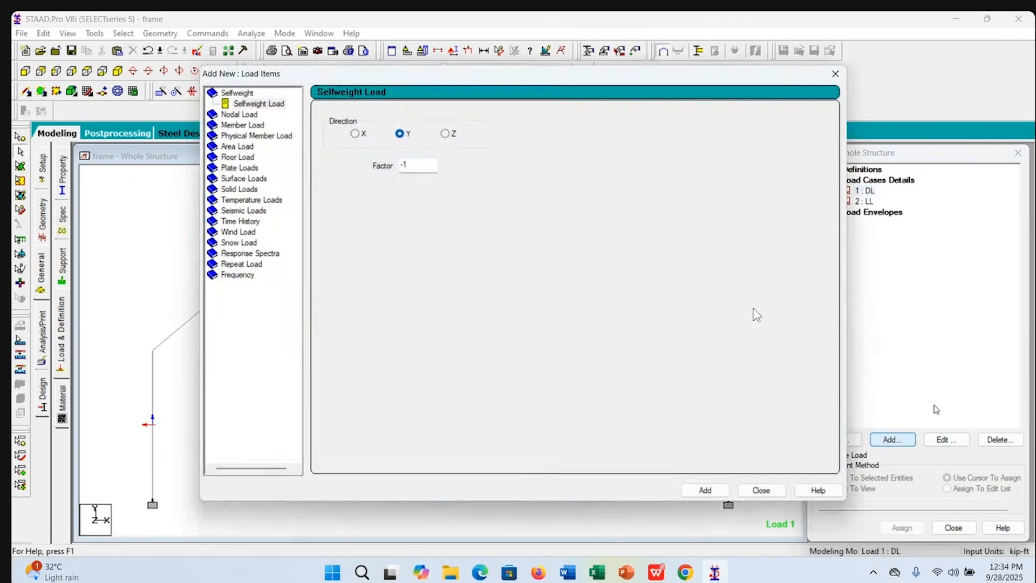
pyautogui.click(268, 104)
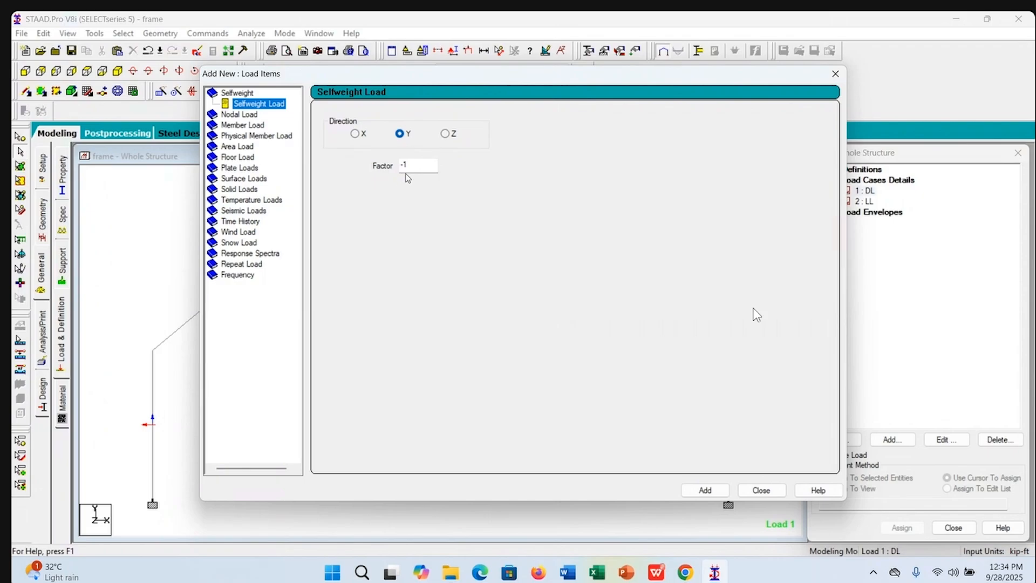
pyautogui.click(705, 491)
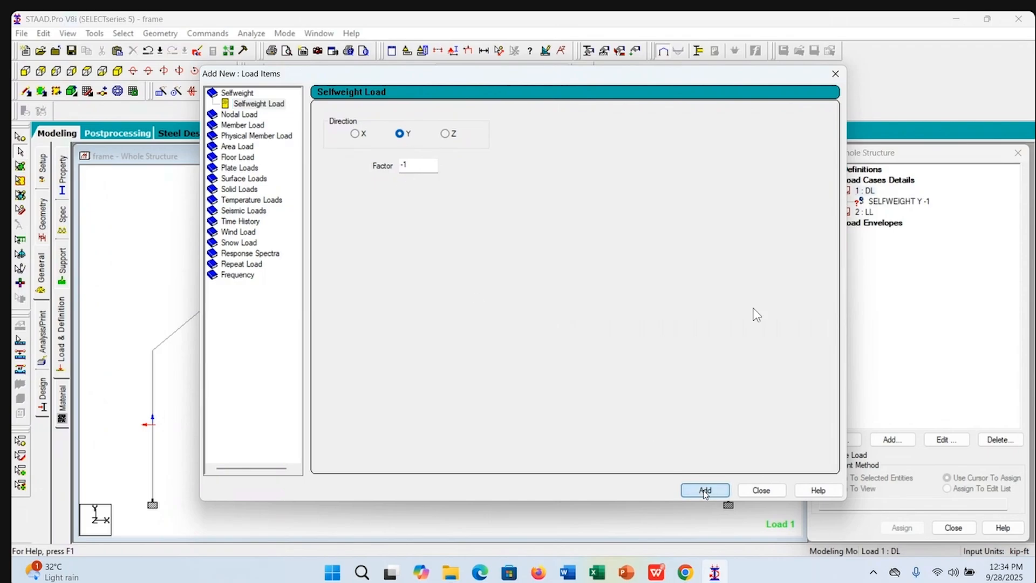
pyautogui.click(762, 490)
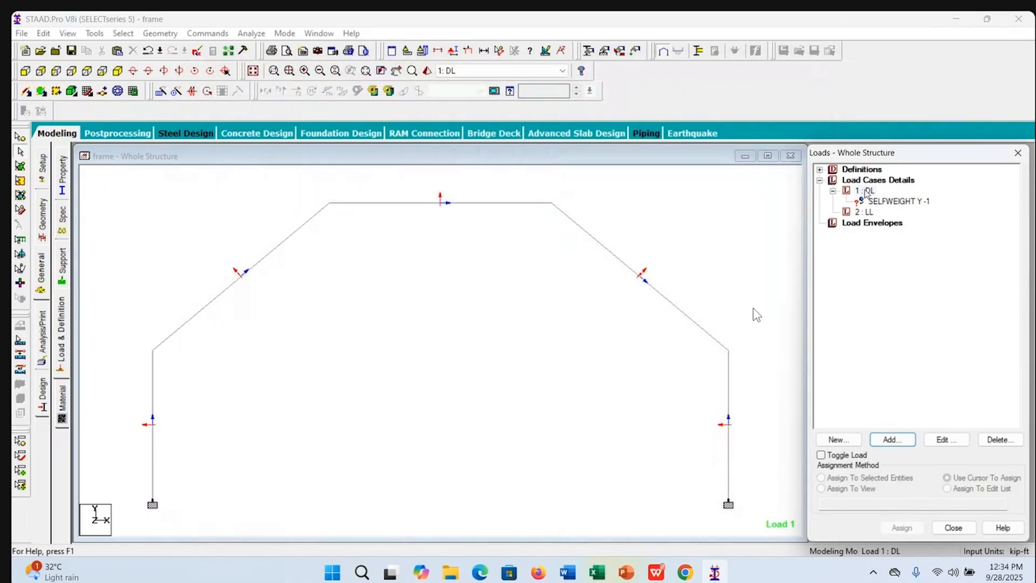
pyautogui.click(886, 202)
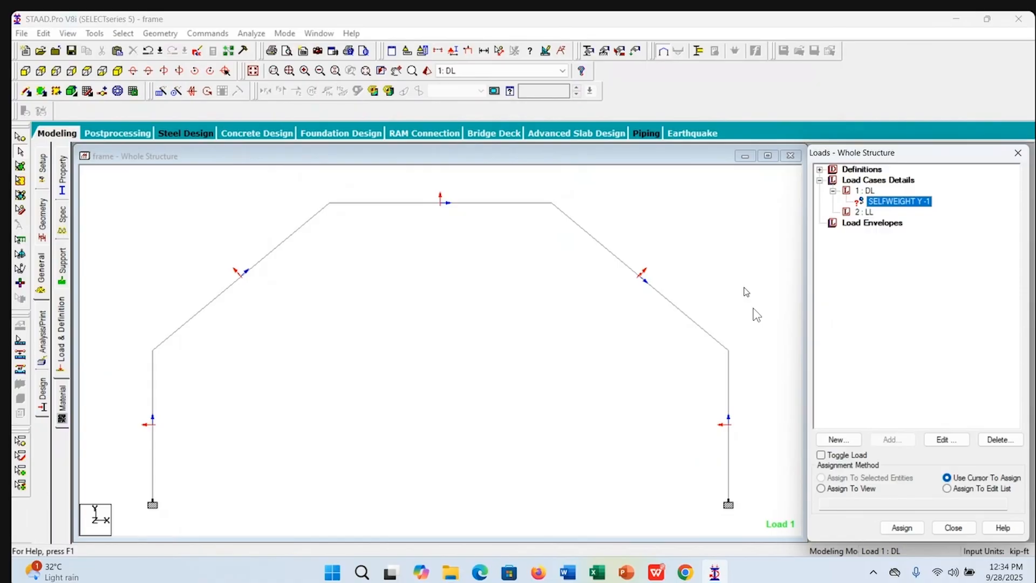
pyautogui.click(300, 235)
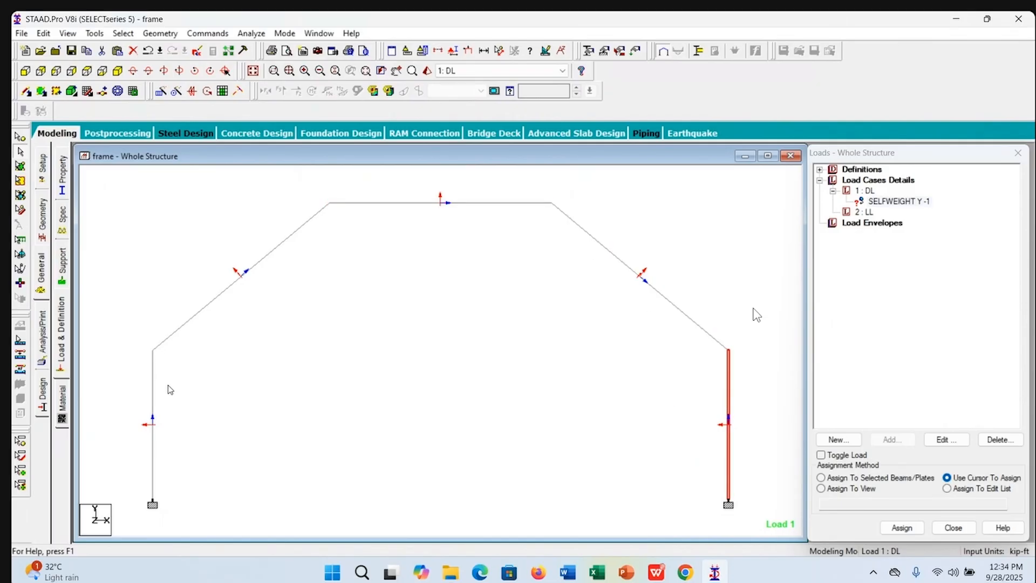
pyautogui.click(317, 396)
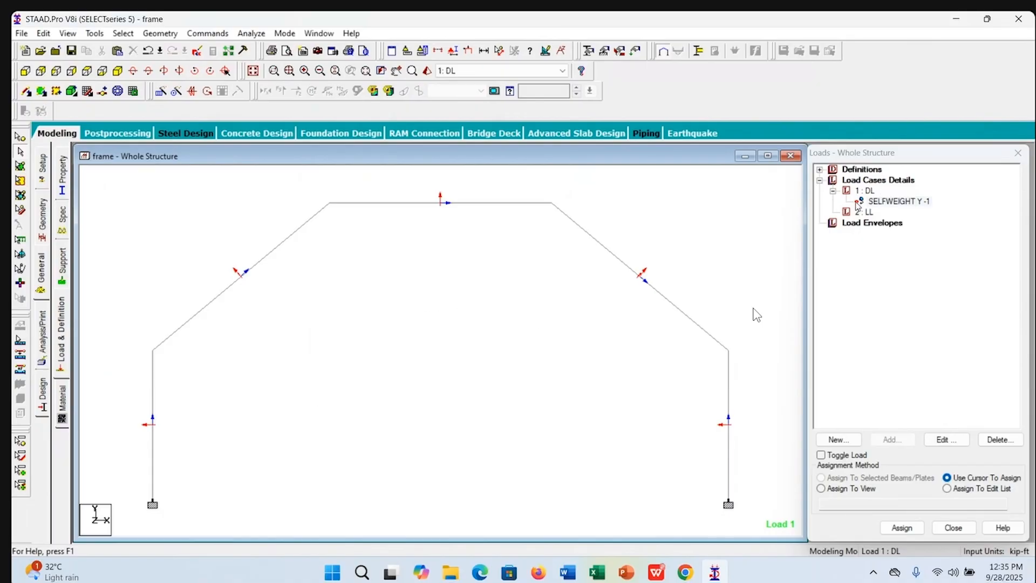
# Assign the SELFWEIGHT Y -1 load to the entire frame with the Assign To View method
pyautogui.click(887, 203)
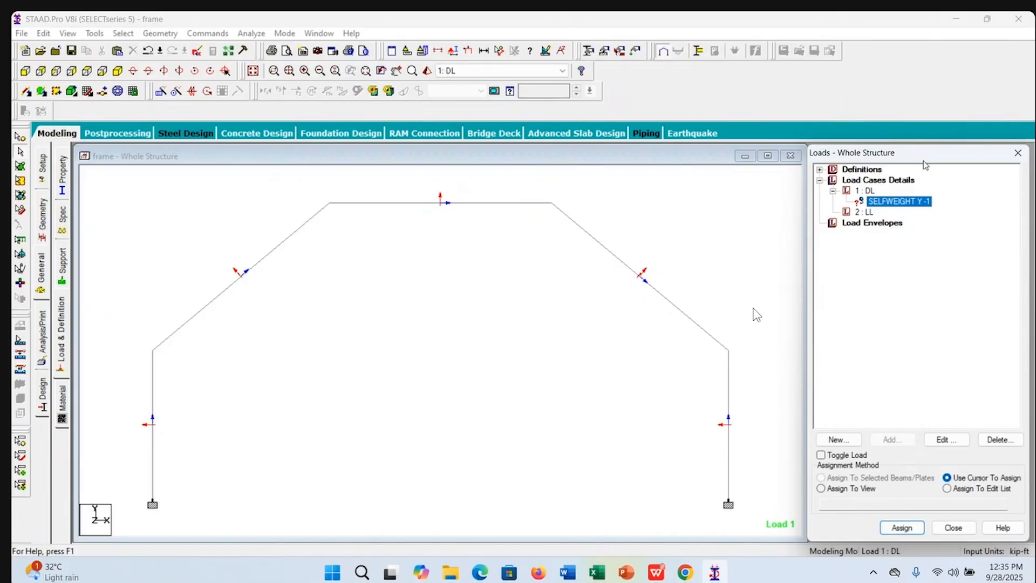
pyautogui.moveTo(927, 155); pyautogui.dragTo(847, 131)
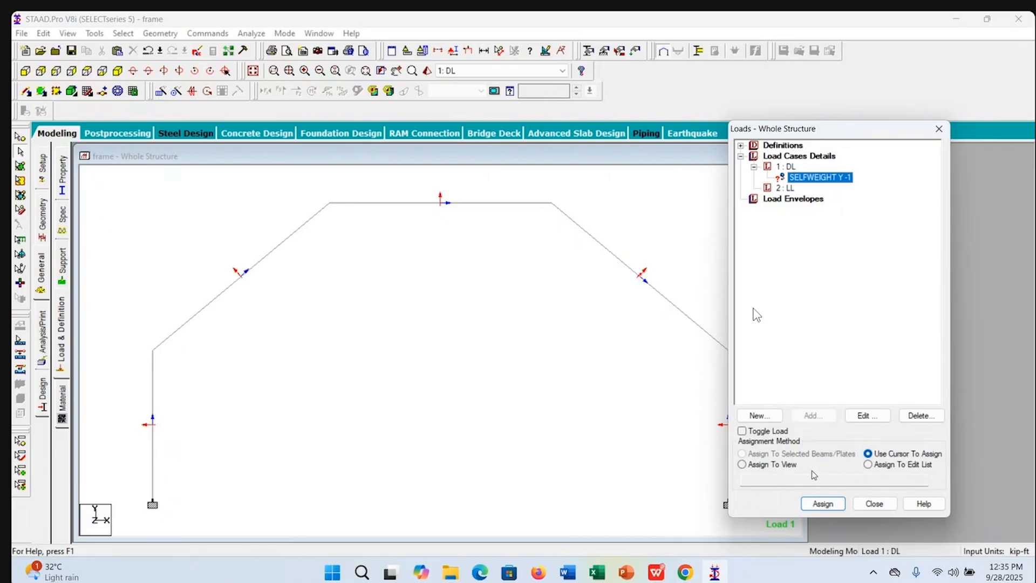
pyautogui.click(759, 466)
pyautogui.moveTo(877, 135); pyautogui.dragTo(952, 156)
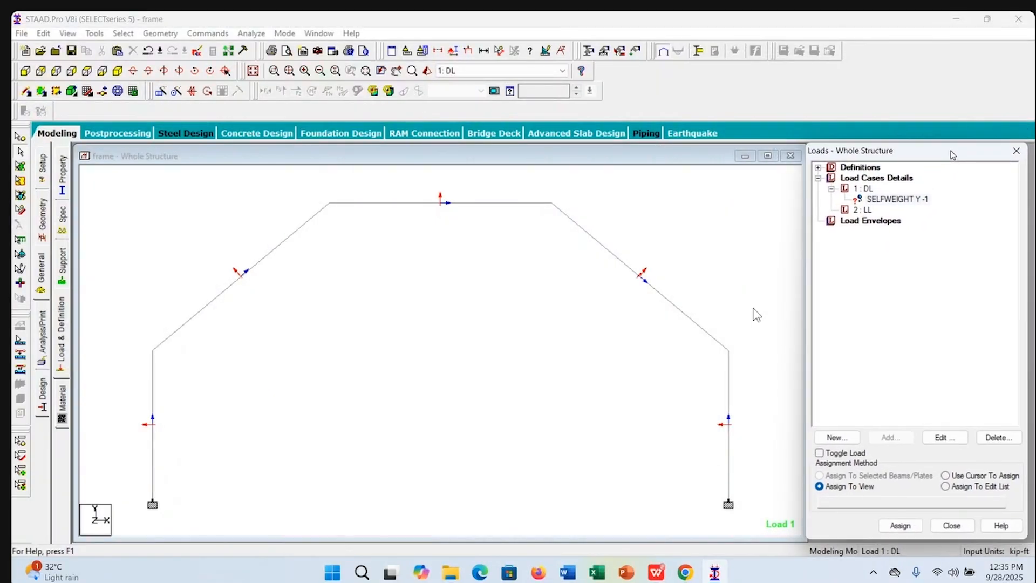
pyautogui.click(898, 527)
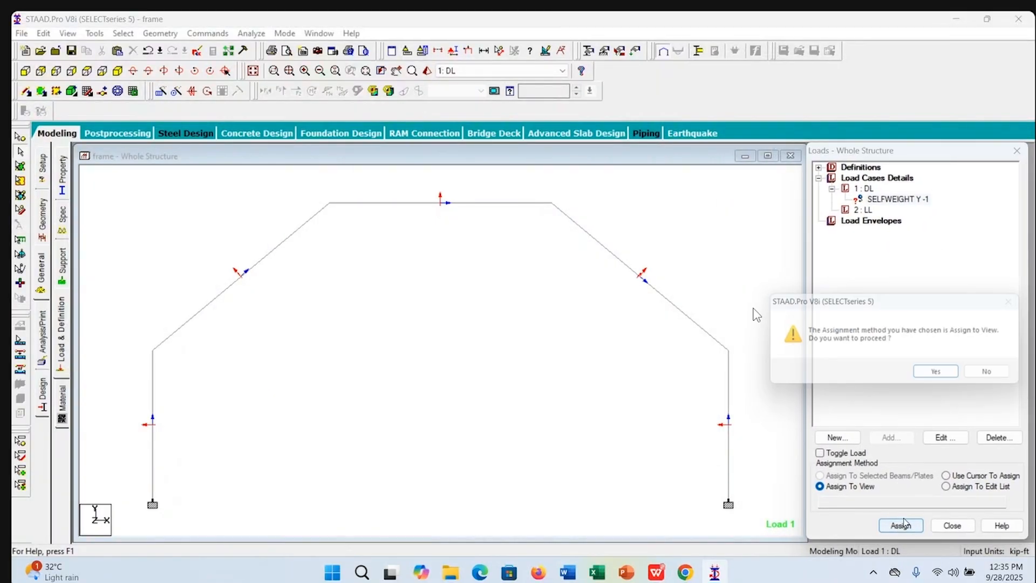
pyautogui.click(944, 377)
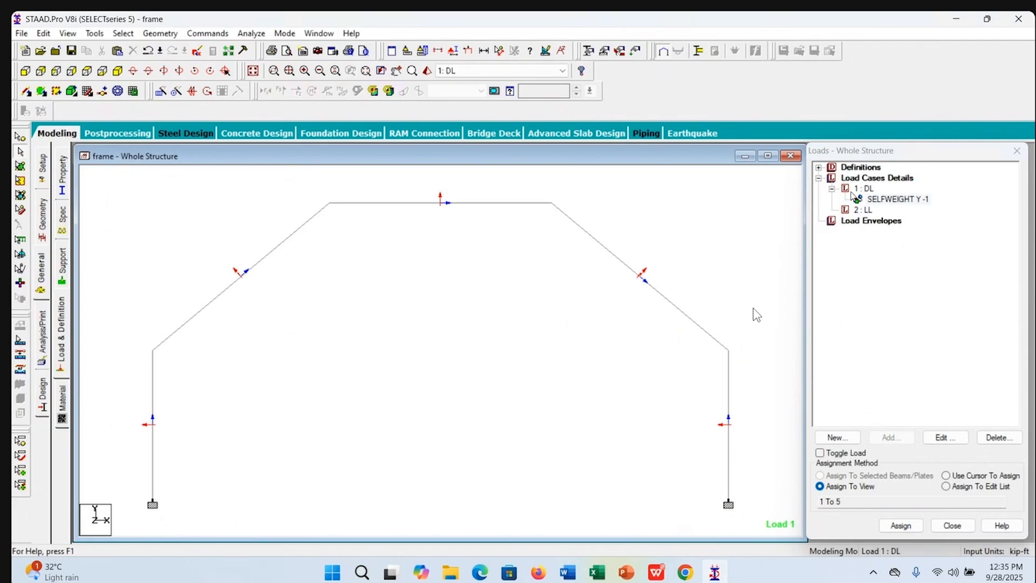
pyautogui.click(868, 211)
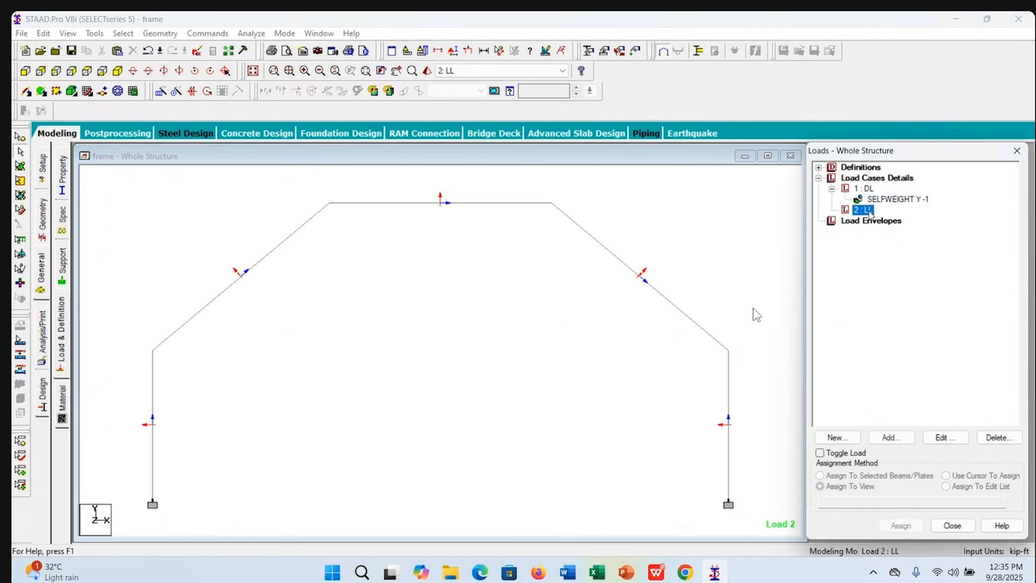
pyautogui.click(208, 305)
pyautogui.click(866, 210)
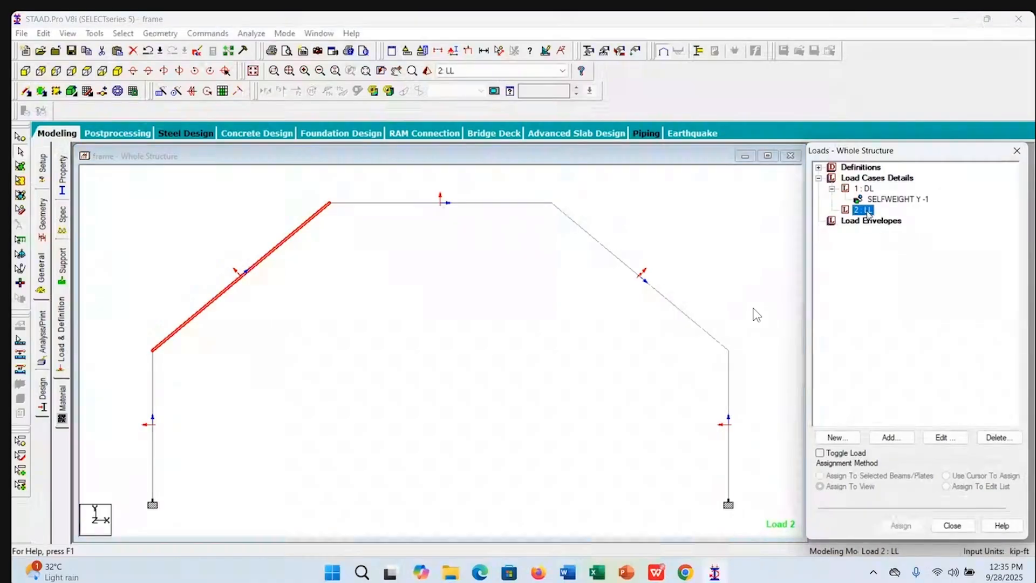
pyautogui.click(289, 287)
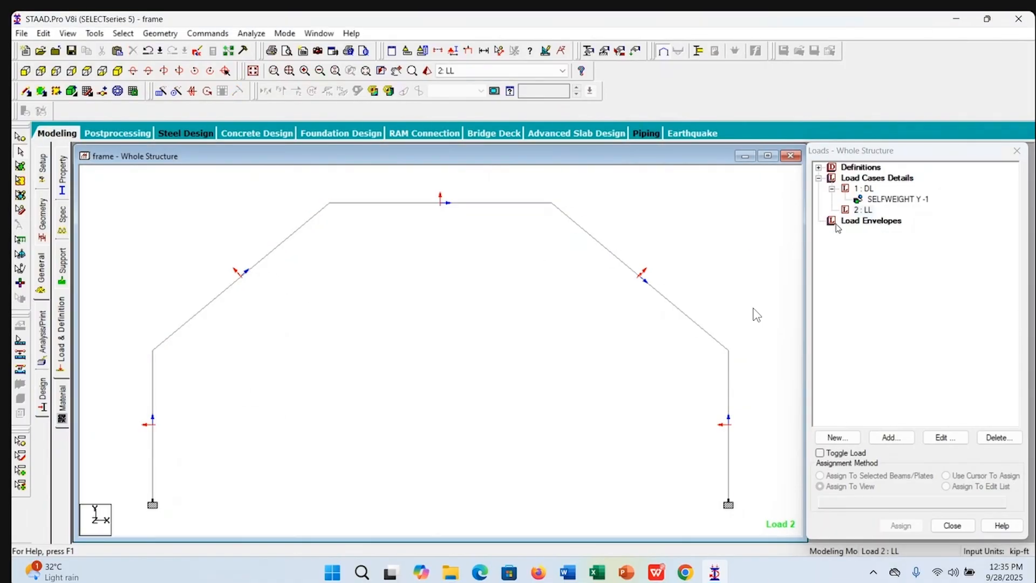
# Start adding a load item to load case 2: LL and show the Member Load types
pyautogui.click(865, 213)
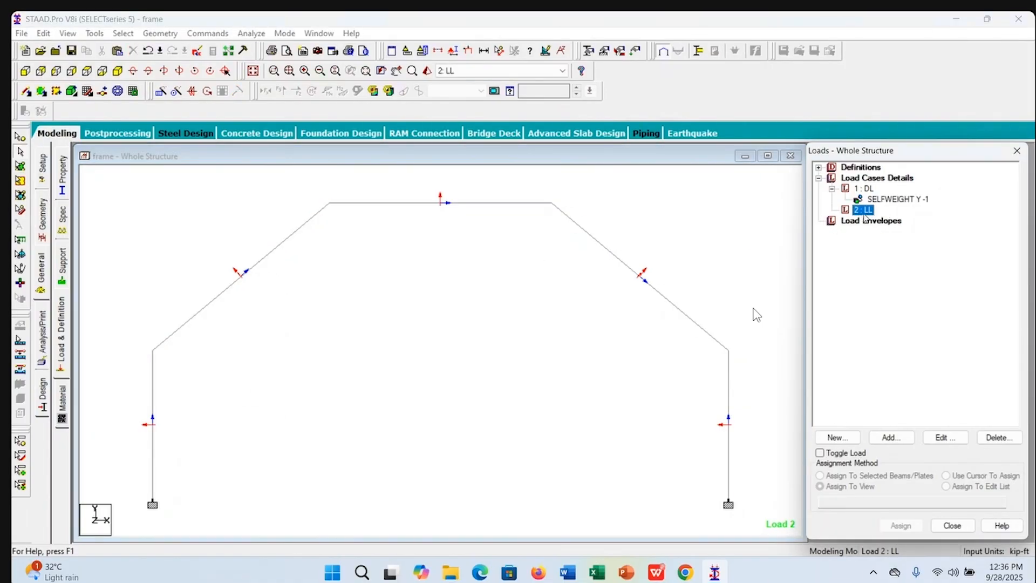
pyautogui.click(891, 437)
pyautogui.moveTo(653, 77); pyautogui.dragTo(578, 54)
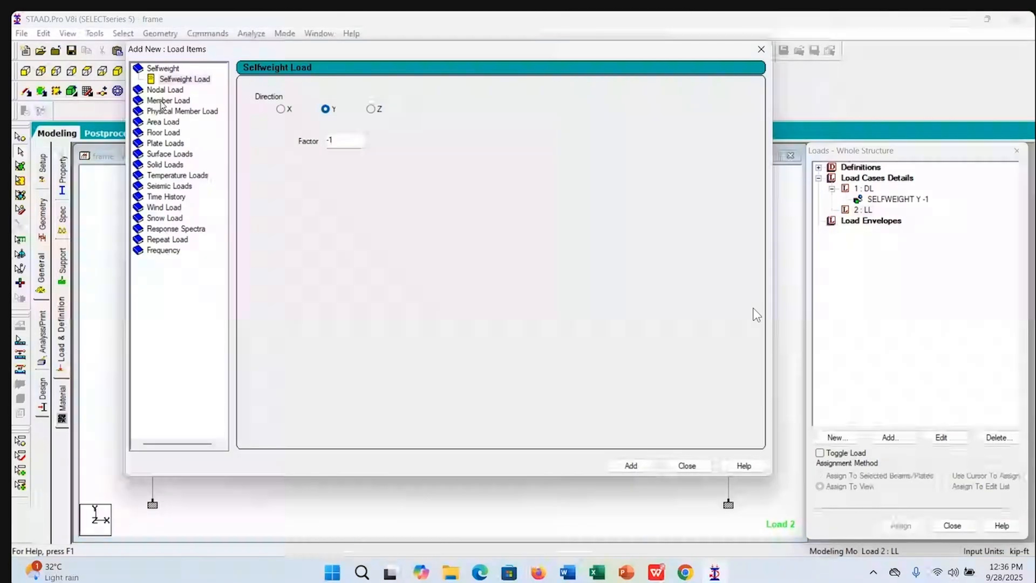
pyautogui.moveTo(348, 54)
pyautogui.mouseDown()
pyautogui.moveTo(342, 92)
pyautogui.moveTo(349, 55)
pyautogui.mouseUp()
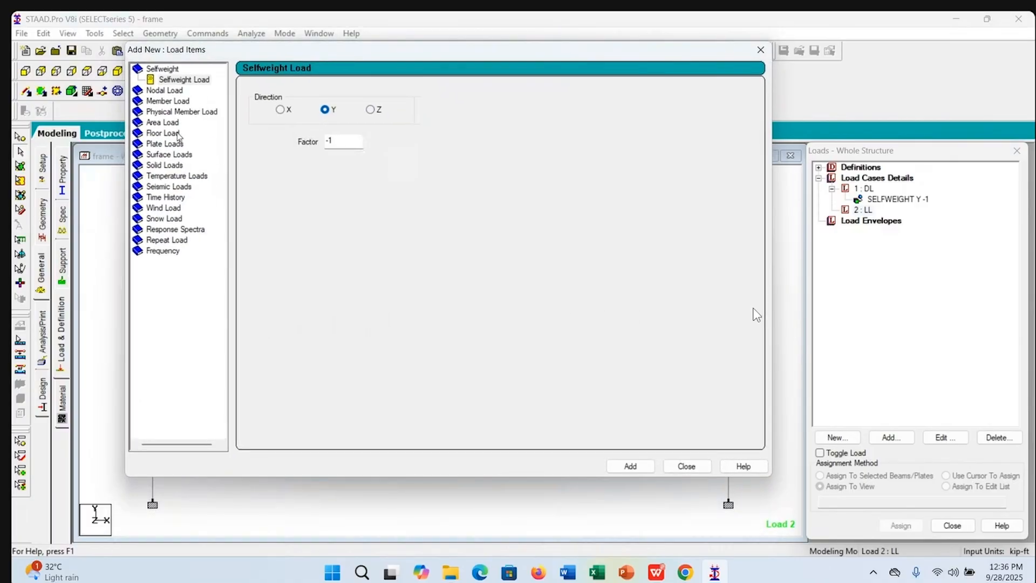
pyautogui.click(164, 101)
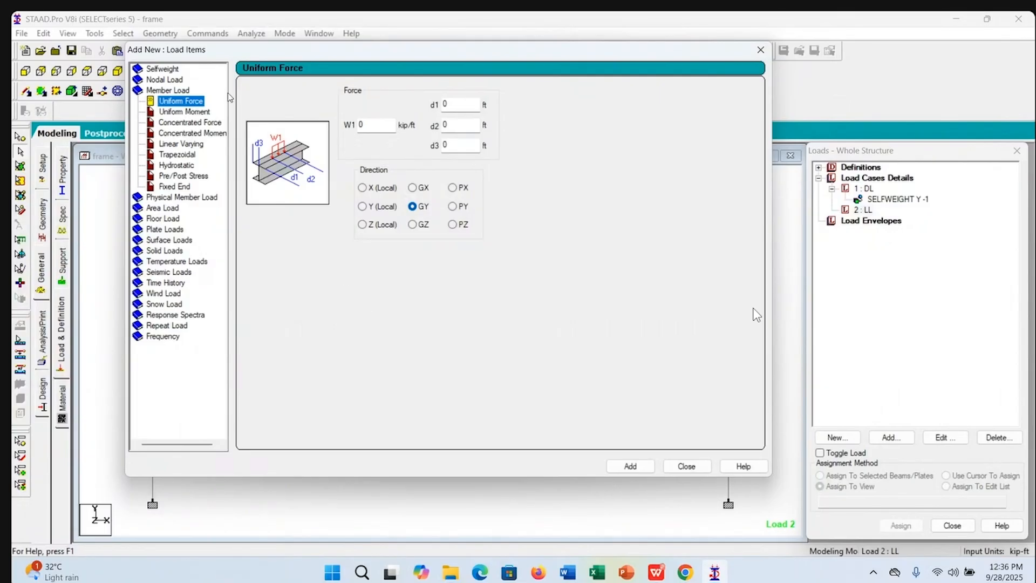
# Examine the settings of the member load types from Uniform Moment through Hydrostatic, ending on Uniform Force
pyautogui.click(183, 113)
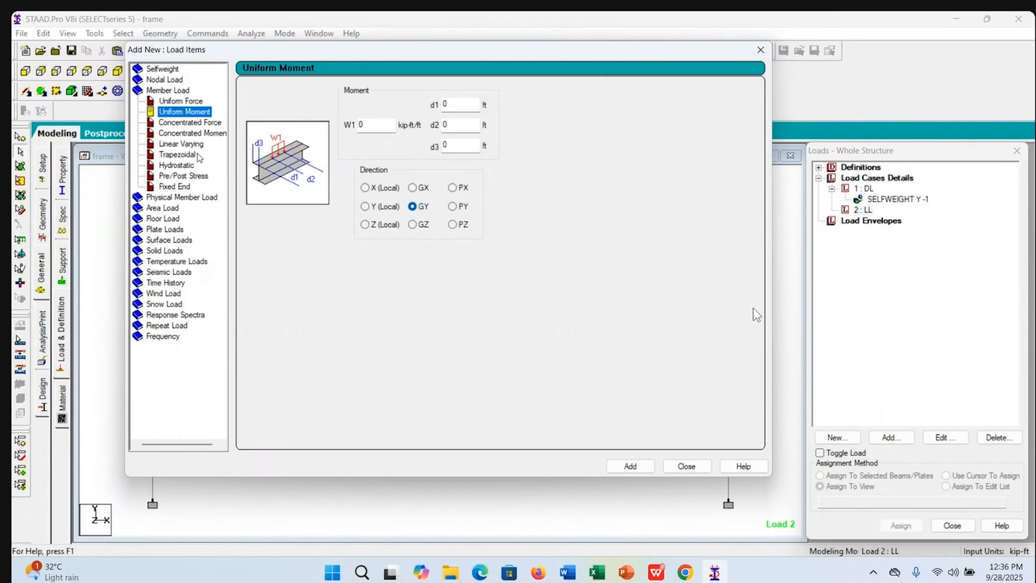
pyautogui.click(190, 133)
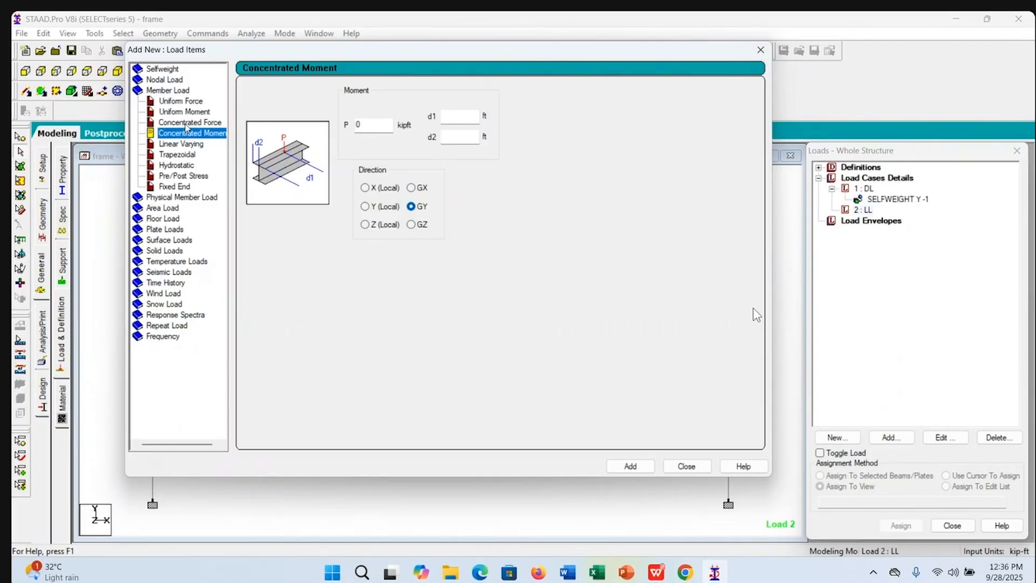
pyautogui.click(187, 123)
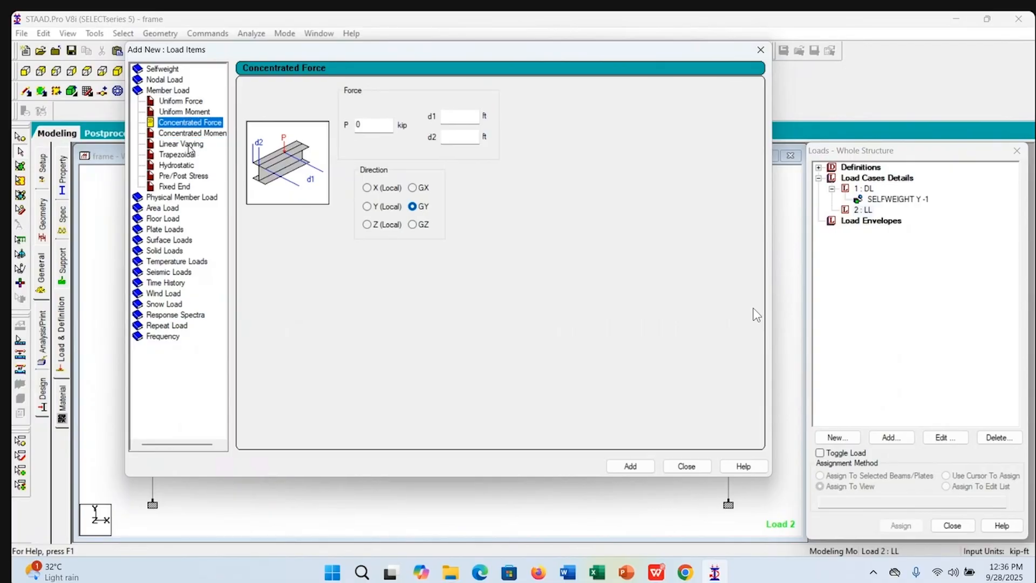
pyautogui.click(188, 145)
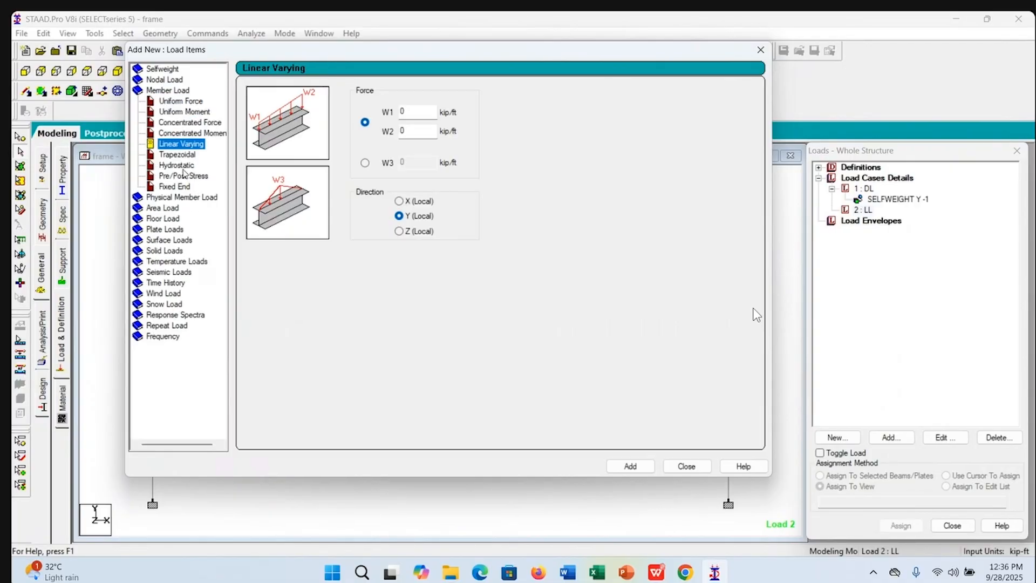
pyautogui.click(183, 156)
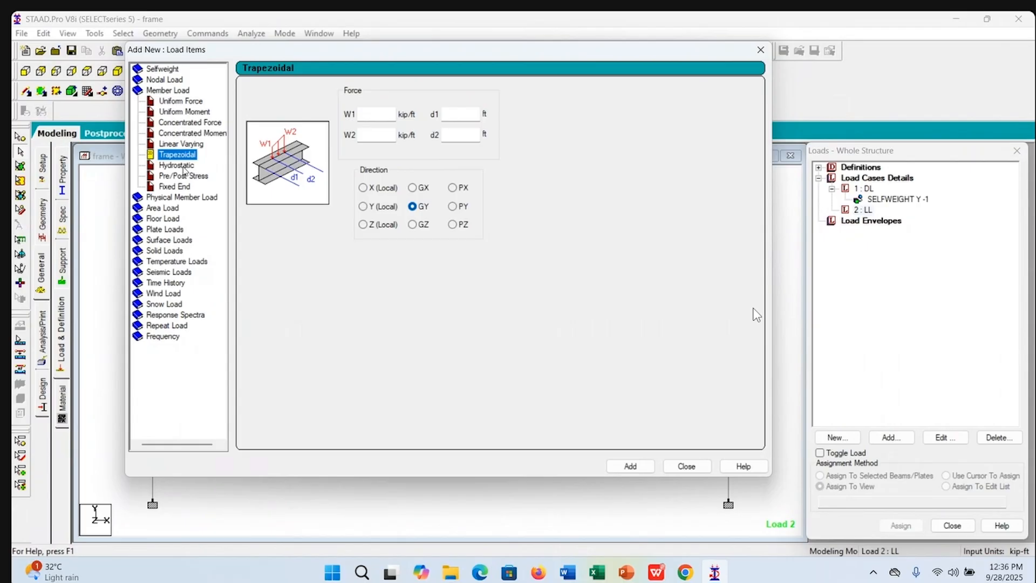
pyautogui.click(183, 167)
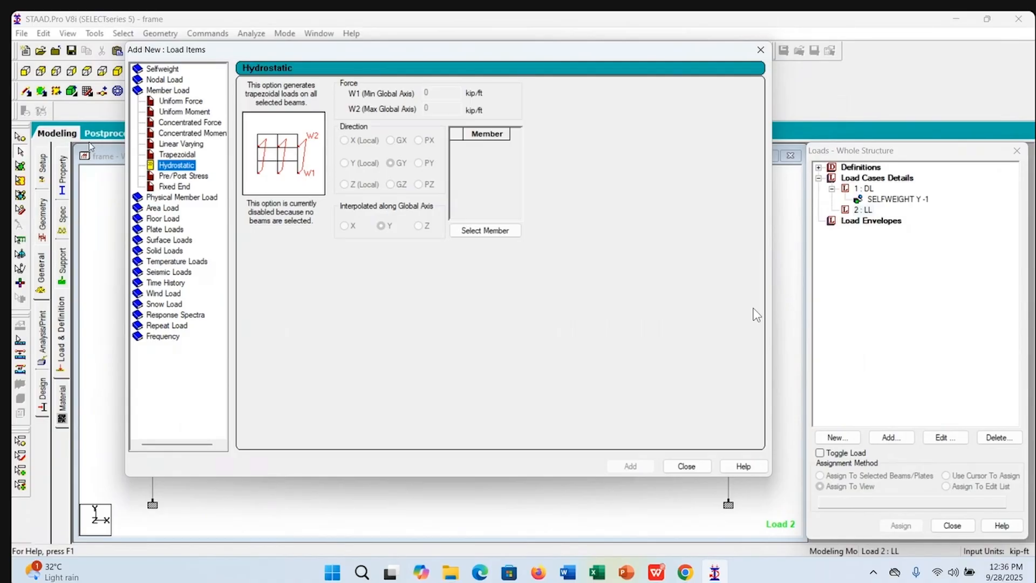
pyautogui.click(169, 102)
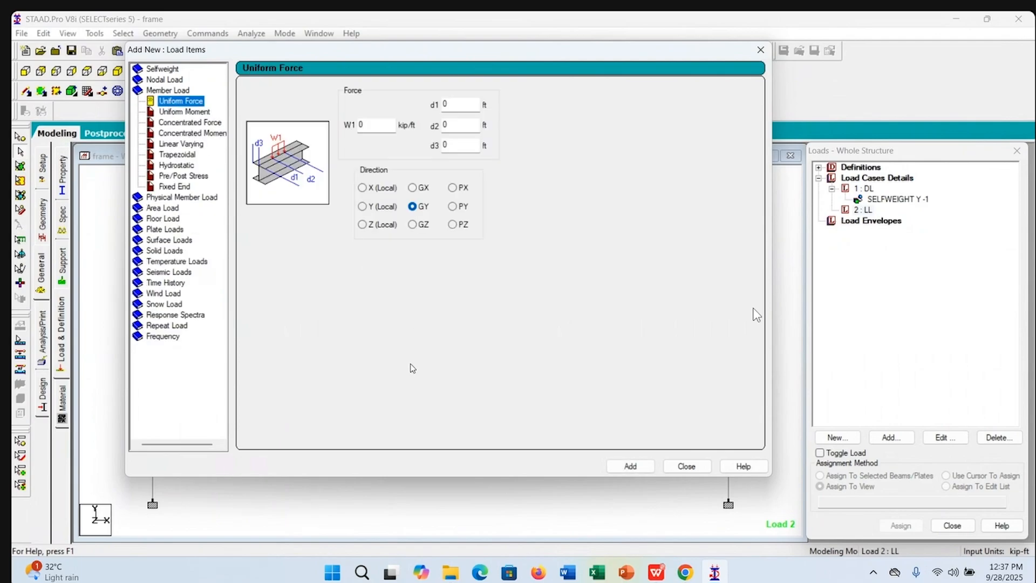
# Examine the live loads in the PDF manual's frame figure, return to STAAD.Pro and accept the auto save
pyautogui.hotkey('alt', 'Tab')
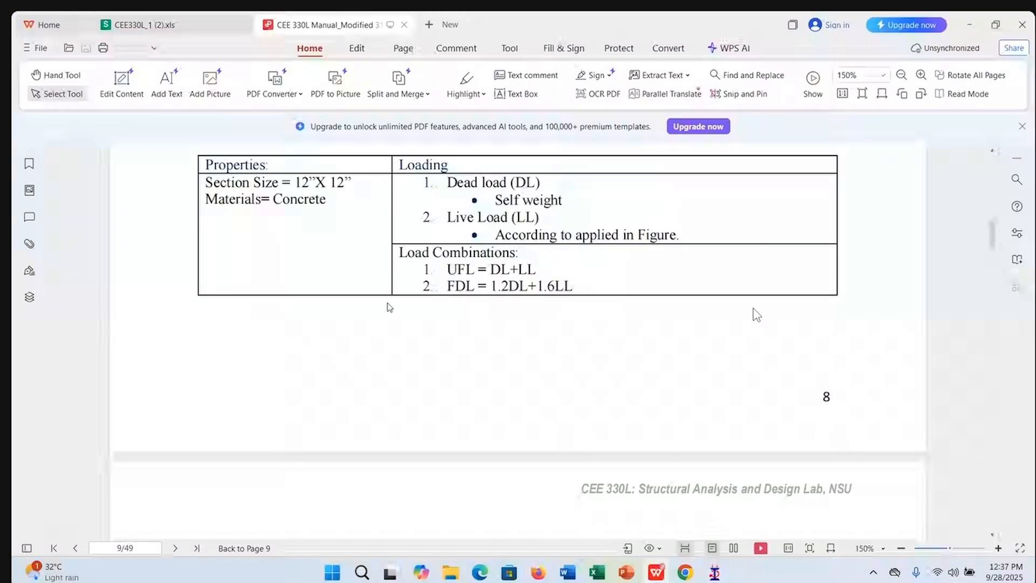
pyautogui.scroll(5, 757, 315)
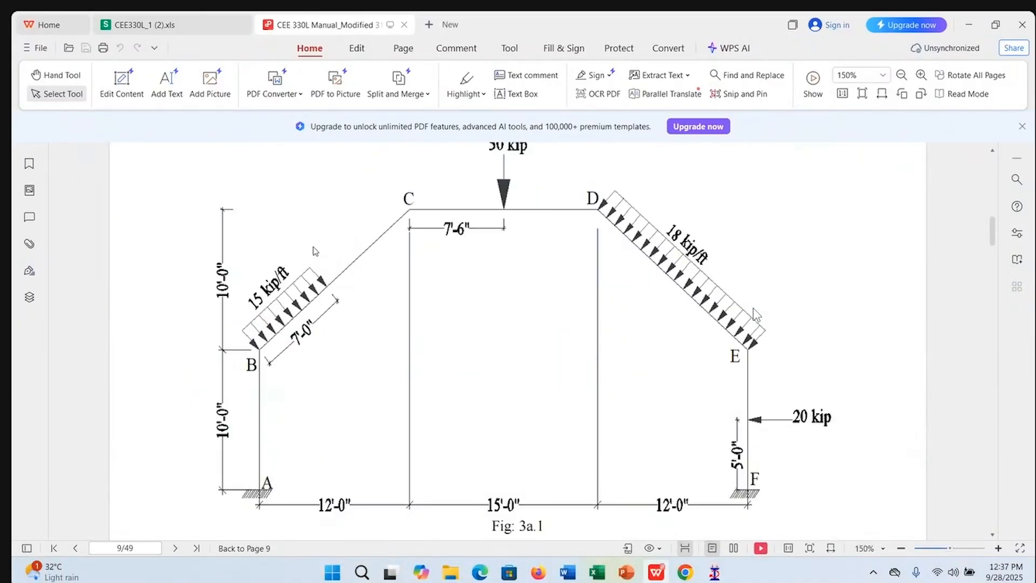
pyautogui.click(715, 575)
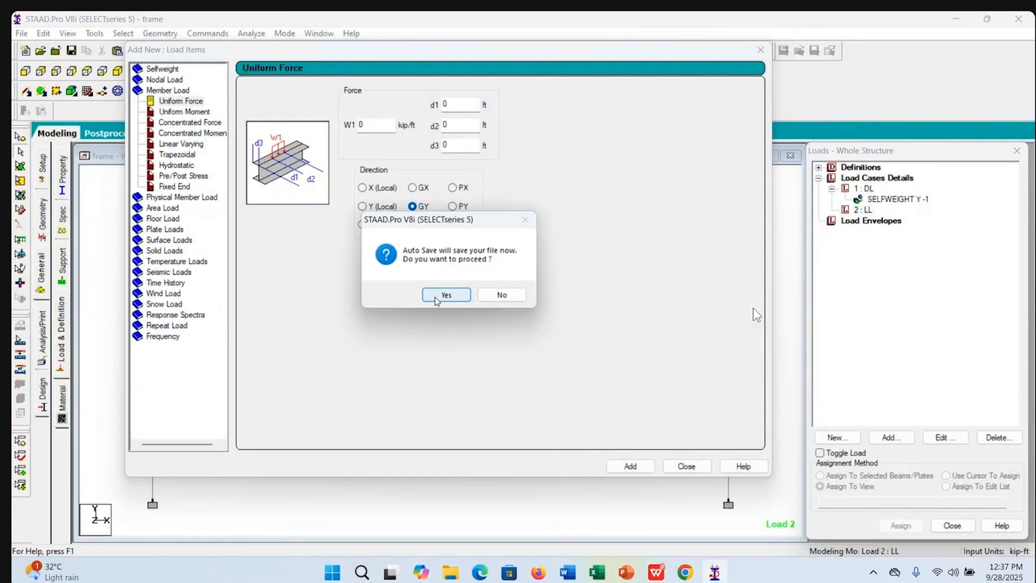
pyautogui.click(446, 294)
pyautogui.click(434, 308)
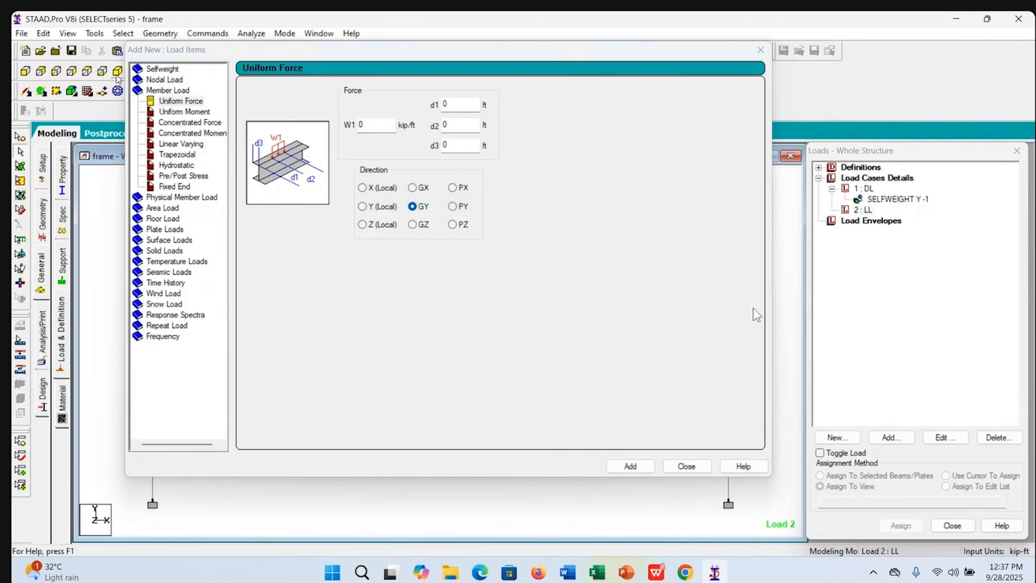
# Set the uniform force W1 to -15 kip/ft, checking it against member BC's load in the PDF manual
pyautogui.click(174, 103)
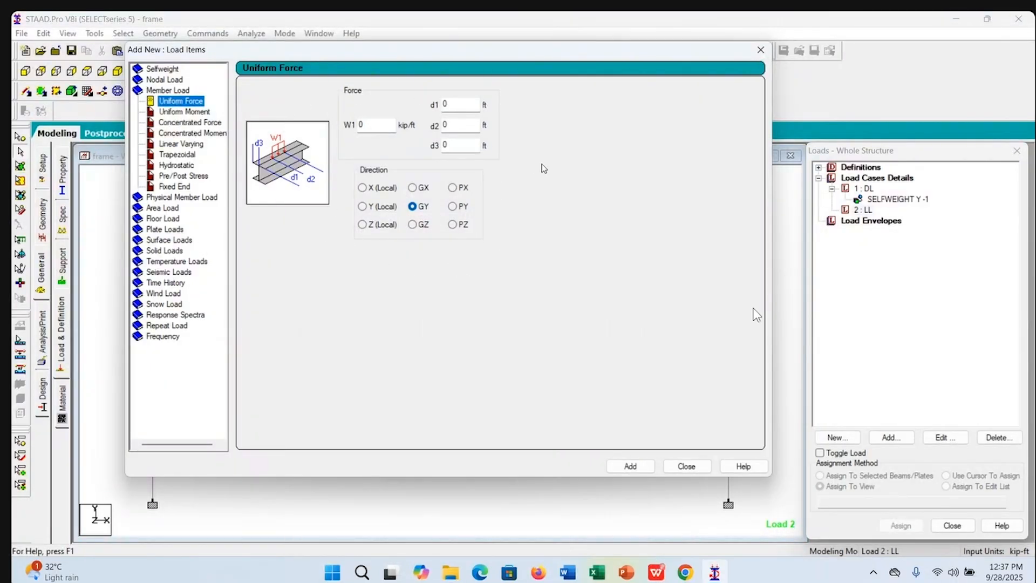
pyautogui.press('Tab')
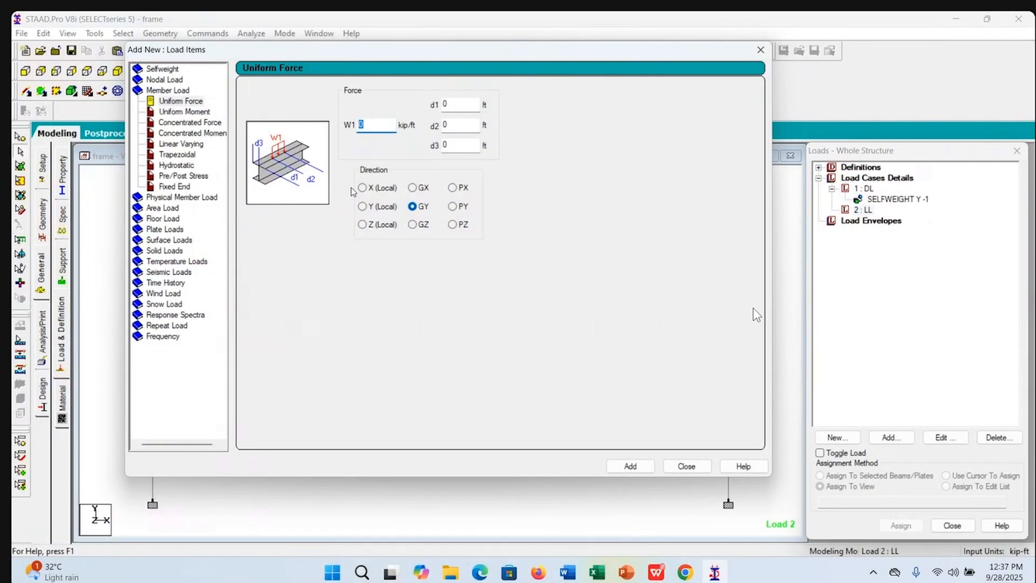
pyautogui.moveTo(533, 56); pyautogui.dragTo(759, 61)
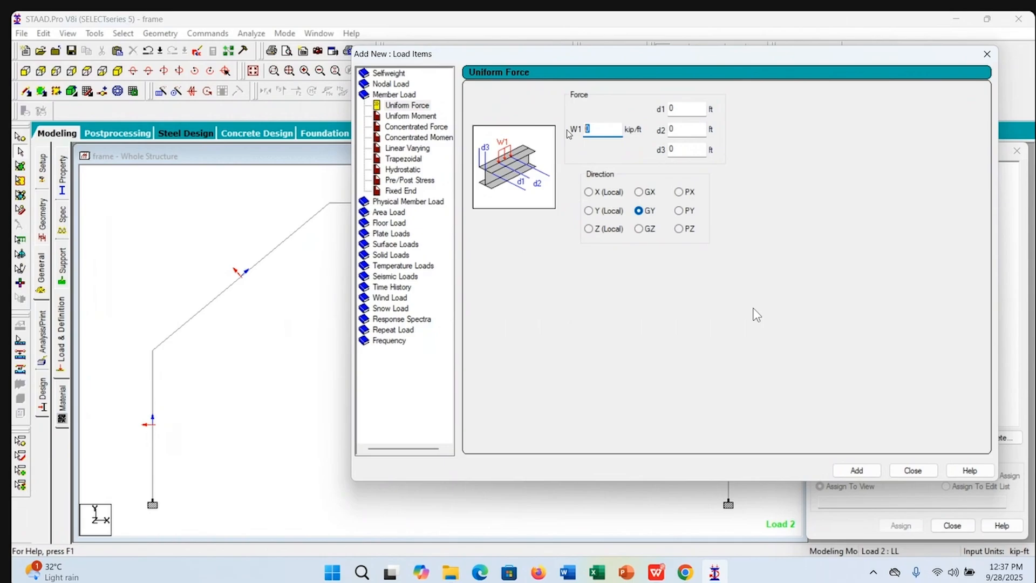
pyautogui.press('BackSpace')
pyautogui.click(656, 573)
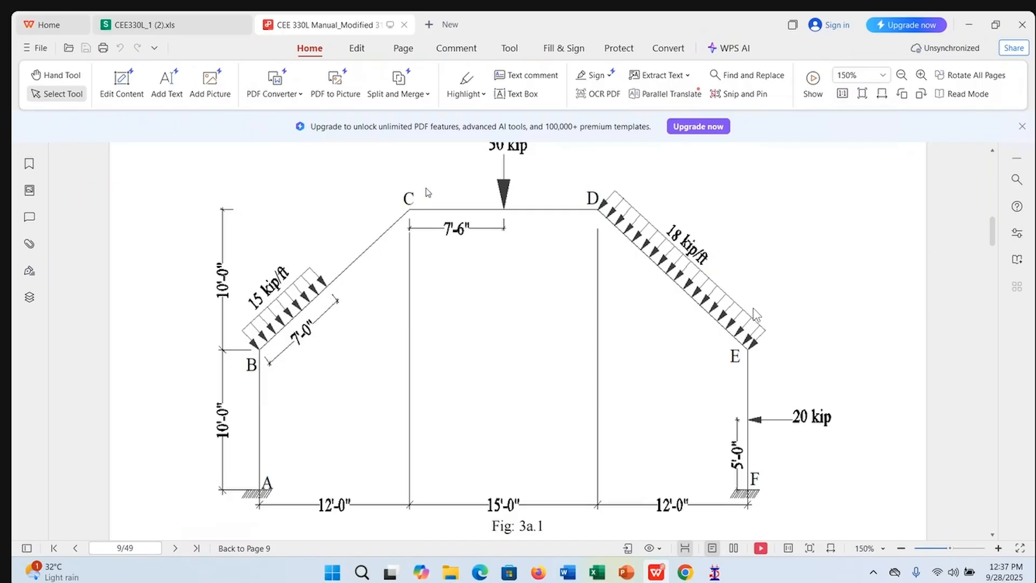
pyautogui.click(257, 349)
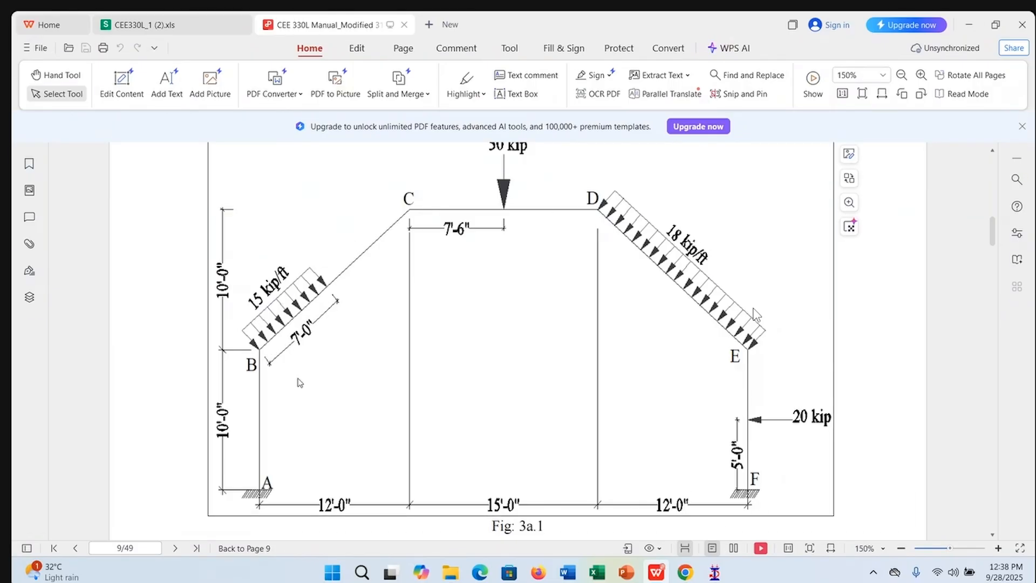
pyautogui.click(714, 572)
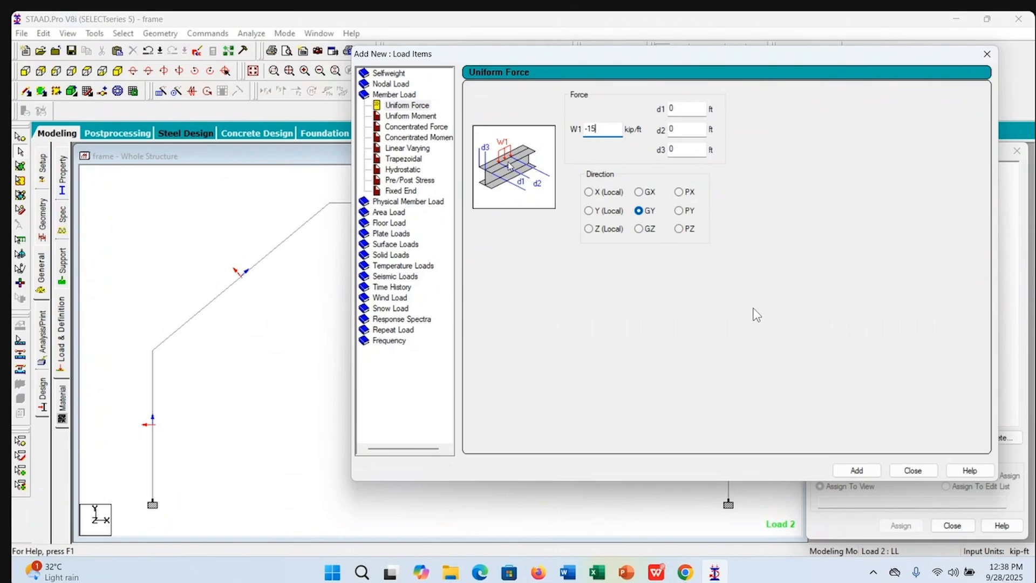
pyautogui.press('Tab')
# Set d2 to 7 ft and the direction to Y (Local), and add the uniform force to load case 2: LL
pyautogui.click(679, 126)
pyautogui.click(656, 572)
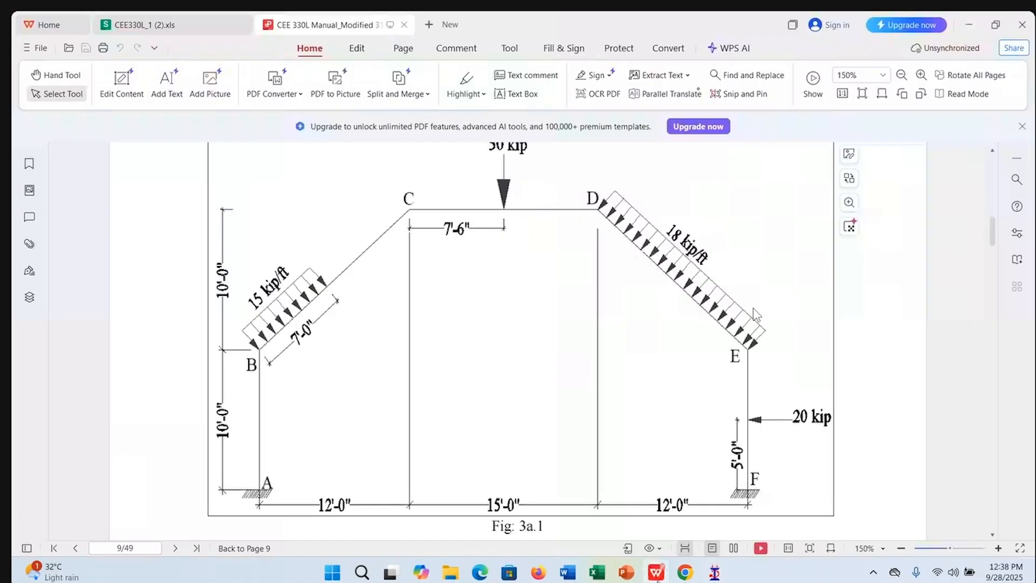
pyautogui.click(656, 572)
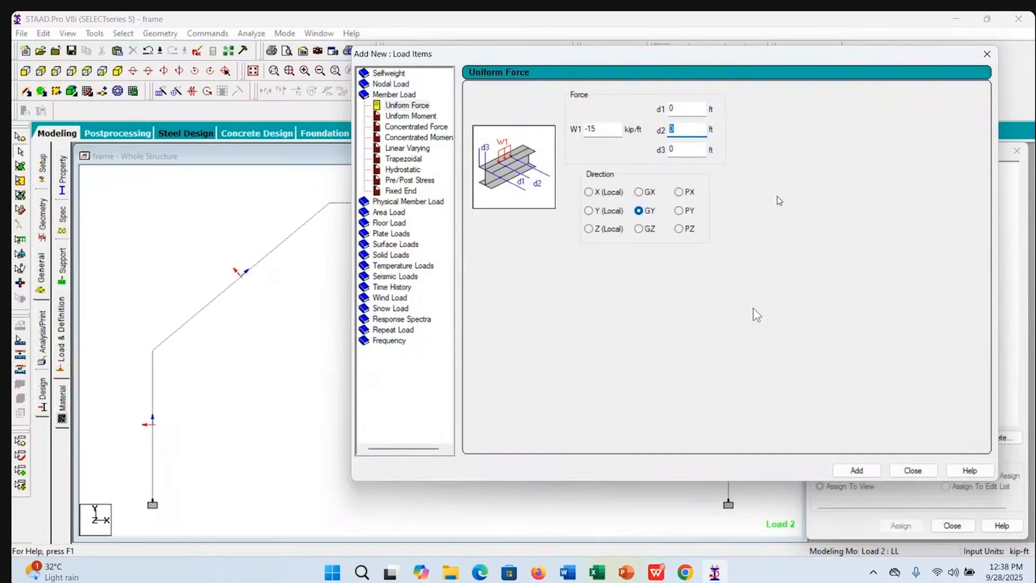
pyautogui.write('7')
pyautogui.click(589, 211)
pyautogui.click(857, 471)
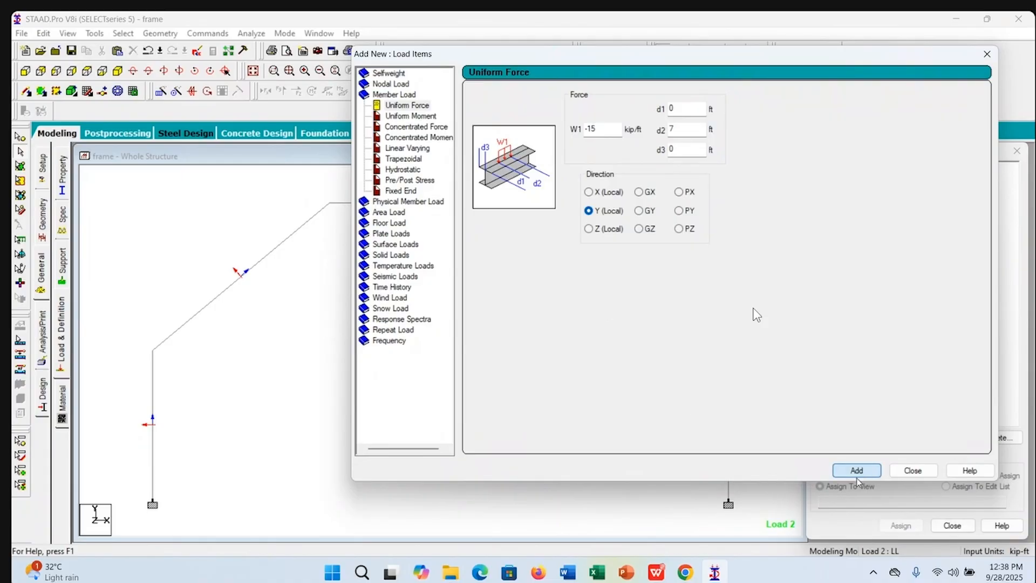
pyautogui.click(913, 471)
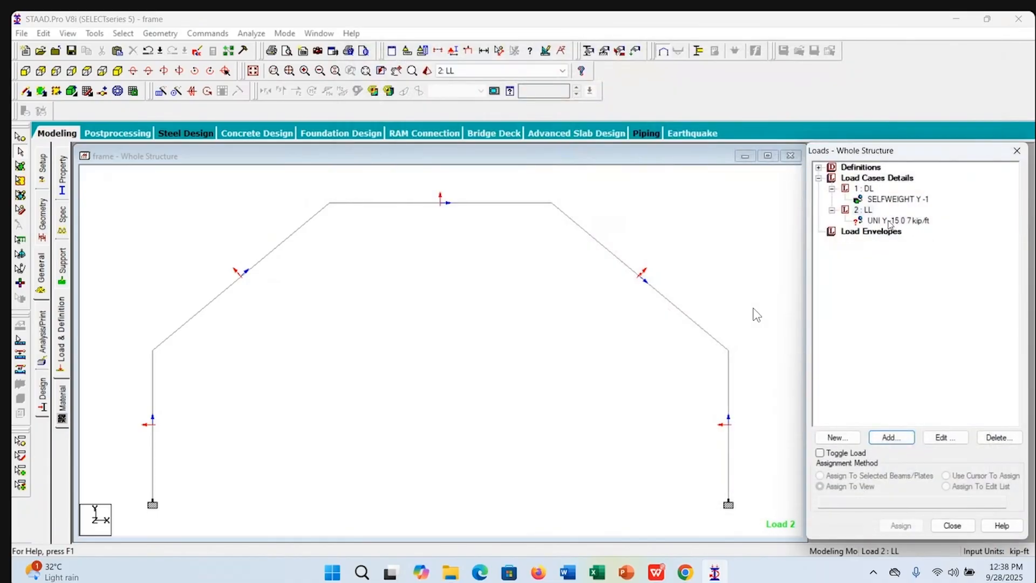
# Assign the UNI Y -15 0 7 kip/ft load to the left sloping beam with Assign To Selected Beams and display its load arrows
pyautogui.click(889, 222)
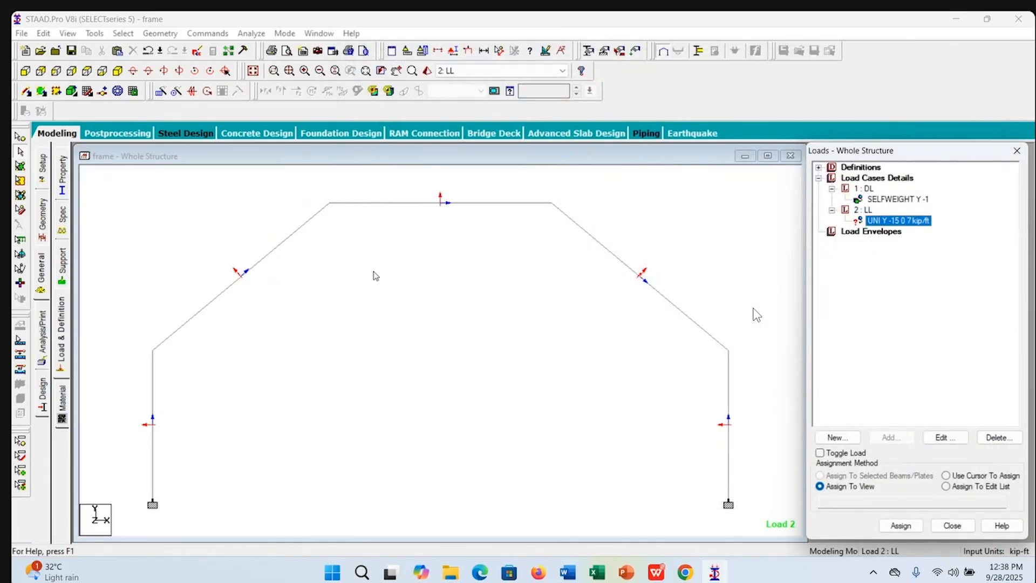
pyautogui.click(271, 253)
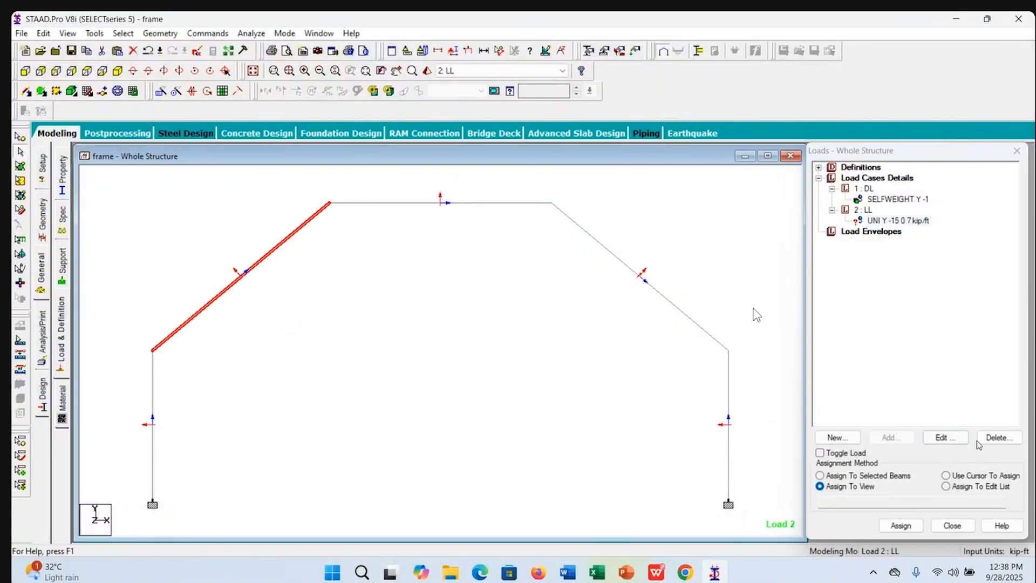
pyautogui.click(870, 477)
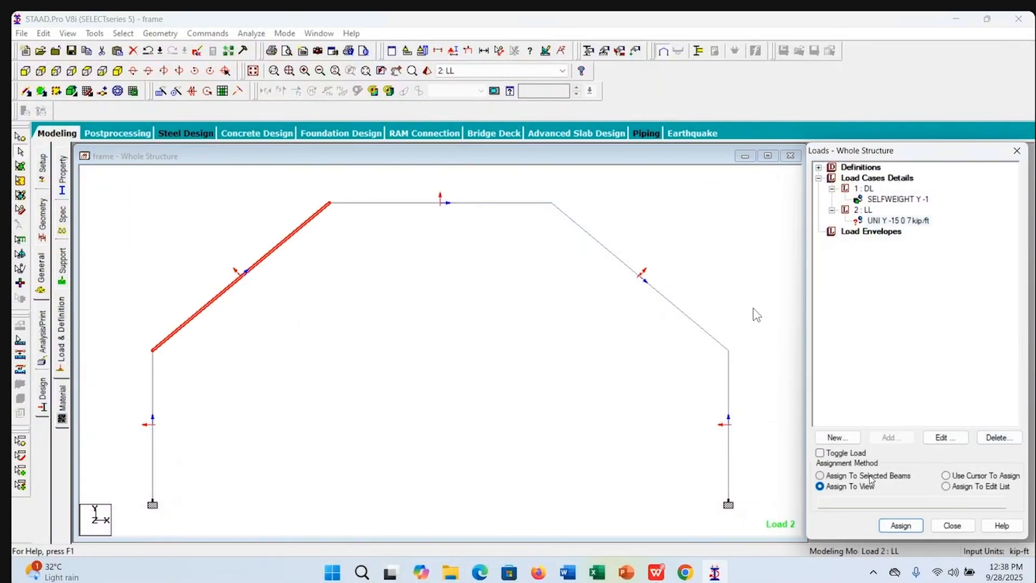
pyautogui.click(852, 487)
pyautogui.click(847, 477)
pyautogui.click(900, 531)
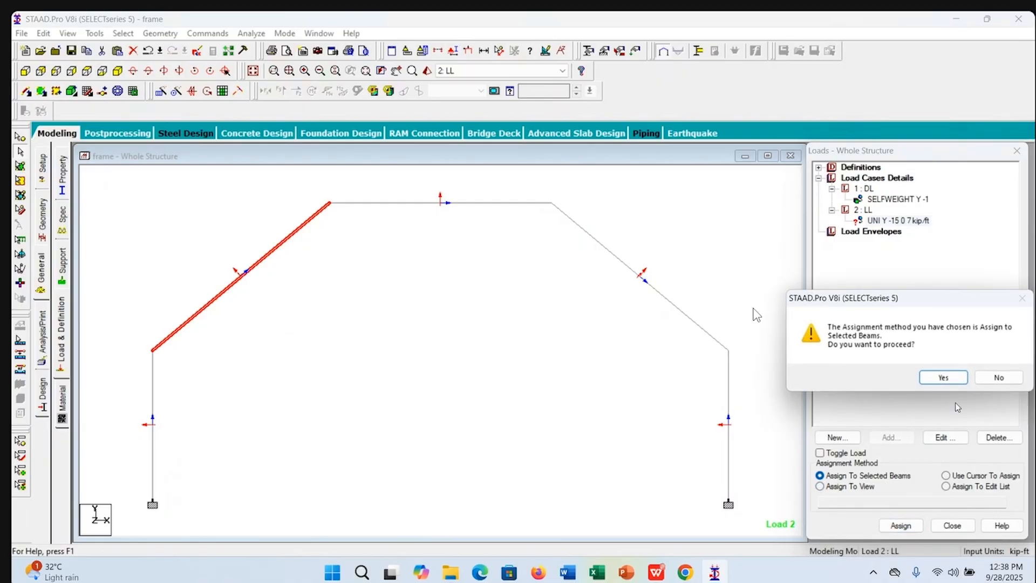
pyautogui.click(943, 377)
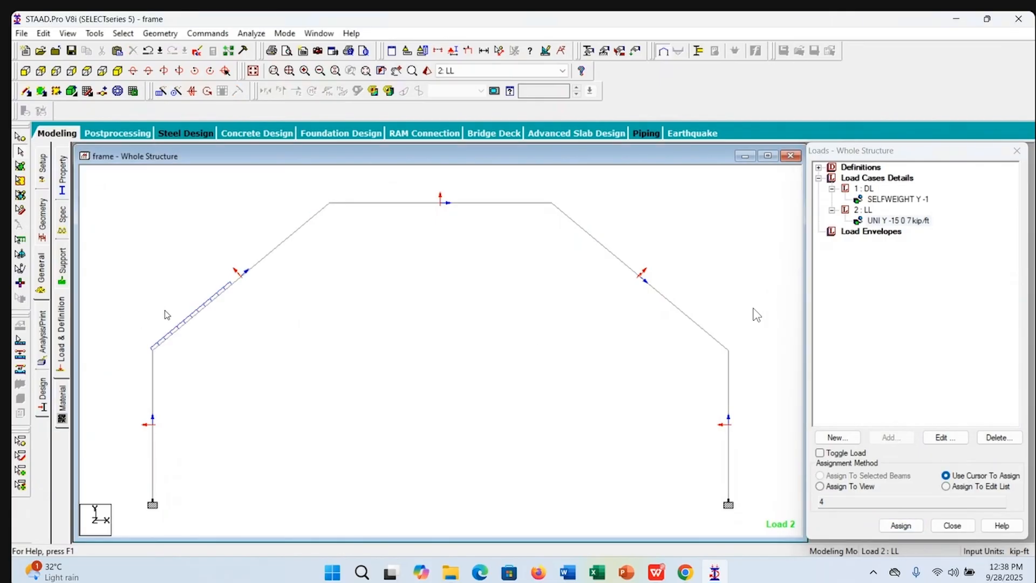
pyautogui.click(469, 53)
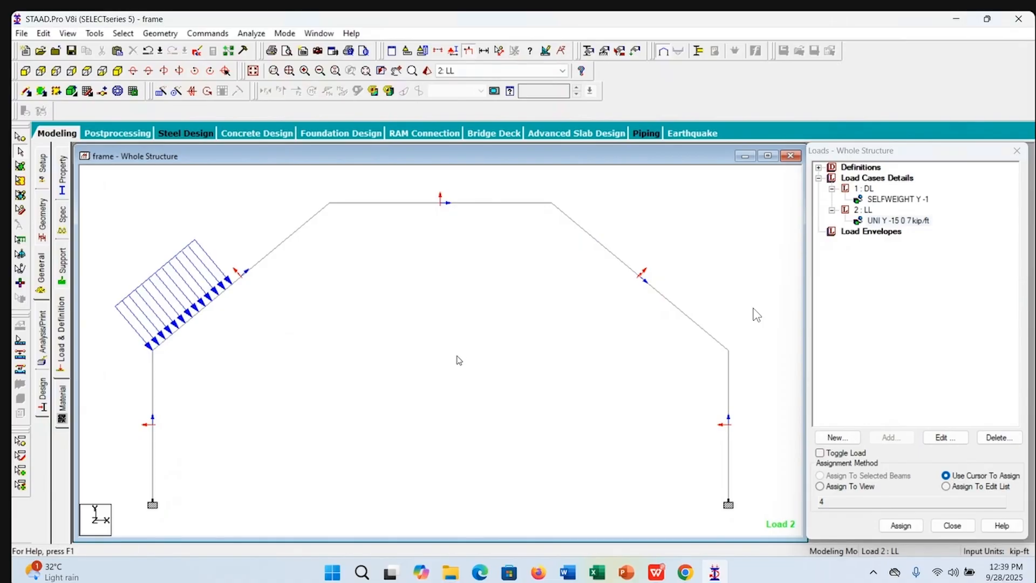
# Try the global GY direction for the -15 kip/ft uniform load on the left sloping beam
pyautogui.click(881, 222)
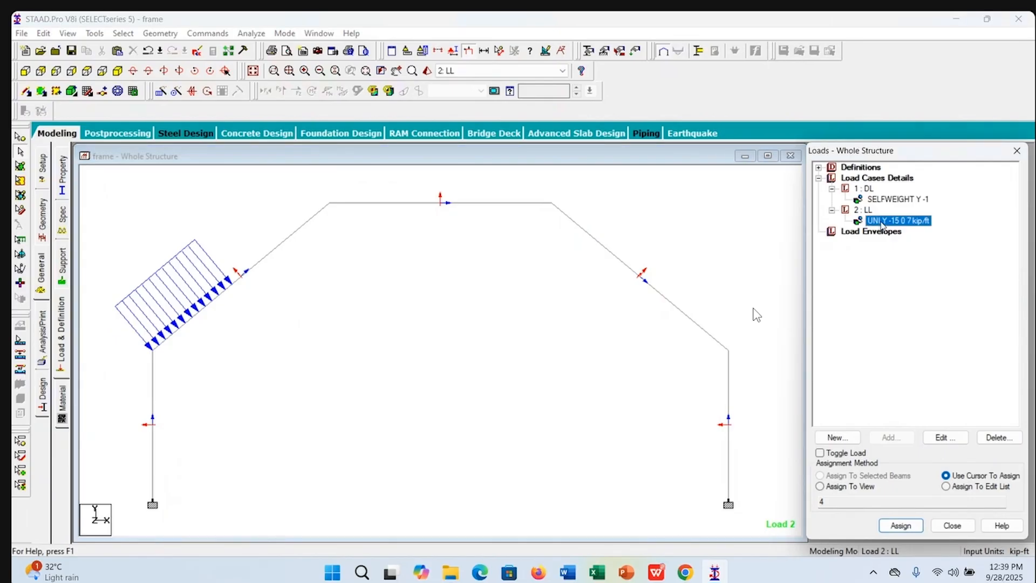
pyautogui.click(944, 438)
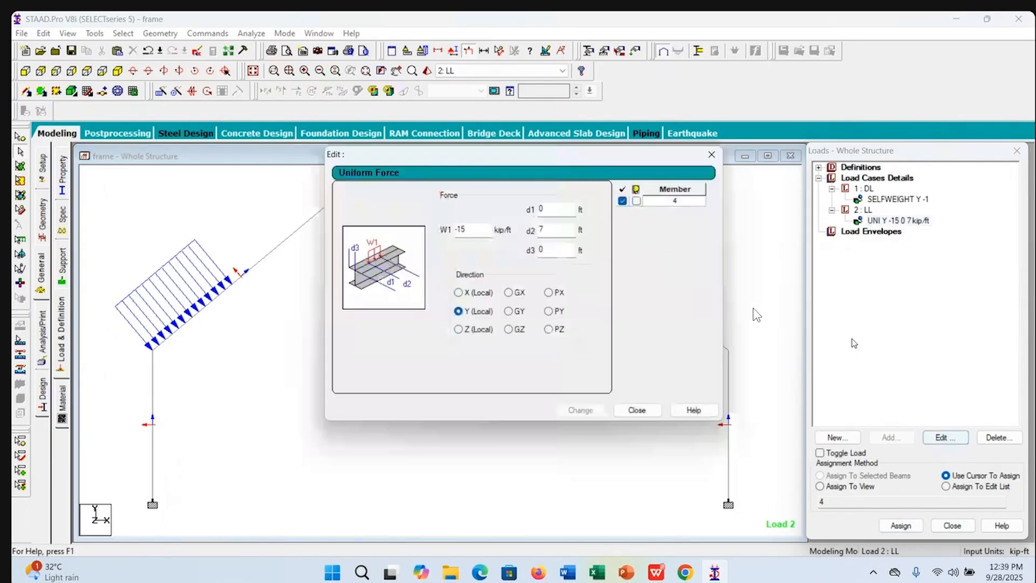
pyautogui.click(508, 311)
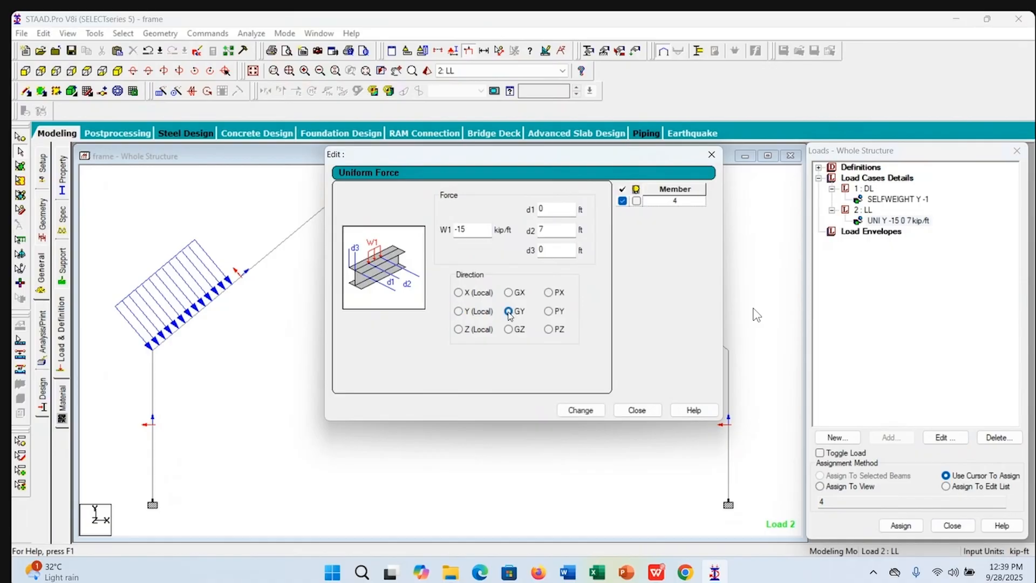
pyautogui.click(580, 411)
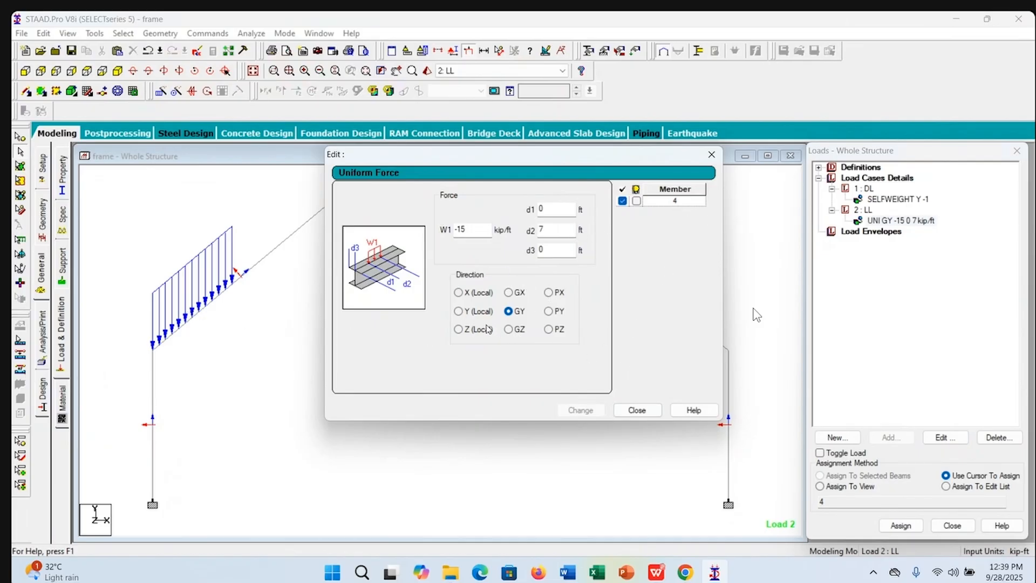
# Restore the uniform load's direction to Y (Local) and finish editing it
pyautogui.click(458, 312)
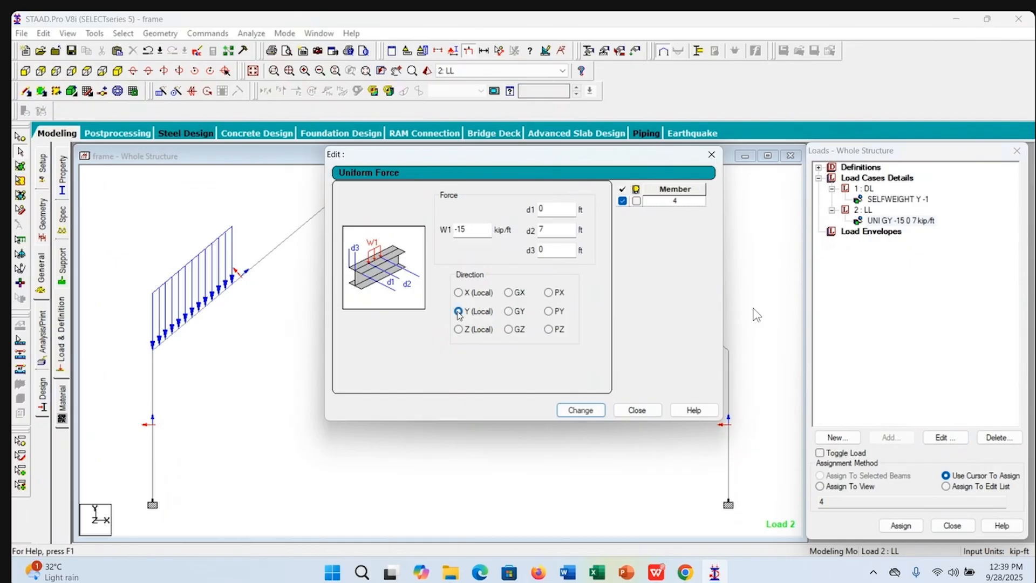
pyautogui.click(582, 411)
pyautogui.click(637, 410)
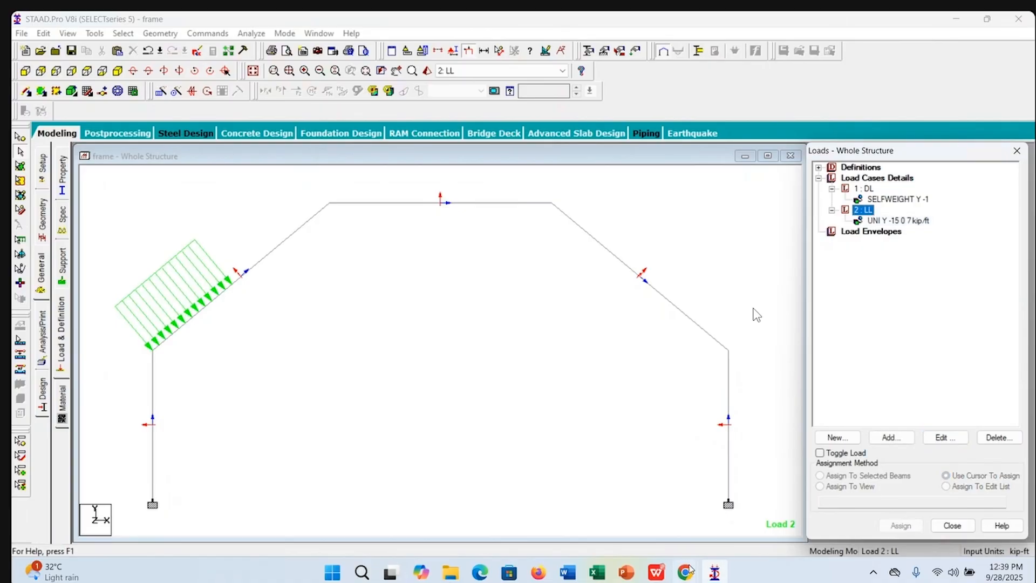
# Switch to the PDF manual and examine the remaining live loads in the frame figure
pyautogui.click(657, 571)
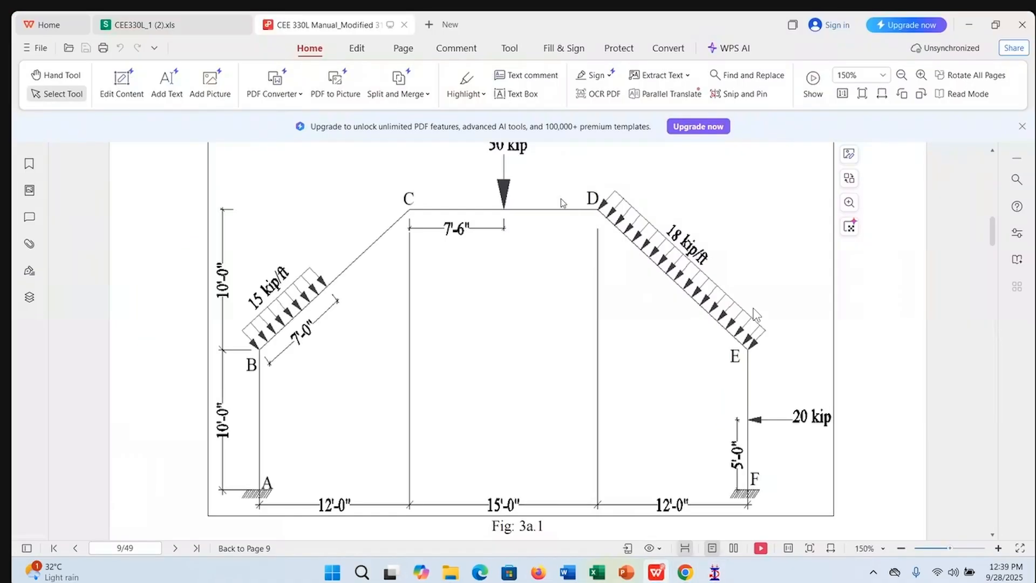
pyautogui.scroll(3, 529, 265)
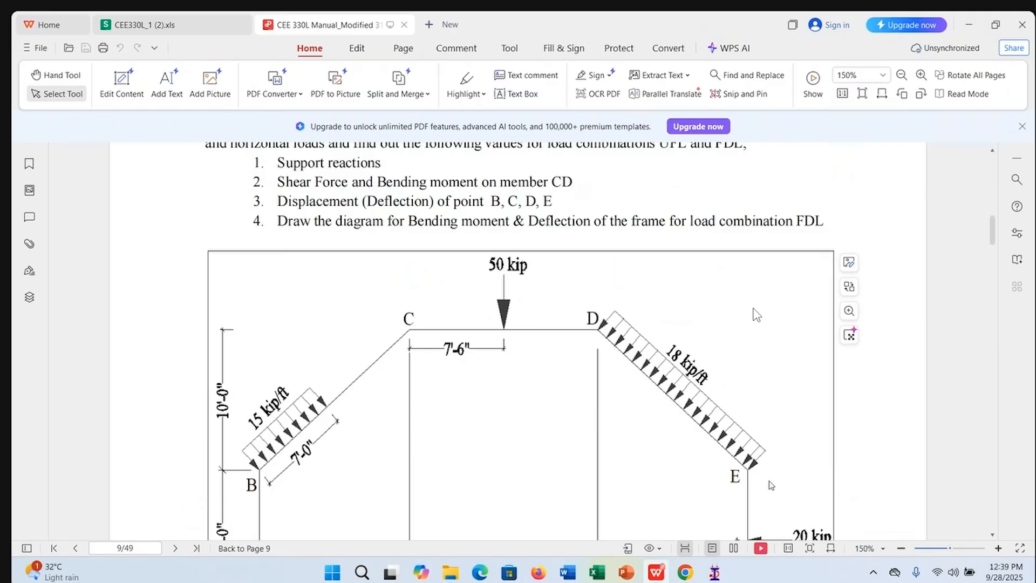
# Return to STAAD.Pro and add a concentrated member force of -50 kip at d1 7.5 ft in Y (Local) to load case LL
pyautogui.scroll(-3, 772, 481)
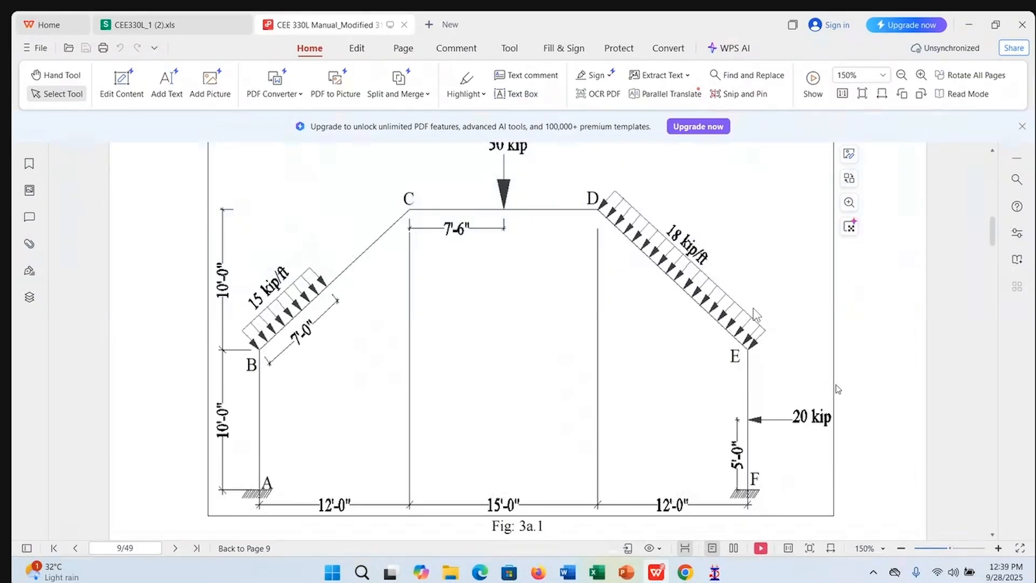
pyautogui.click(715, 573)
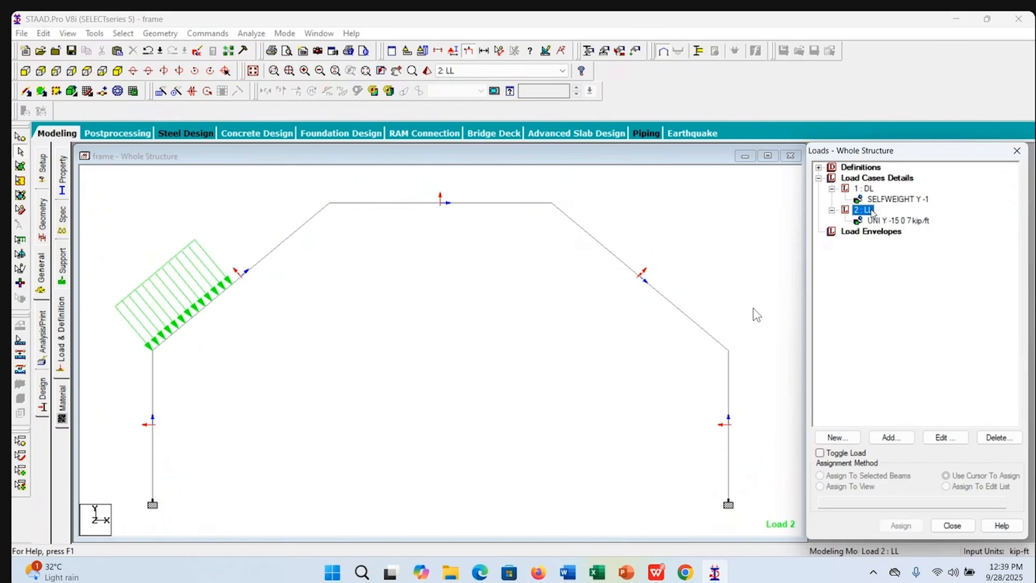
pyautogui.click(891, 437)
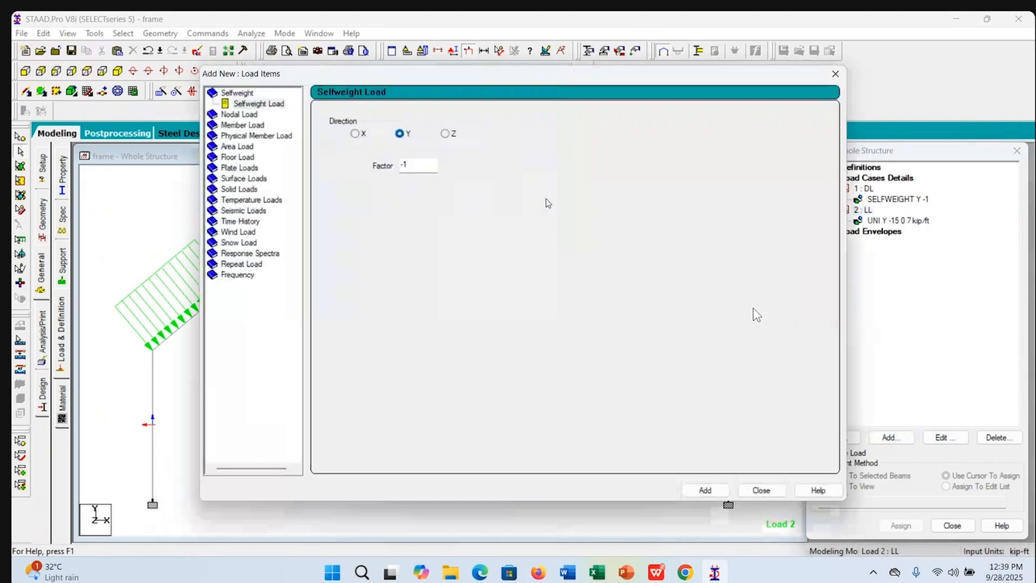
pyautogui.doubleClick(235, 126)
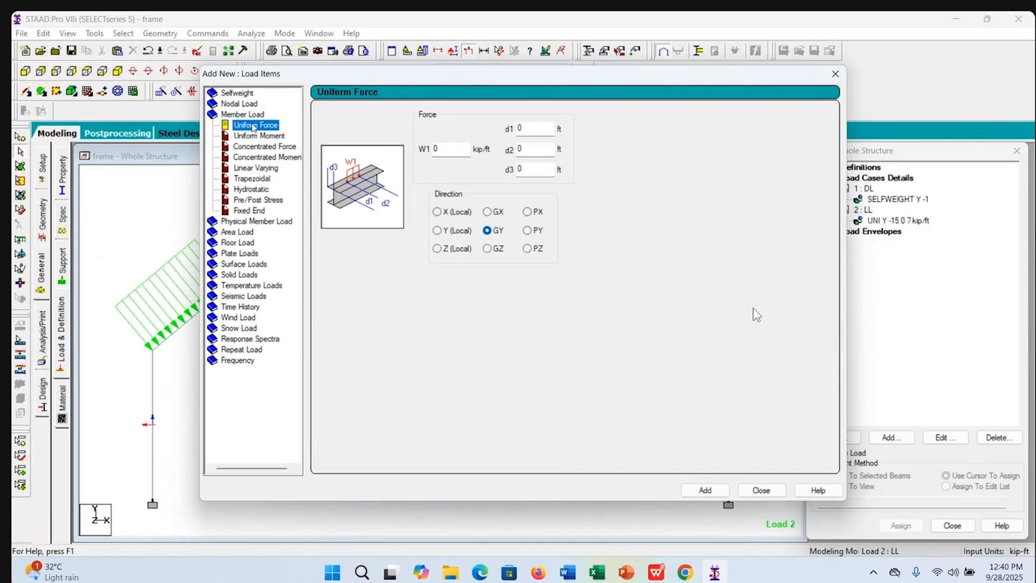
pyautogui.click(259, 147)
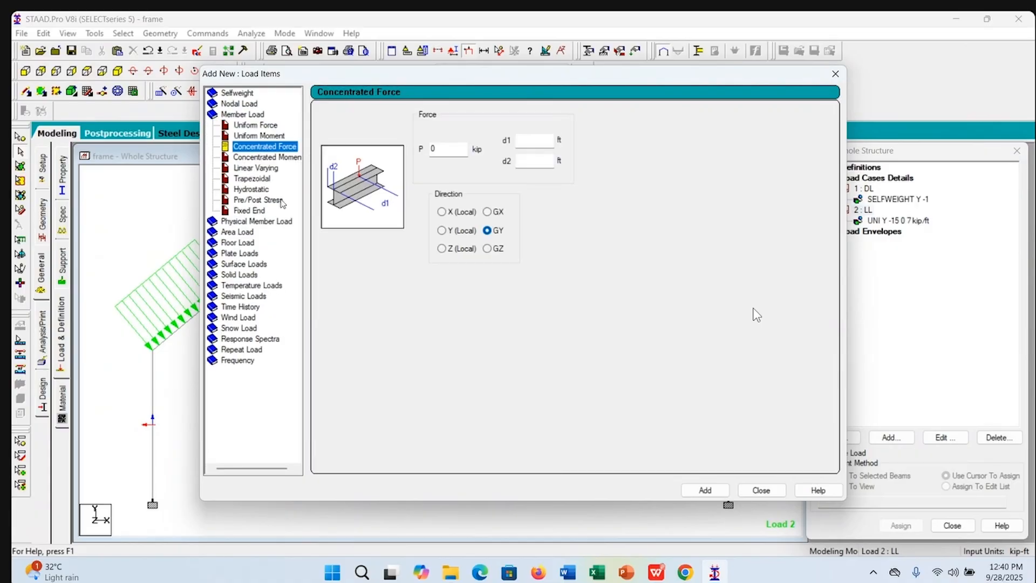
pyautogui.press('Tab')
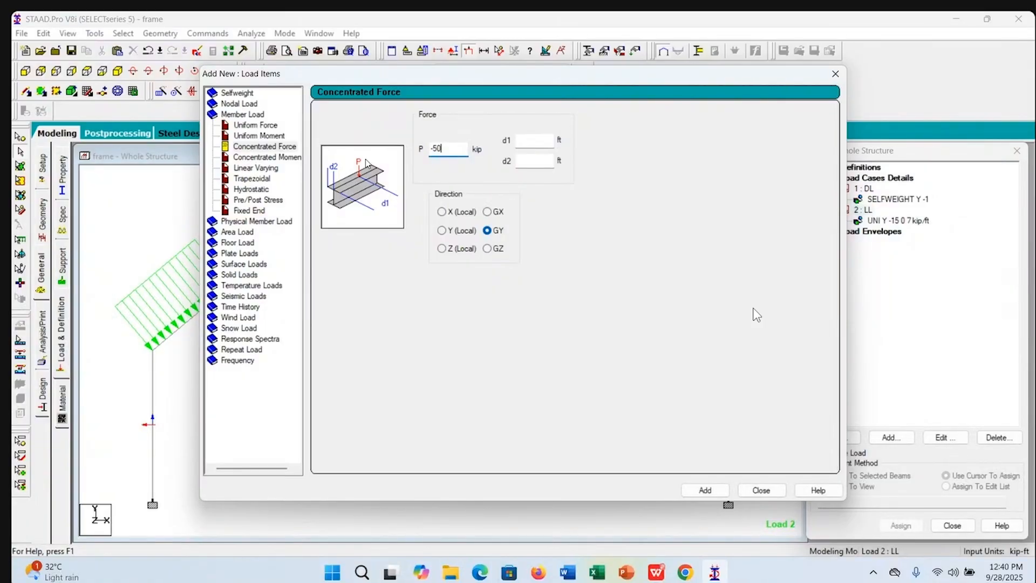
pyautogui.click(651, 576)
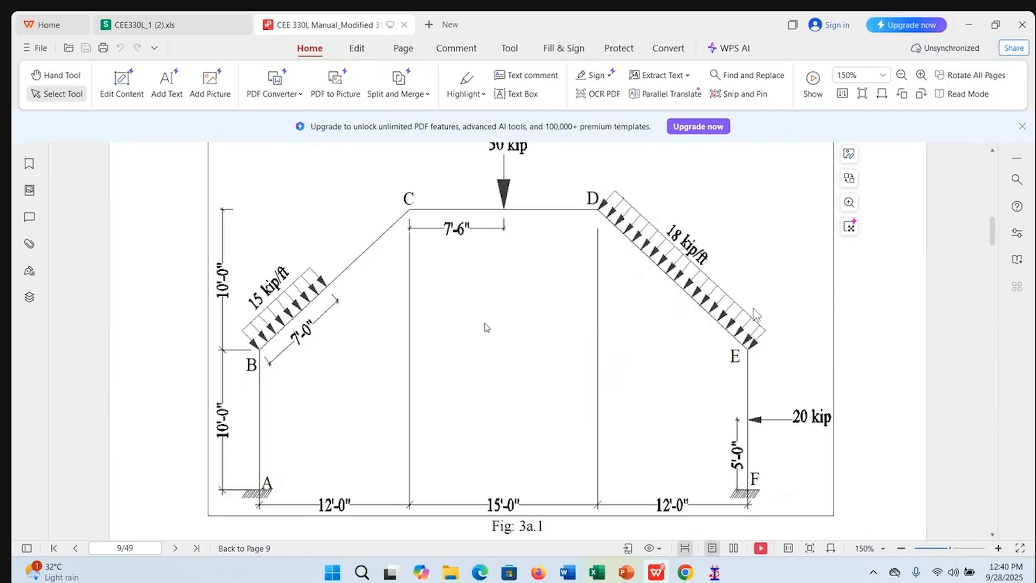
pyautogui.click(714, 575)
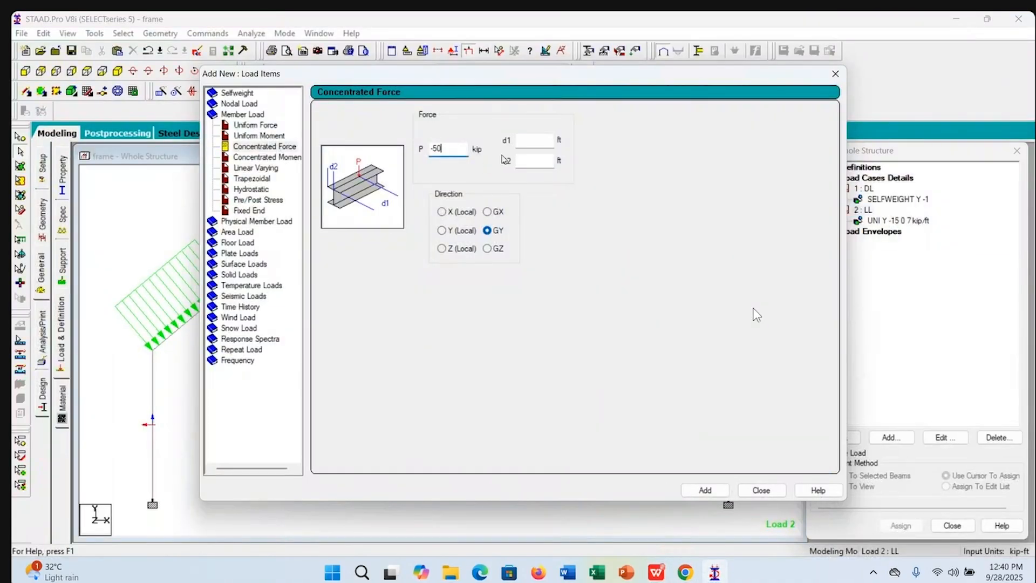
pyautogui.click(533, 143)
pyautogui.click(441, 234)
pyautogui.click(703, 491)
pyautogui.moveTo(614, 76); pyautogui.dragTo(576, 76)
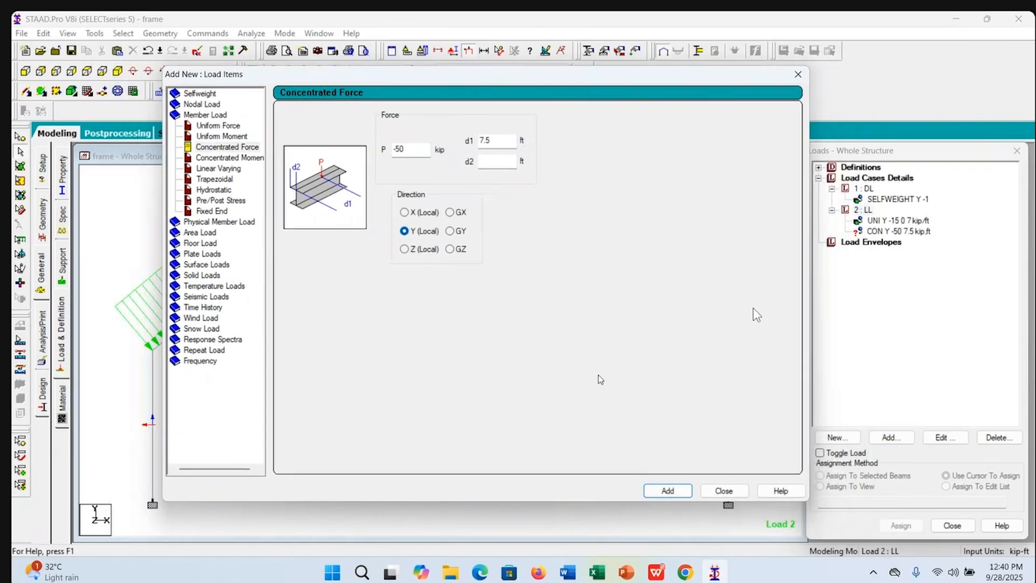
# Check the manual's figure and add a full-length uniform member force of -18 kip/ft in Y (Local) to load case LL
pyautogui.click(657, 572)
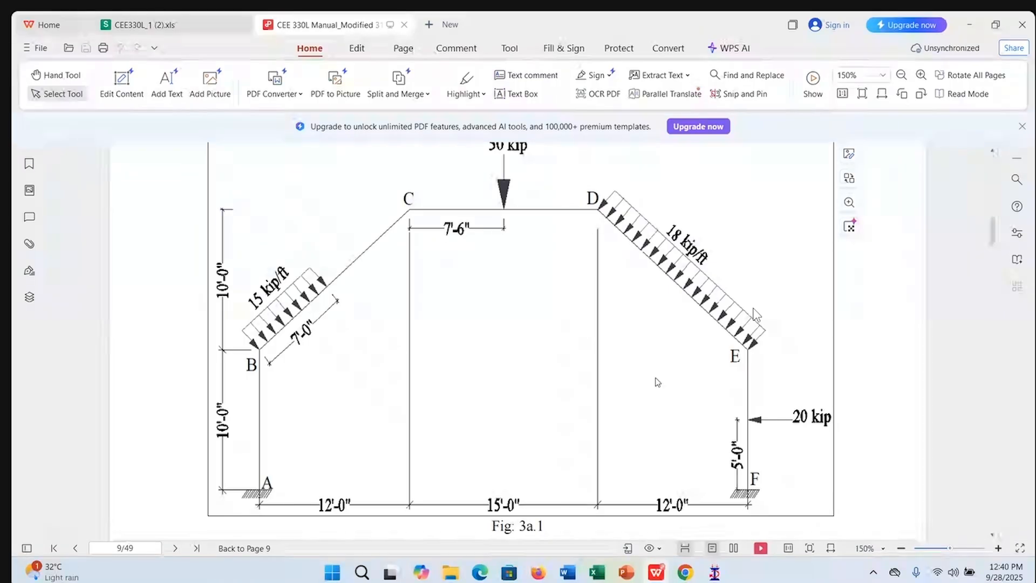
pyautogui.moveTo(715, 571)
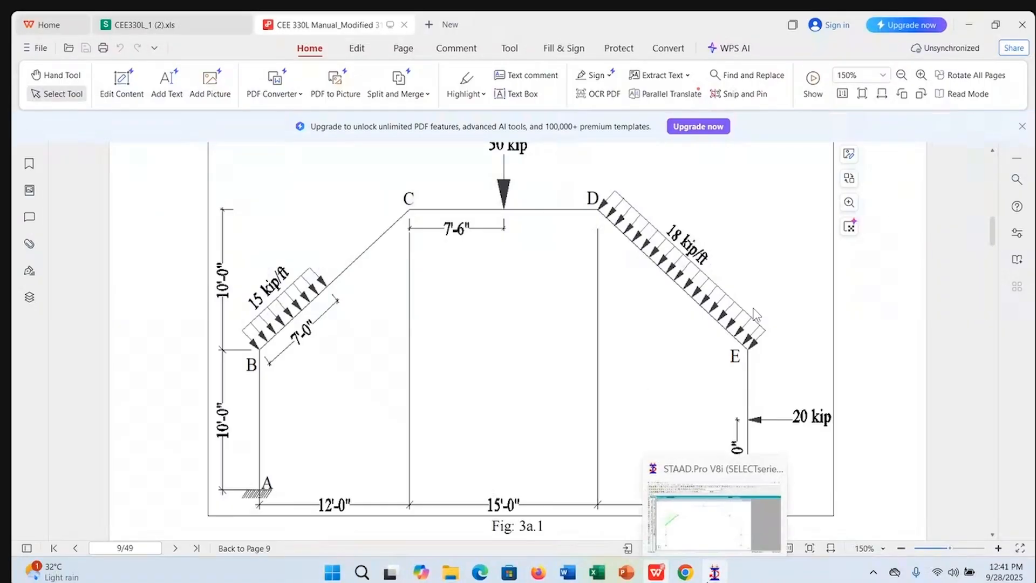
pyautogui.click(775, 470)
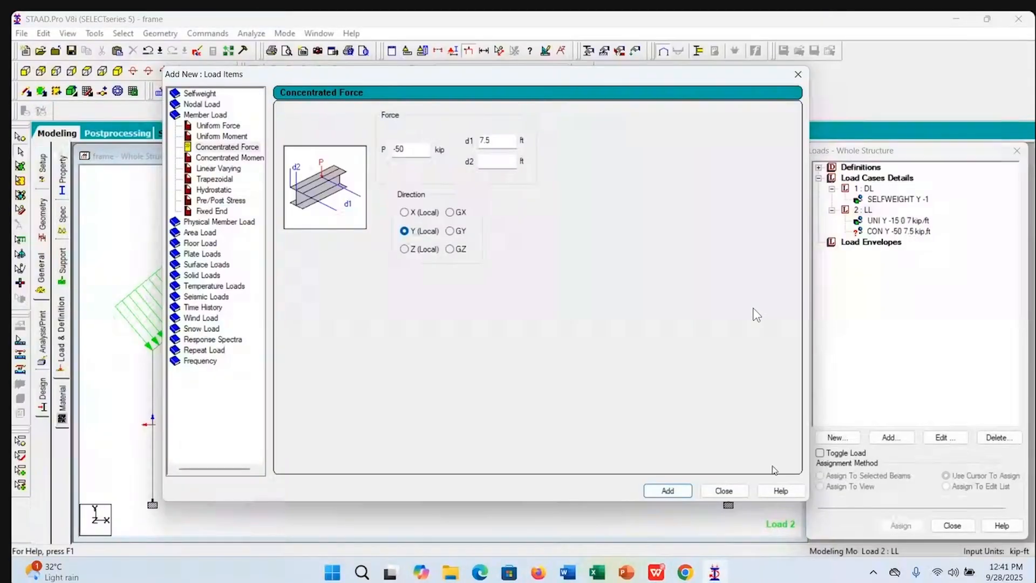
pyautogui.click(214, 126)
pyautogui.click(417, 145)
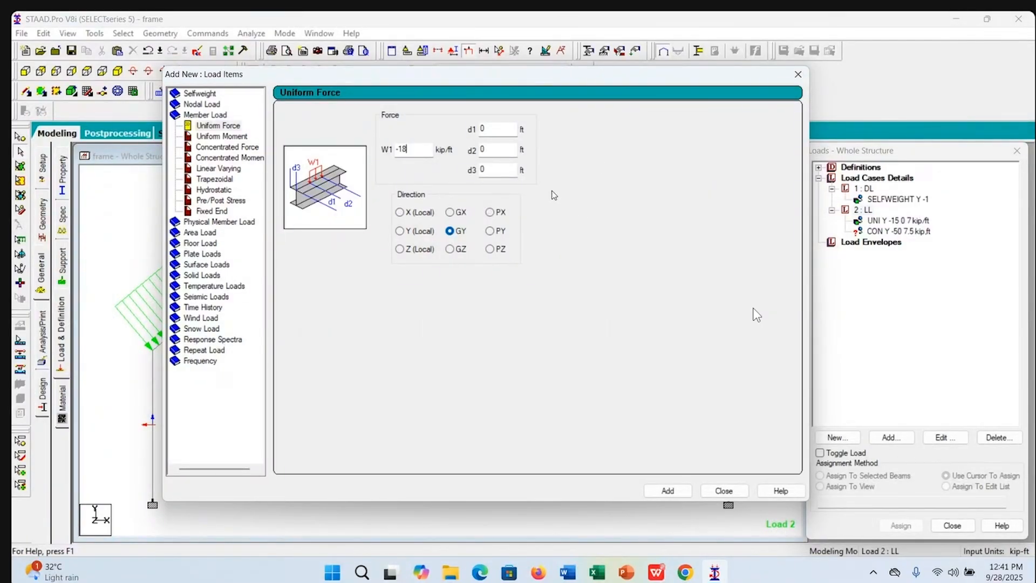
pyautogui.click(400, 231)
pyautogui.click(662, 492)
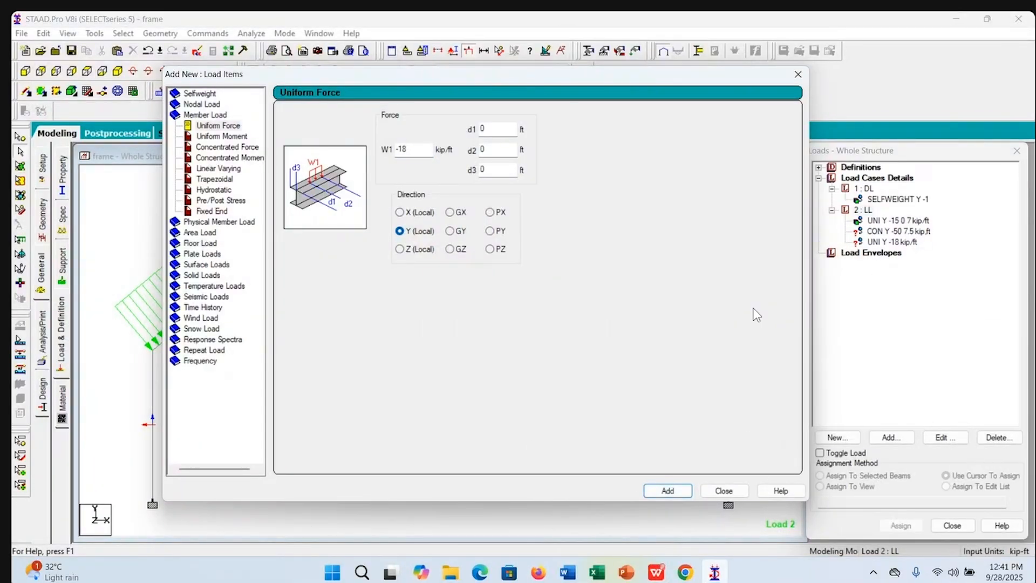
# Check the column load in the manual's figure and add a 20 kip concentrated force at d1 5 ft in Y (Local), finishing the load items
pyautogui.click(663, 574)
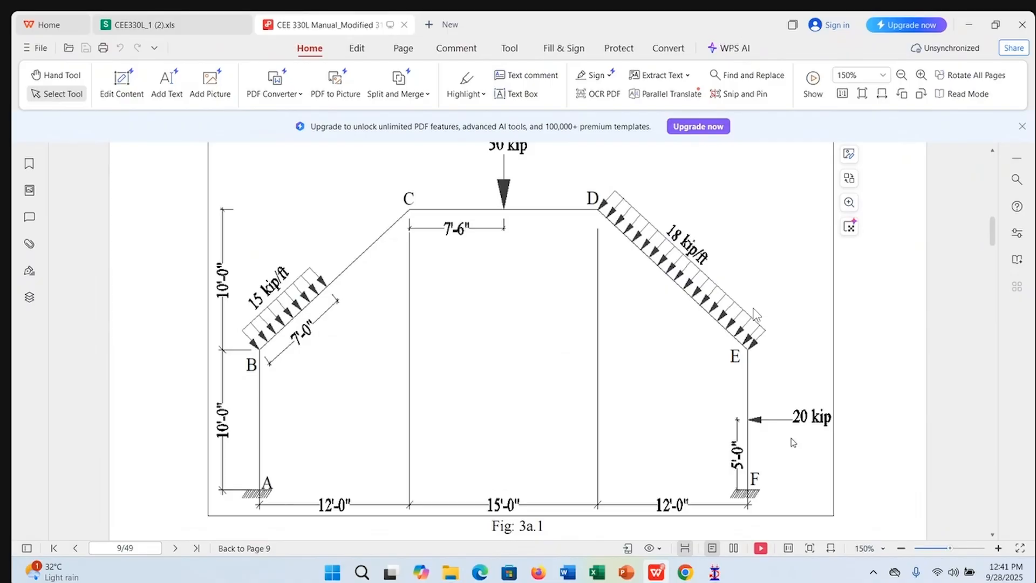
pyautogui.click(717, 576)
pyautogui.moveTo(729, 87); pyautogui.dragTo(562, 84)
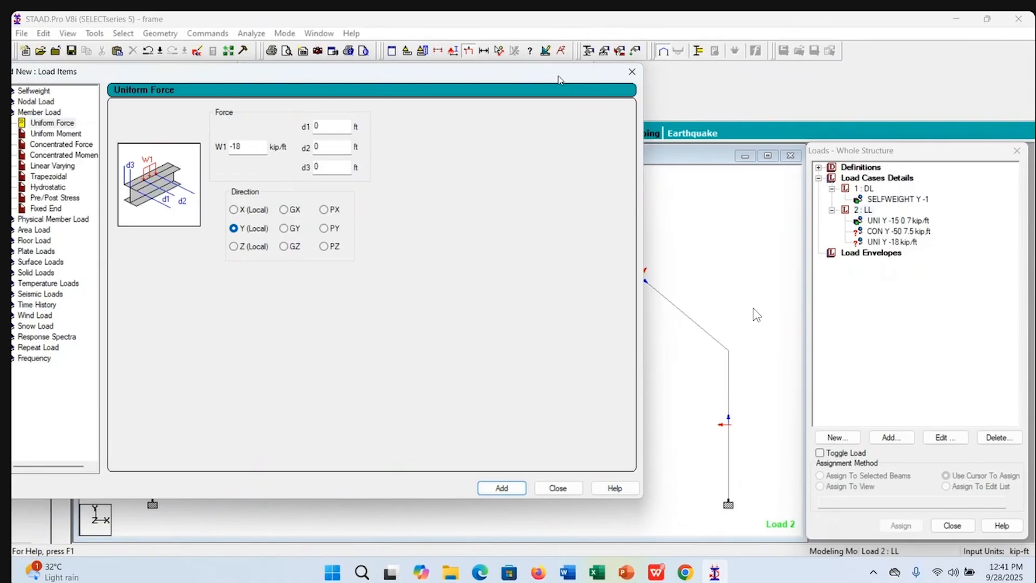
pyautogui.moveTo(562, 80); pyautogui.dragTo(674, 96)
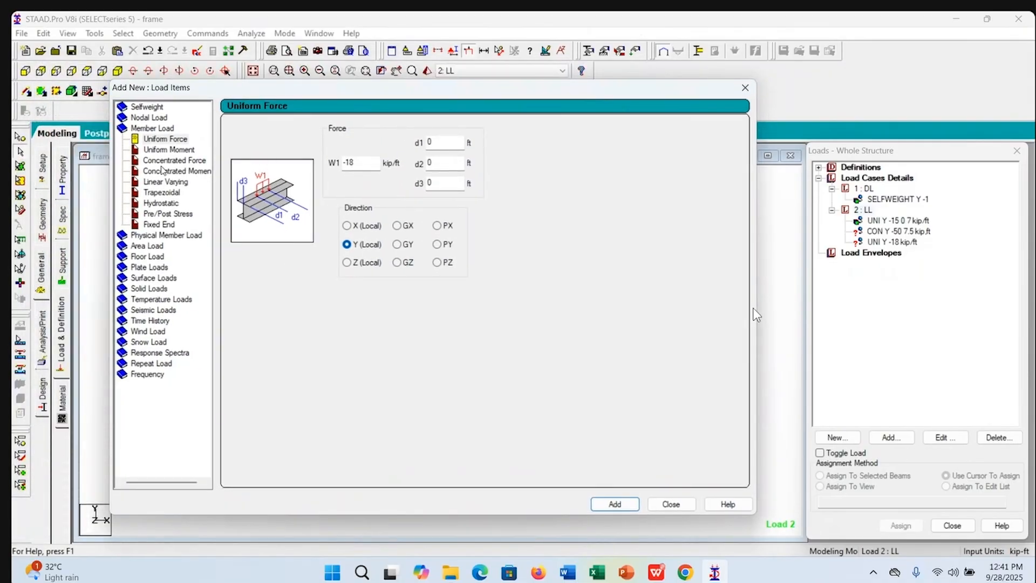
pyautogui.click(171, 162)
pyautogui.click(349, 169)
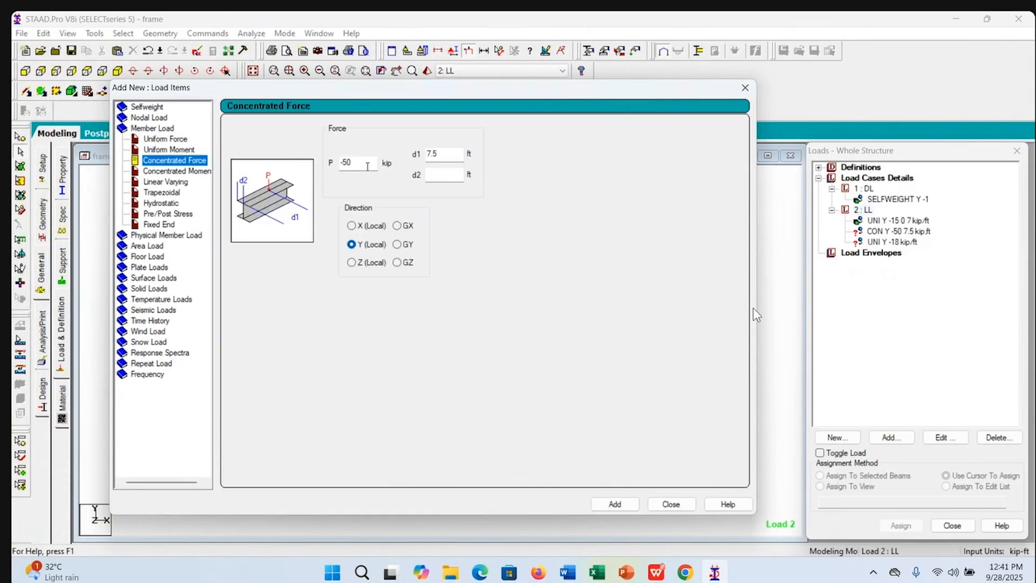
pyautogui.moveTo(367, 167); pyautogui.dragTo(306, 162)
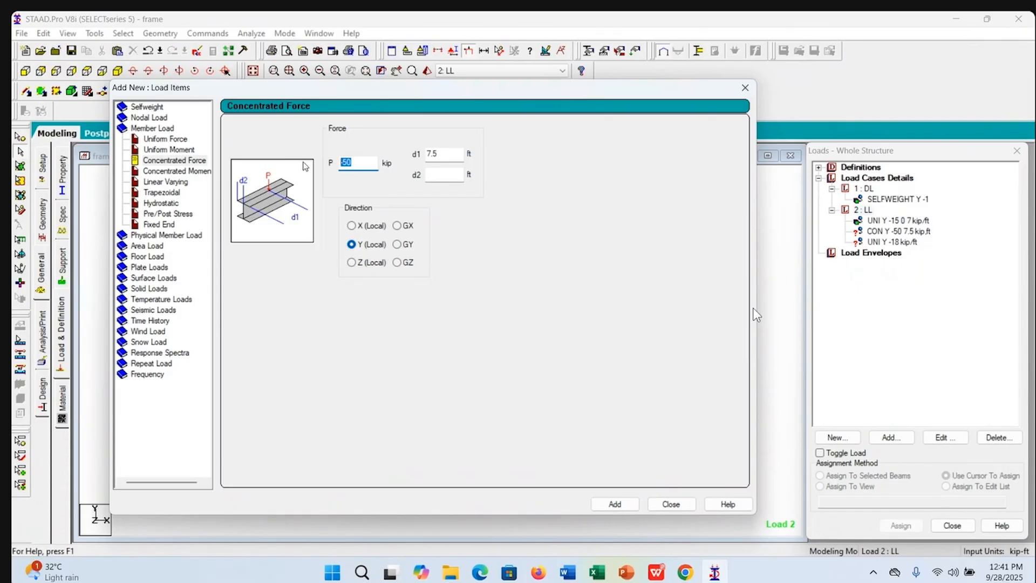
pyautogui.write('20')
pyautogui.moveTo(448, 155); pyautogui.dragTo(432, 155)
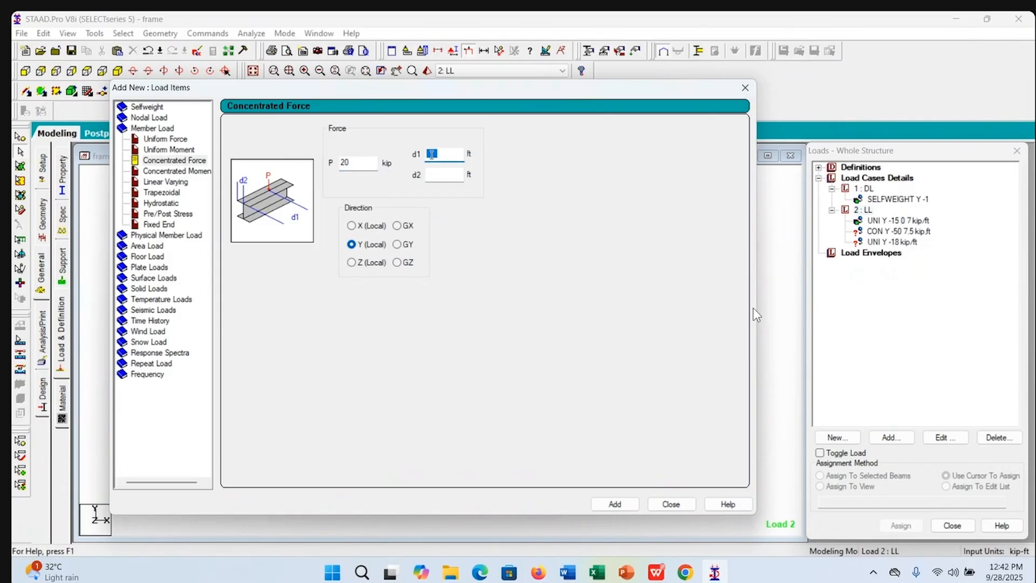
pyautogui.write('5')
pyautogui.click(614, 504)
pyautogui.click(675, 505)
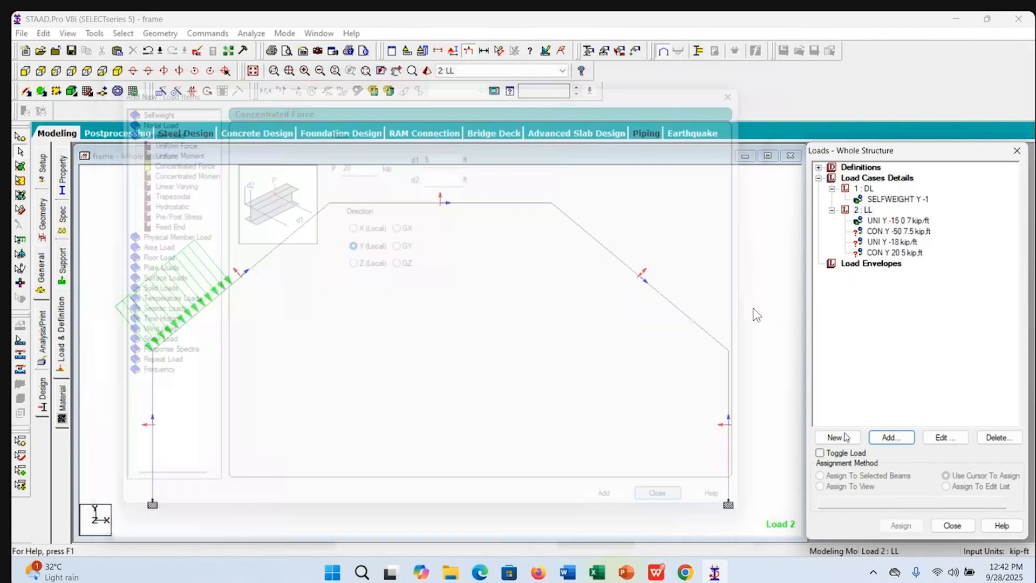
# Decline the auto save and assign the CON Y -50 7.5 load to the top horizontal beam using Assign To Selected Beams
pyautogui.click(900, 223)
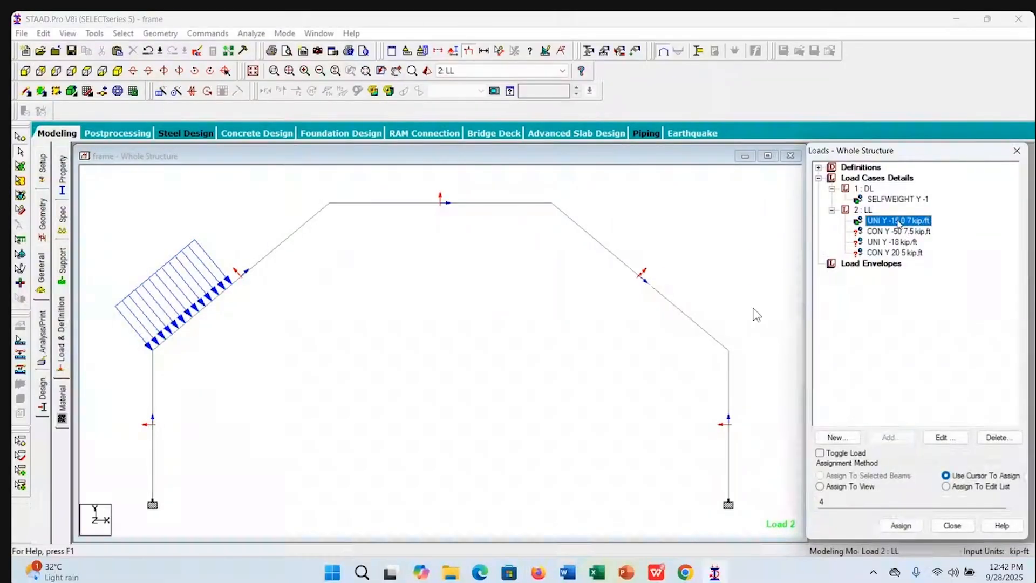
pyautogui.click(900, 233)
pyautogui.click(898, 252)
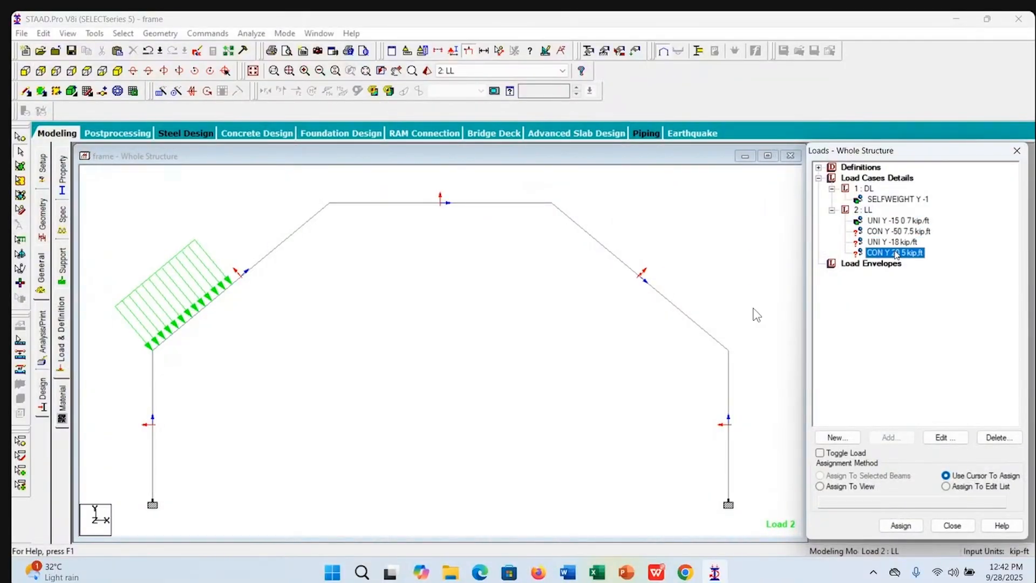
pyautogui.click(899, 232)
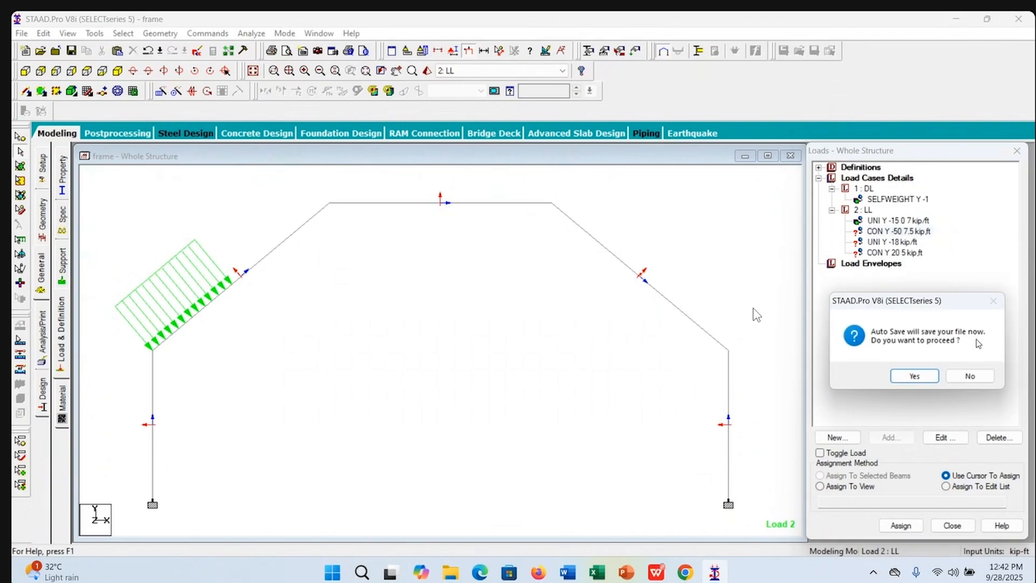
pyautogui.click(971, 376)
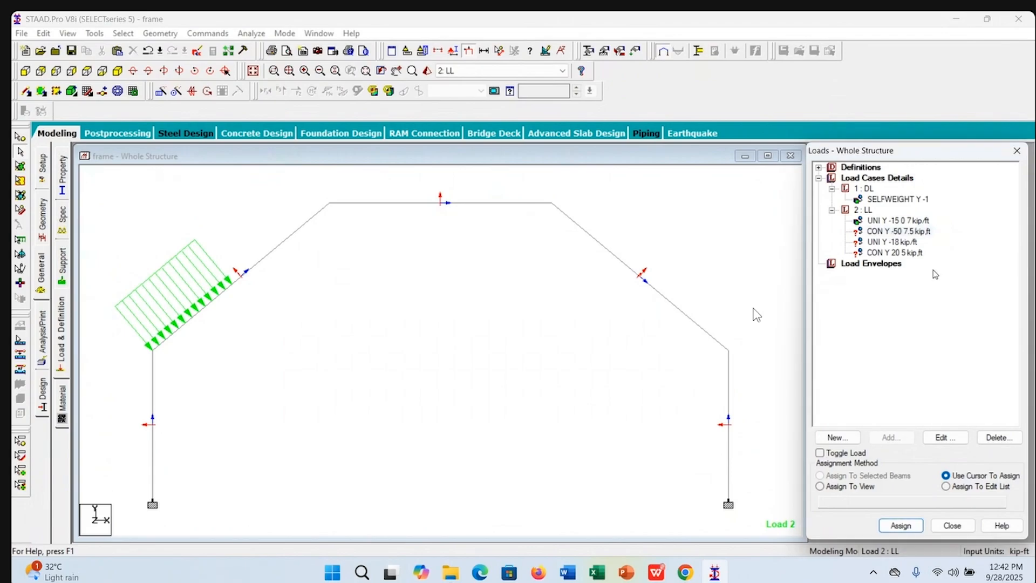
pyautogui.click(909, 232)
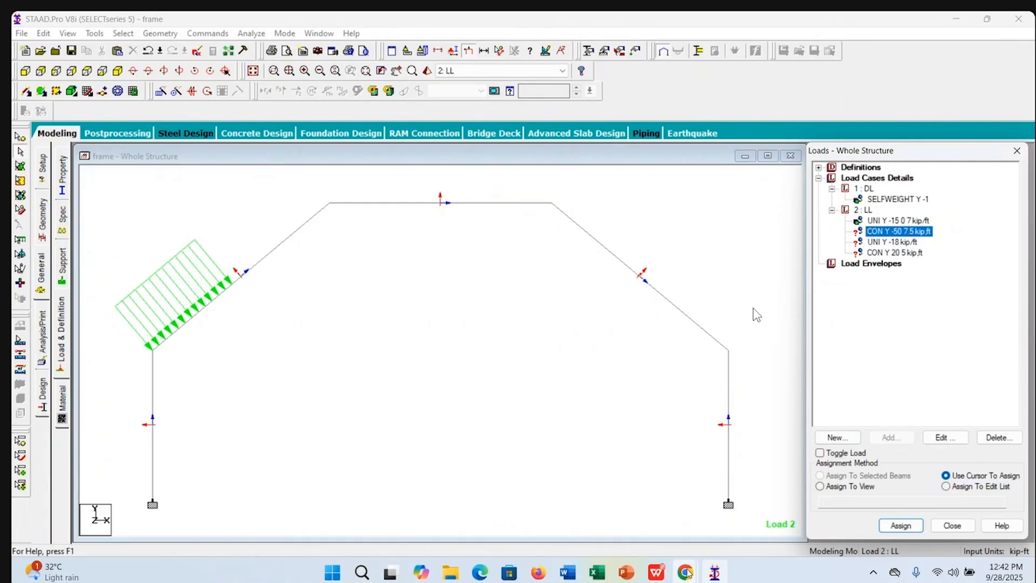
pyautogui.click(657, 573)
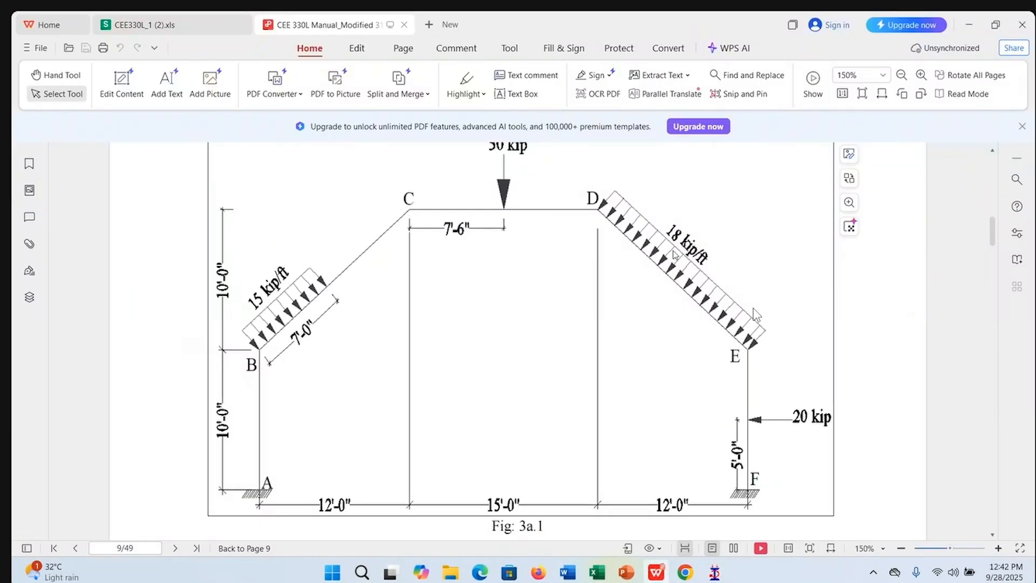
pyautogui.click(714, 573)
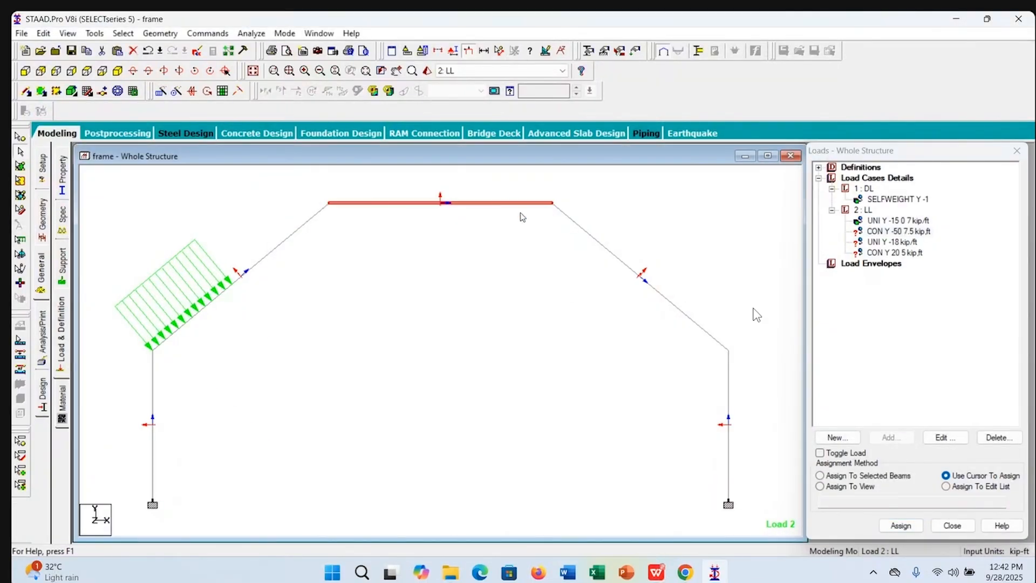
pyautogui.click(821, 476)
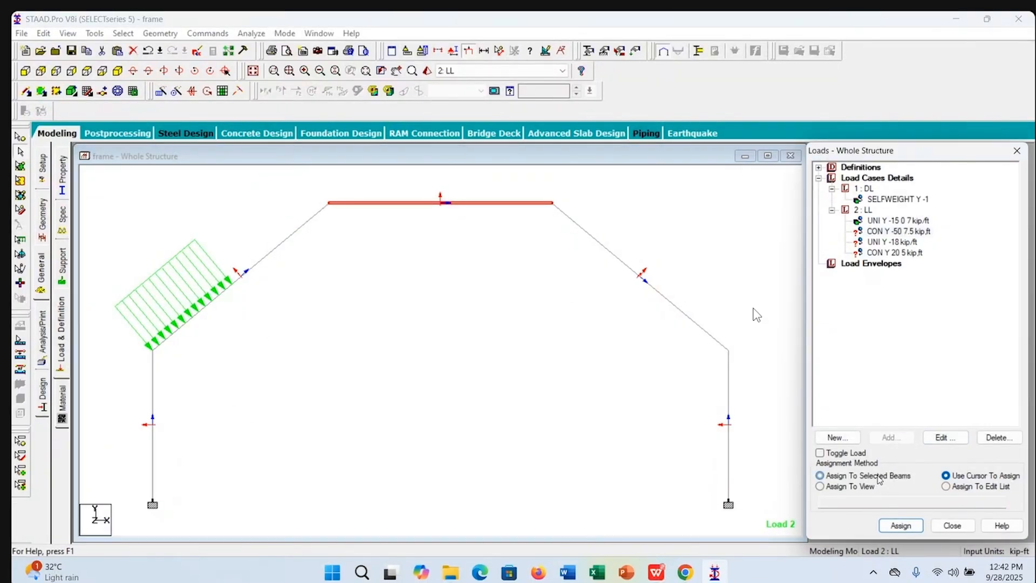
pyautogui.click(901, 525)
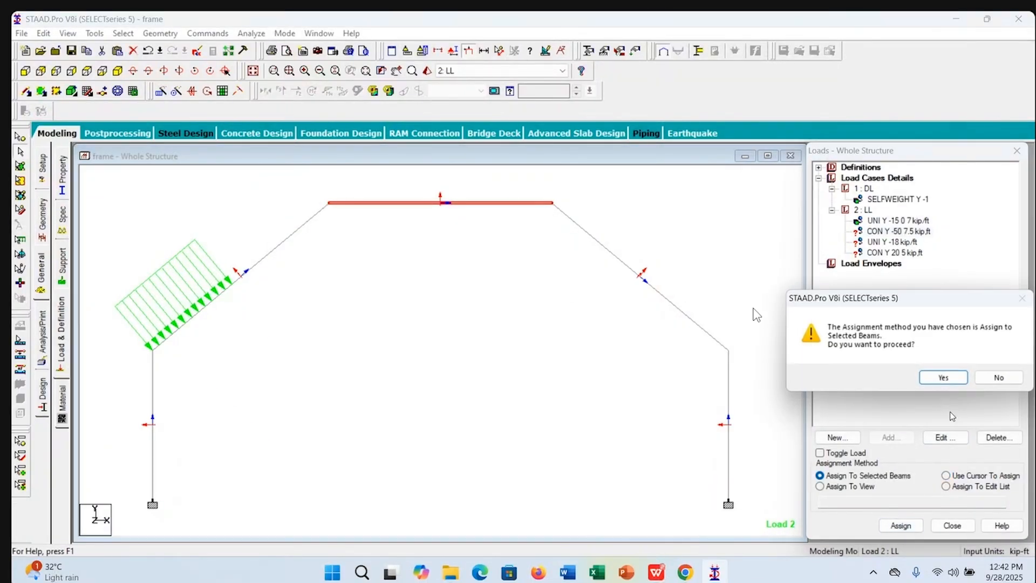
pyautogui.click(944, 377)
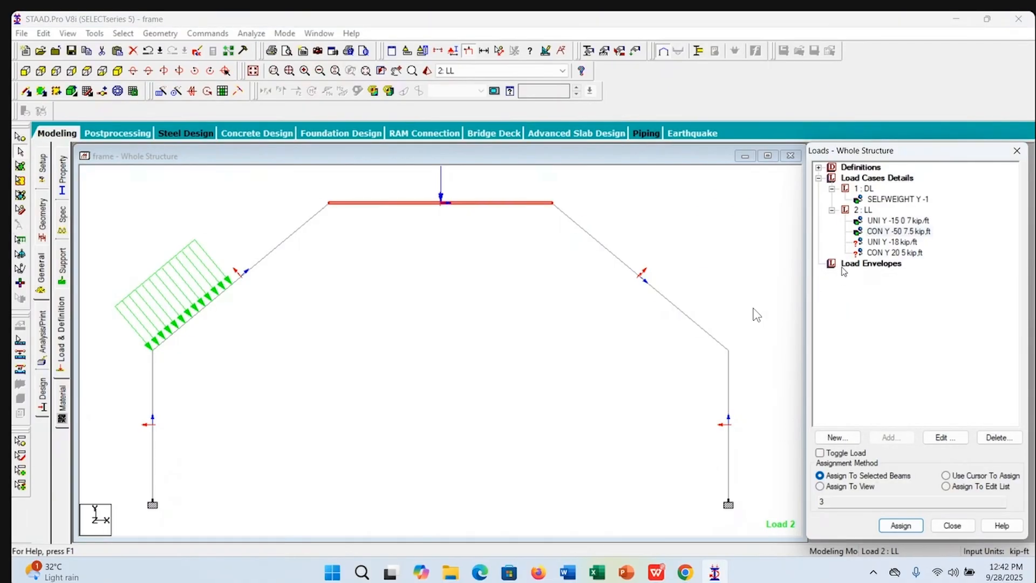
# Assign the UNI Y -18 kip/ft load to the right sloping beam using Assign To Selected Beams
pyautogui.click(896, 243)
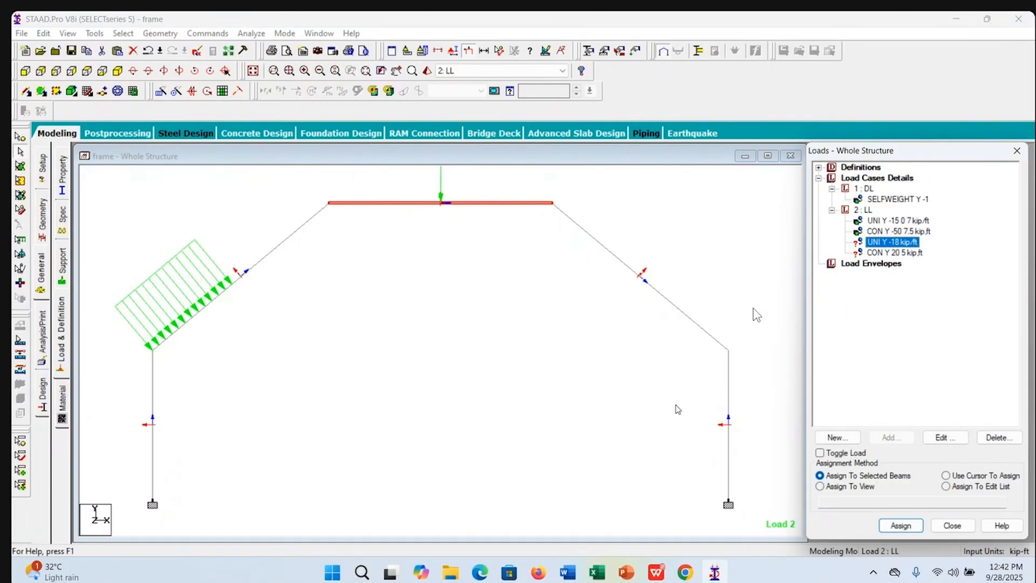
pyautogui.click(617, 263)
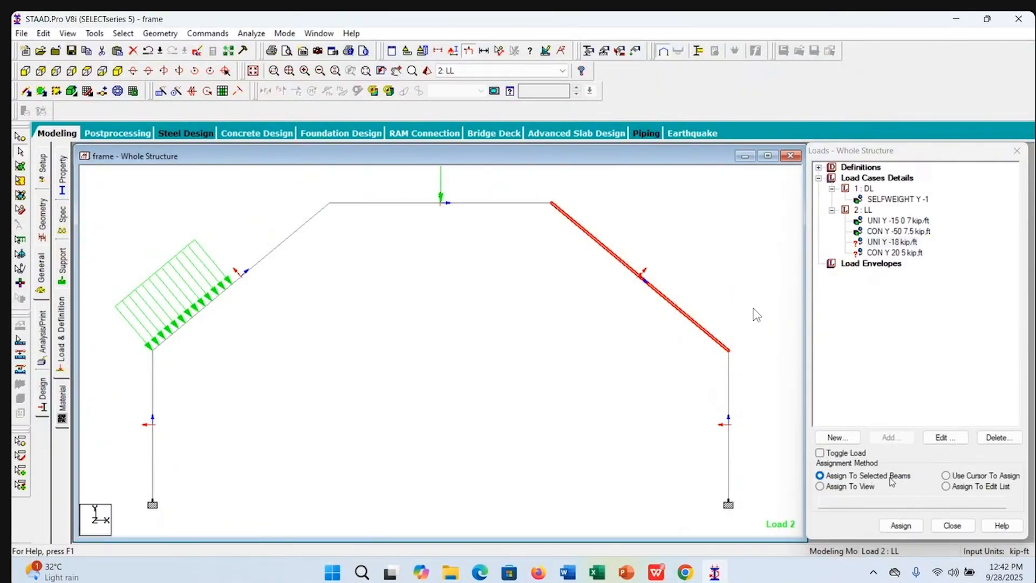
pyautogui.click(901, 525)
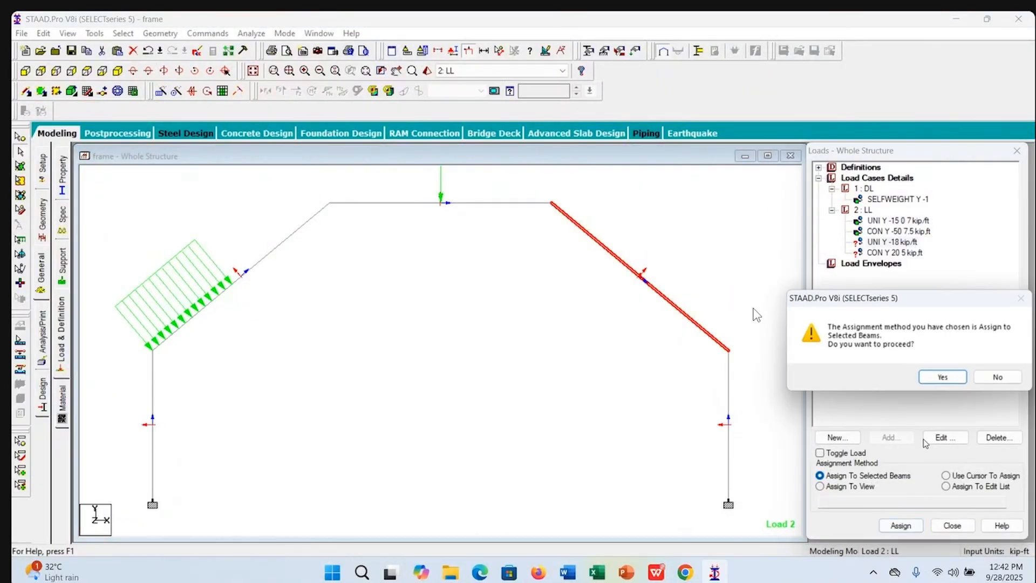
pyautogui.click(943, 377)
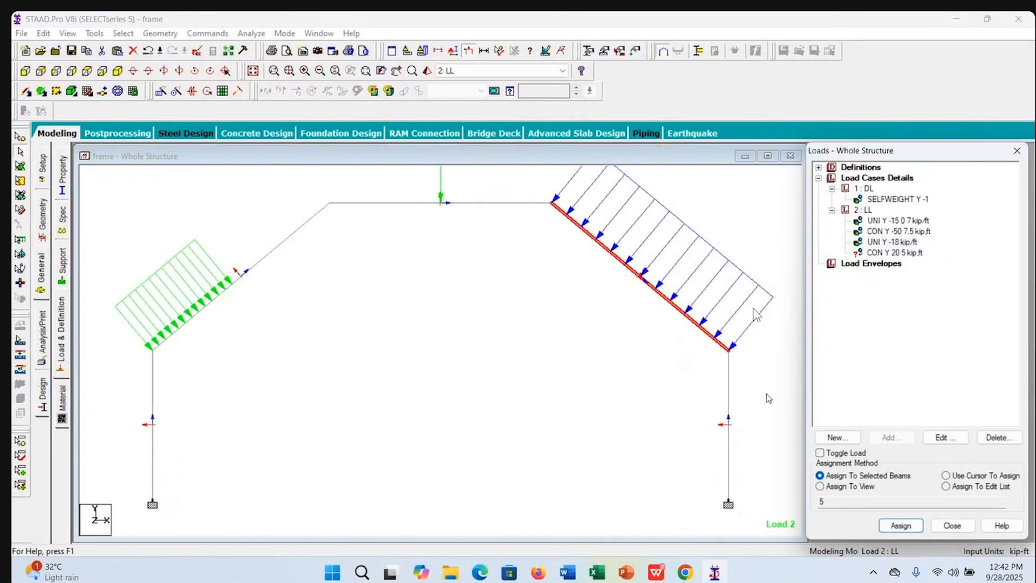
# Assign the CON Y 20 5 load to the right column using Assign To Selected Beams
pyautogui.click(910, 254)
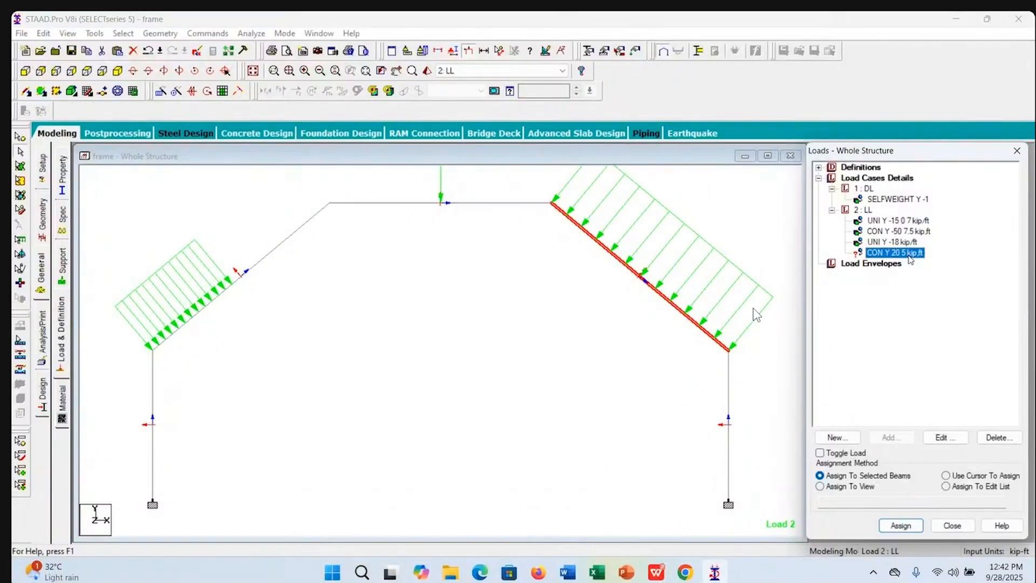
pyautogui.click(729, 406)
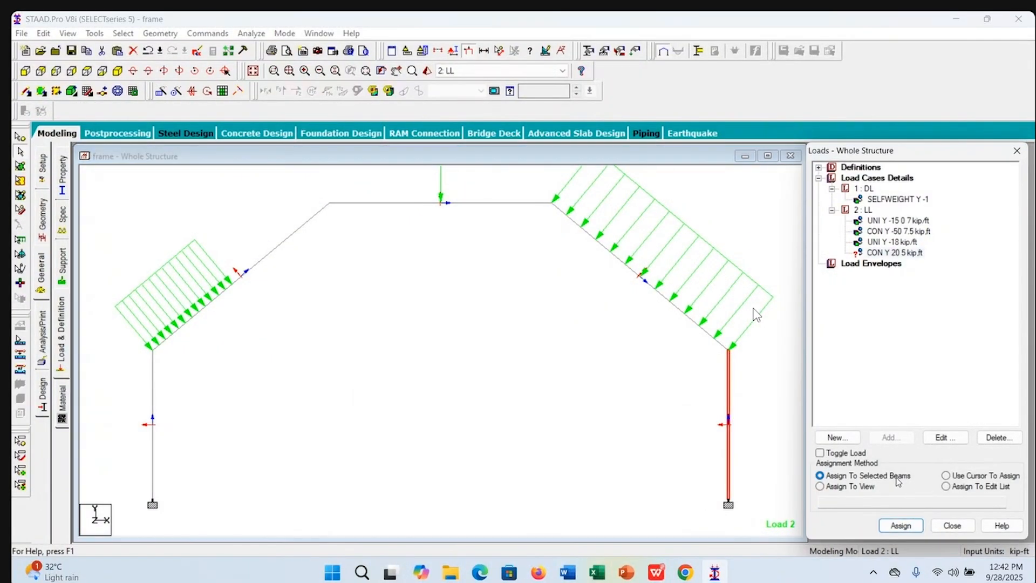
pyautogui.click(901, 525)
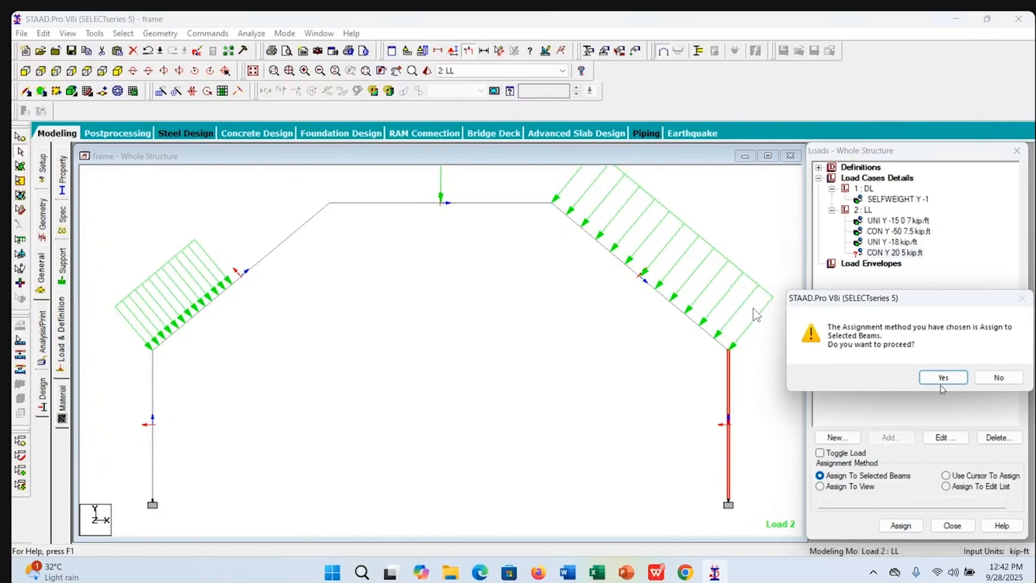
pyautogui.click(944, 379)
pyautogui.click(565, 419)
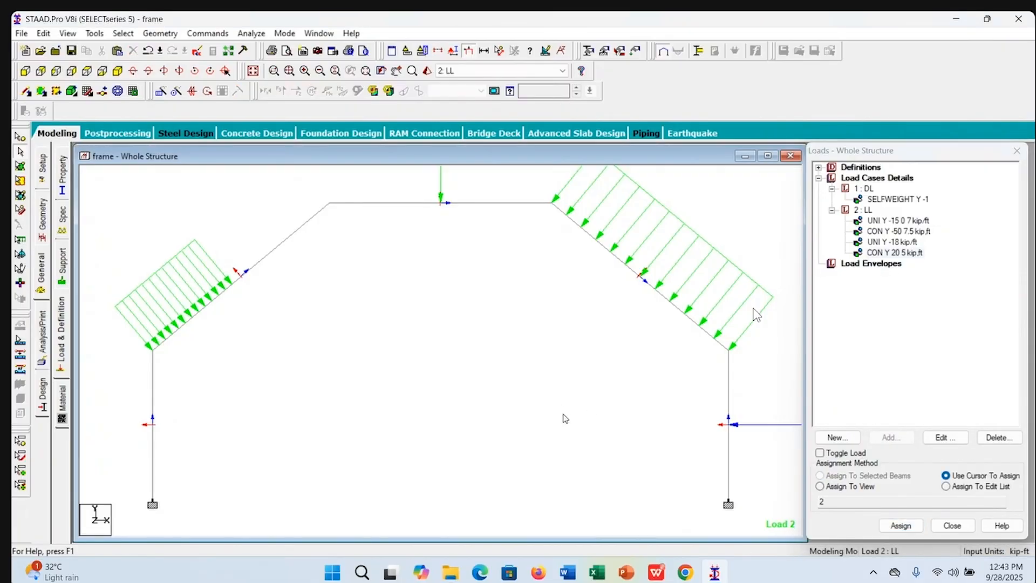
pyautogui.scroll(-2, 488, 419)
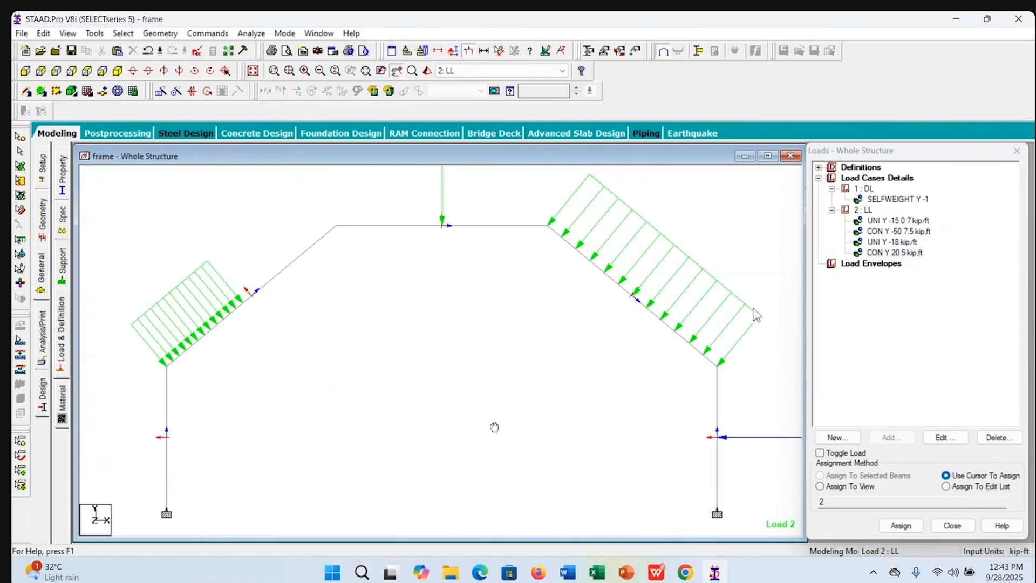
pyautogui.click(252, 75)
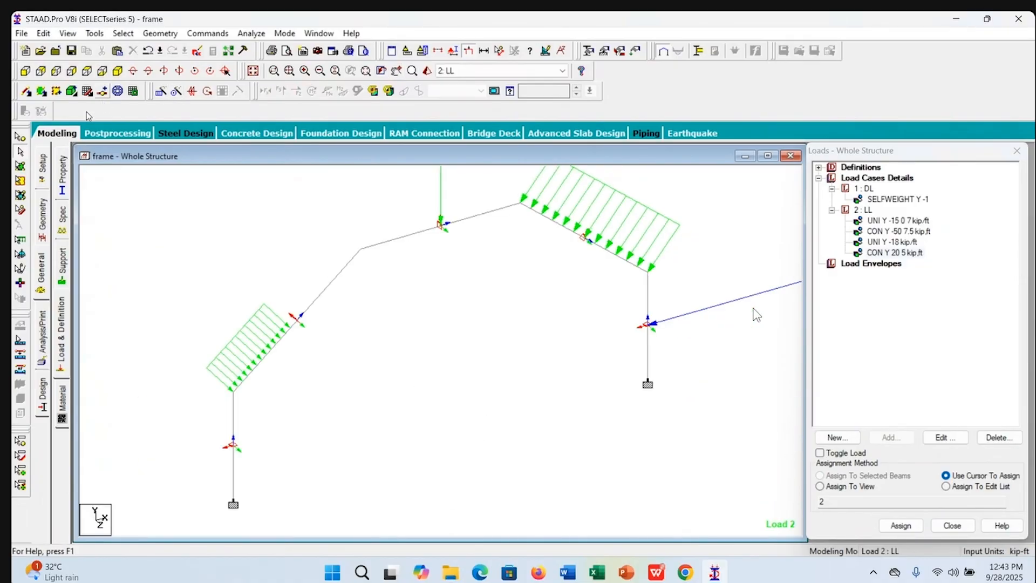
pyautogui.click(26, 71)
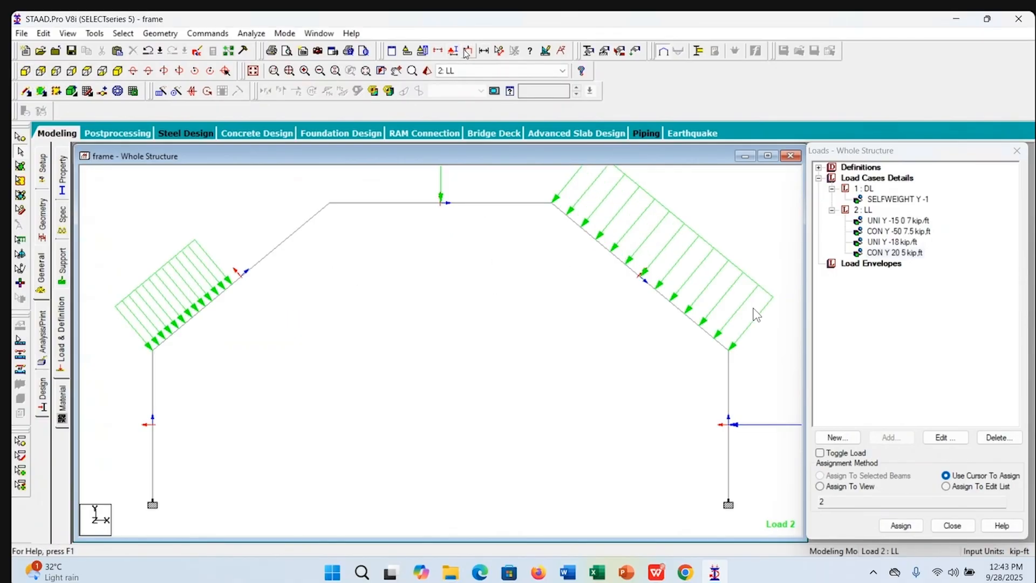
pyautogui.moveTo(512, 316)
pyautogui.mouseDown(button='middle')
pyautogui.moveTo(524, 356)
pyautogui.moveTo(522, 339)
pyautogui.mouseUp(button='middle')
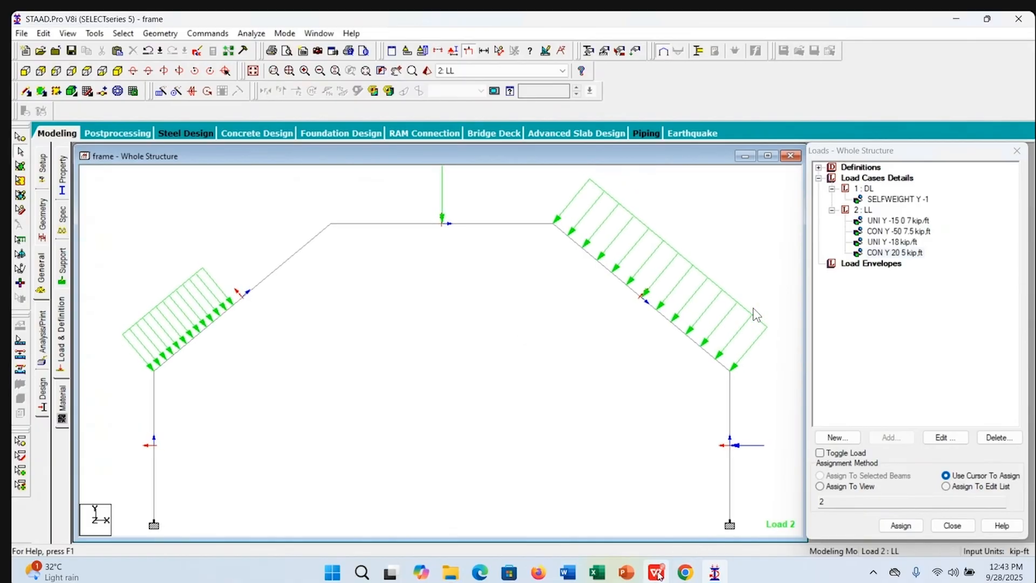
# Check the load combinations in the manual and open Define Combinations for a new entry in Load Cases Details
pyautogui.click(664, 510)
pyautogui.scroll(-5, 706, 405)
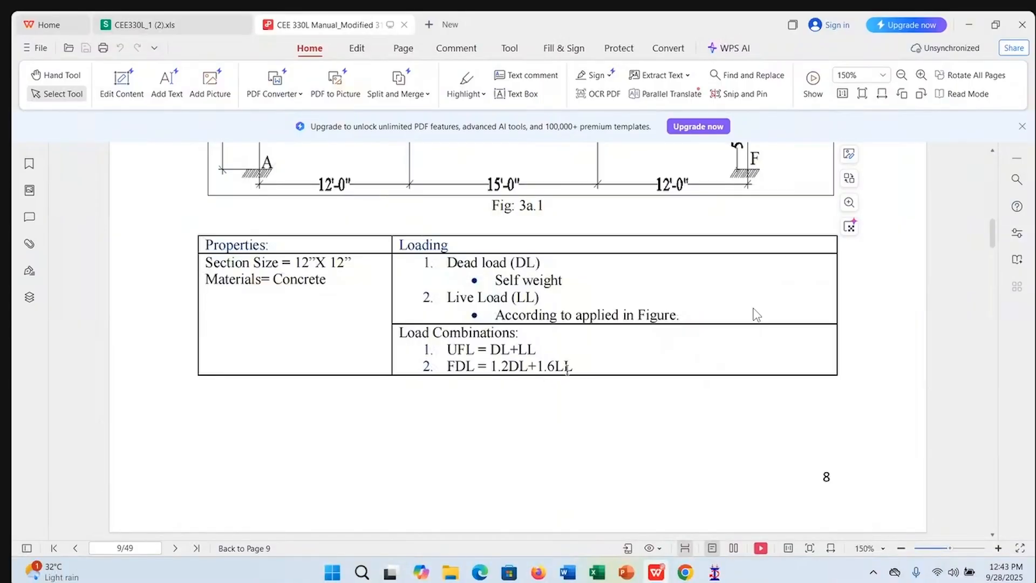
pyautogui.moveTo(576, 365); pyautogui.dragTo(423, 344)
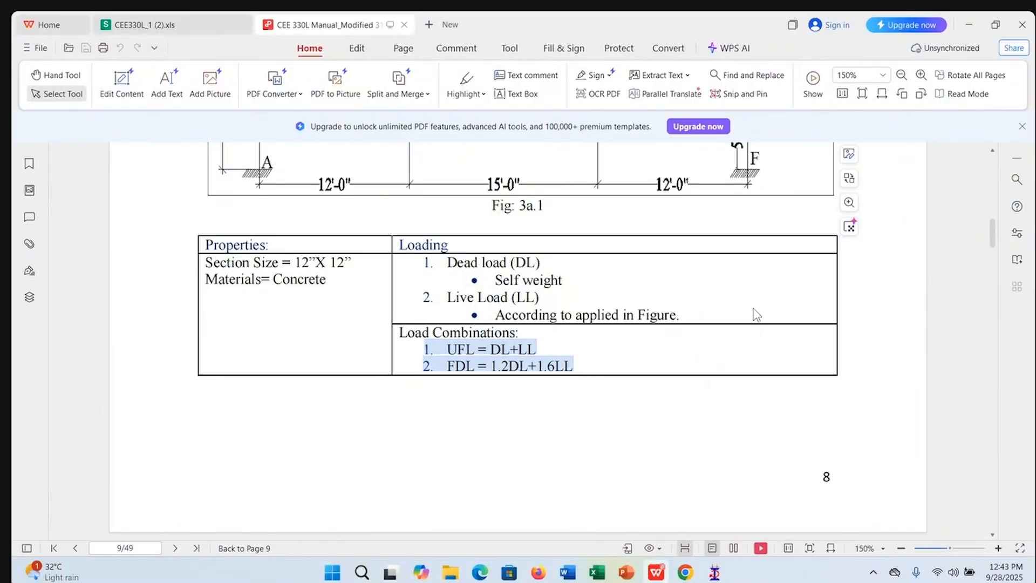
pyautogui.click(715, 571)
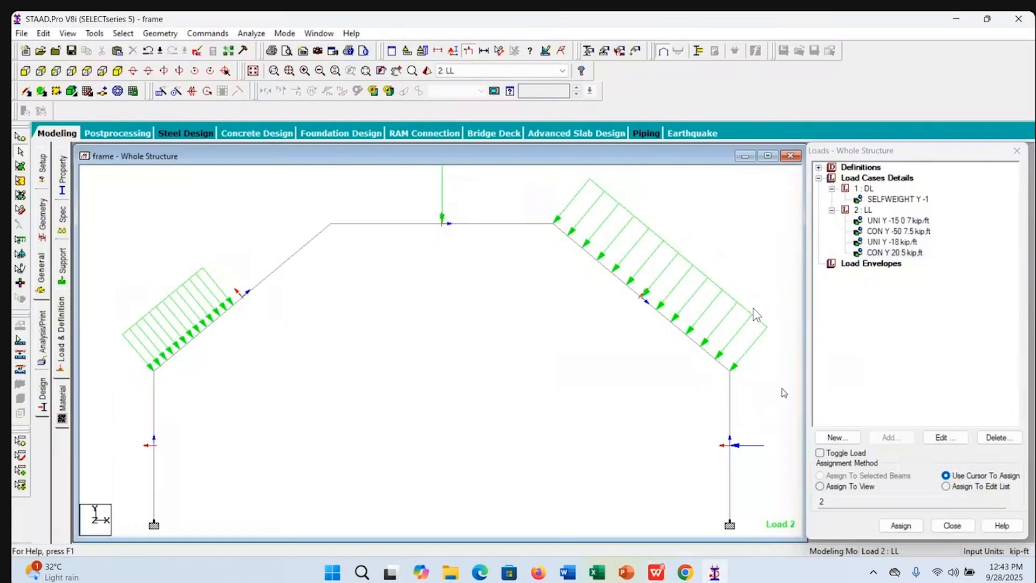
pyautogui.click(893, 180)
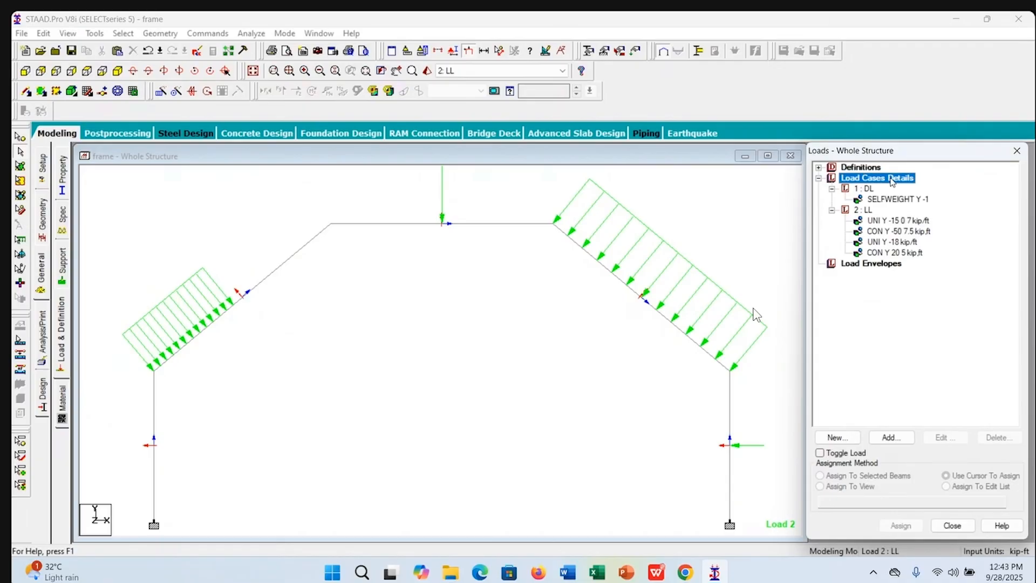
pyautogui.click(891, 438)
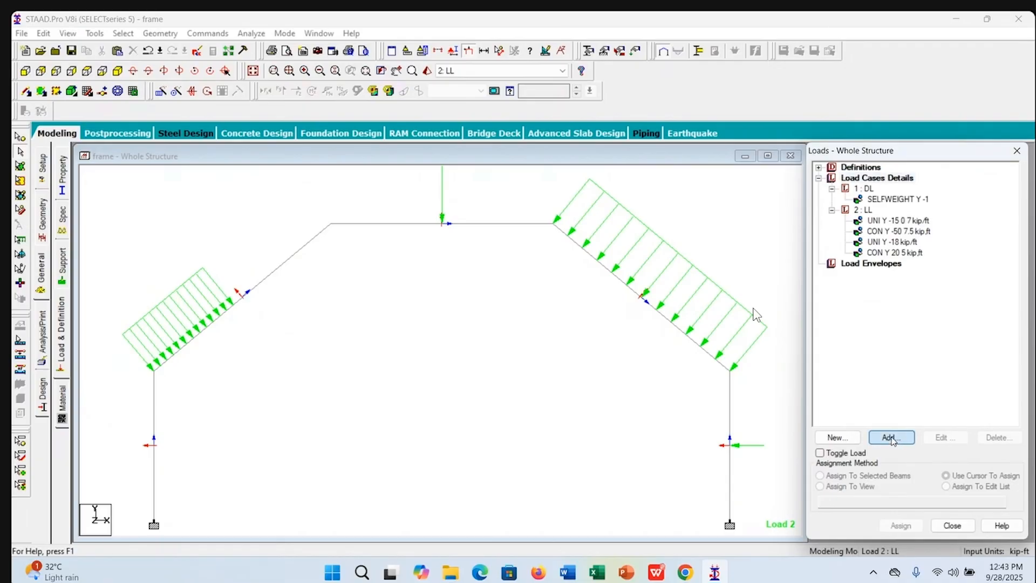
pyautogui.moveTo(589, 137); pyautogui.dragTo(592, 113)
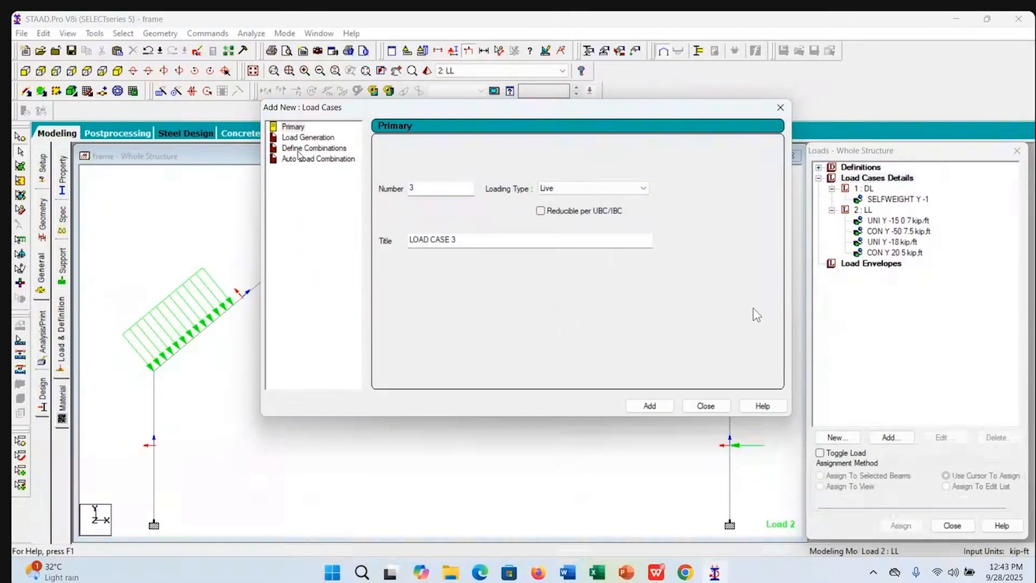
pyautogui.click(295, 155)
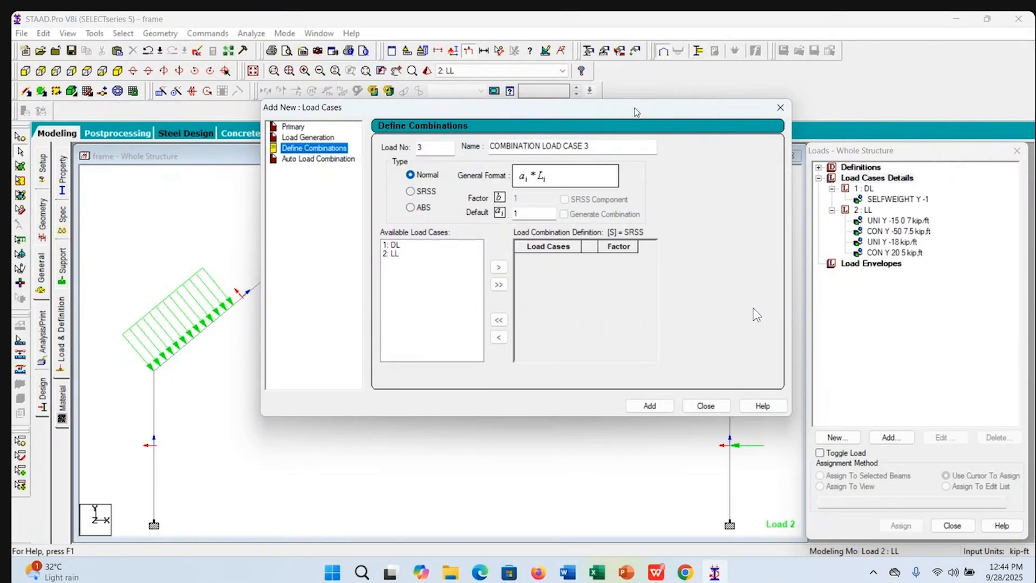
# Look up the first load combination in the manual and name combination load case 3 UFL
pyautogui.moveTo(607, 145); pyautogui.dragTo(489, 146)
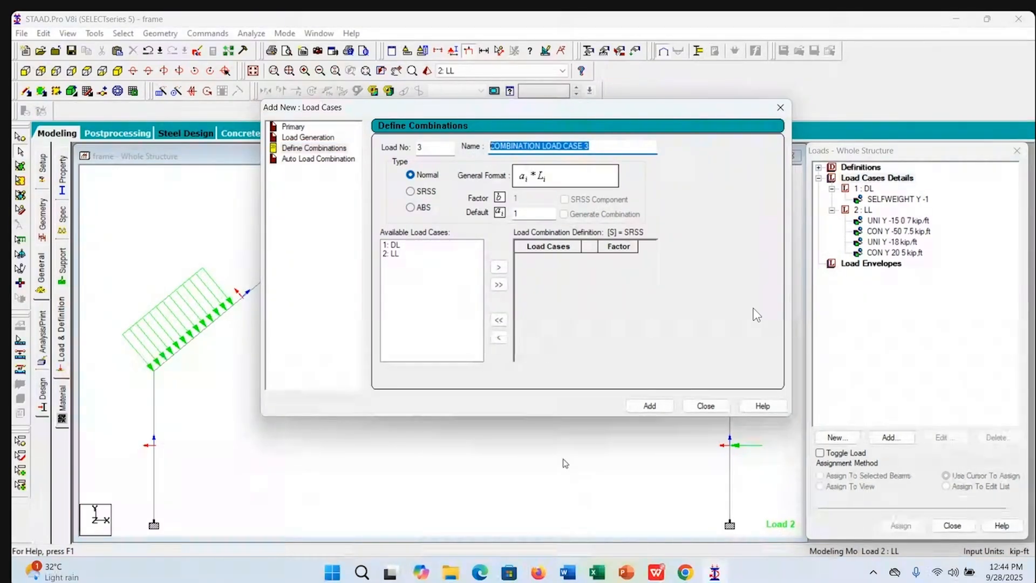
pyautogui.moveTo(656, 572)
pyautogui.click(609, 460)
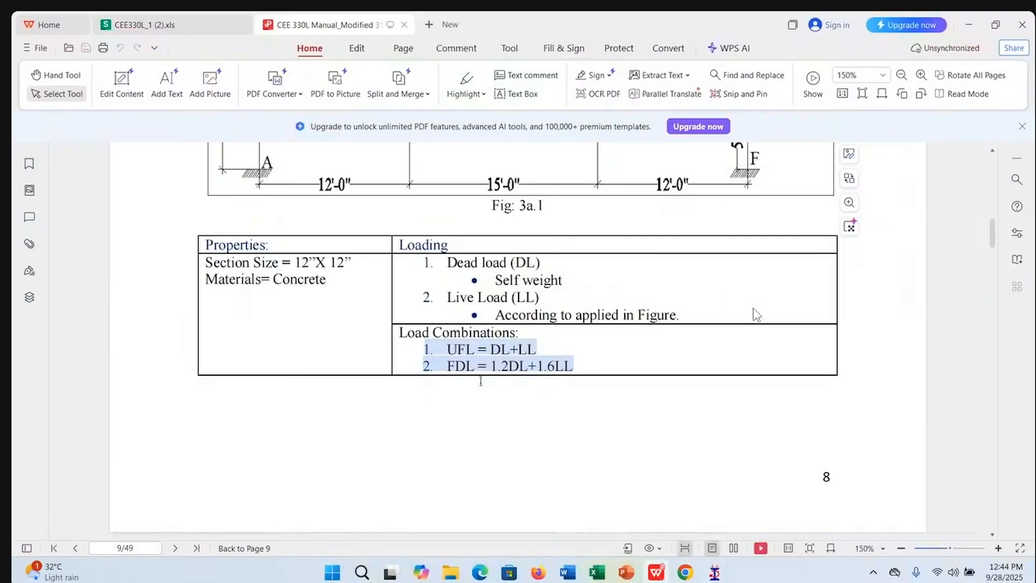
pyautogui.click(475, 366)
pyautogui.moveTo(450, 349); pyautogui.dragTo(475, 349)
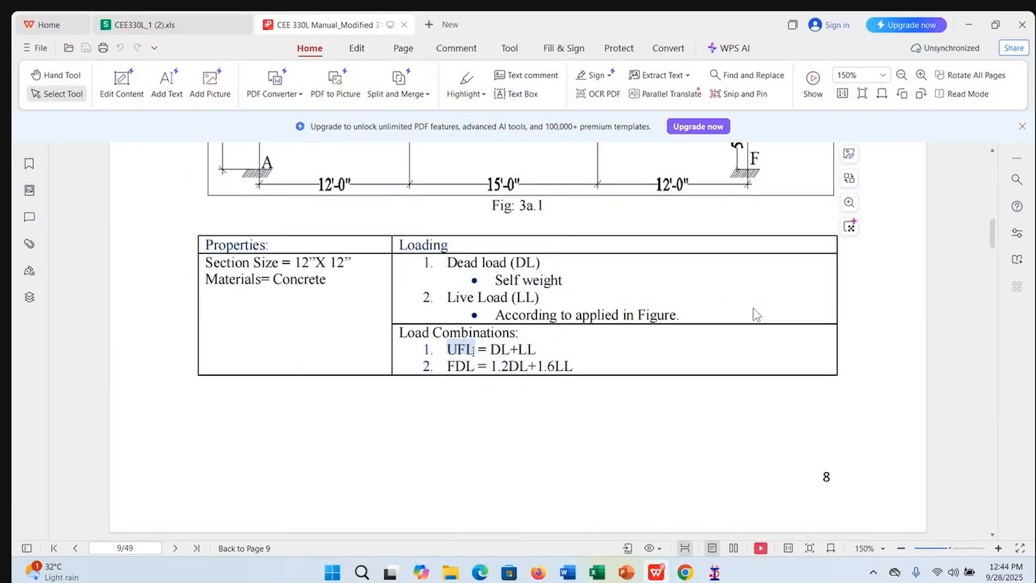
pyautogui.moveTo(447, 366); pyautogui.dragTo(534, 356)
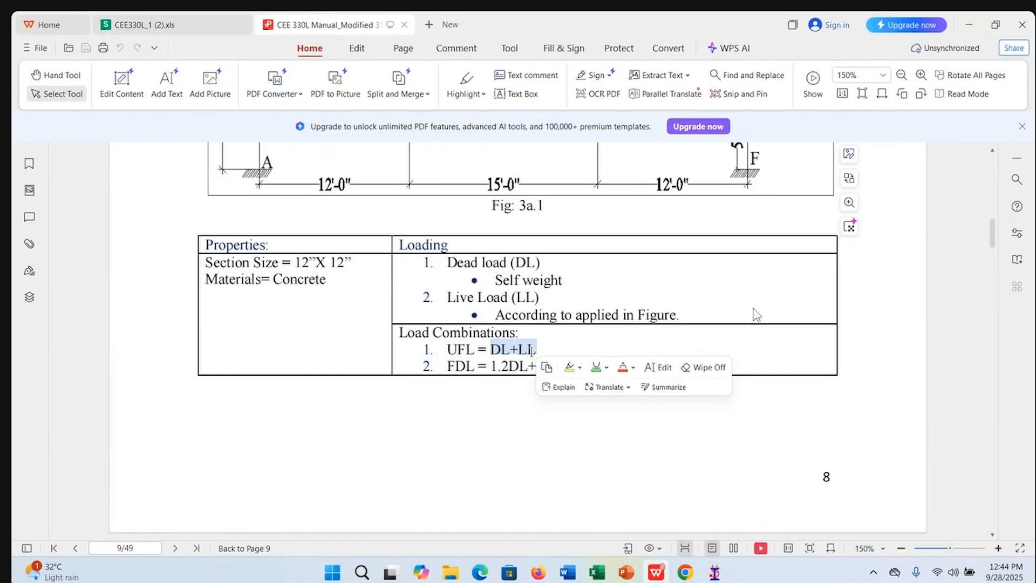
pyautogui.moveTo(714, 572)
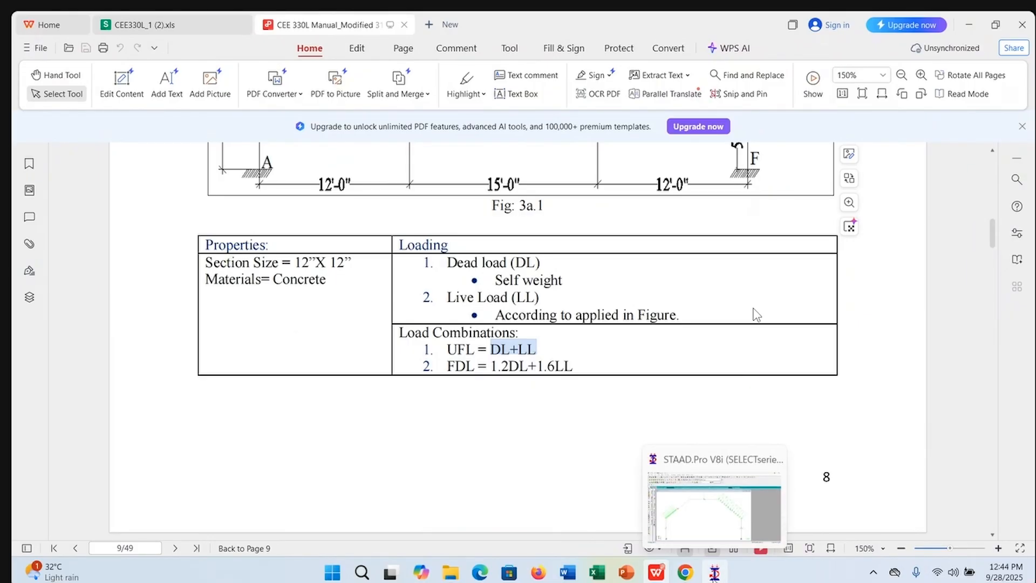
pyautogui.click(724, 478)
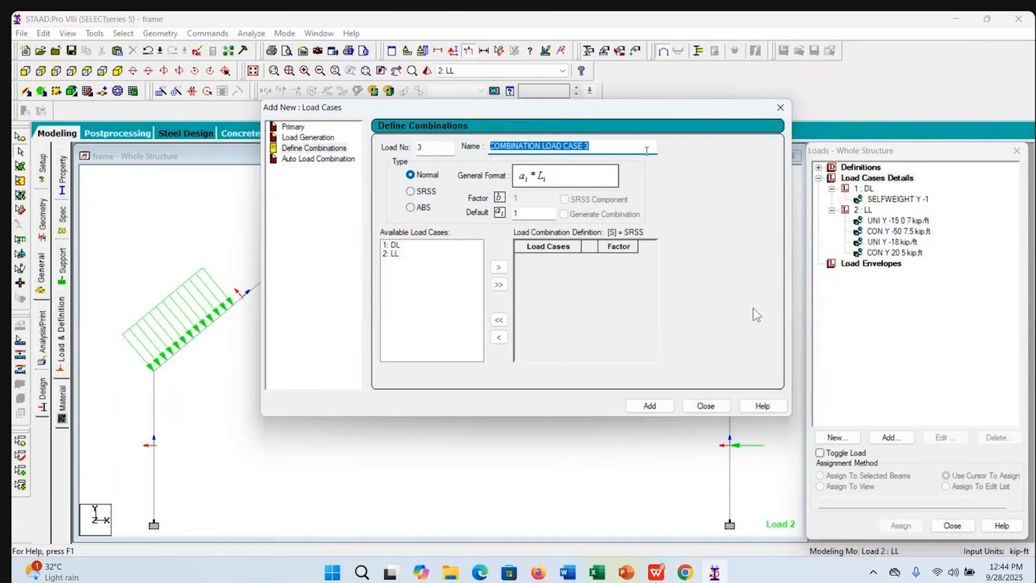
pyautogui.write('UFL')
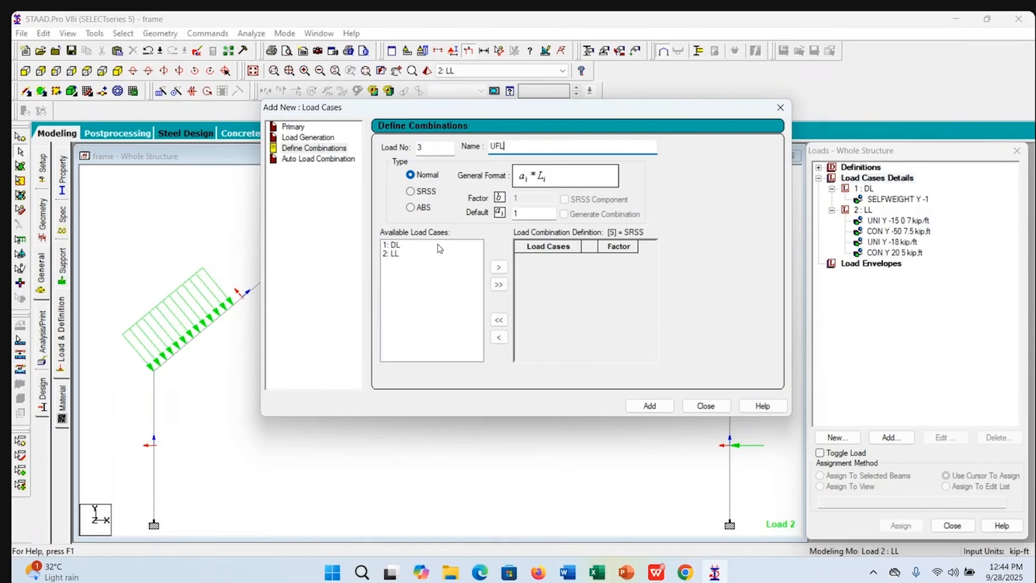
# Include load cases DL and LL in the UFL combination with factor 1 each and add it to the load cases
pyautogui.click(397, 246)
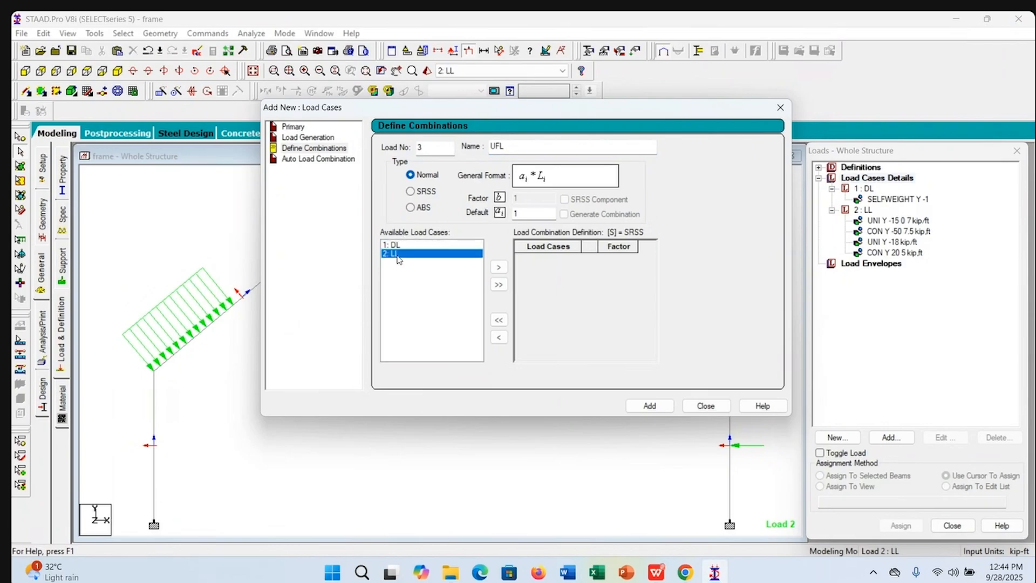
pyautogui.click(399, 256)
pyautogui.click(402, 246)
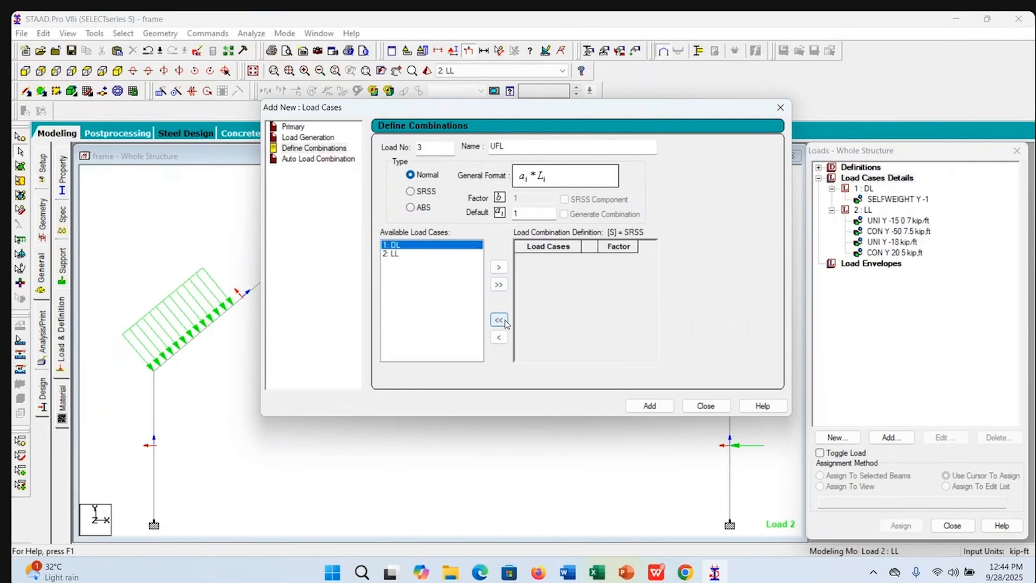
pyautogui.click(500, 268)
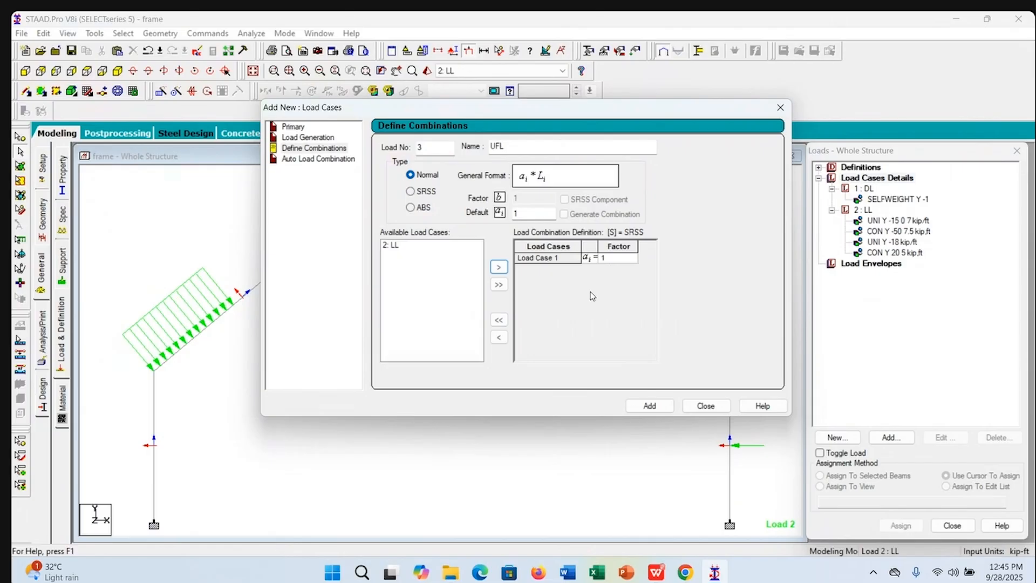
pyautogui.click(616, 259)
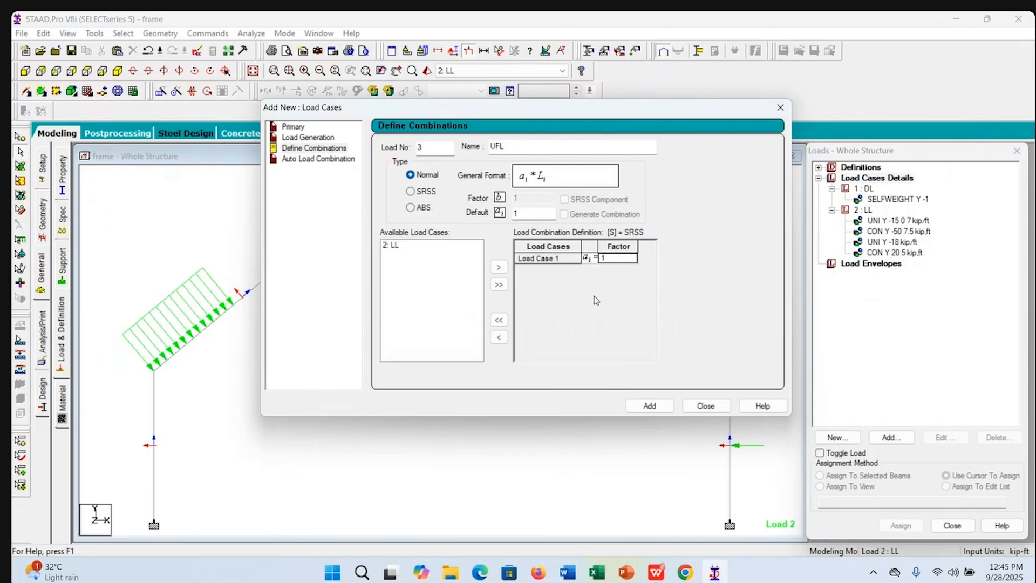
pyautogui.click(400, 261)
pyautogui.click(499, 267)
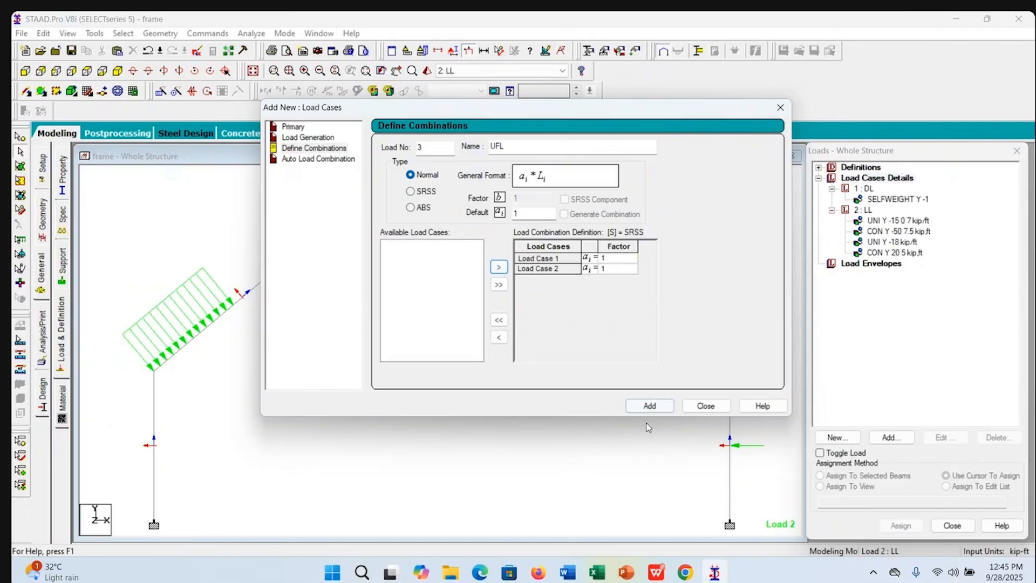
pyautogui.click(650, 408)
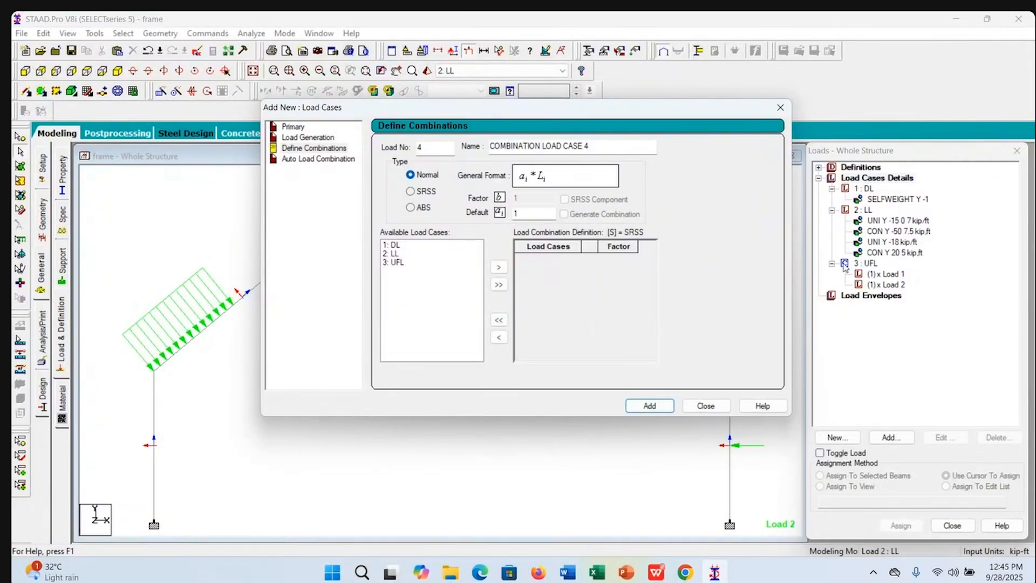
# Name combination load case 4 FDL and include load case DL with a factor of 1.2
pyautogui.moveTo(593, 146); pyautogui.dragTo(489, 146)
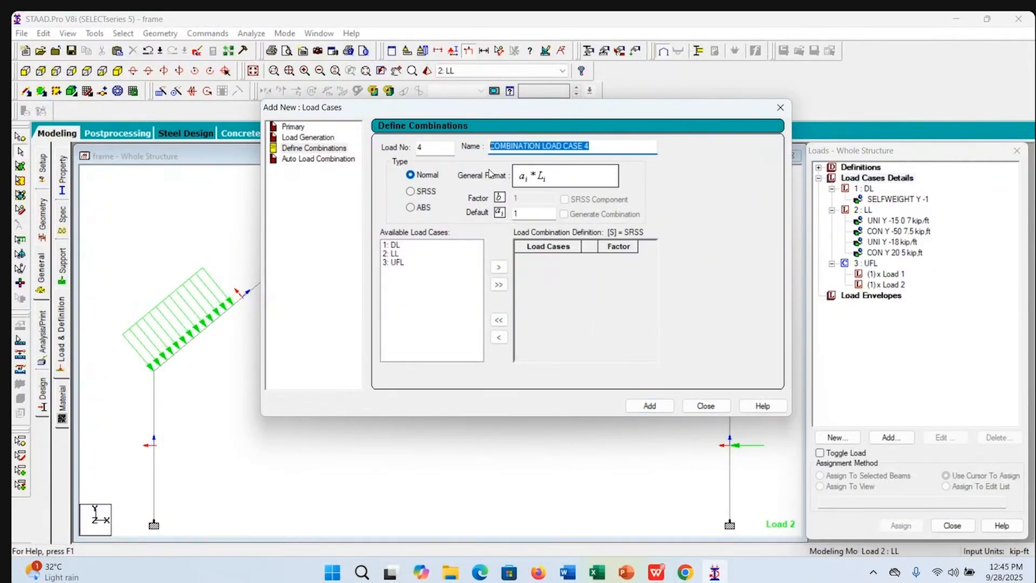
pyautogui.write('FDL')
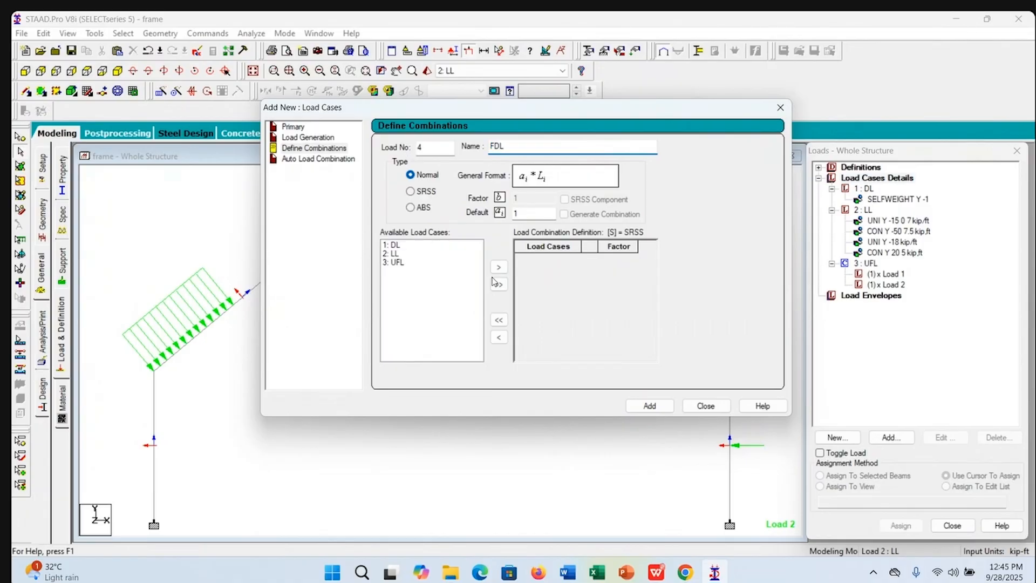
pyautogui.click(392, 245)
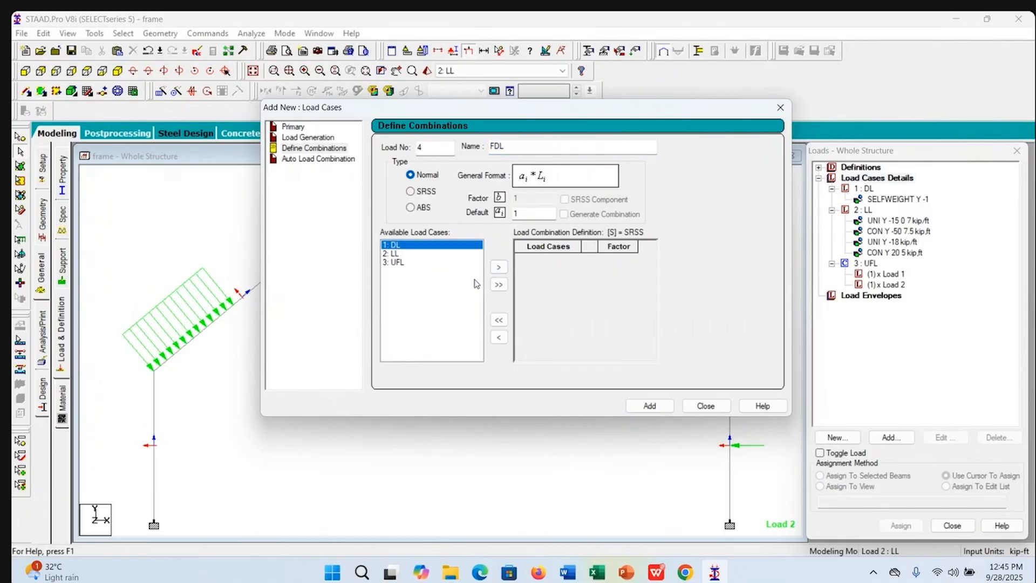
pyautogui.click(499, 268)
pyautogui.click(611, 259)
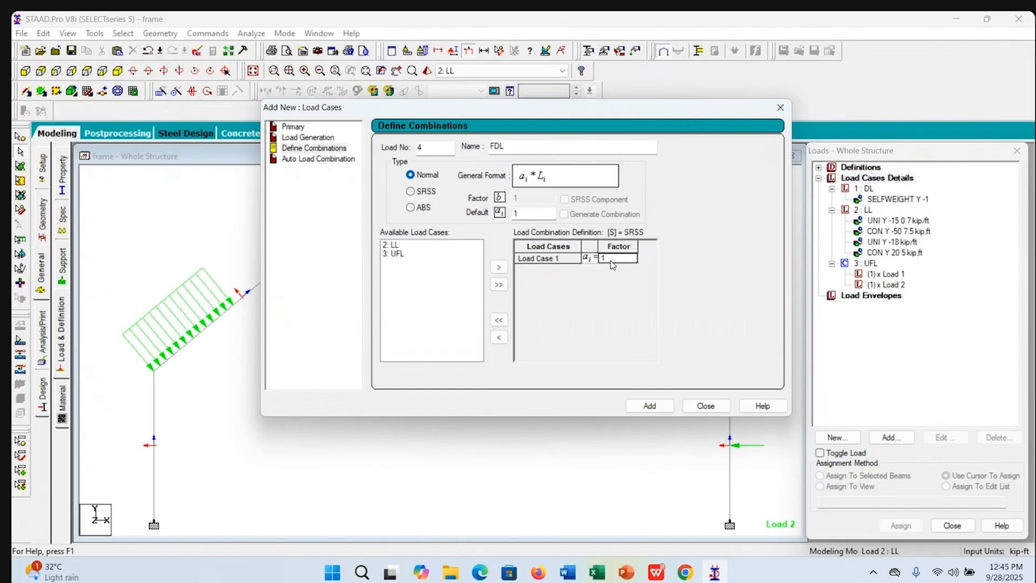
pyautogui.click(612, 261)
pyautogui.moveTo(618, 262); pyautogui.dragTo(593, 263)
pyautogui.click(620, 258)
# Check the DL and LL factors of the FDL combination in the manual and return to the combination definition
pyautogui.click(656, 576)
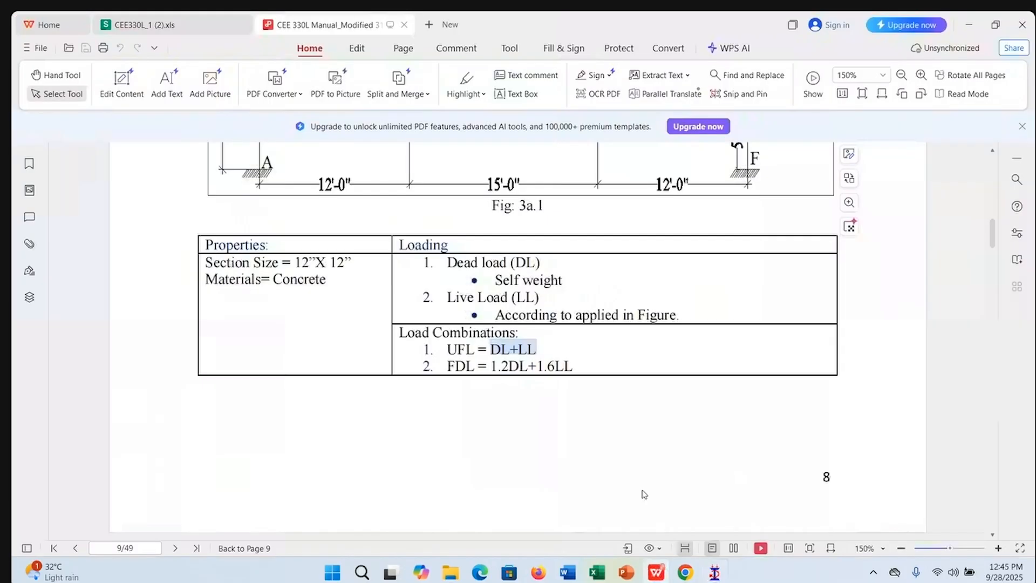
pyautogui.moveTo(493, 366); pyautogui.dragTo(557, 366)
pyautogui.click(559, 360)
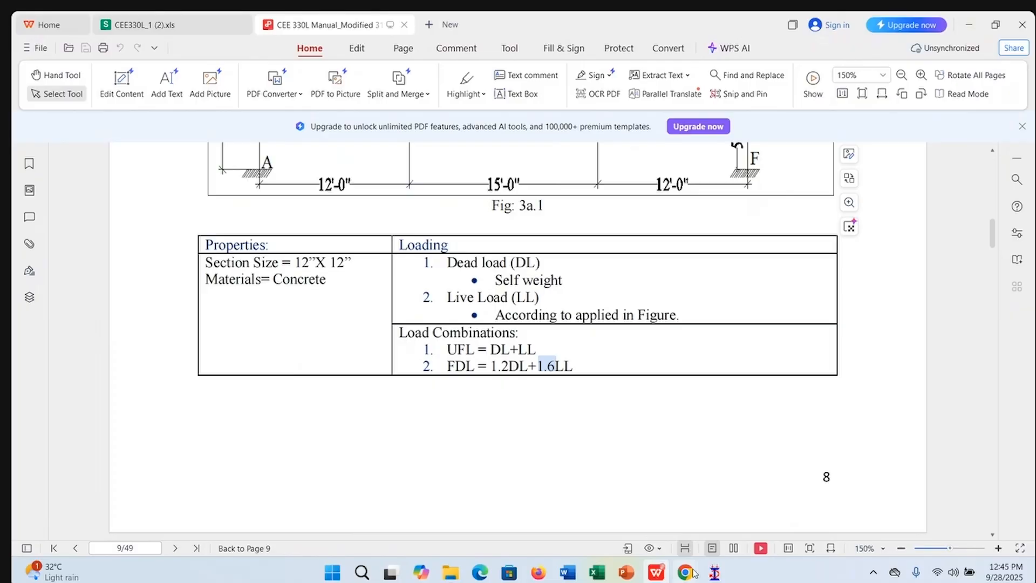
pyautogui.click(714, 573)
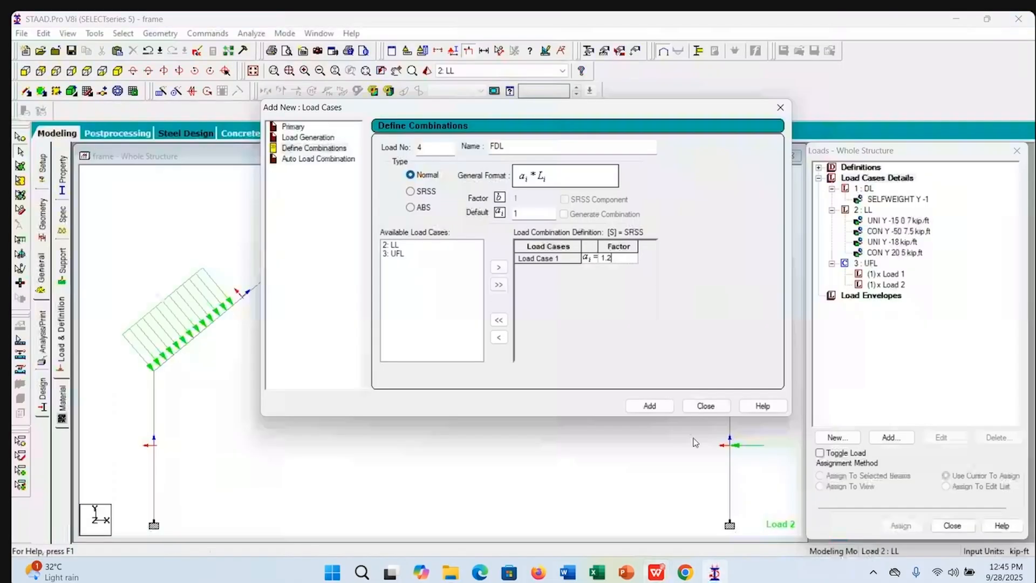
# Include load case LL in the FDL combination with a factor of 1.6, add the combination and close the definition dialog
pyautogui.click(393, 246)
pyautogui.click(498, 267)
pyautogui.click(621, 270)
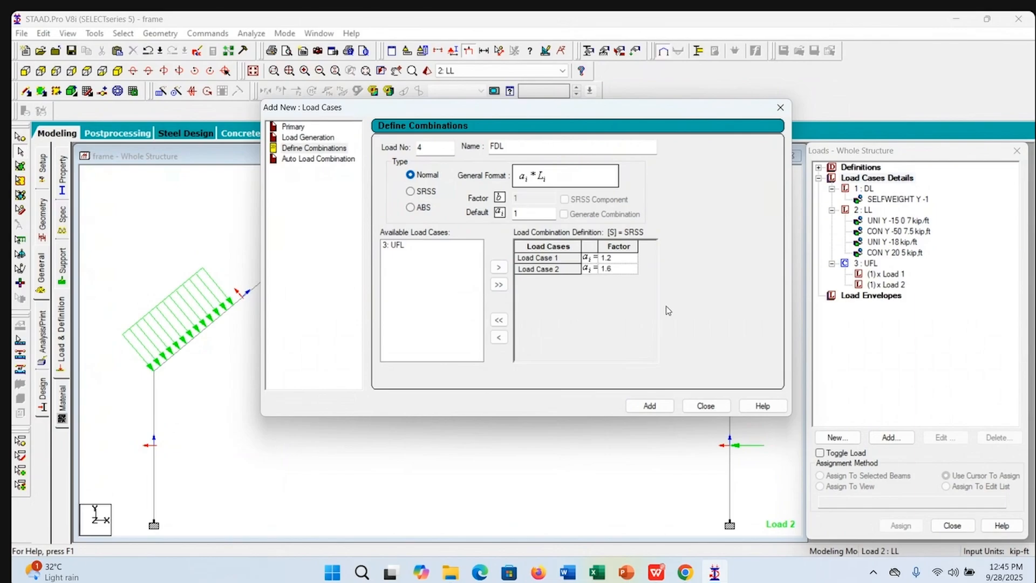
pyautogui.click(626, 260)
pyautogui.click(627, 270)
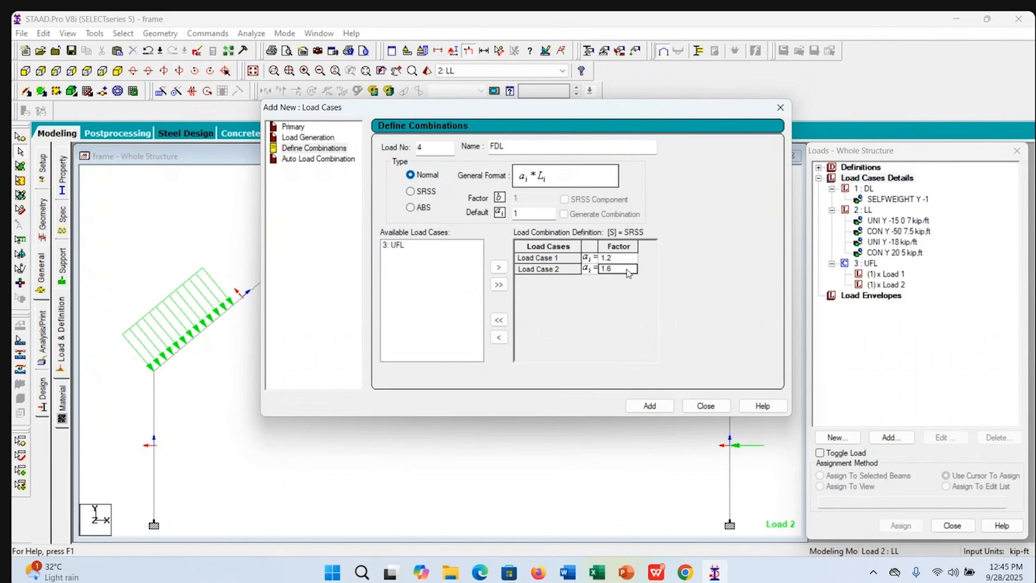
pyautogui.click(654, 409)
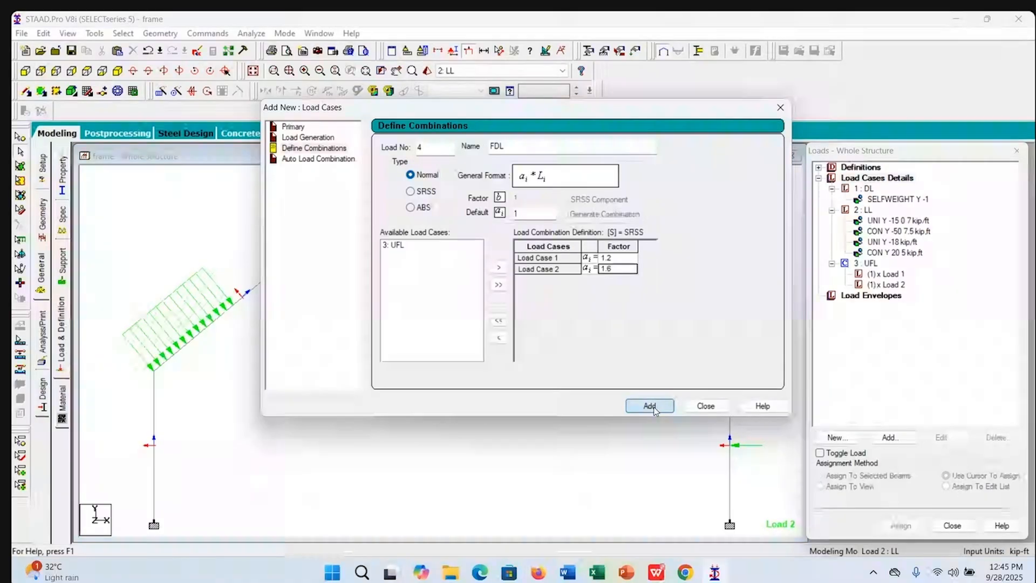
pyautogui.click(706, 407)
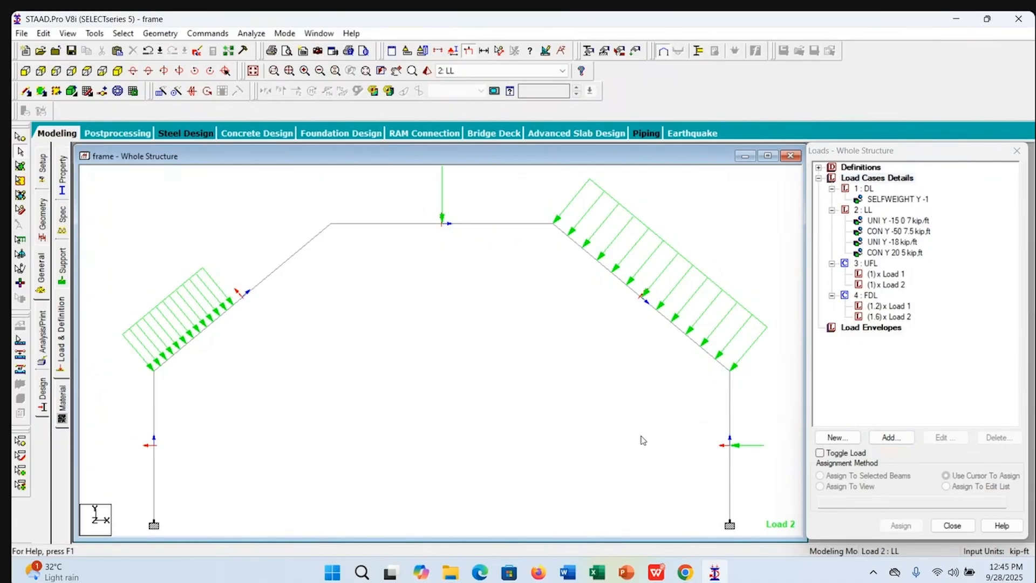
# Switch to the PDF manual and review the frame figure's dimensions, supports and applied loads and the section size and material
pyautogui.click(657, 573)
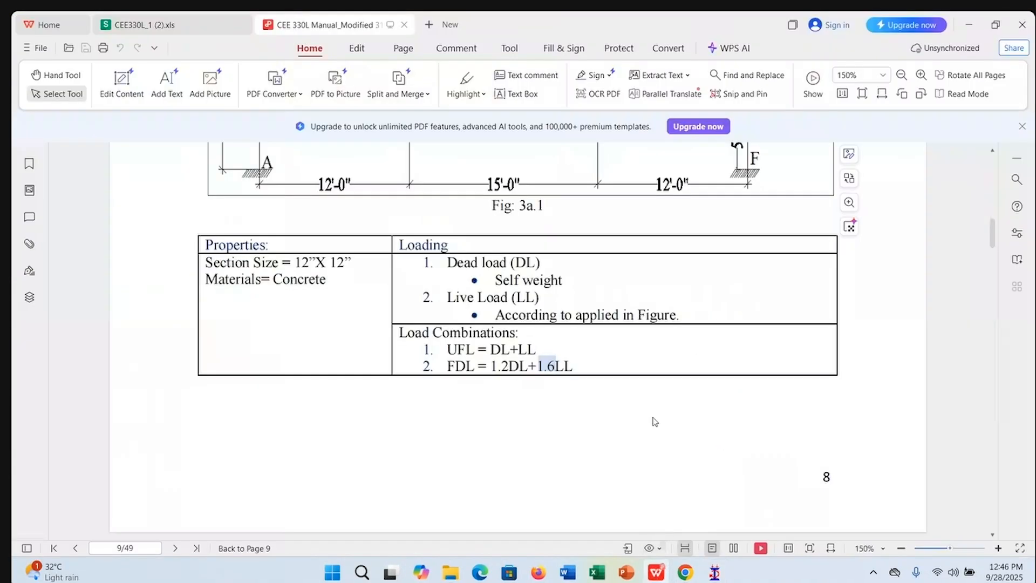
pyautogui.scroll(5, 621, 405)
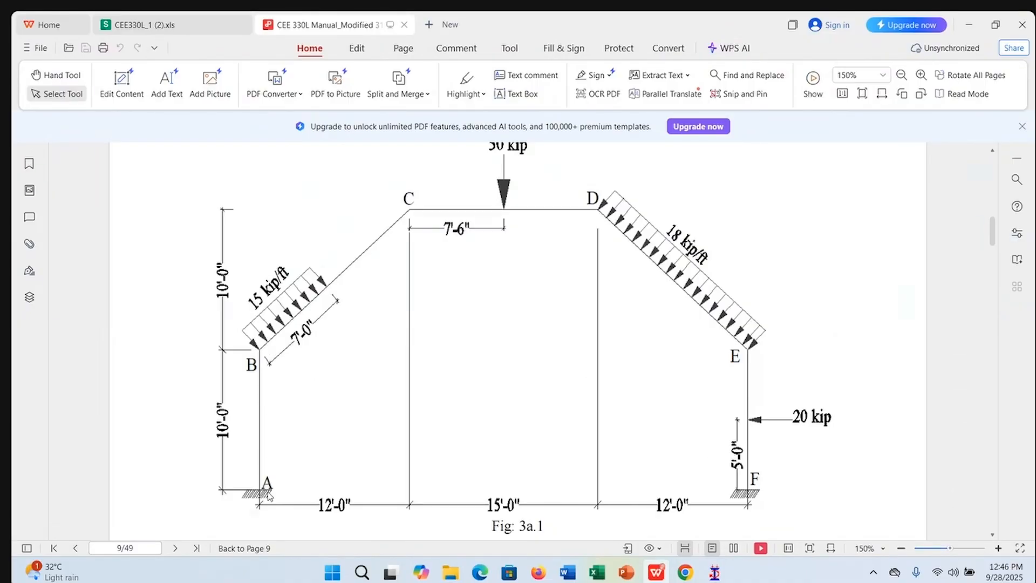
pyautogui.scroll(-1, 626, 388)
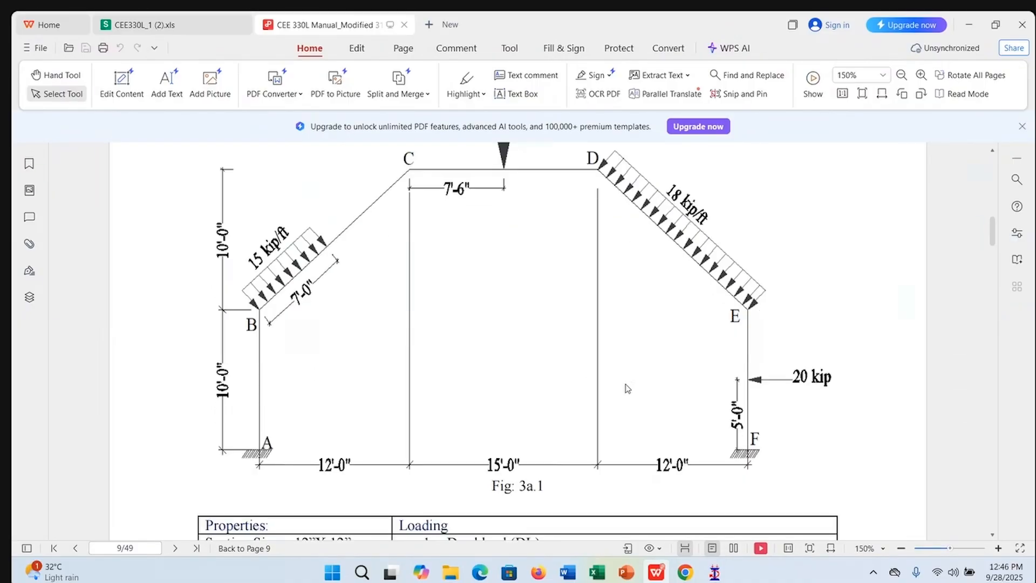
pyautogui.scroll(-3, 627, 388)
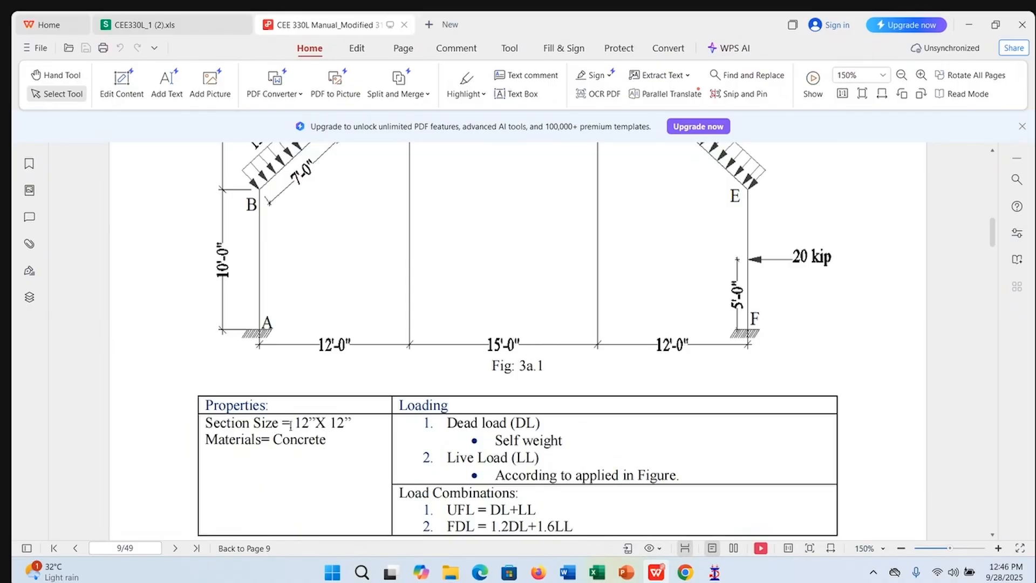
pyautogui.moveTo(290, 426); pyautogui.dragTo(347, 444)
pyautogui.scroll(3, 348, 445)
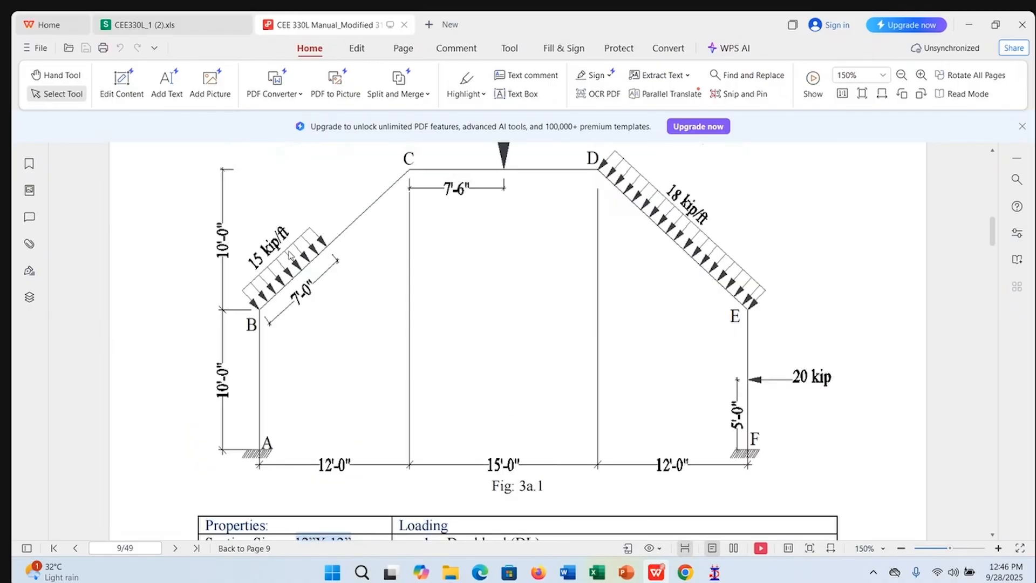
pyautogui.scroll(3, 648, 297)
pyautogui.scroll(-1, 594, 308)
# Review the dead load, live load and load combination definitions in the manual and return to STAAD.Pro
pyautogui.scroll(-6, 625, 337)
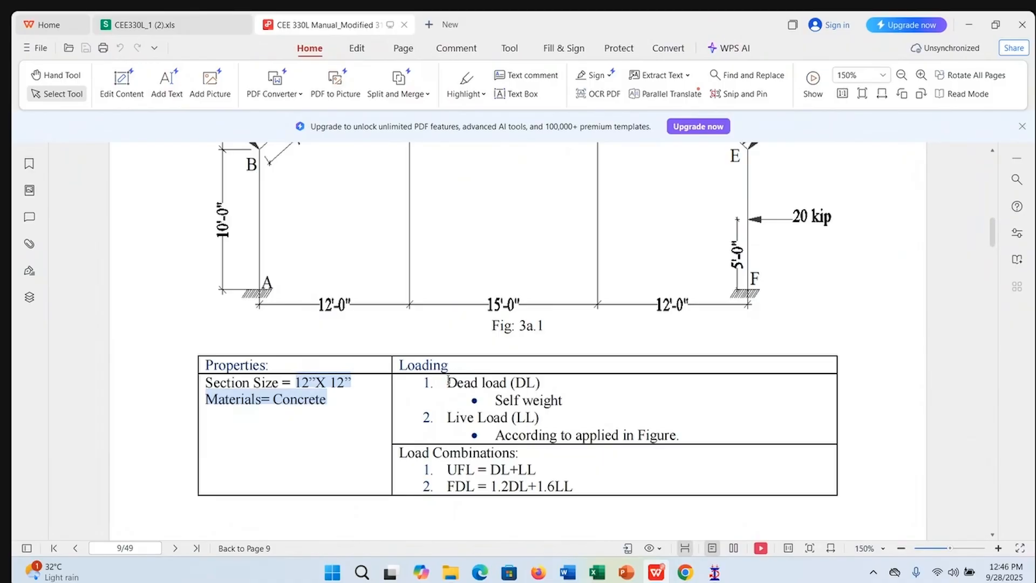
pyautogui.moveTo(448, 380); pyautogui.dragTo(562, 403)
pyautogui.click(464, 472)
pyautogui.moveTo(453, 471); pyautogui.dragTo(589, 483)
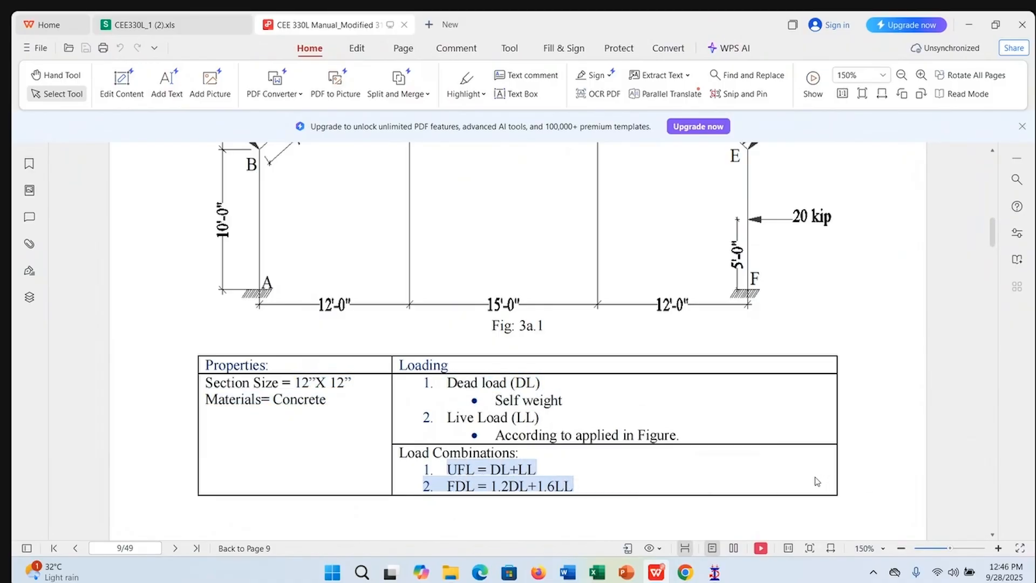
pyautogui.click(817, 481)
pyautogui.scroll(4, 788, 454)
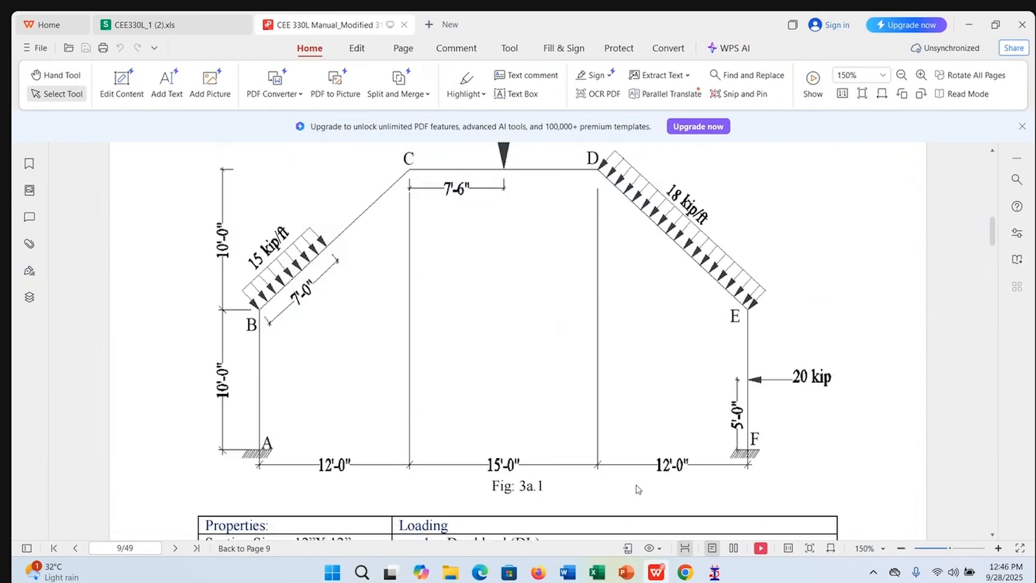
pyautogui.click(715, 572)
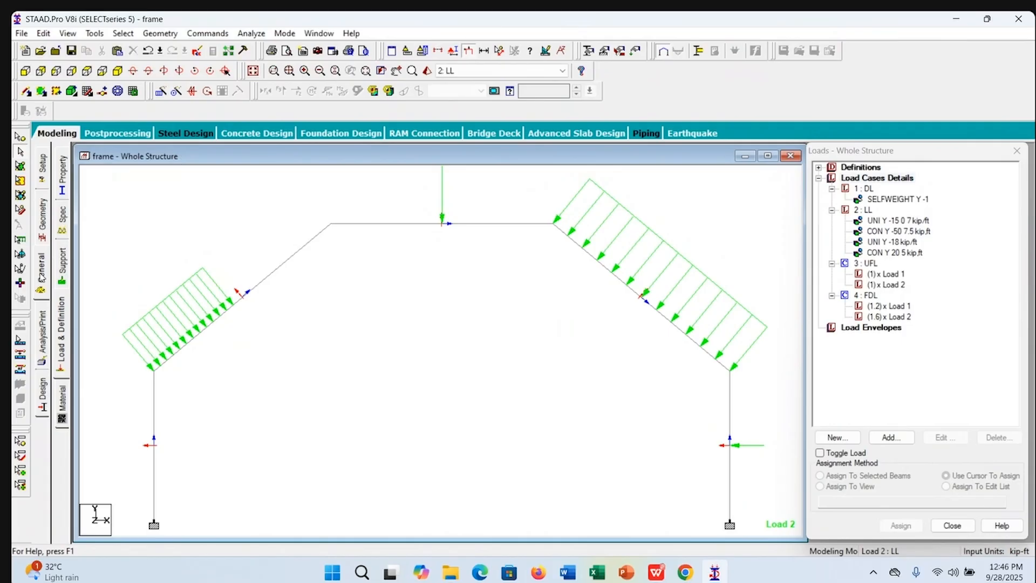
# Add a Perform Analysis command with the Statics Check print option to the model's analysis commands
pyautogui.click(43, 175)
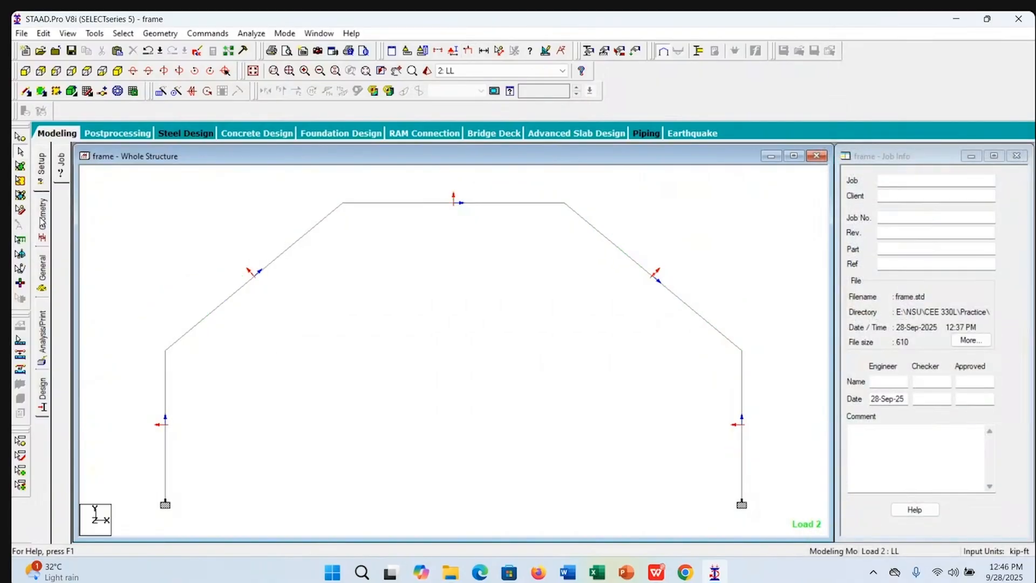
pyautogui.click(43, 226)
pyautogui.click(43, 270)
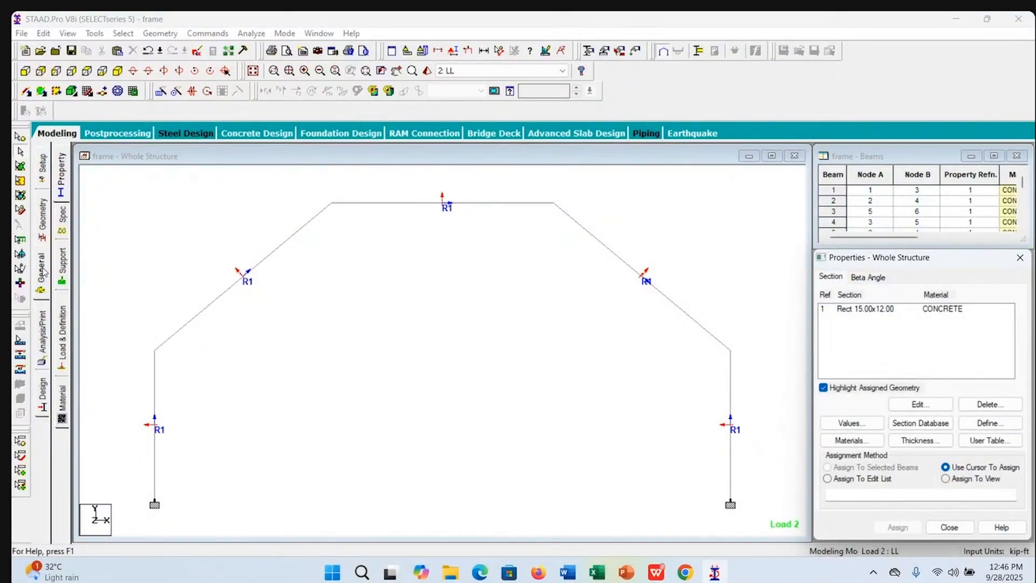
pyautogui.click(44, 349)
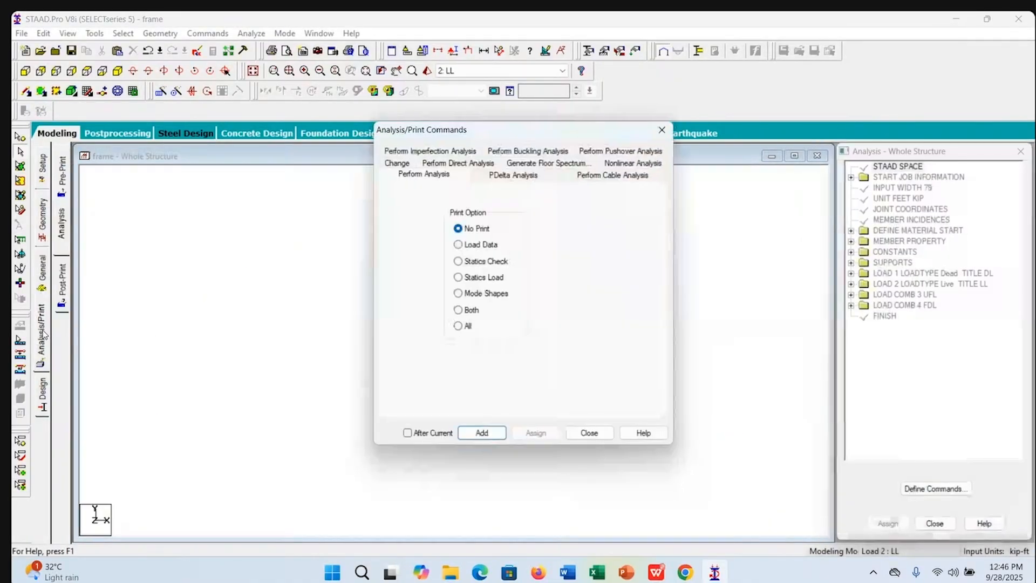
pyautogui.moveTo(568, 135); pyautogui.dragTo(573, 144)
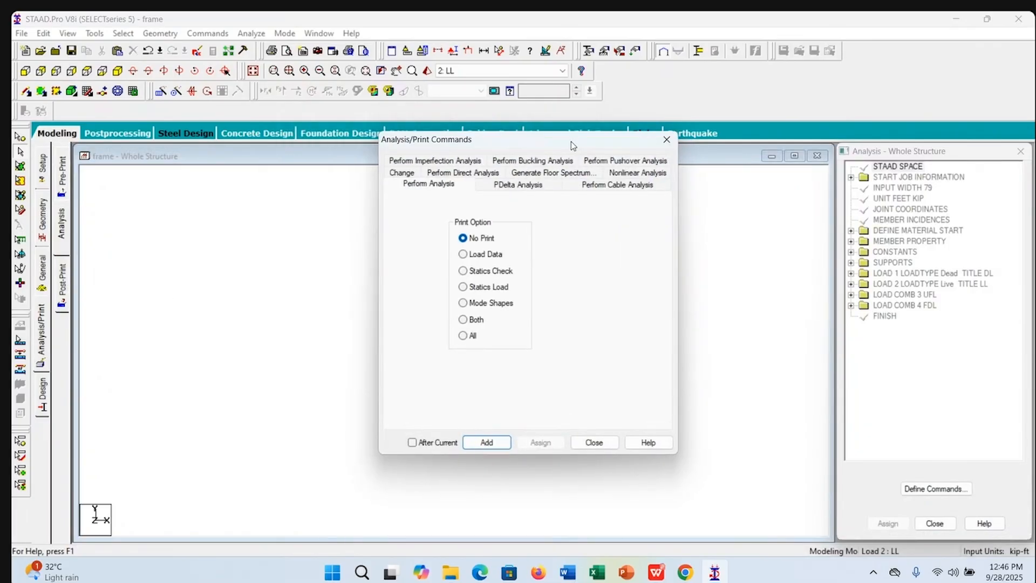
pyautogui.click(462, 271)
pyautogui.click(491, 444)
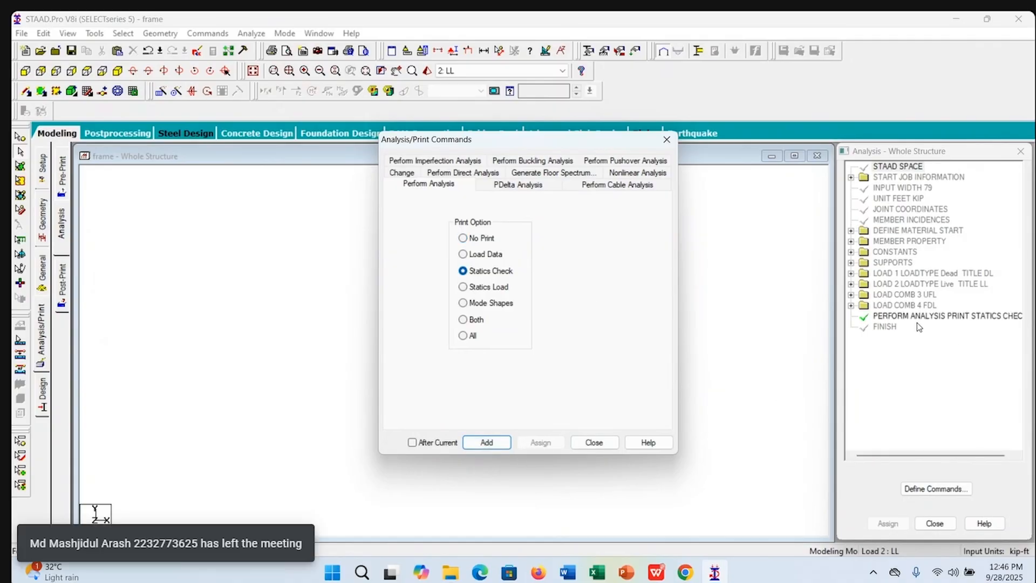
pyautogui.click(595, 444)
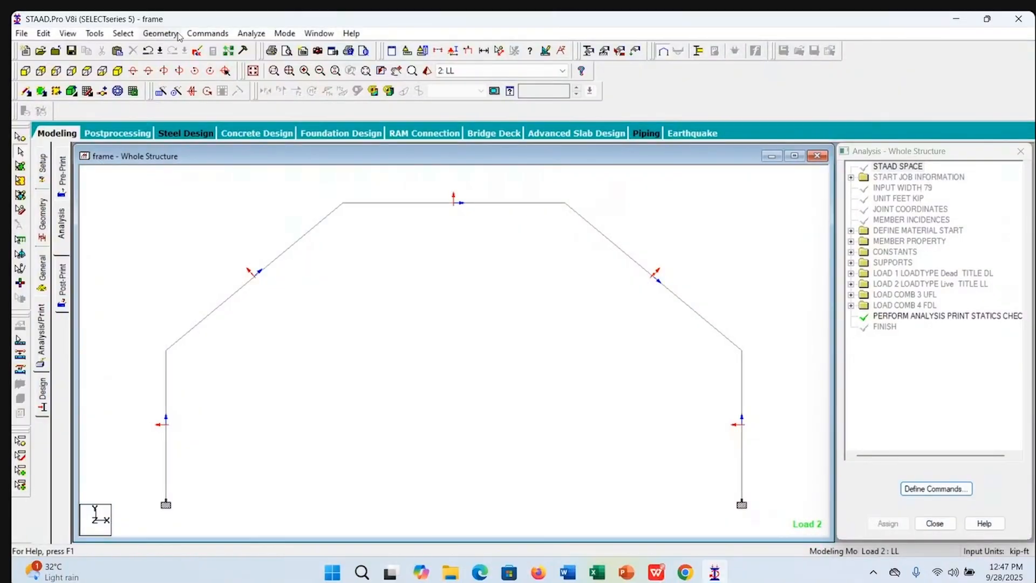
# Run the analysis, saving the modified structure, and go to Post Processing Mode to load the results
pyautogui.click(252, 35)
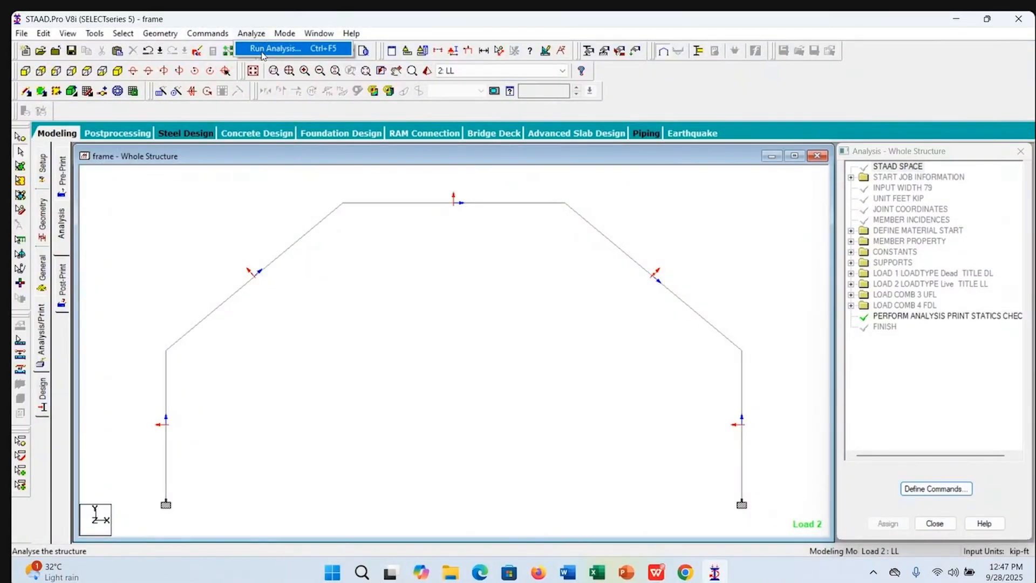
pyautogui.click(263, 53)
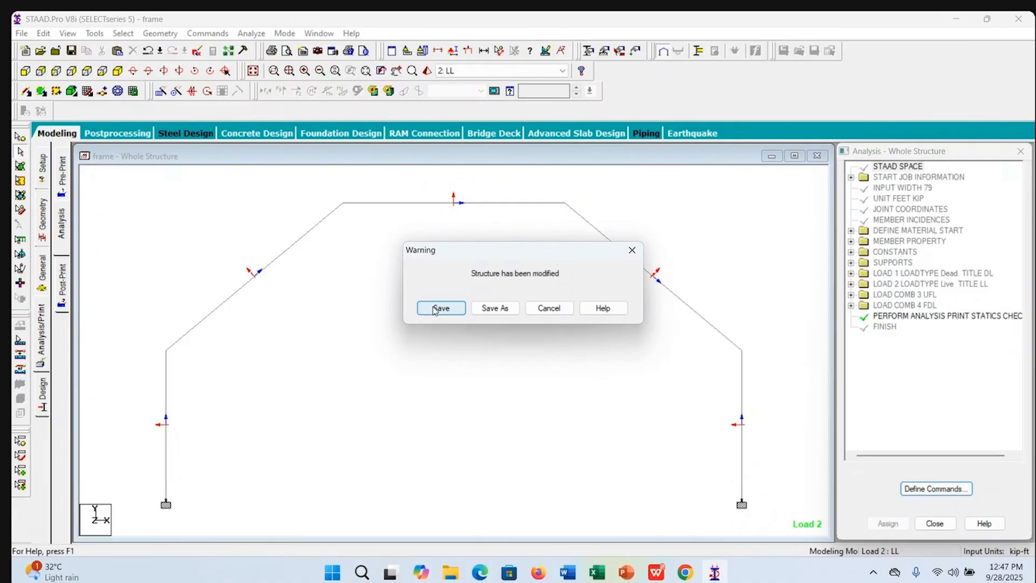
pyautogui.click(437, 309)
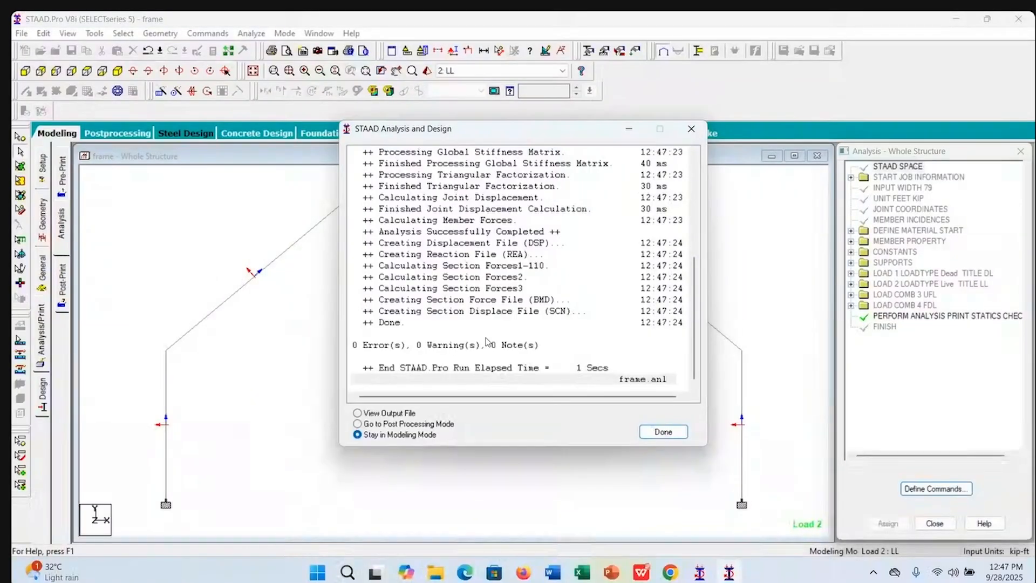
pyautogui.click(395, 427)
pyautogui.click(663, 432)
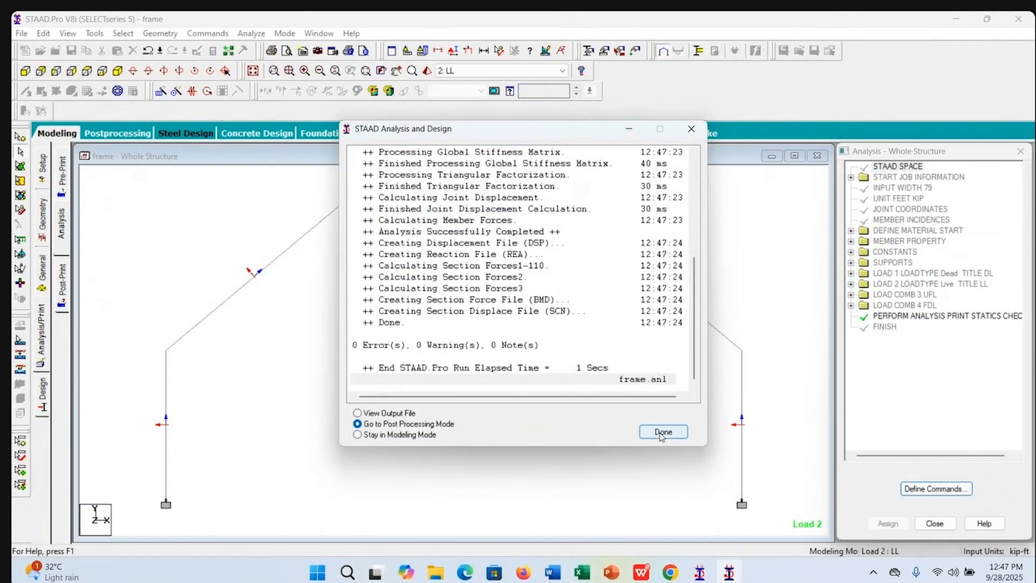
pyautogui.click(536, 397)
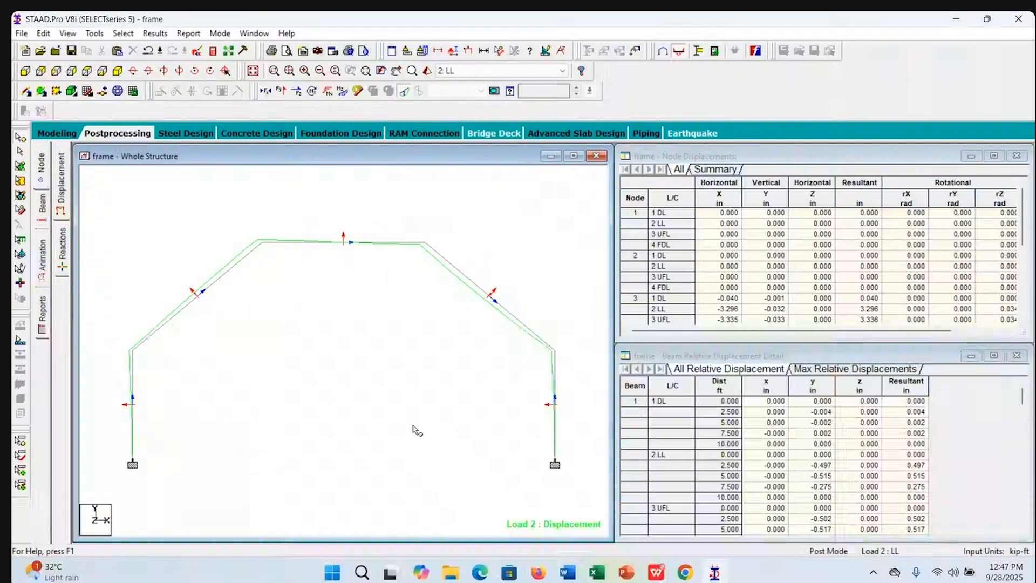
# Display the support reactions and examine the DL and FDL forces and moment at support node 1
pyautogui.moveTo(428, 432)
pyautogui.mouseDown(button='middle')
pyautogui.moveTo(454, 407)
pyautogui.moveTo(444, 397)
pyautogui.mouseUp(button='middle')
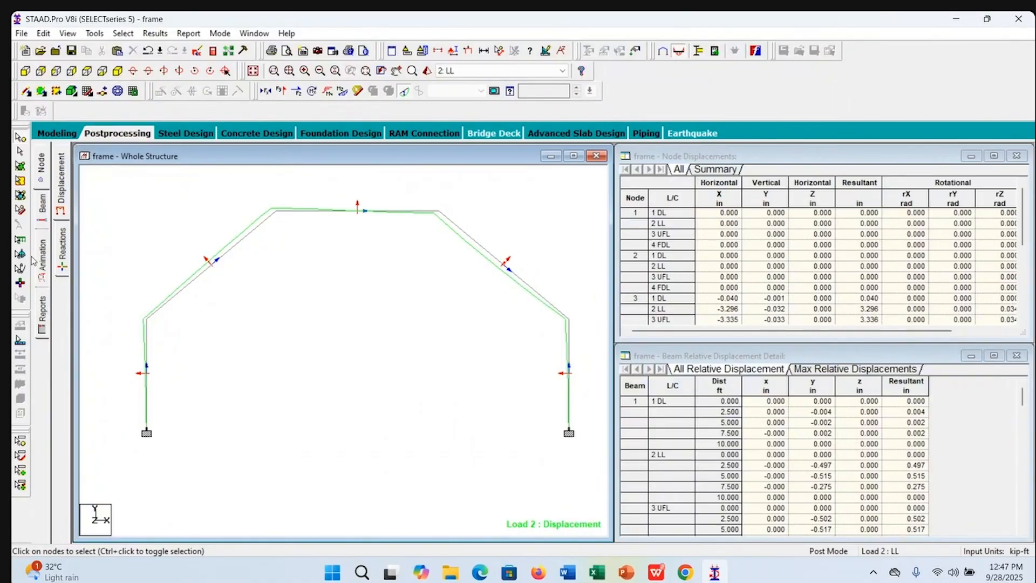
pyautogui.click(62, 251)
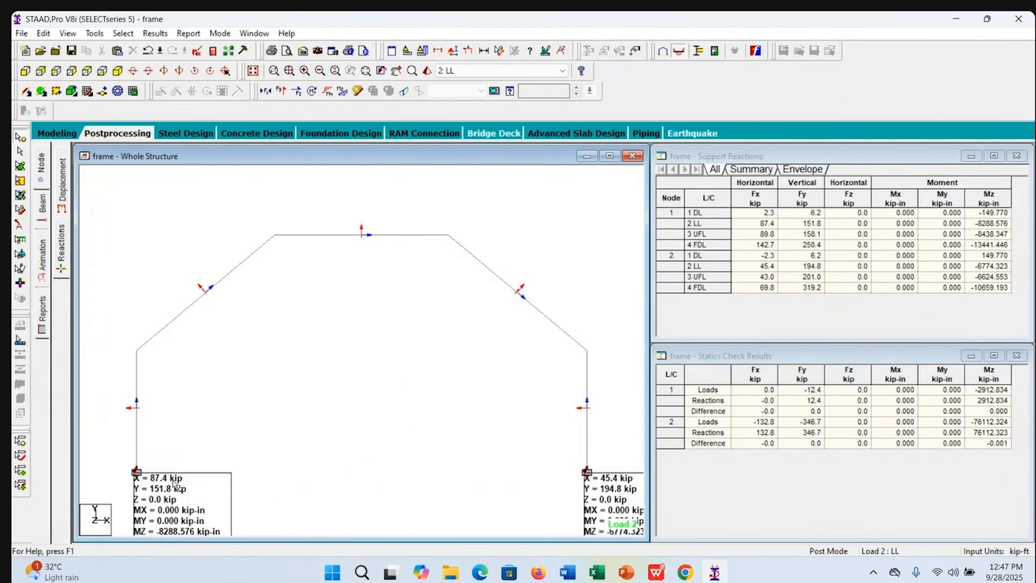
pyautogui.click(137, 472)
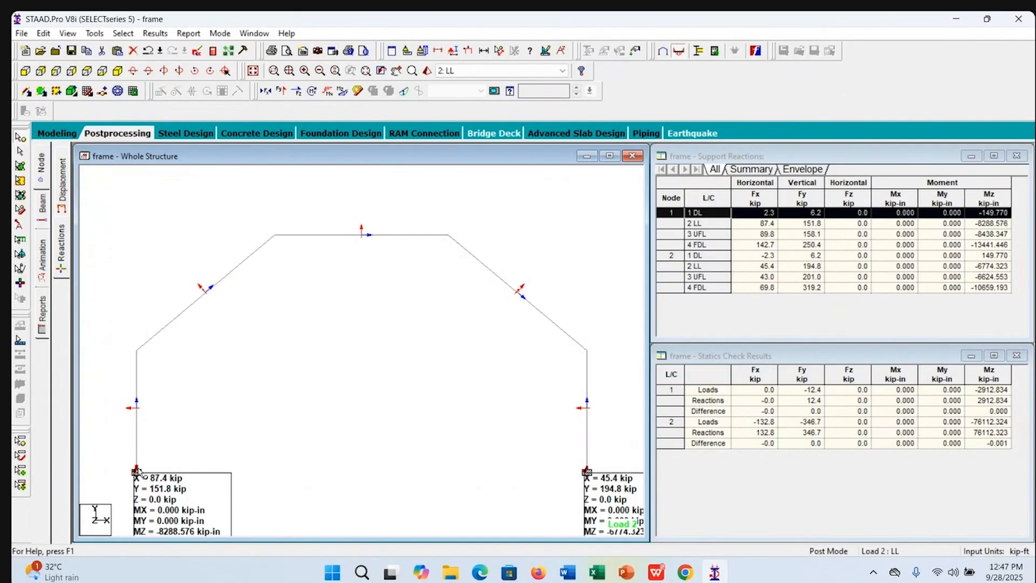
pyautogui.click(670, 213)
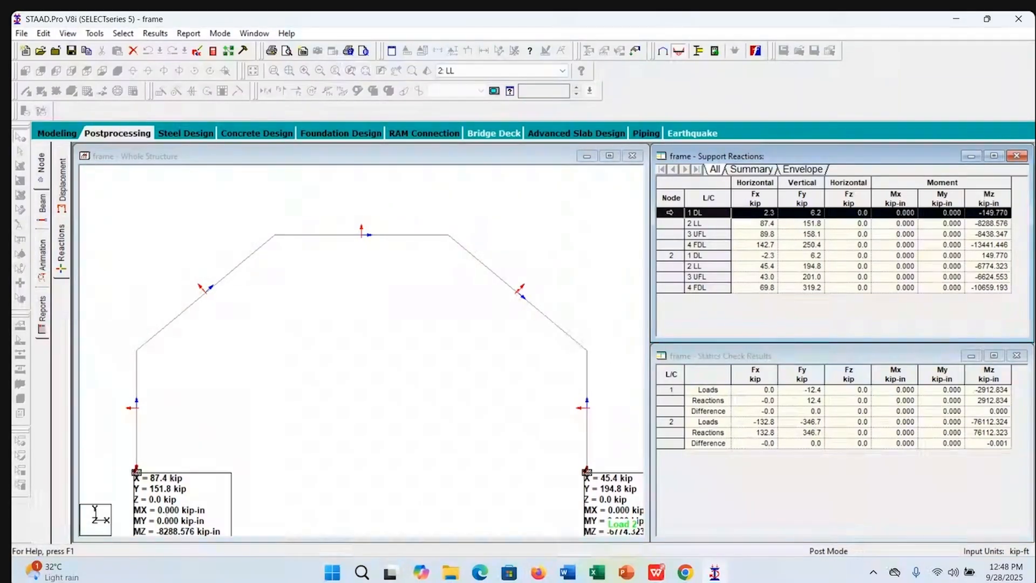
pyautogui.click(693, 246)
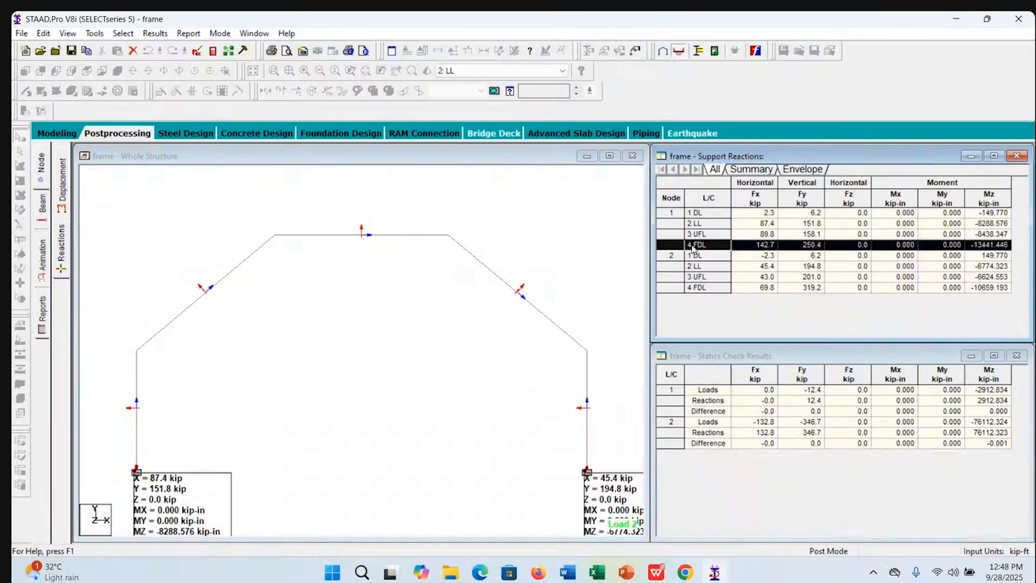
pyautogui.click(748, 248)
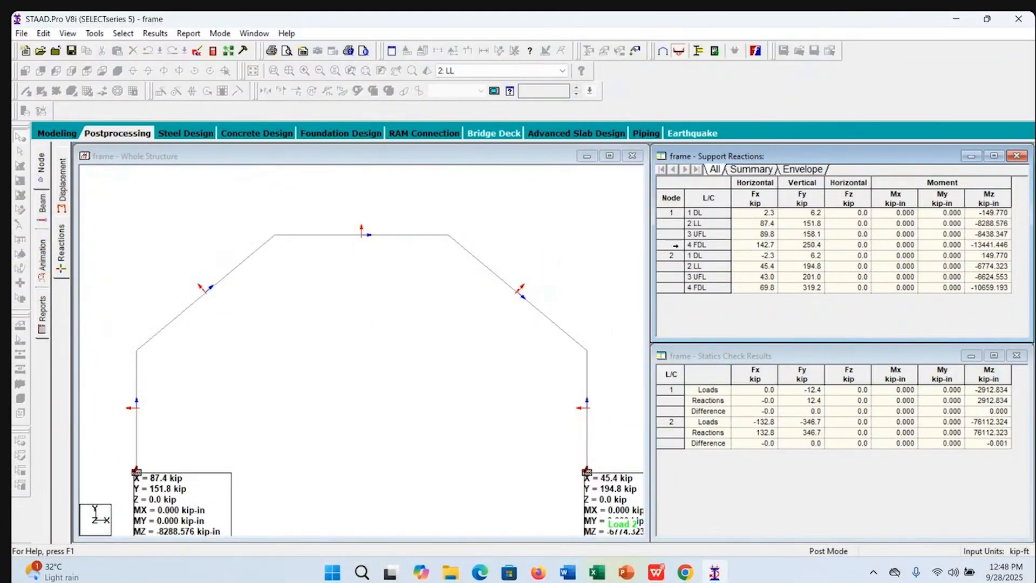
pyautogui.click(781, 247)
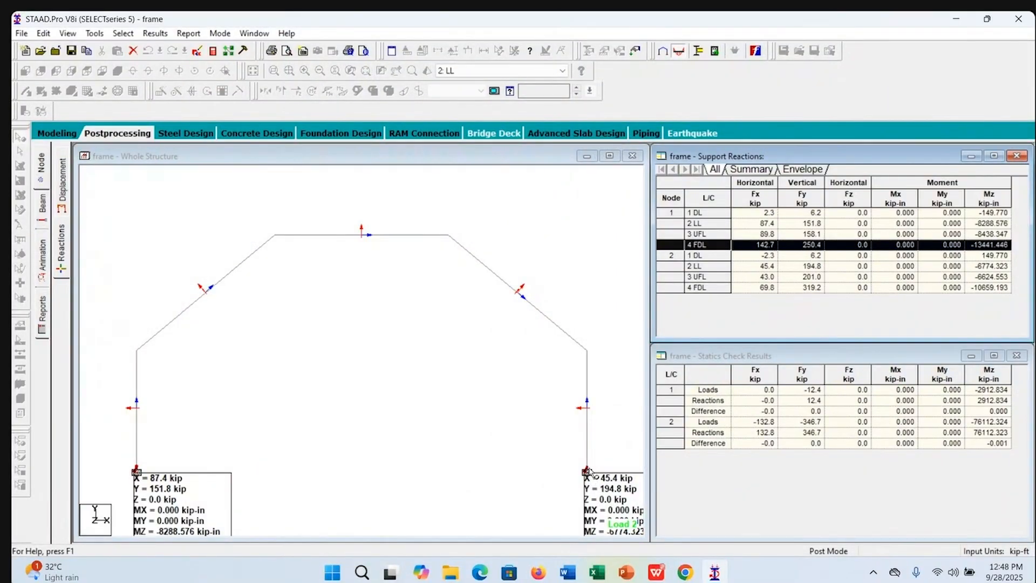
# Examine the reactions at support node 2 for load cases DL, LL, UFL and FDL
pyautogui.click(590, 472)
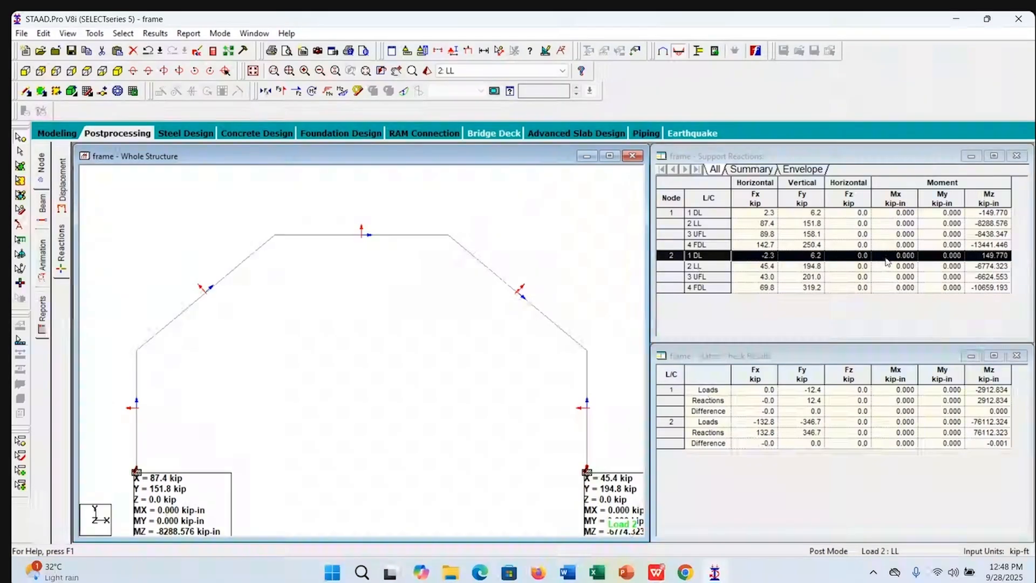
pyautogui.click(704, 267)
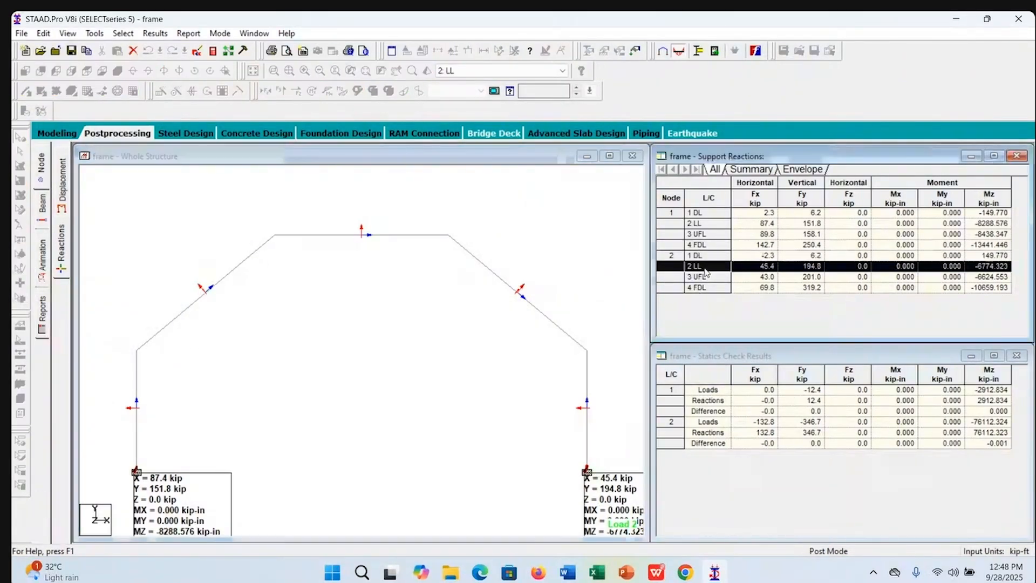
pyautogui.click(702, 277)
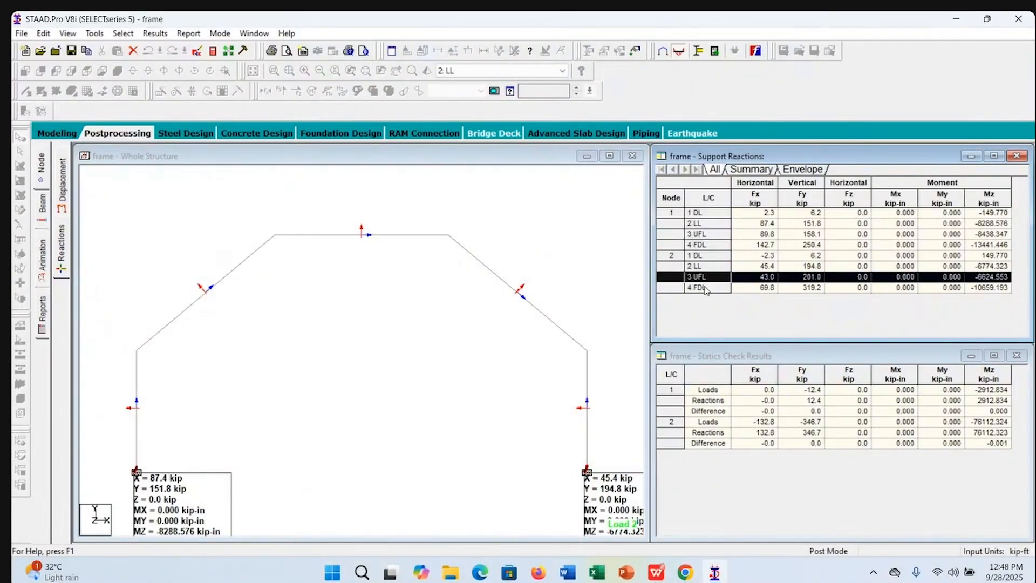
pyautogui.click(704, 289)
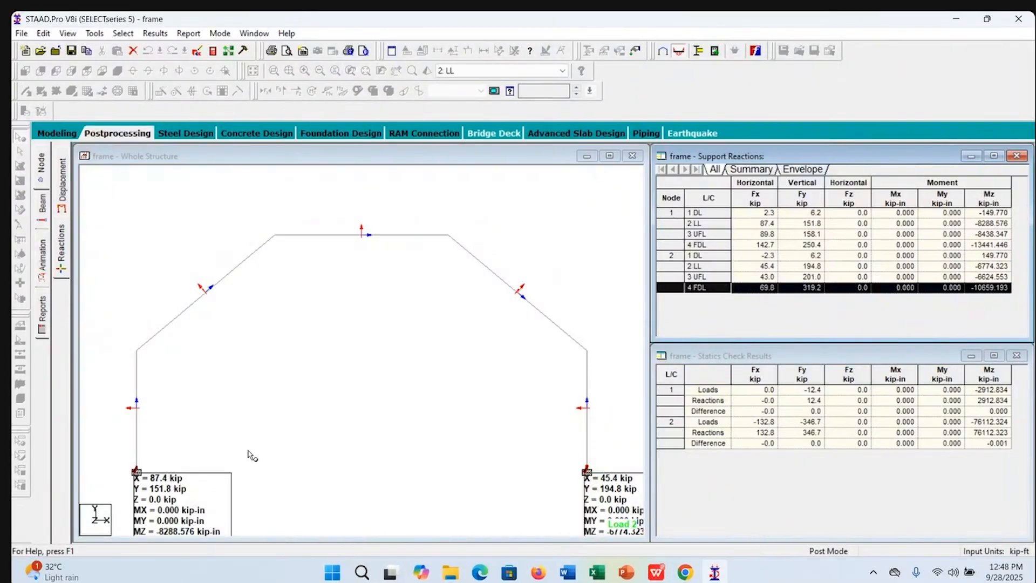
# Display the beam graphs and examine the moment, shear and axial force diagrams of the left sloping member (beam 4) under LL
pyautogui.click(355, 424)
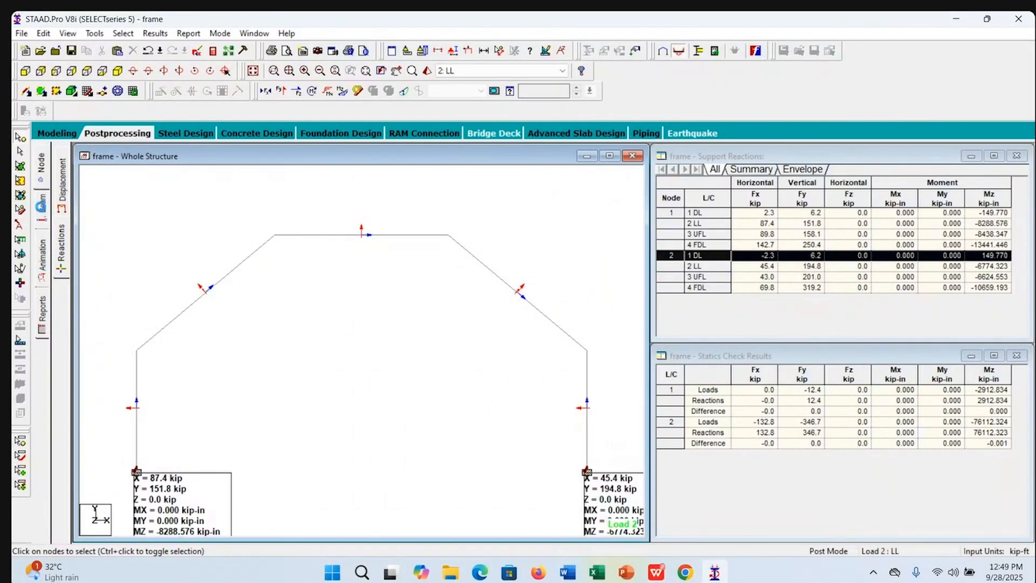
pyautogui.click(41, 210)
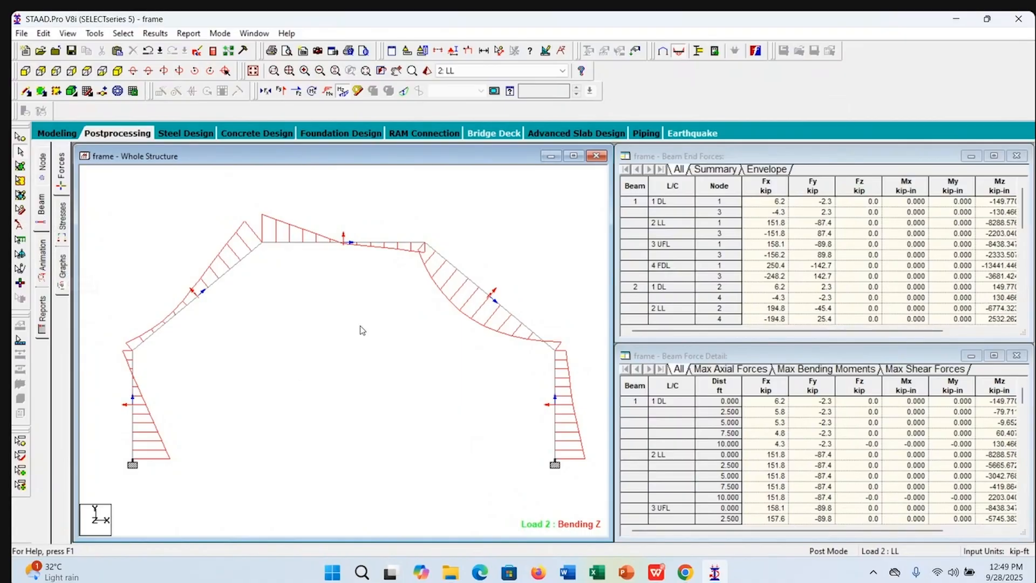
pyautogui.click(63, 270)
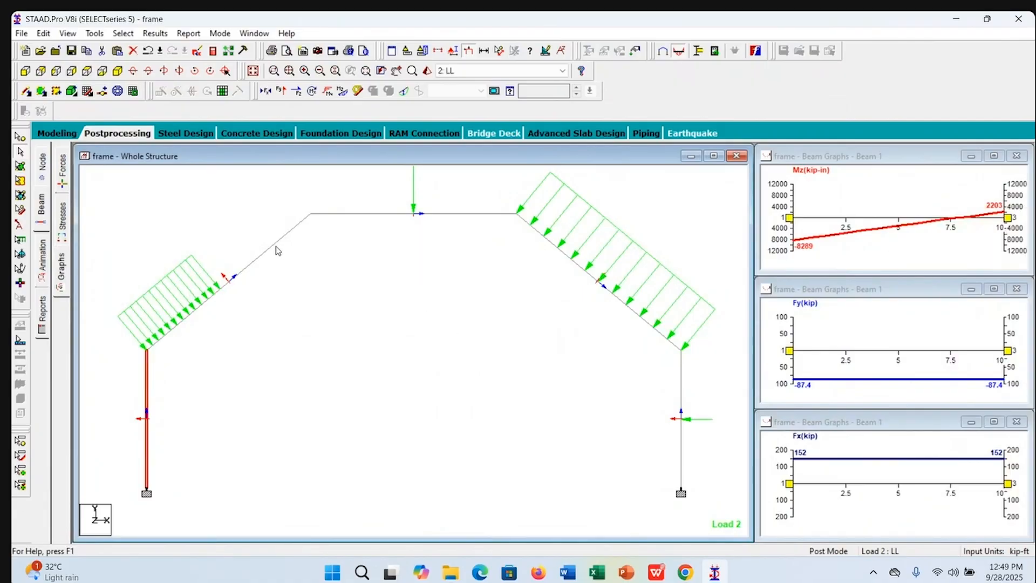
pyautogui.click(274, 249)
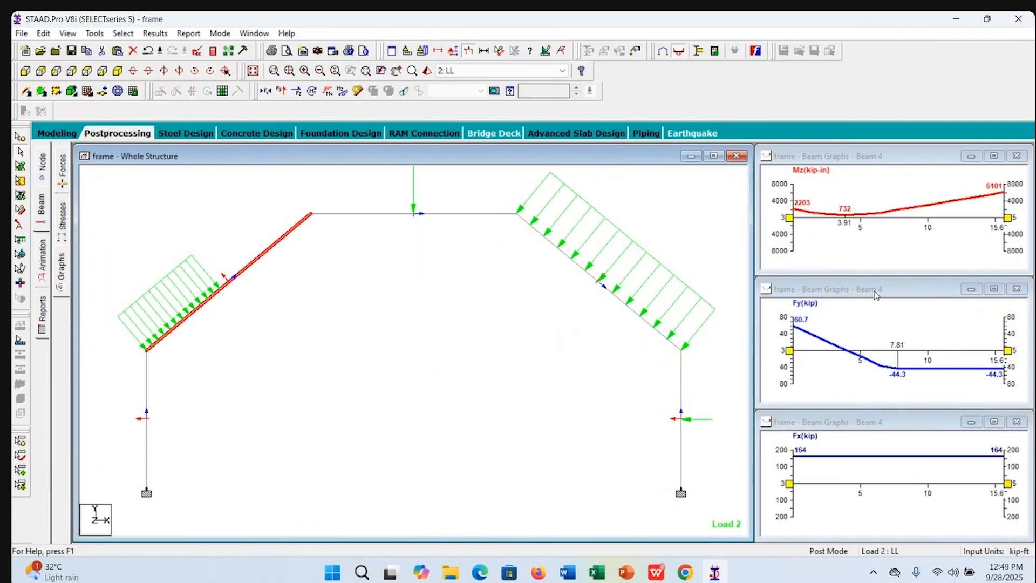
pyautogui.click(896, 162)
pyautogui.moveTo(896, 162)
pyautogui.mouseDown()
pyautogui.moveTo(596, 162)
pyautogui.moveTo(901, 150)
pyautogui.moveTo(857, 149)
pyautogui.moveTo(916, 157)
pyautogui.moveTo(894, 158)
pyautogui.mouseUp()
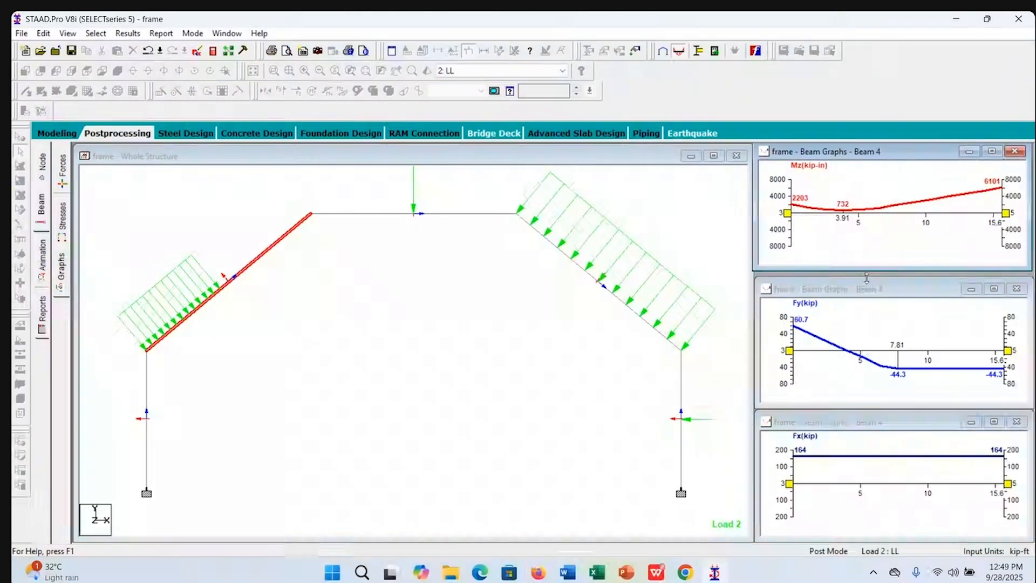
pyautogui.moveTo(875, 289)
pyautogui.mouseDown()
pyautogui.moveTo(628, 280)
pyautogui.moveTo(933, 290)
pyautogui.moveTo(874, 288)
pyautogui.mouseUp()
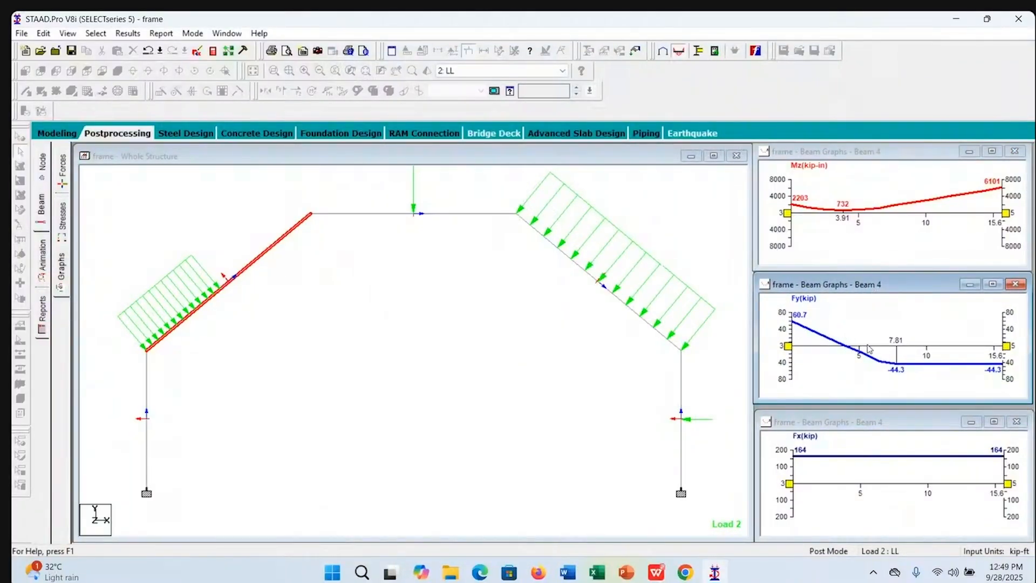
pyautogui.moveTo(875, 425)
pyautogui.mouseDown()
pyautogui.moveTo(831, 450)
pyautogui.moveTo(674, 395)
pyautogui.moveTo(939, 415)
pyautogui.moveTo(942, 430)
pyautogui.moveTo(942, 415)
pyautogui.moveTo(873, 419)
pyautogui.mouseUp()
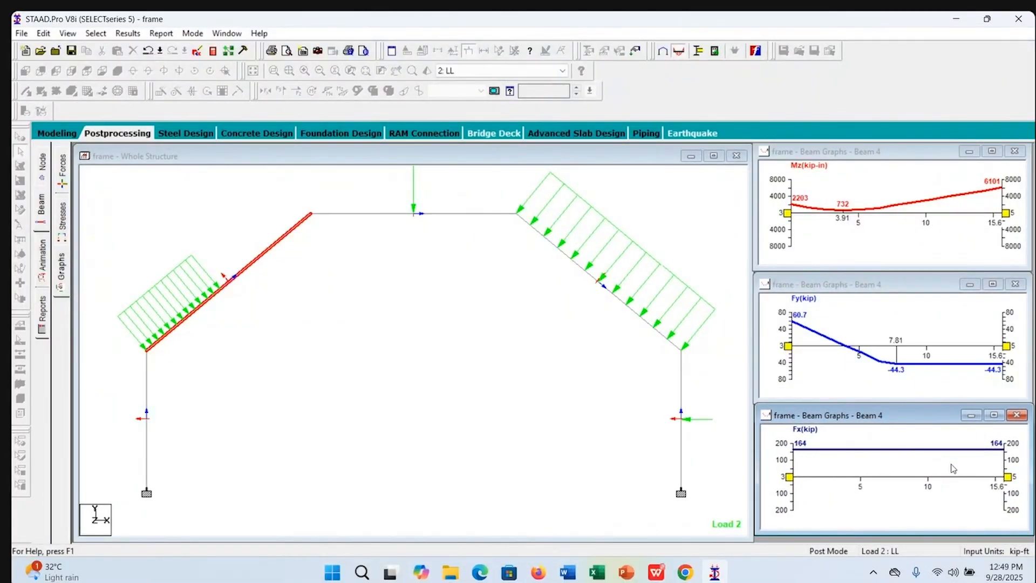
# Examine the LL force diagrams of the horizontal top beam, the right sloping member and the right column
pyautogui.click(363, 214)
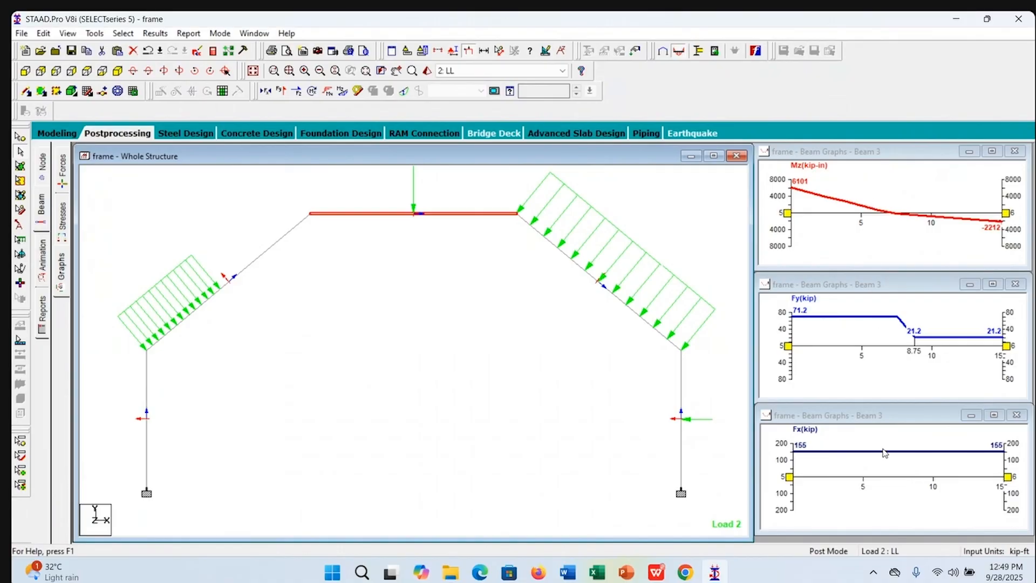
pyautogui.click(577, 266)
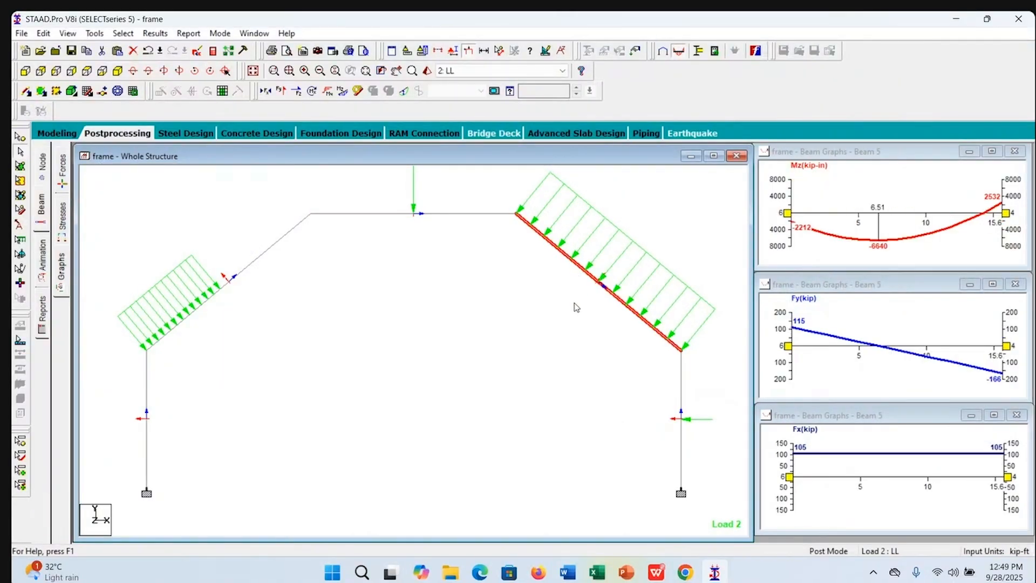
pyautogui.click(682, 399)
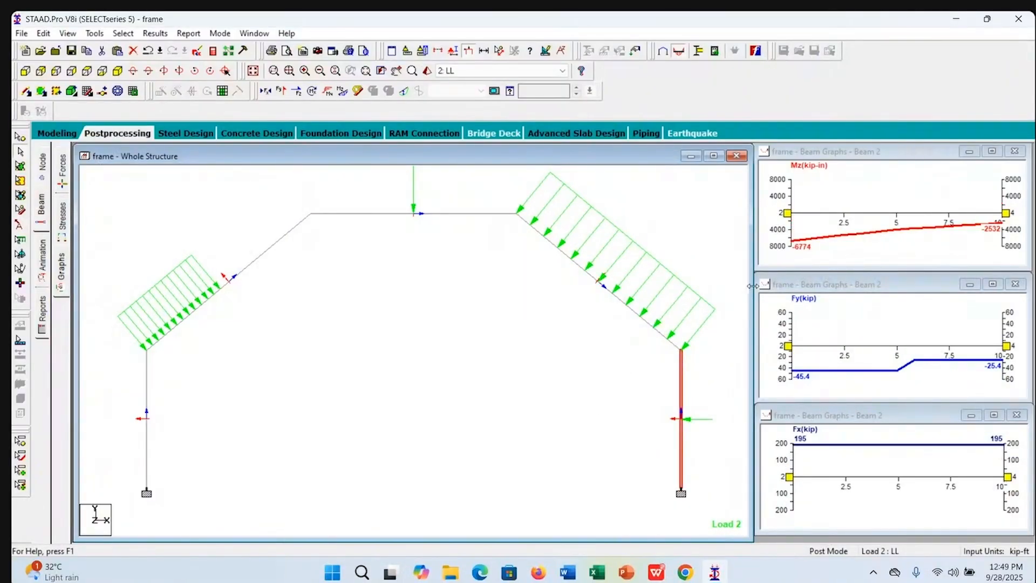
# Make 4: FDL the active load case and examine the force diagrams of all five frame members, from left column to right column
pyautogui.click(478, 70)
pyautogui.click(478, 81)
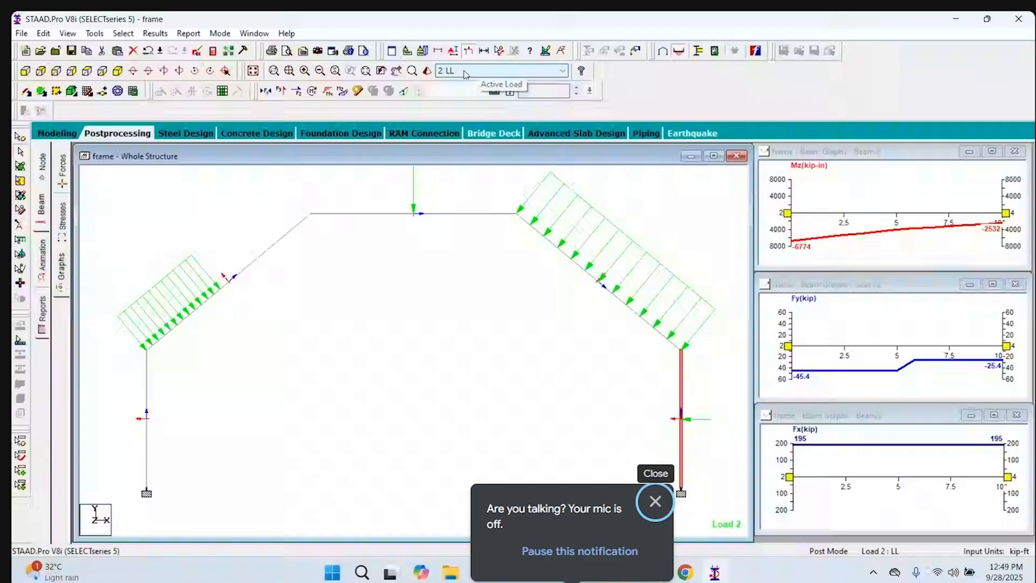
pyautogui.click(465, 72)
pyautogui.click(455, 109)
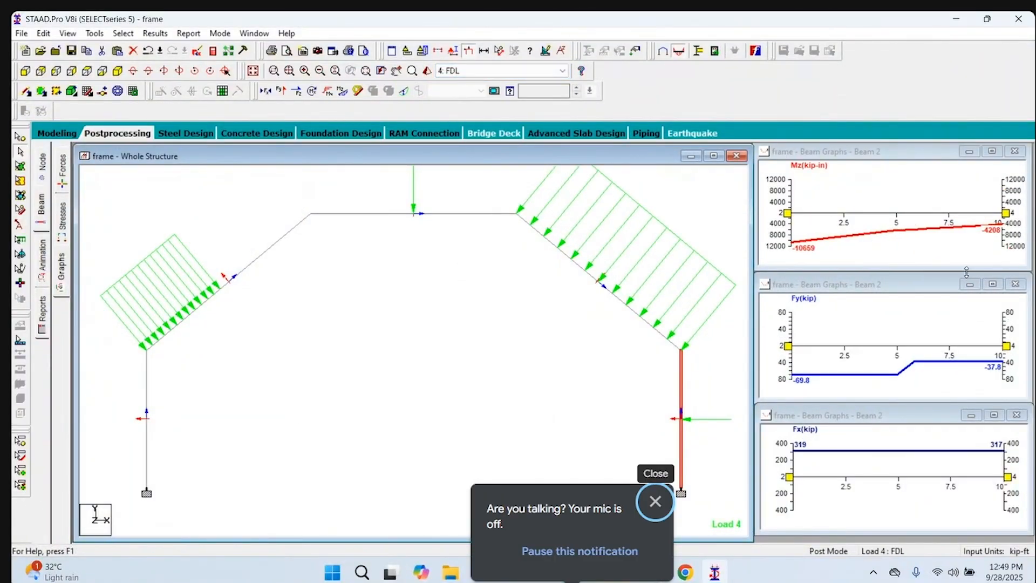
pyautogui.click(147, 372)
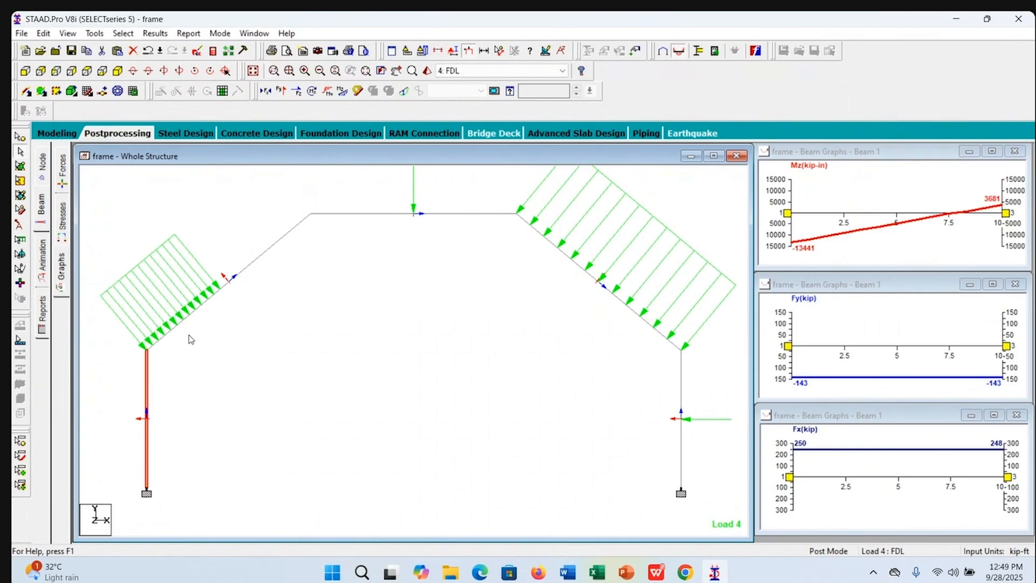
pyautogui.click(256, 265)
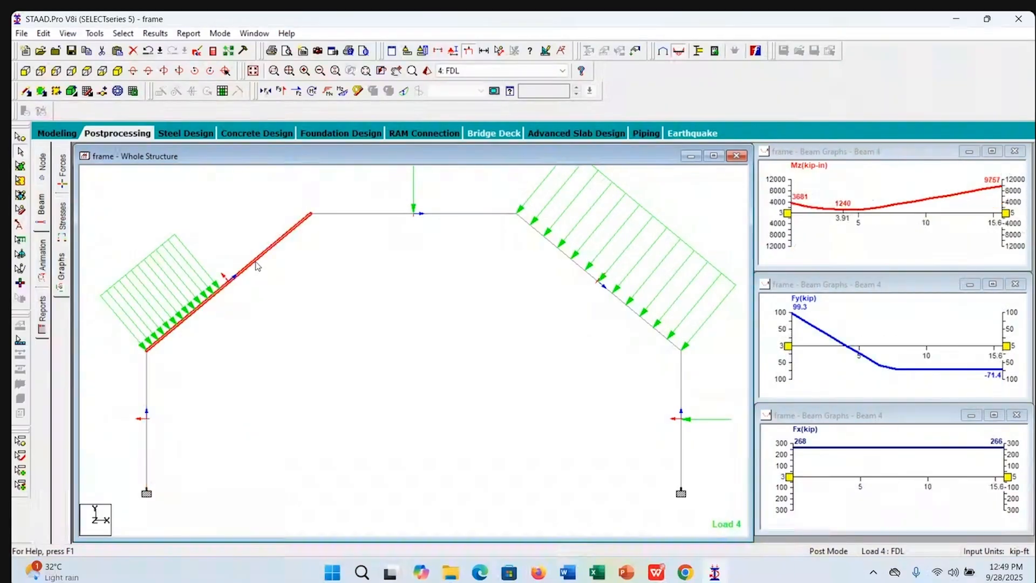
pyautogui.click(378, 215)
pyautogui.click(590, 280)
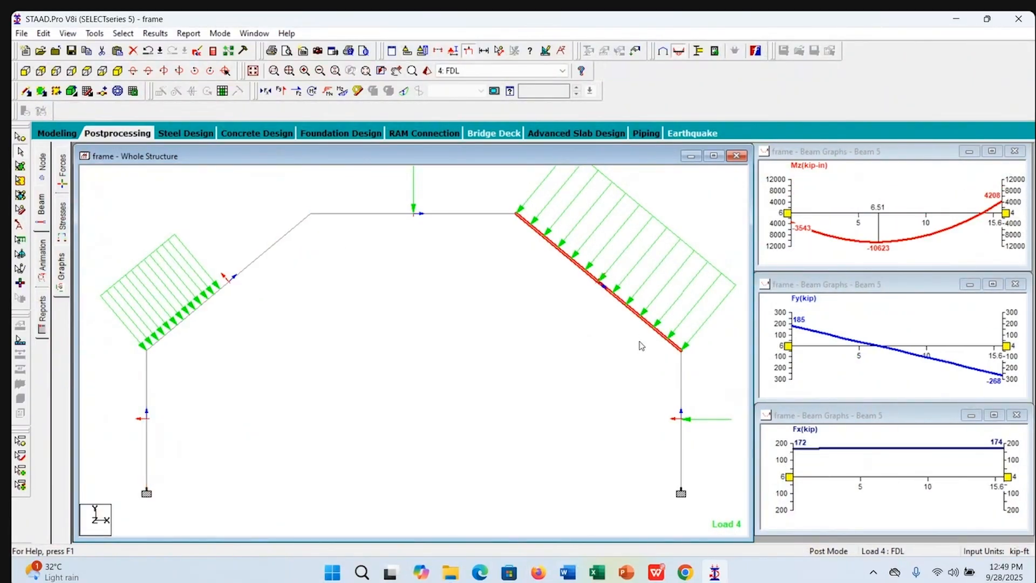
pyautogui.click(681, 392)
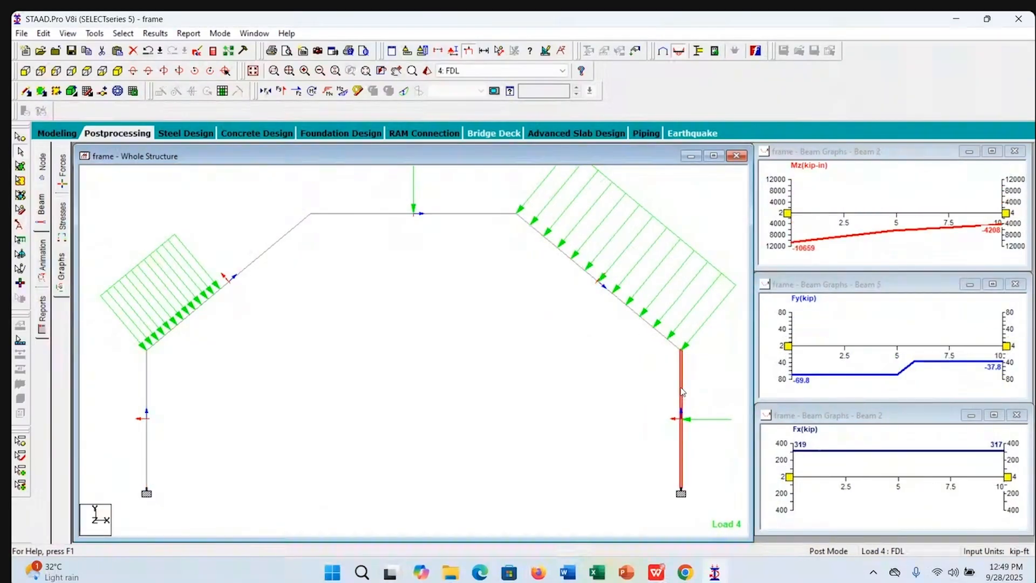
pyautogui.click(590, 414)
pyautogui.moveTo(663, 577)
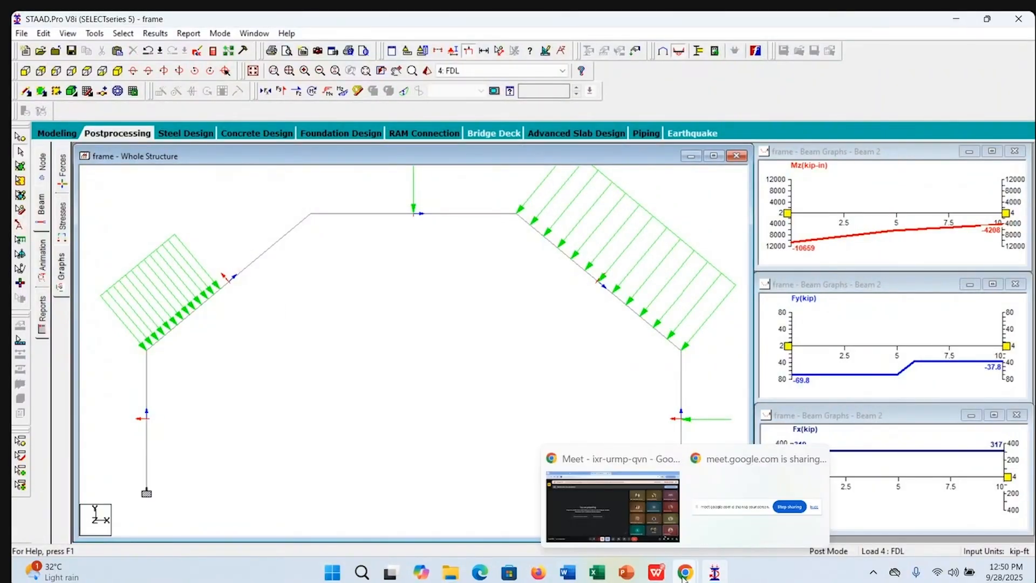
pyautogui.click(578, 475)
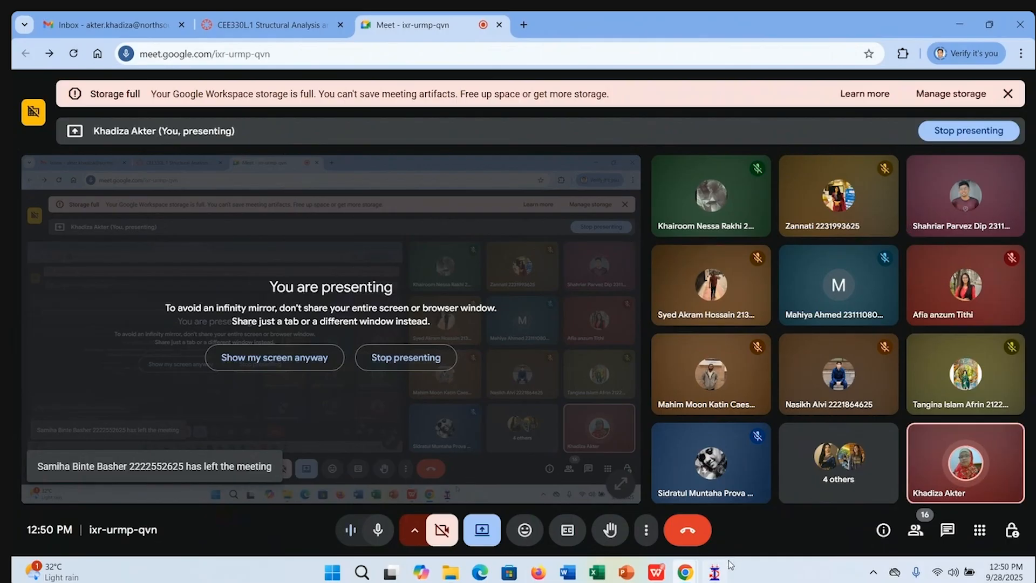
pyautogui.moveTo(714, 576)
pyautogui.click(717, 527)
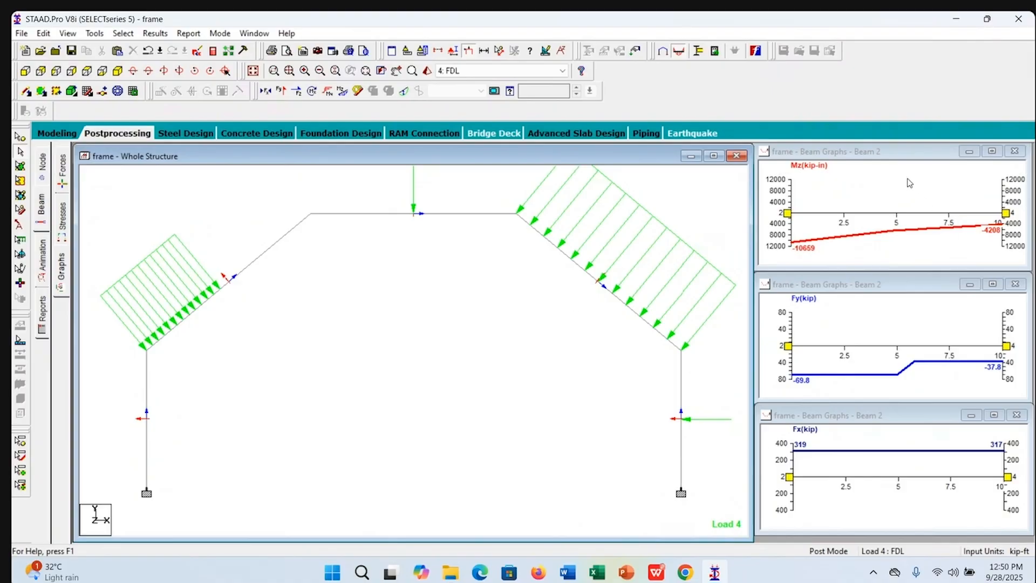
# Make 3: UFL the active load case and examine the force diagrams of the top beam and both sloping members
pyautogui.click(287, 236)
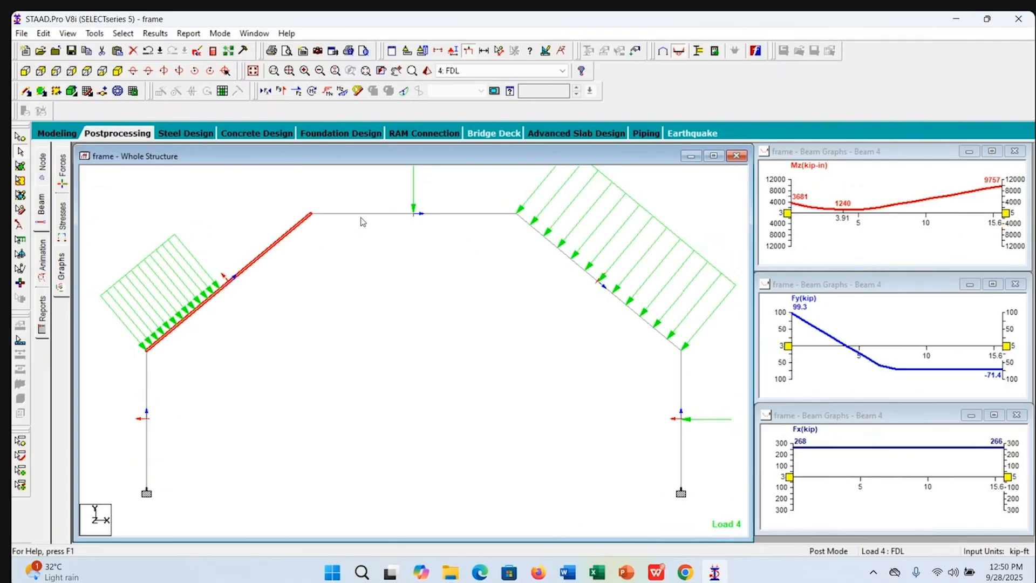
pyautogui.click(361, 217)
pyautogui.click(471, 71)
pyautogui.click(466, 100)
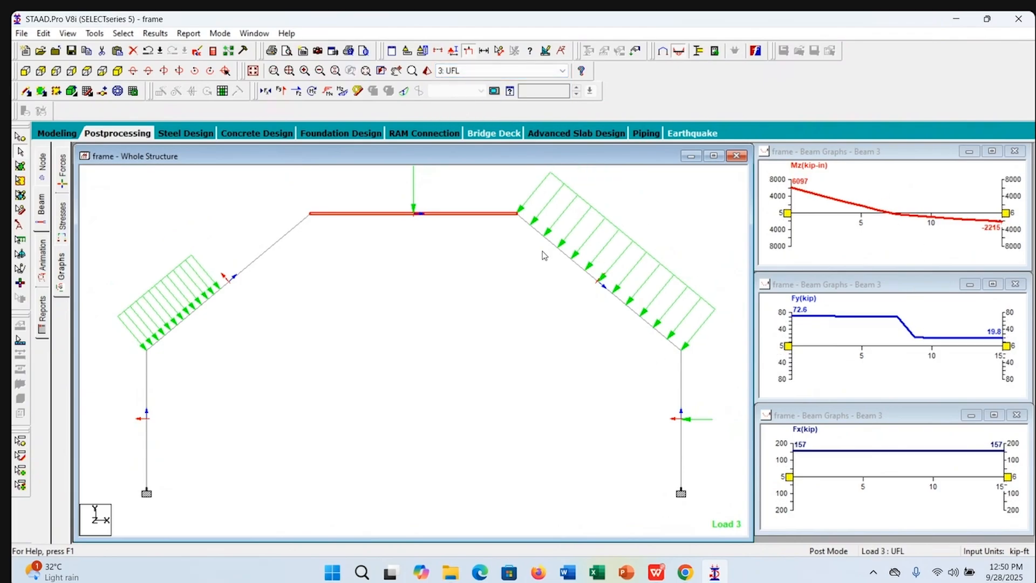
pyautogui.click(564, 253)
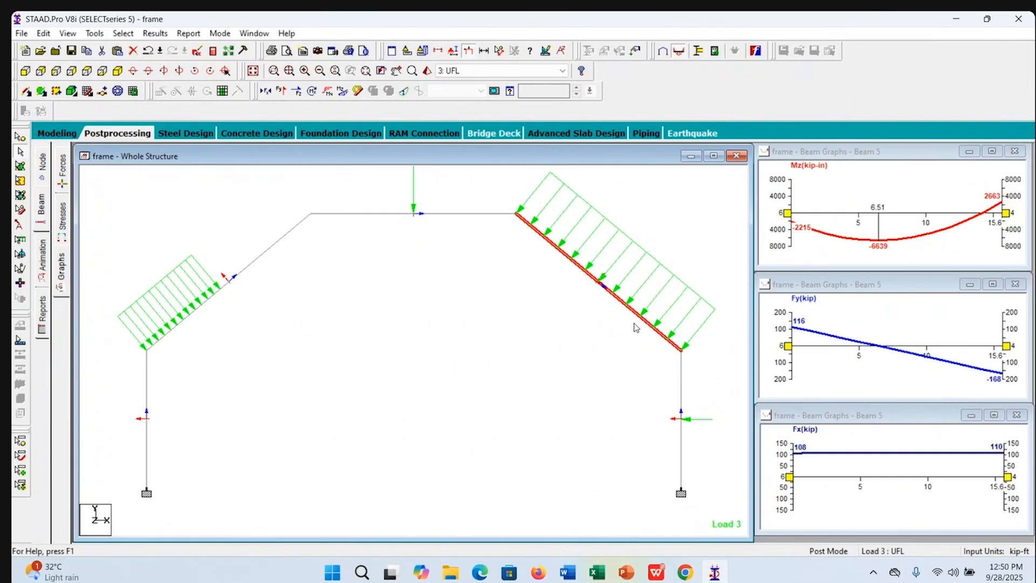
pyautogui.click(467, 215)
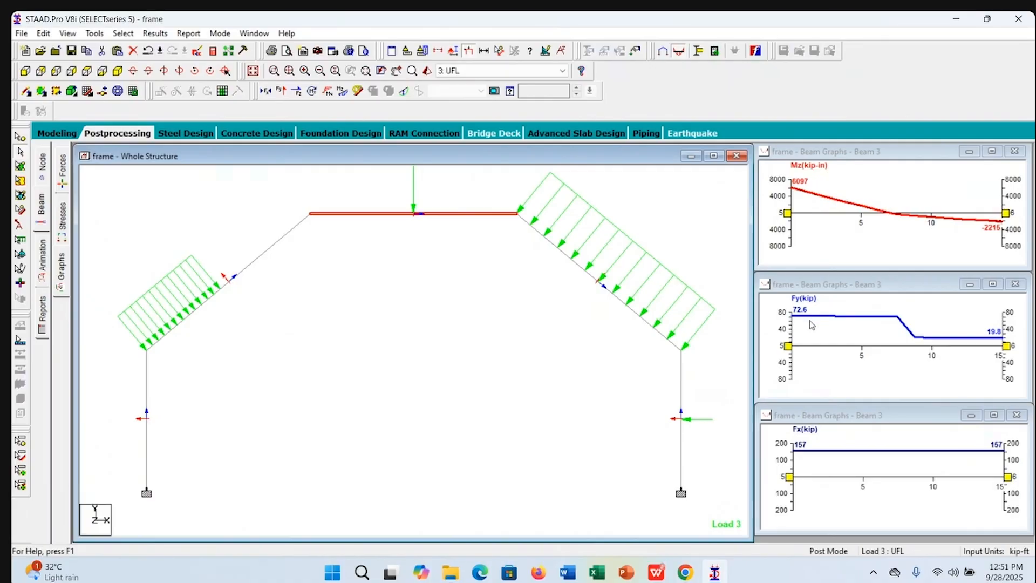
pyautogui.click(251, 264)
pyautogui.click(372, 330)
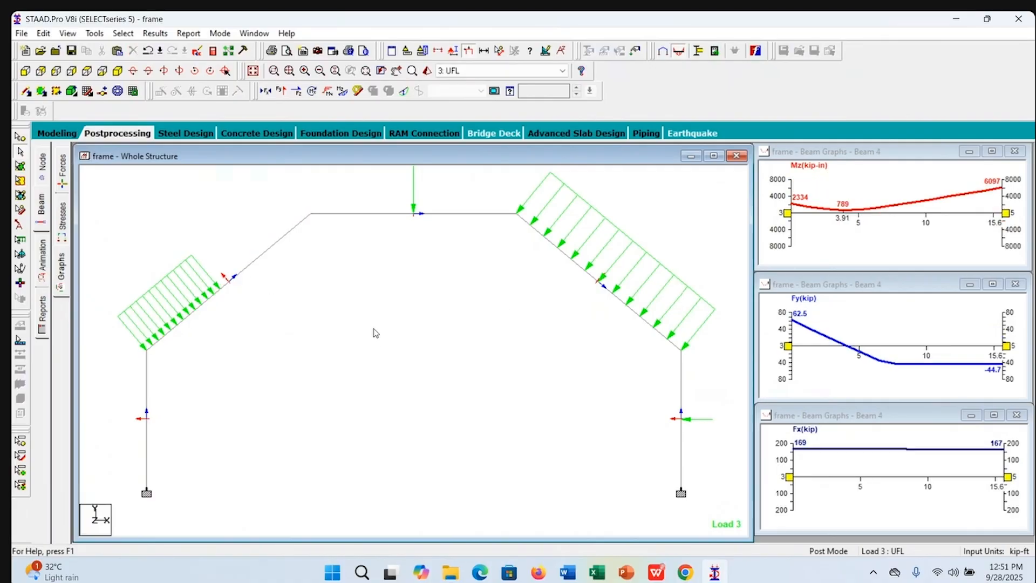
# Open the properties of the left sloping member (beam 4) and show its shear and bending results for load case 3:UFL
pyautogui.click(257, 258)
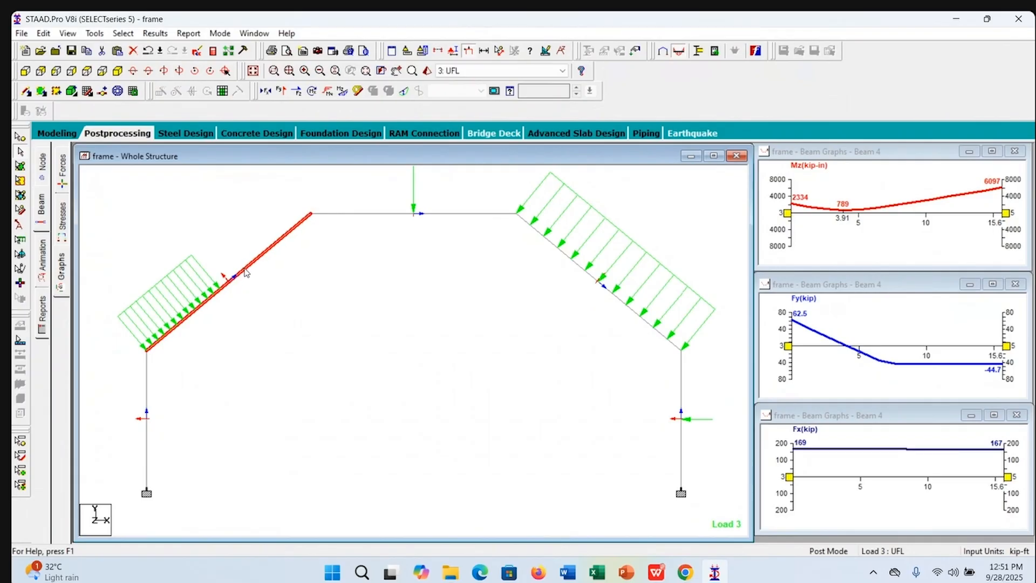
pyautogui.moveTo(246, 273)
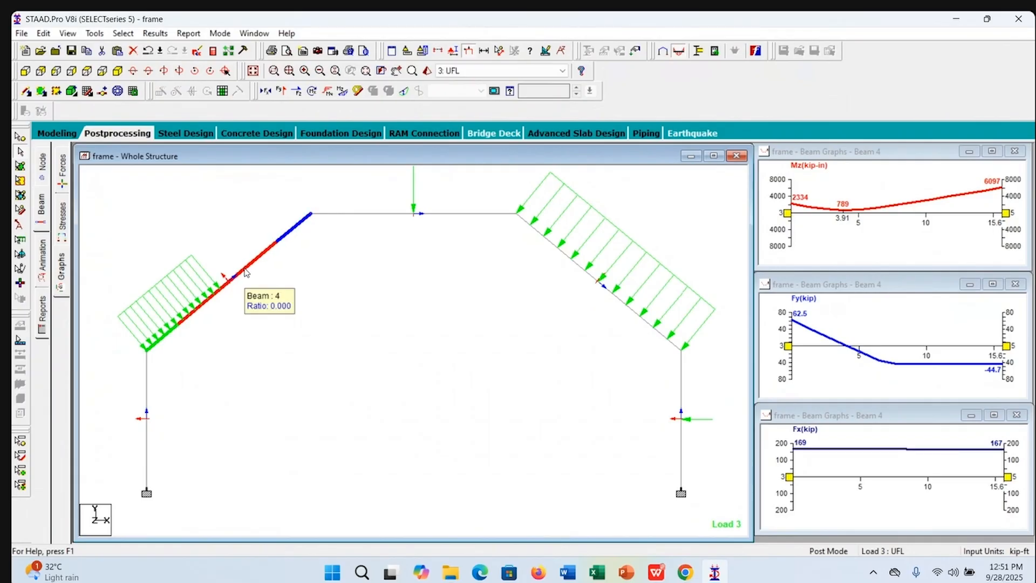
pyautogui.doubleClick(247, 273)
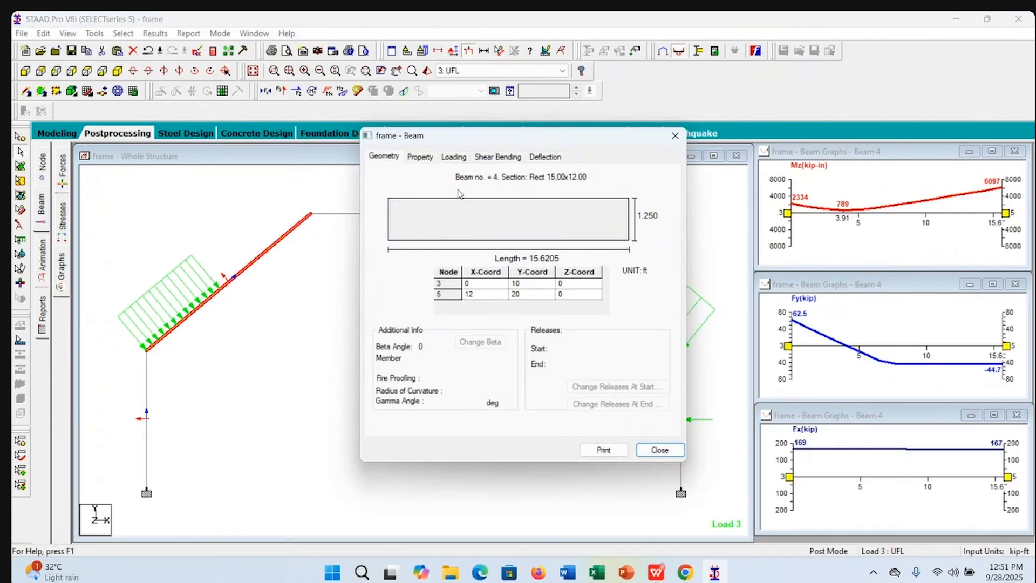
pyautogui.moveTo(507, 142); pyautogui.dragTo(453, 139)
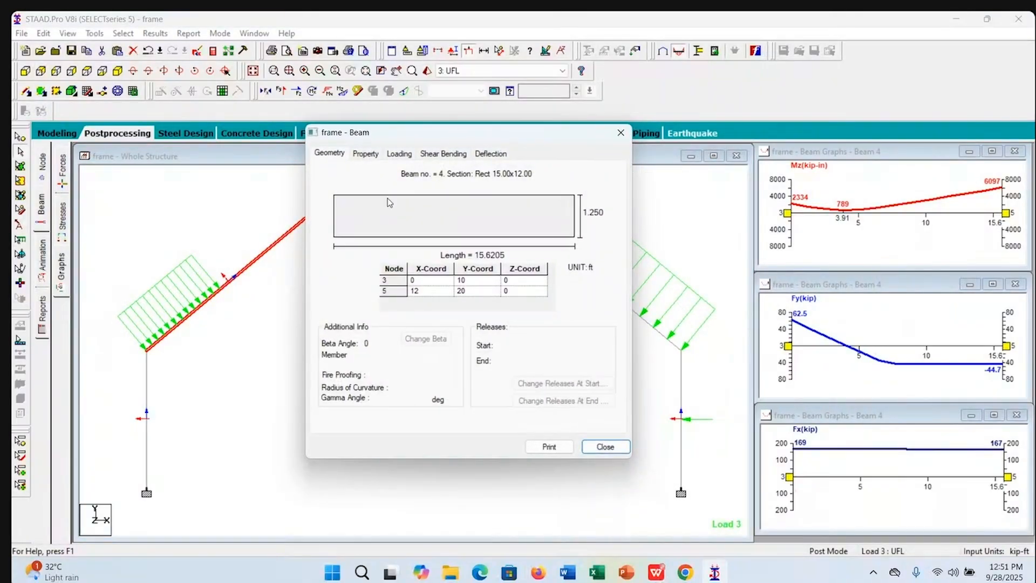
pyautogui.click(442, 155)
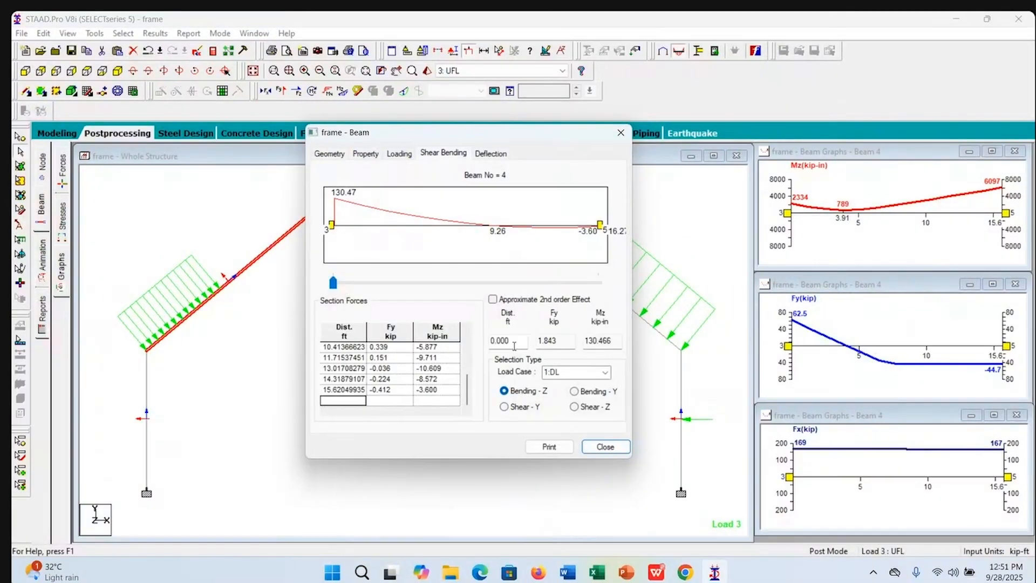
pyautogui.click(605, 373)
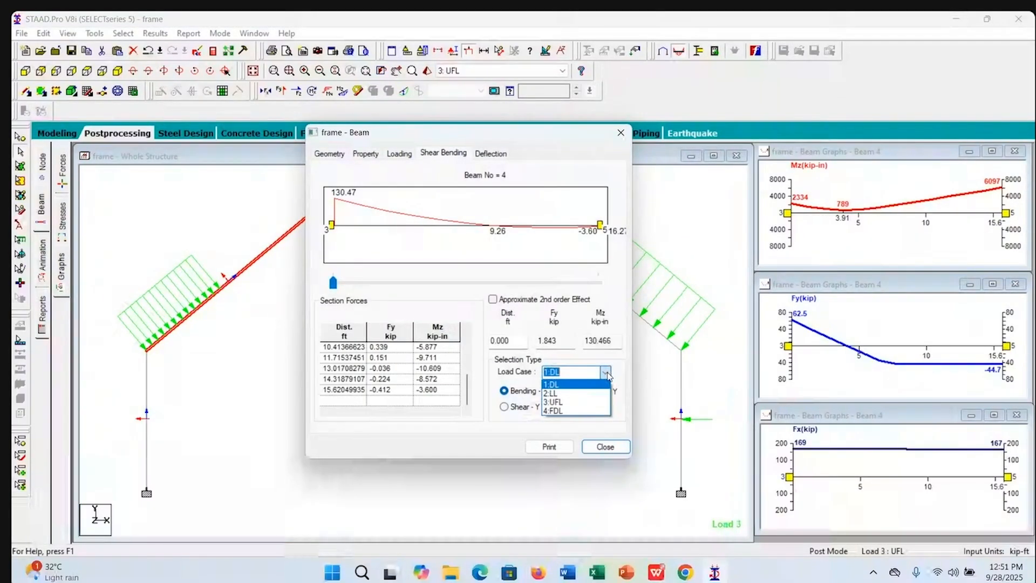
pyautogui.click(564, 404)
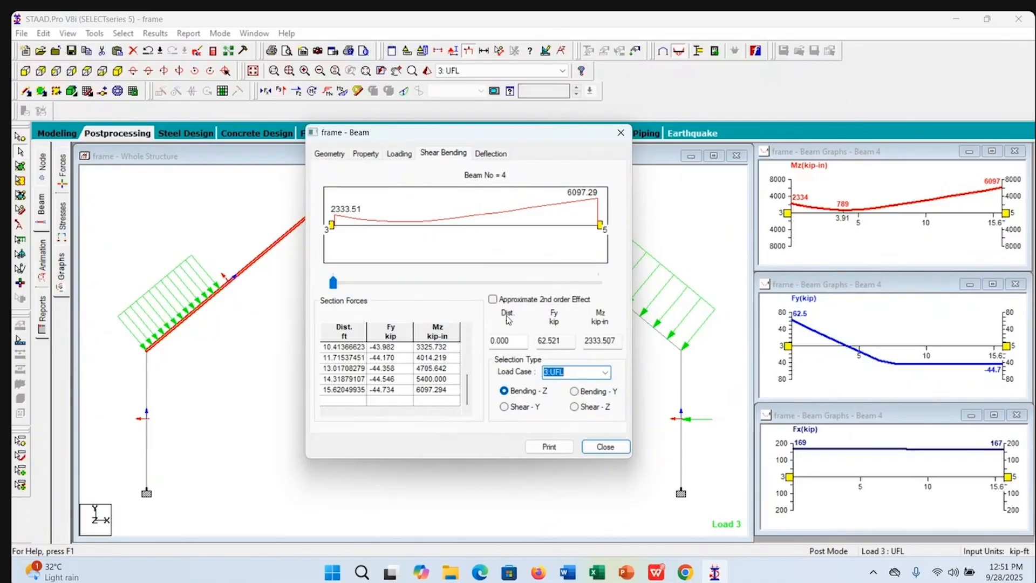
# Query beam 4's UFL shear and bending moment at a distance of 6 ft, reset to the member's start, and query 6 ft again
pyautogui.click(514, 341)
pyautogui.moveTo(513, 341); pyautogui.dragTo(476, 340)
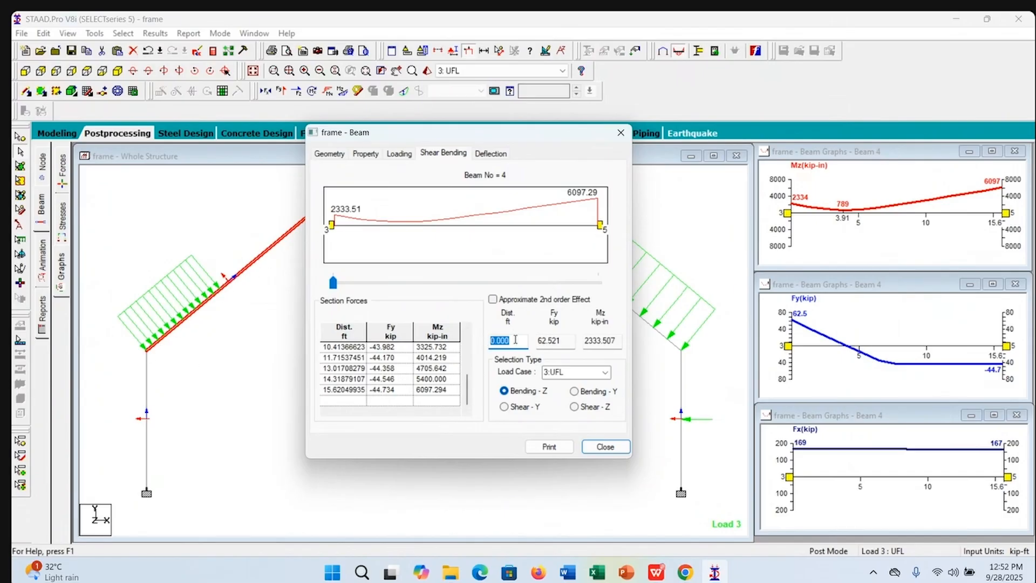
pyautogui.write('6')
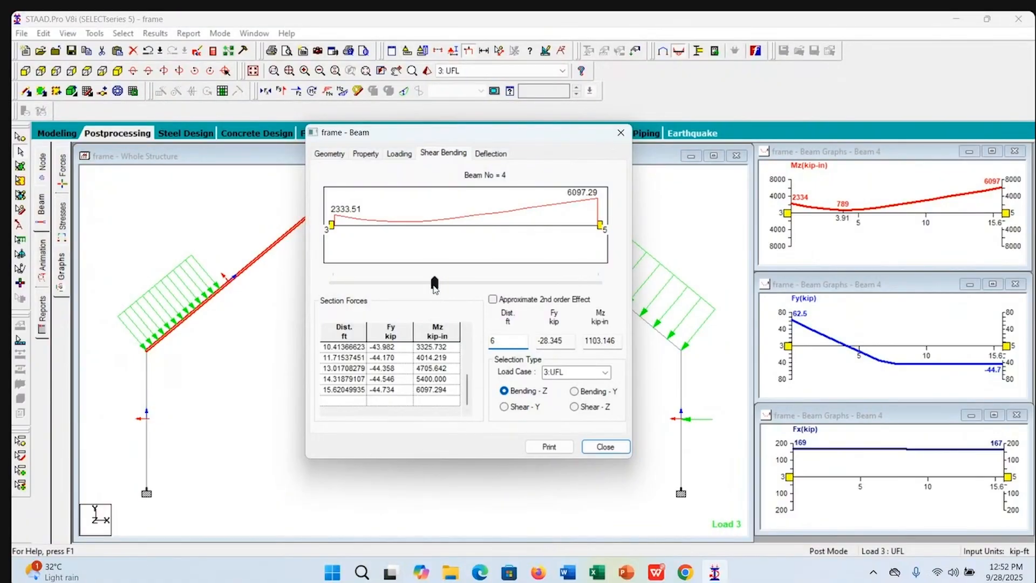
pyautogui.moveTo(435, 287); pyautogui.dragTo(308, 287)
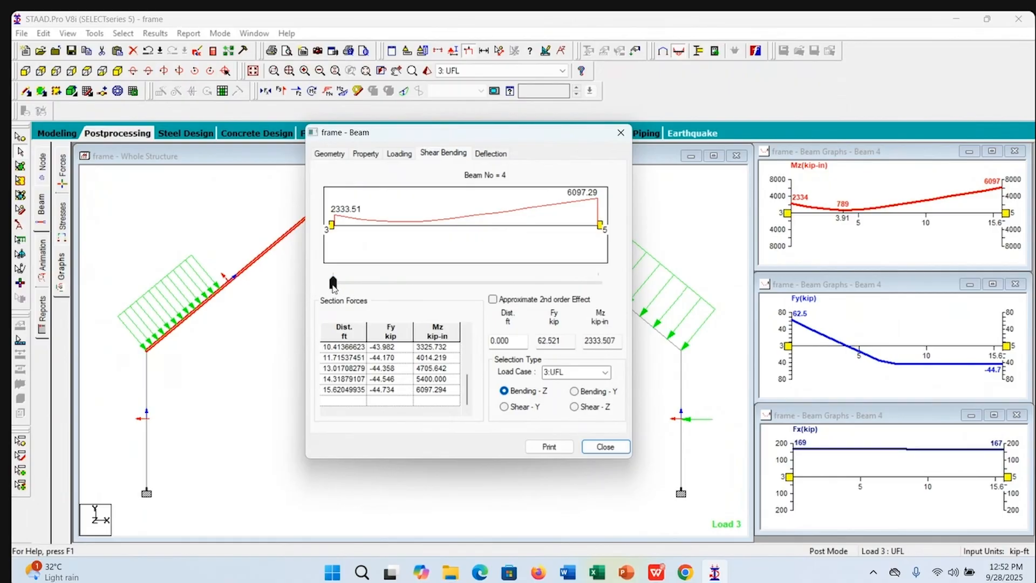
pyautogui.doubleClick(512, 340)
pyautogui.write('6')
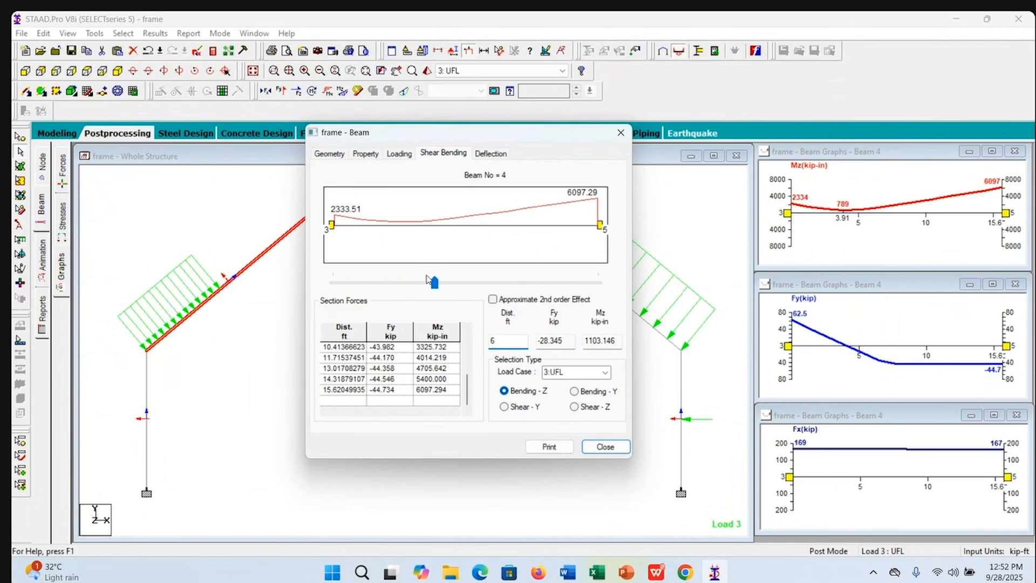
# Read beam 4's UFL shear and bending moment at 6 ft, and query them at a distance of 9 ft
pyautogui.doubleClick(568, 338)
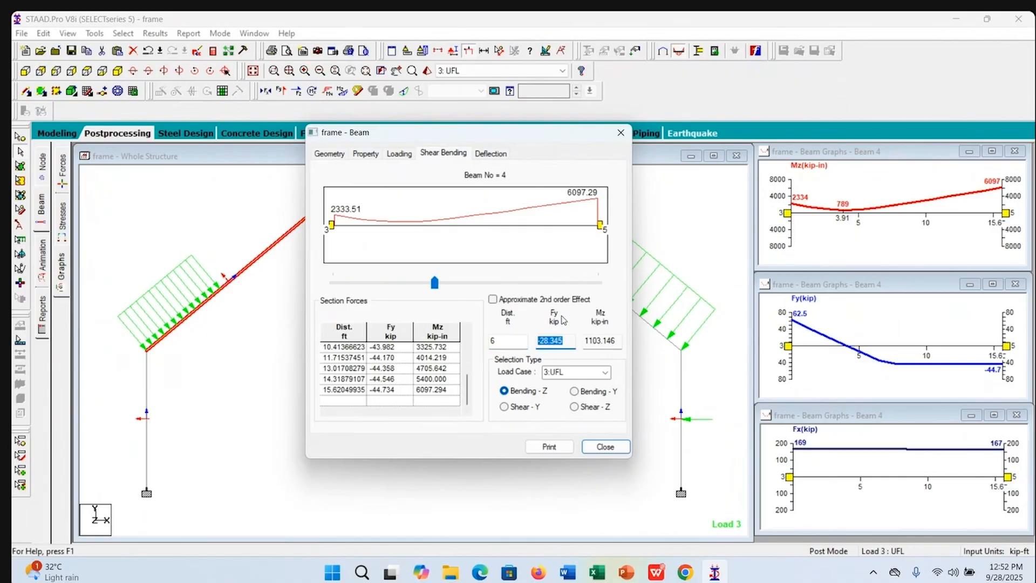
pyautogui.click(566, 340)
pyautogui.doubleClick(588, 341)
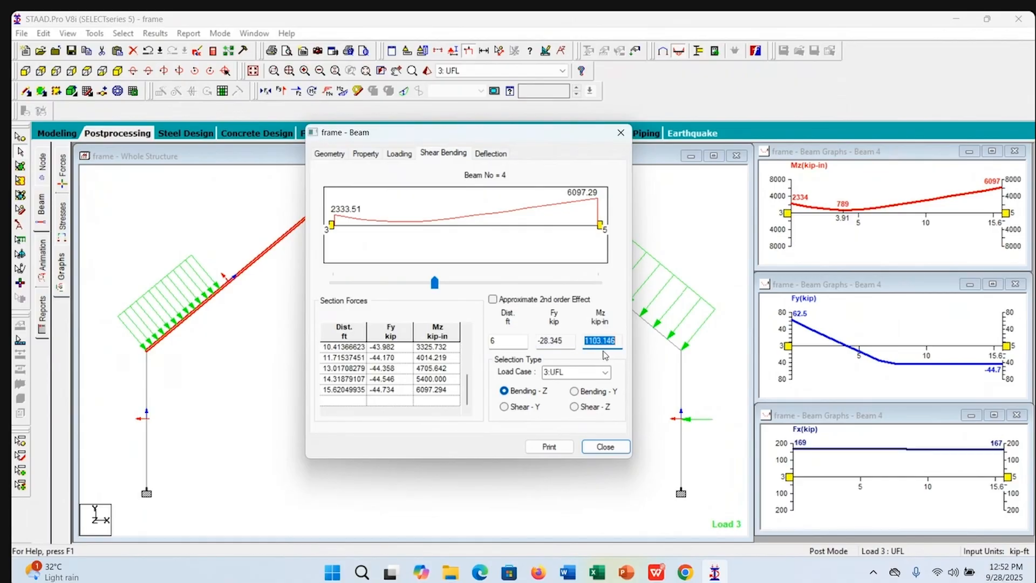
pyautogui.click(605, 344)
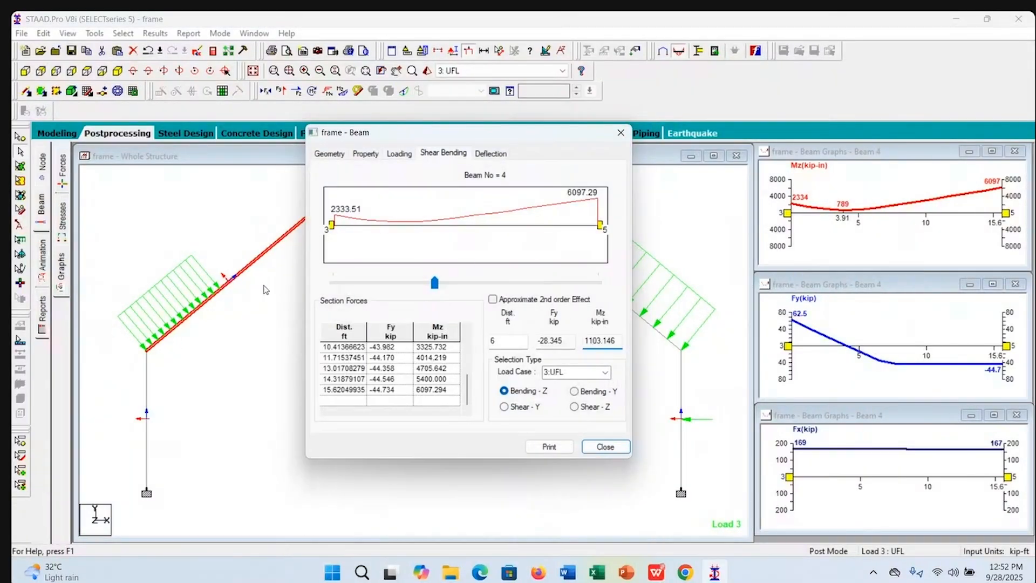
pyautogui.doubleClick(514, 341)
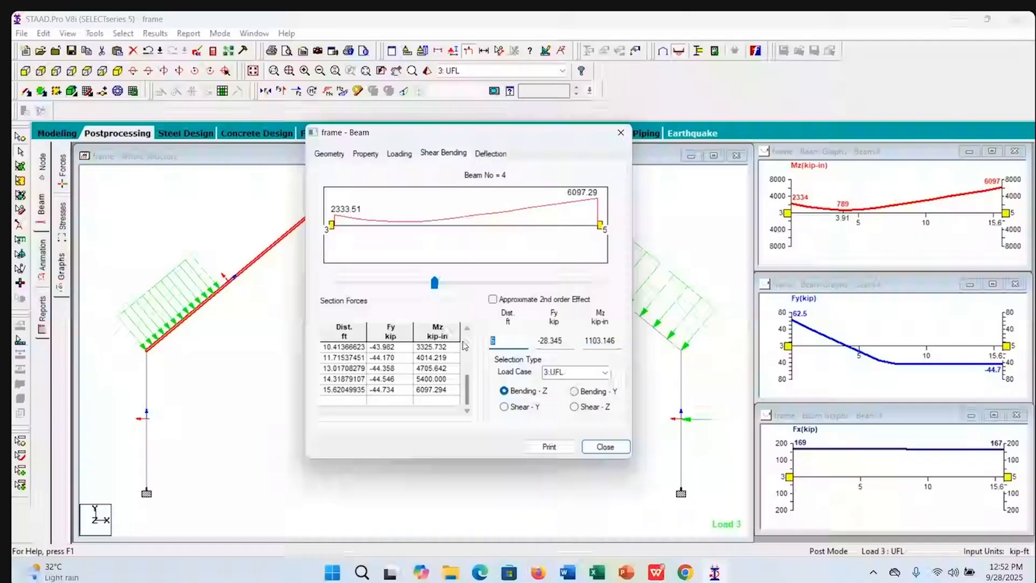
pyautogui.write('9')
pyautogui.click(563, 343)
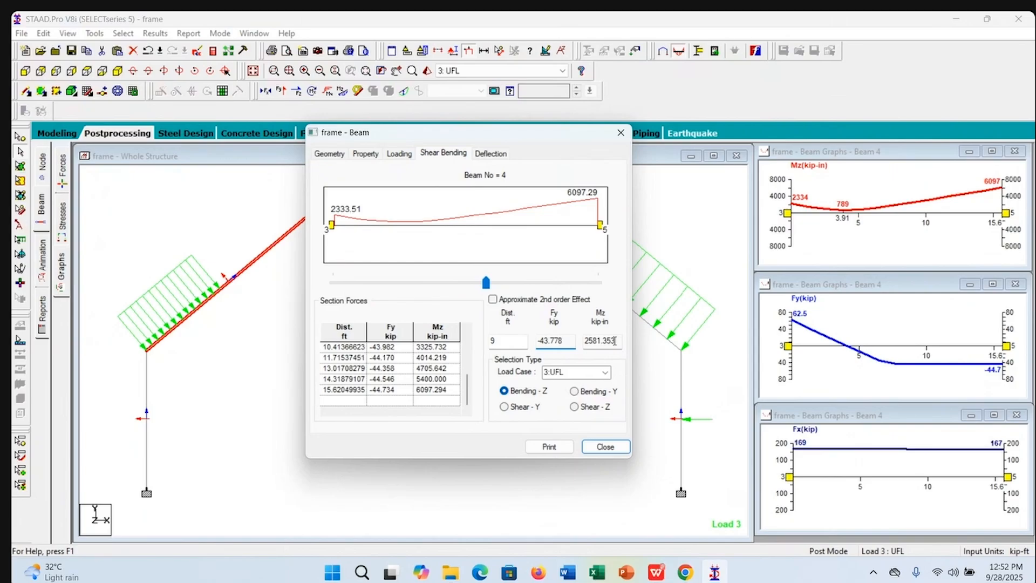
# Switch beam 4's shear and bending results to load case 4:FDL and query the values at 9 ft
pyautogui.click(606, 373)
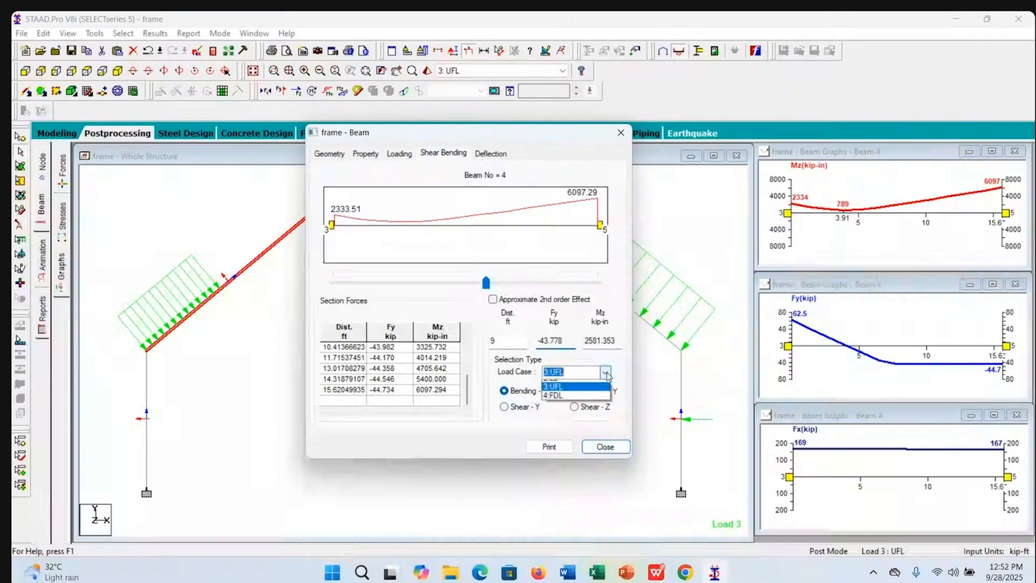
pyautogui.click(561, 411)
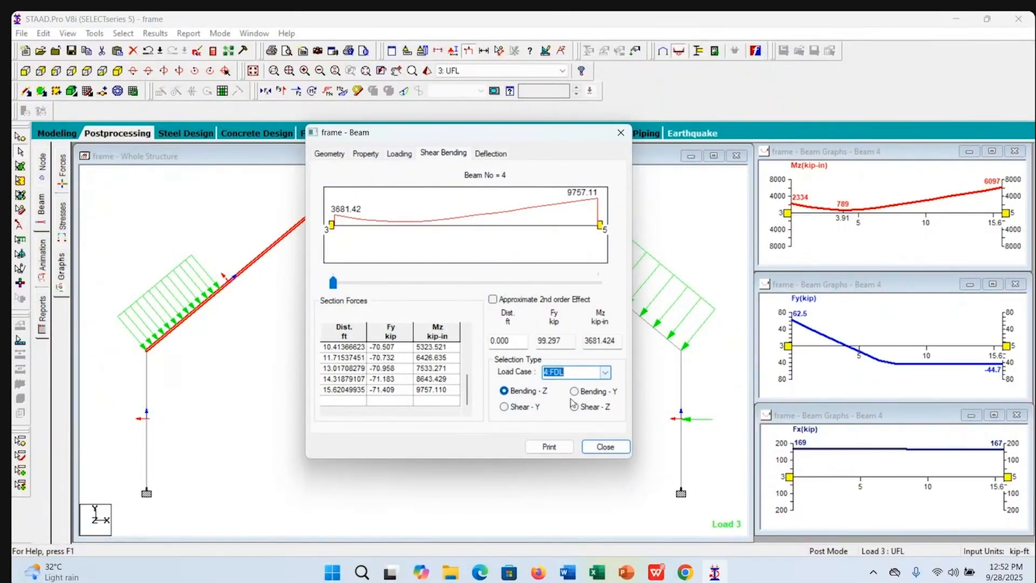
pyautogui.doubleClick(509, 341)
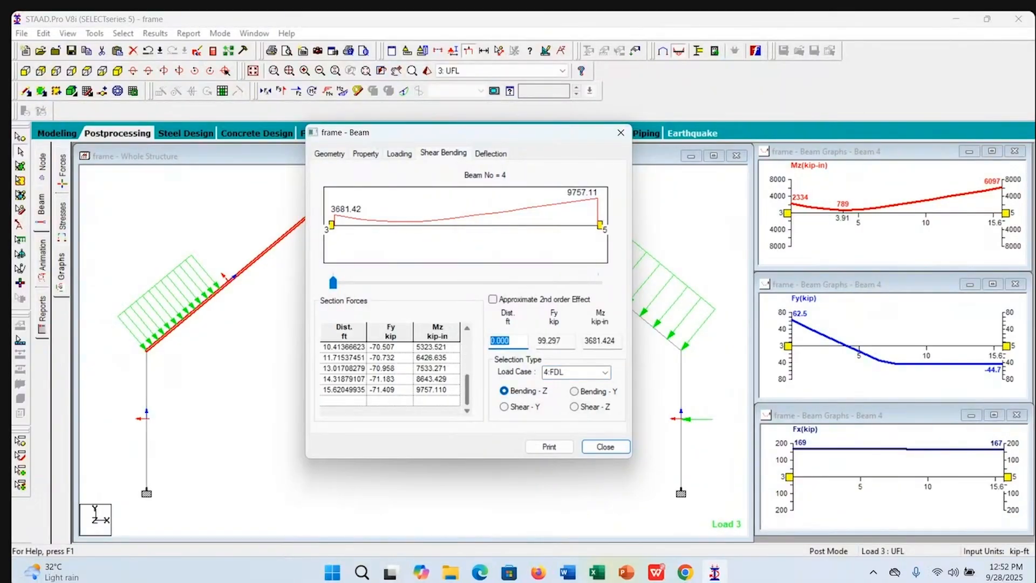
pyautogui.write('9')
pyautogui.press('Tab')
pyautogui.click(617, 341)
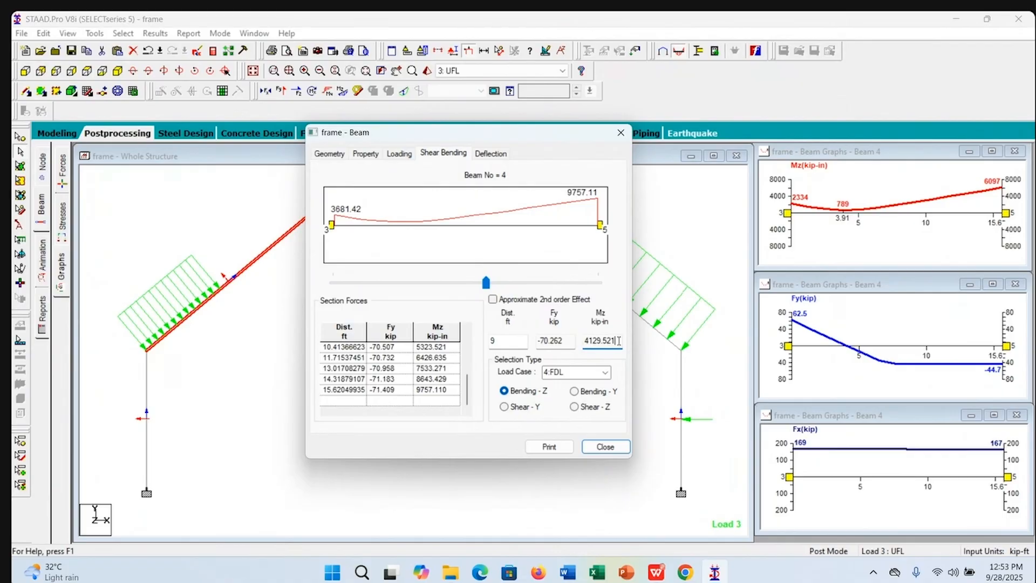
# Show beam 4's local deflection in the Y direction for load cases 1:DL, 2:LL and 4:FDL in turn
pyautogui.click(490, 153)
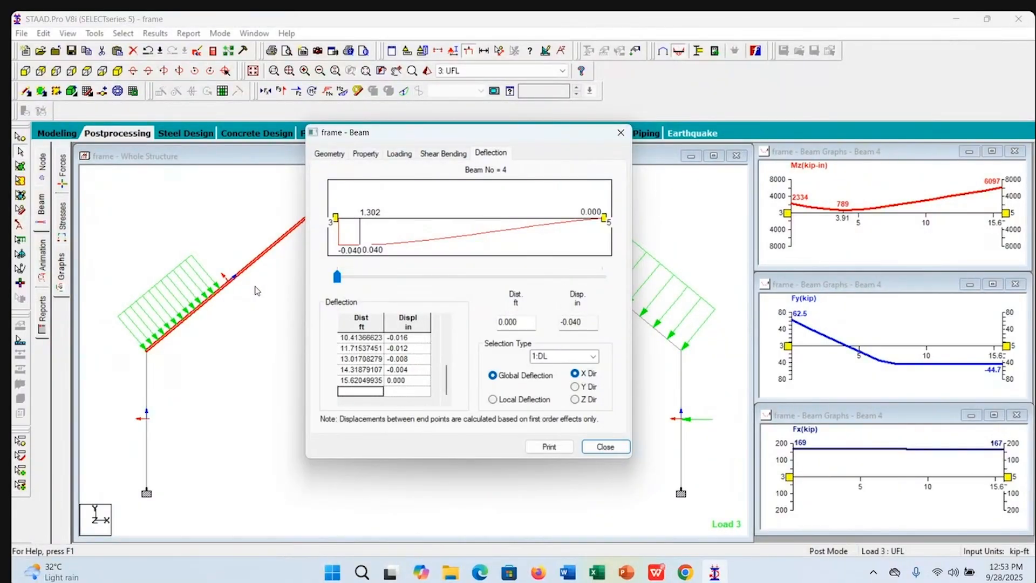
pyautogui.click(510, 402)
pyautogui.click(575, 387)
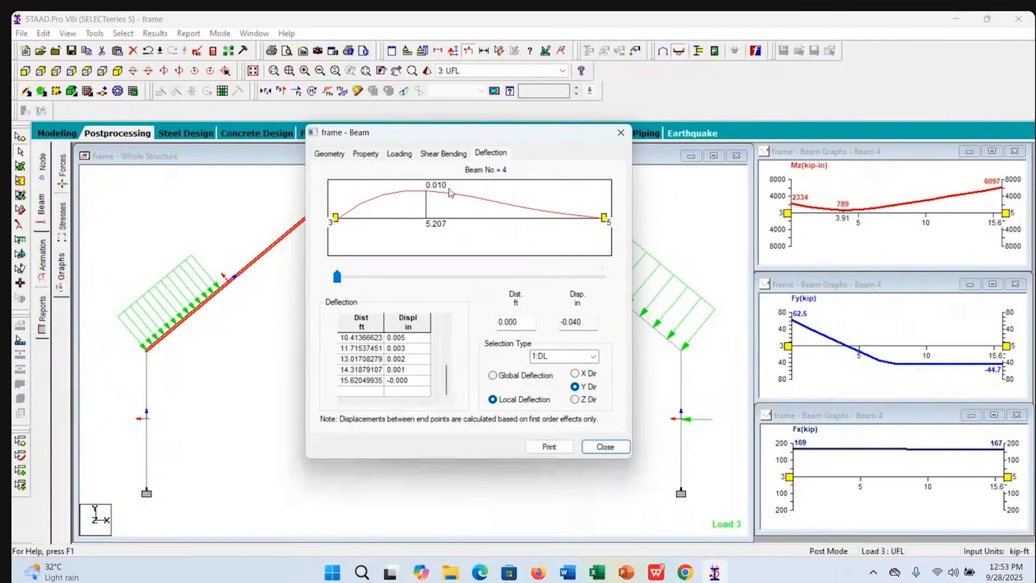
pyautogui.click(594, 357)
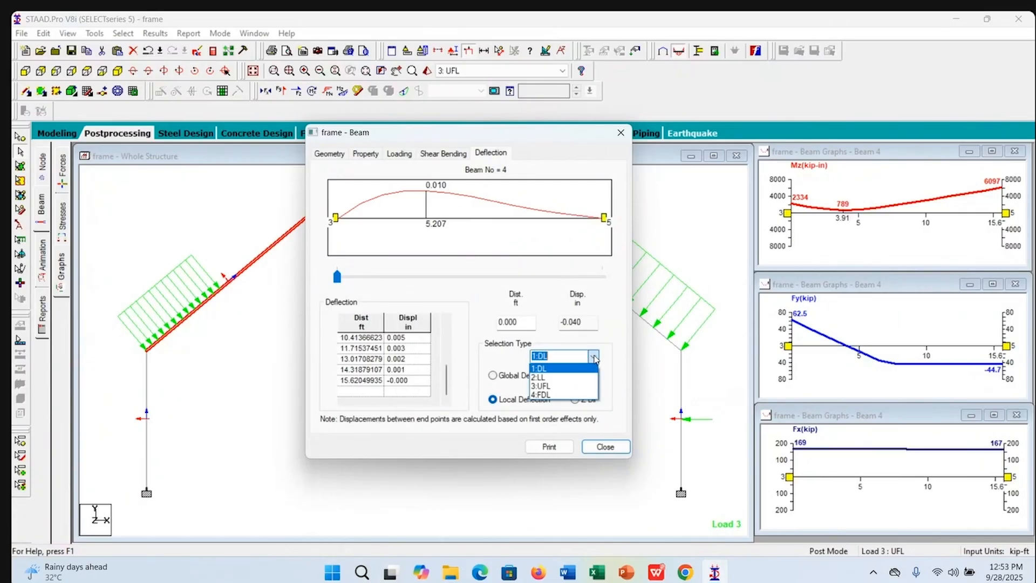
pyautogui.click(568, 377)
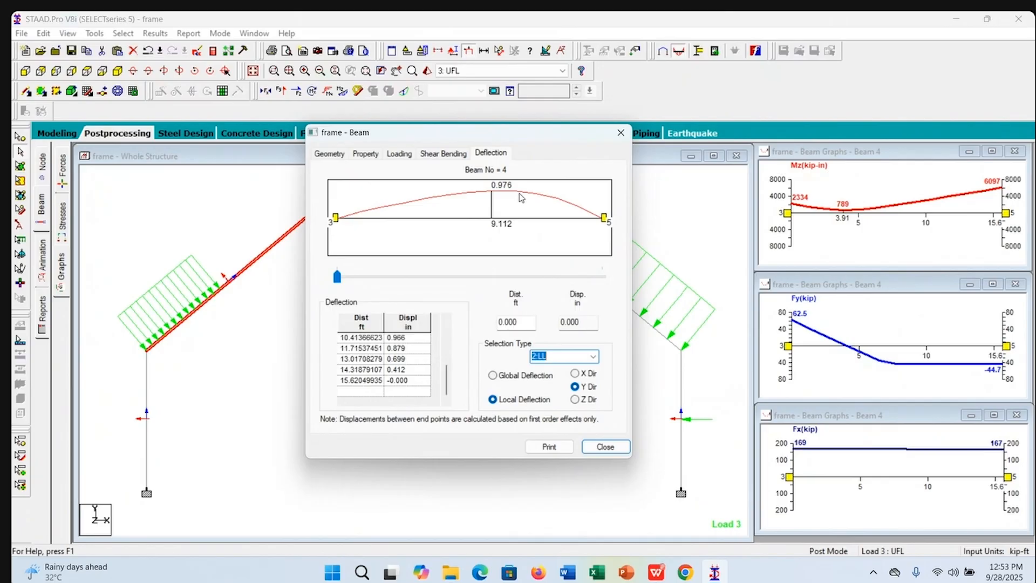
pyautogui.click(594, 356)
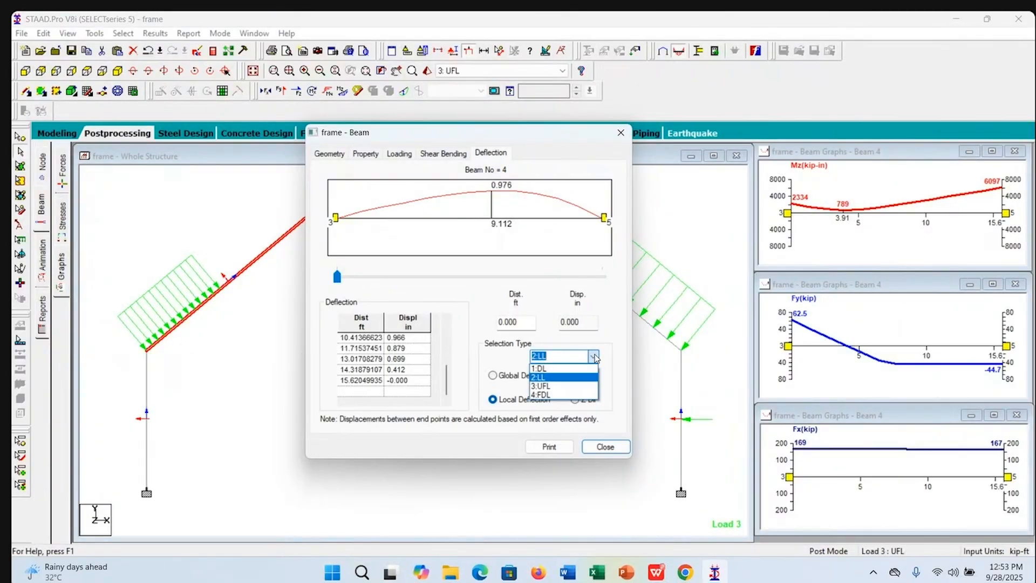
pyautogui.click(558, 396)
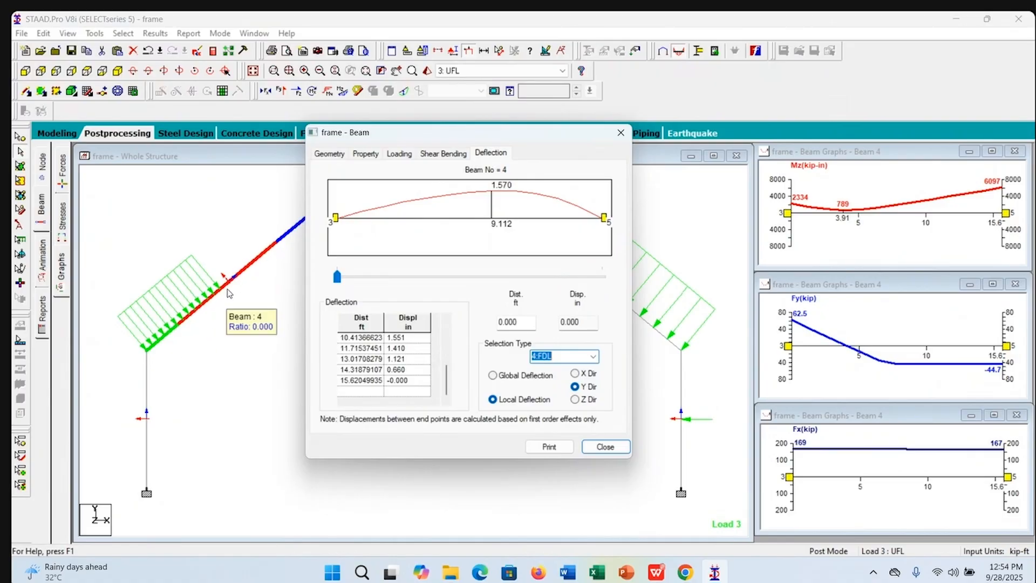
# Query beam 4's local Y deflection under FDL at a distance of 6 ft and close the beam properties
pyautogui.doubleClick(523, 324)
pyautogui.write('6')
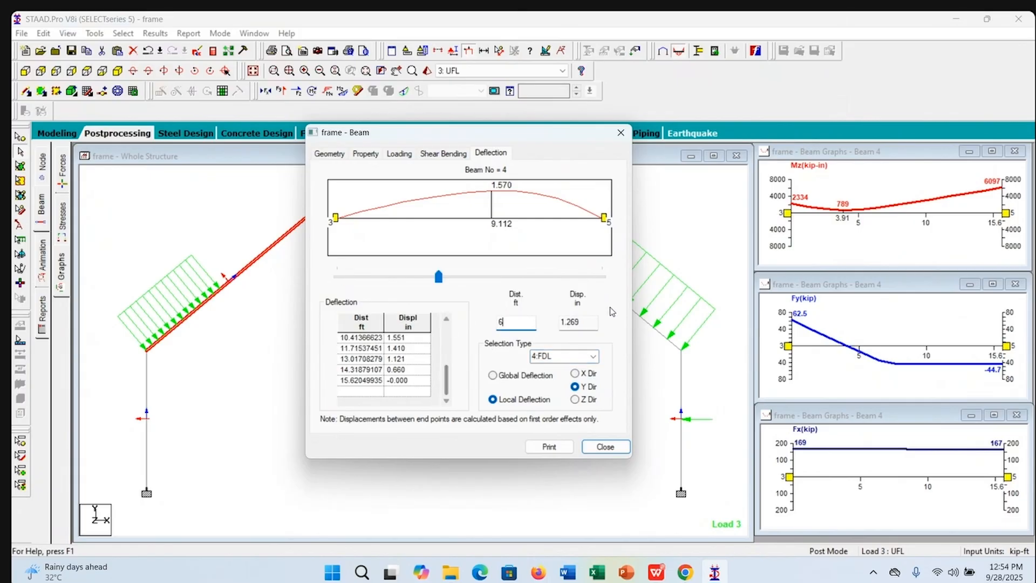
pyautogui.click(590, 324)
pyautogui.click(606, 447)
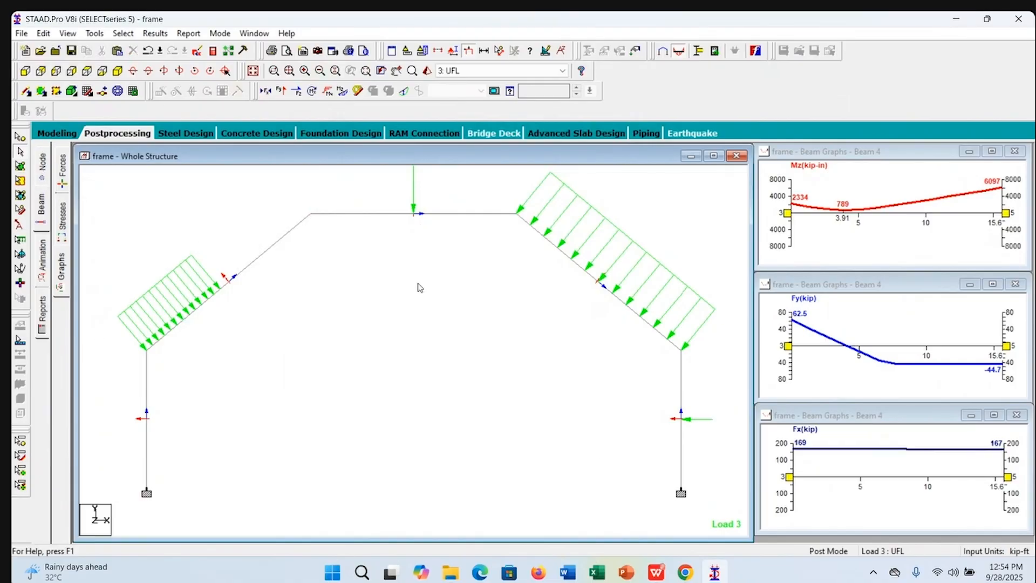
# Reopen the left sloping member's deflection results, set 4:FDL with local deflection in the Y direction, and query 6 ft
pyautogui.doubleClick(277, 248)
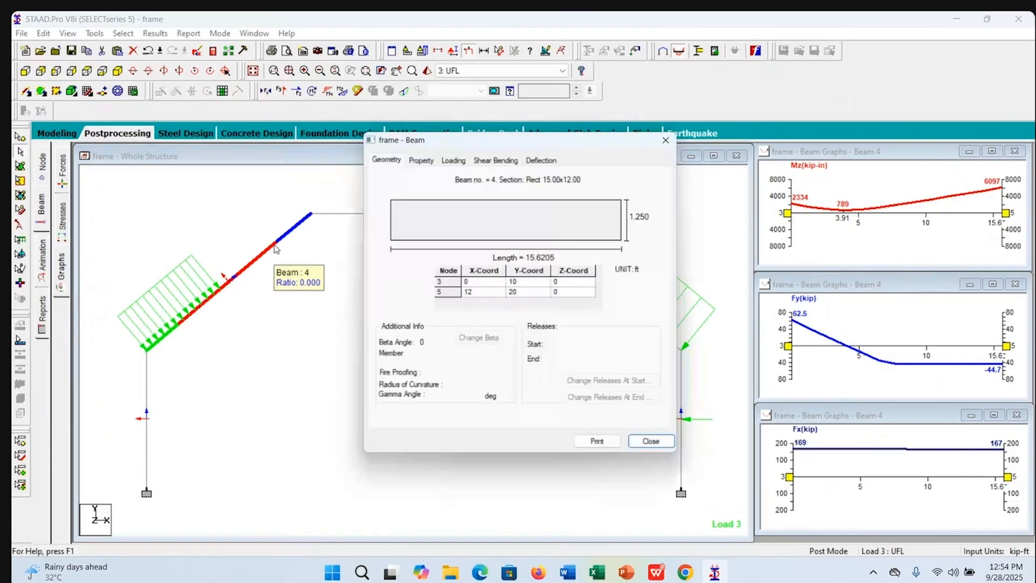
pyautogui.click(545, 156)
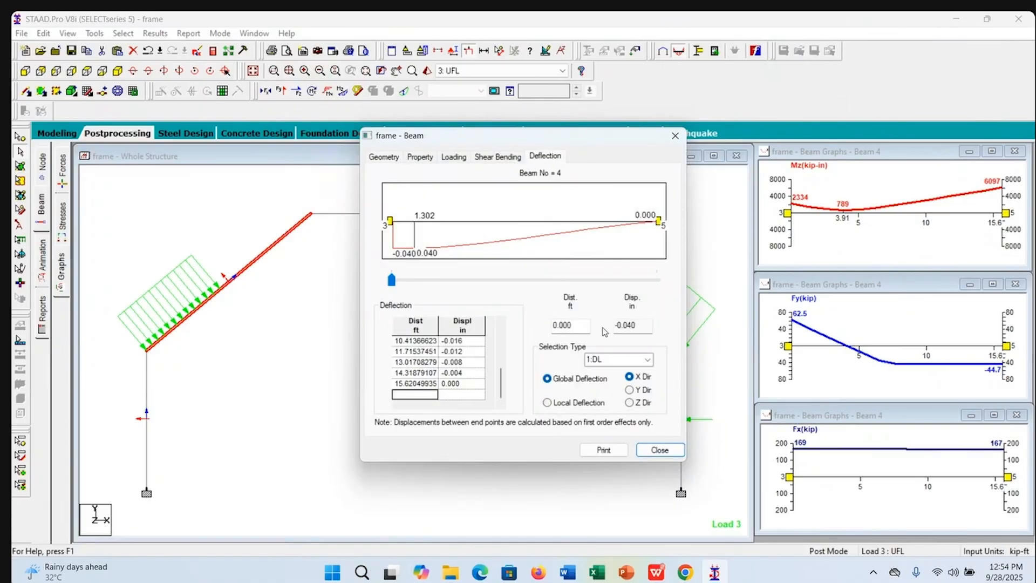
pyautogui.click(647, 360)
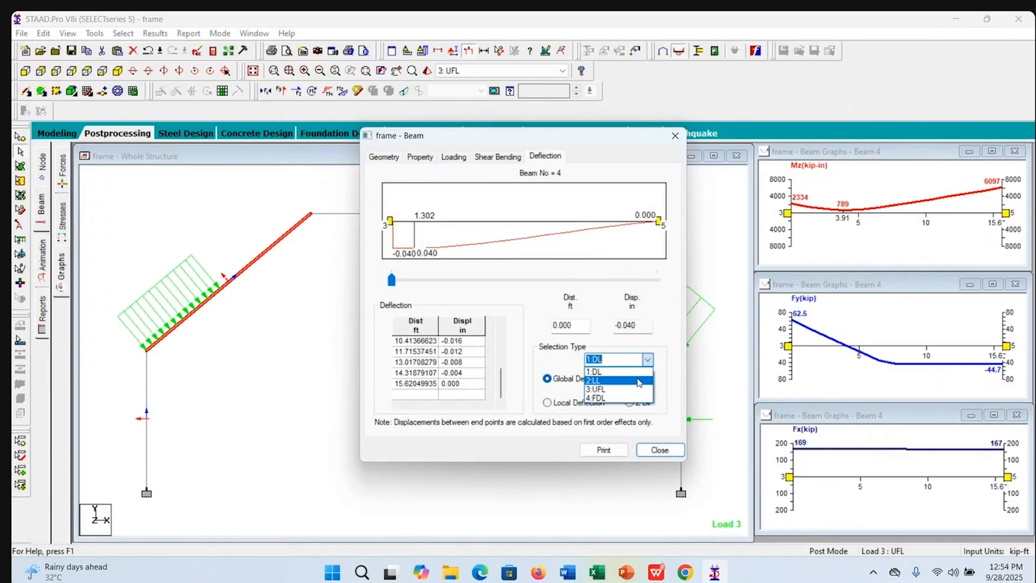
pyautogui.click(616, 400)
pyautogui.click(582, 406)
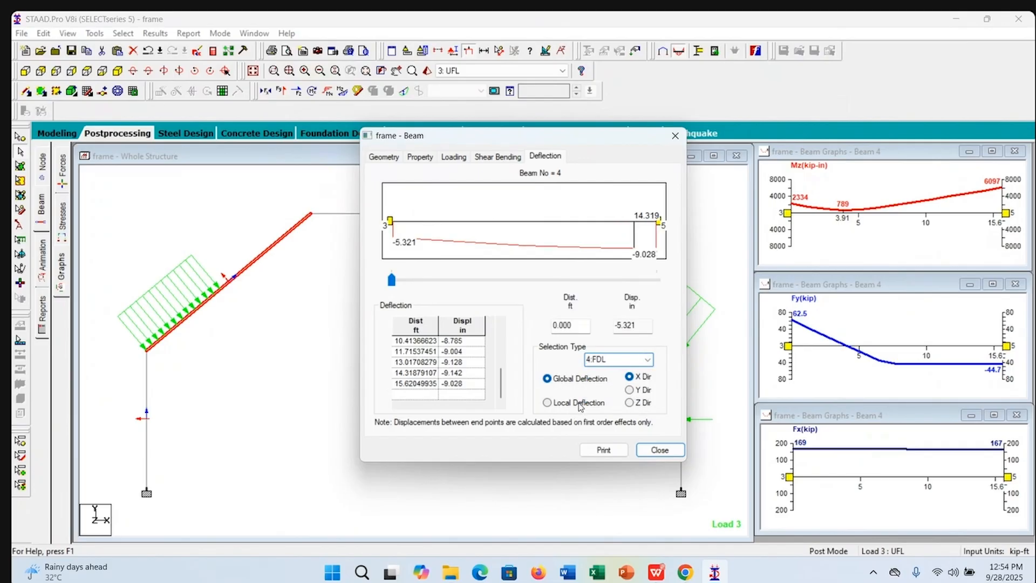
pyautogui.click(629, 390)
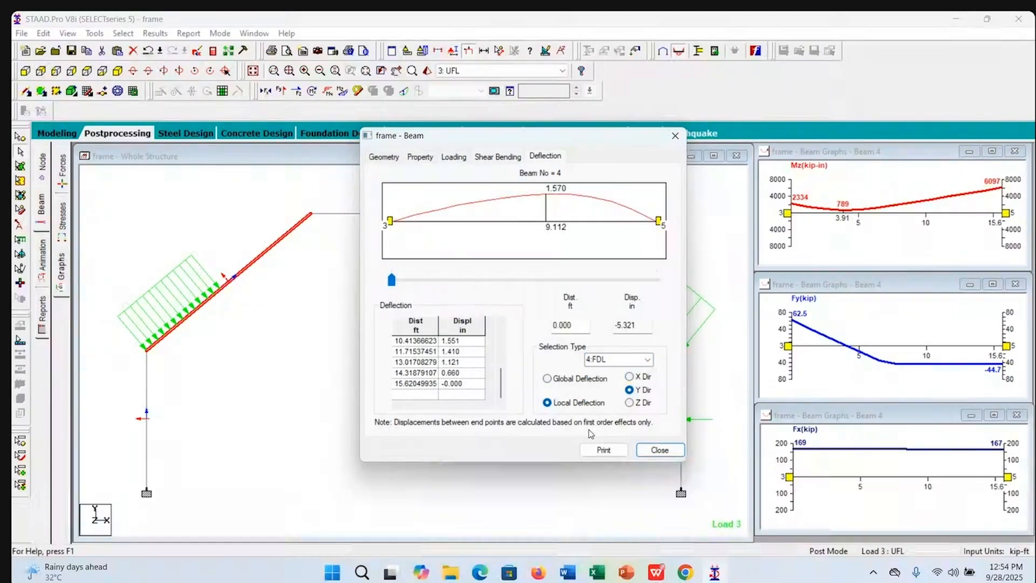
pyautogui.moveTo(574, 328); pyautogui.dragTo(481, 328)
pyautogui.write('6')
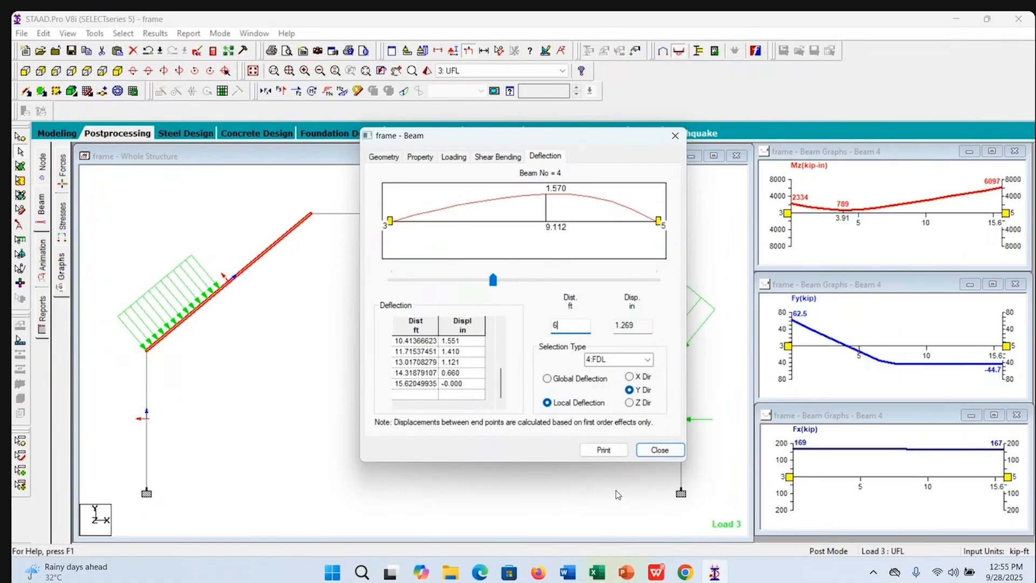
# Print beam 4's deflection result with Microsoft Print to PDF and Print to file enabled
pyautogui.click(603, 451)
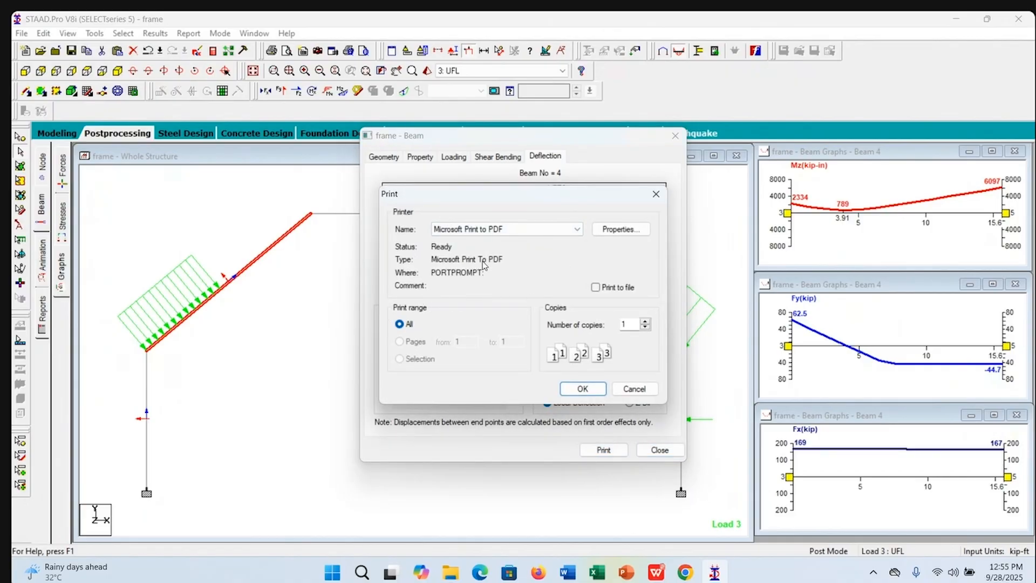
pyautogui.click(579, 230)
pyautogui.click(579, 230)
pyautogui.click(596, 288)
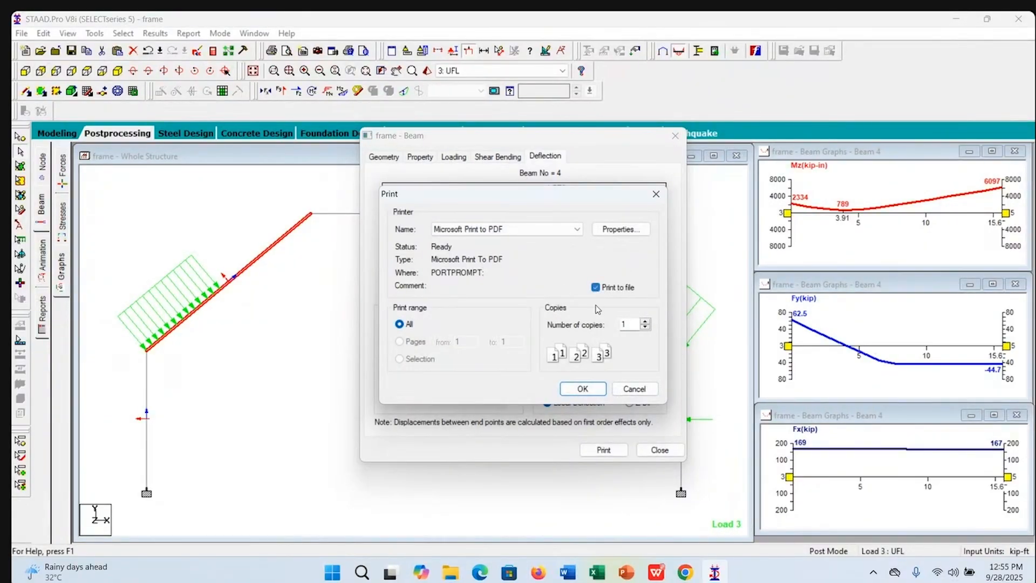
pyautogui.click(582, 389)
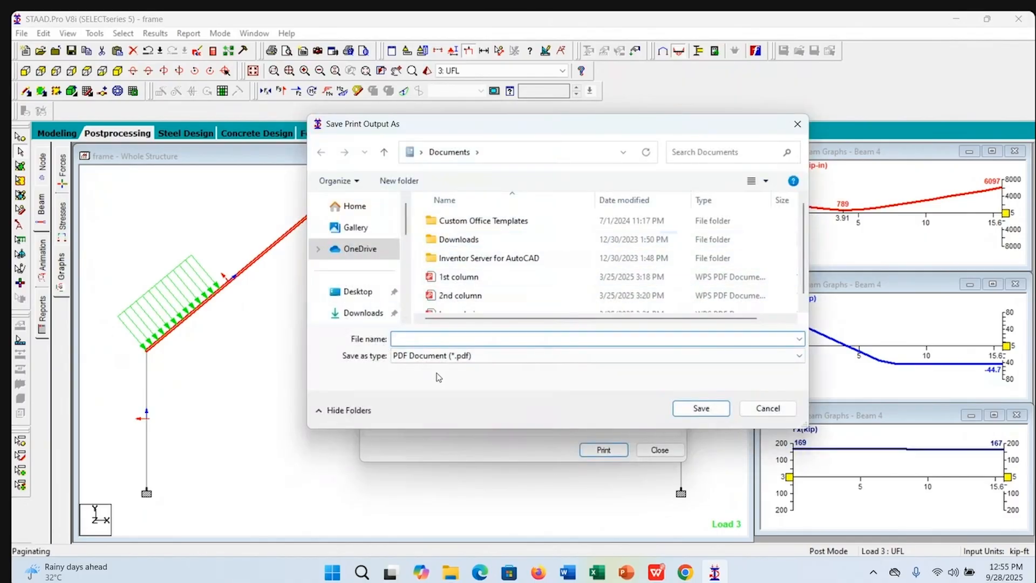
# Save the print output as a PDF named DEF in the Downloads folder
pyautogui.write('DE')
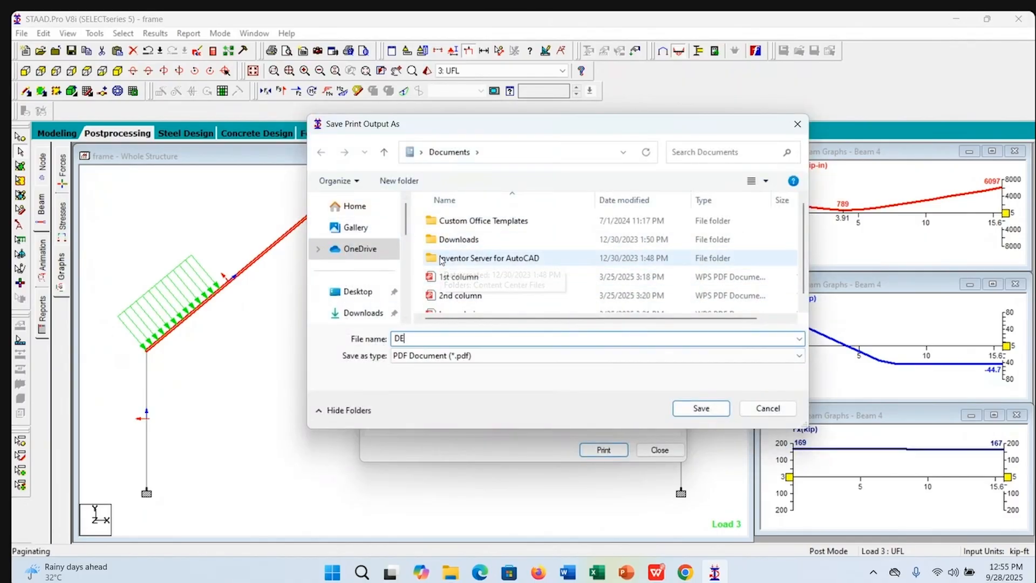
pyautogui.write('F')
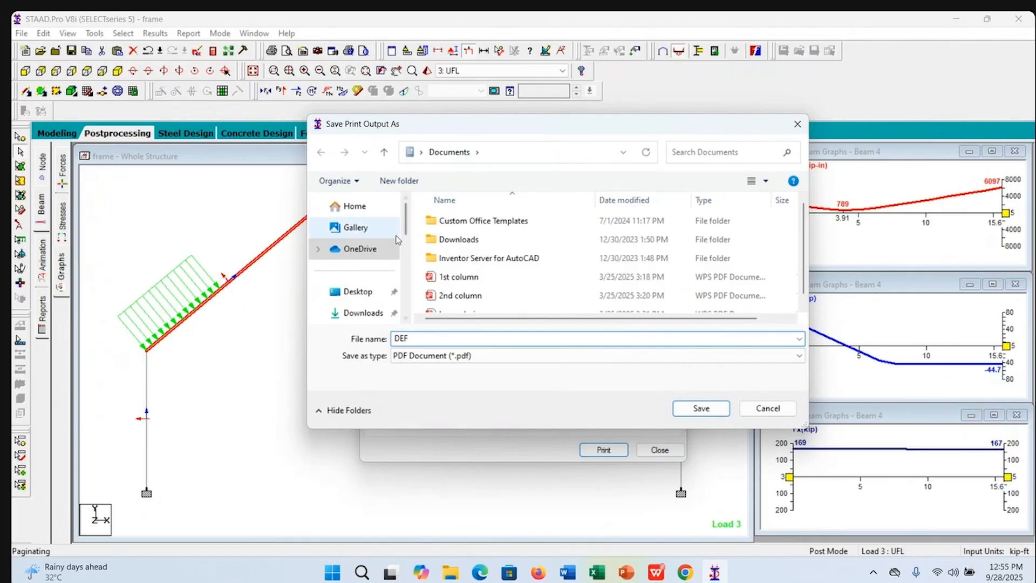
pyautogui.scroll(-3, 356, 254)
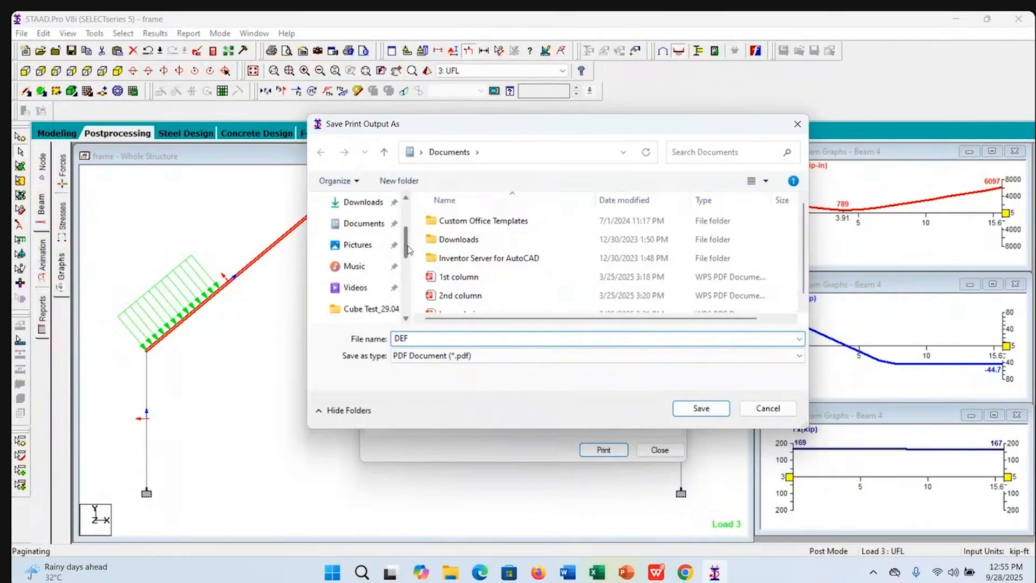
pyautogui.click(365, 207)
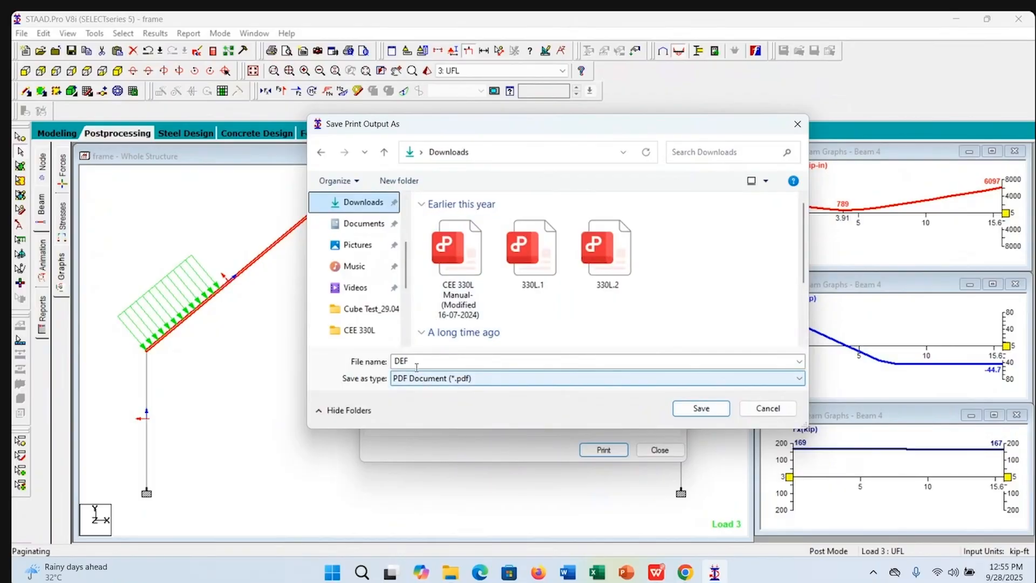
pyautogui.click(702, 408)
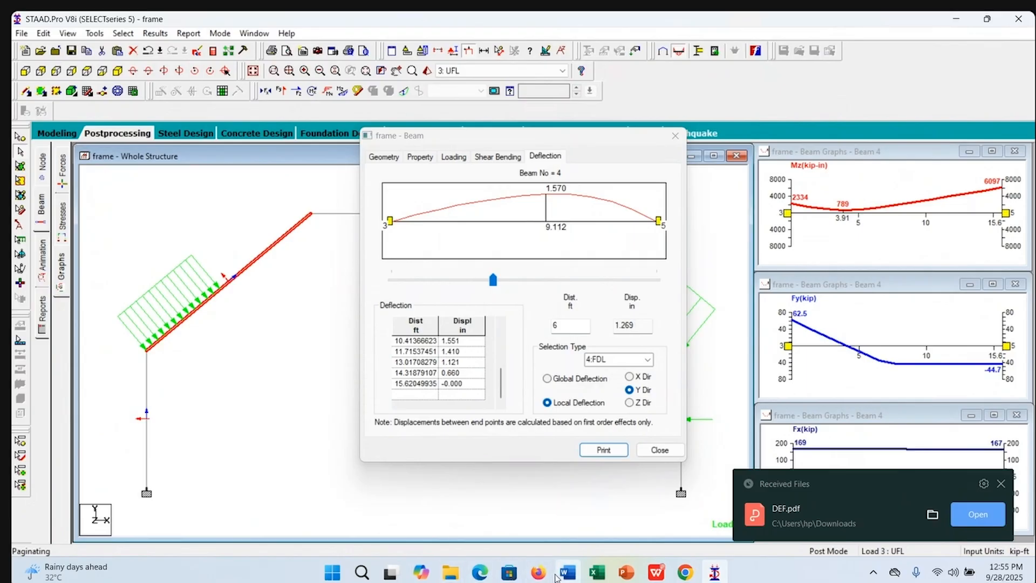
# Switch to File Explorer, open the DEF PDF from the Downloads folder, and dismiss the received-file notification
pyautogui.click(449, 573)
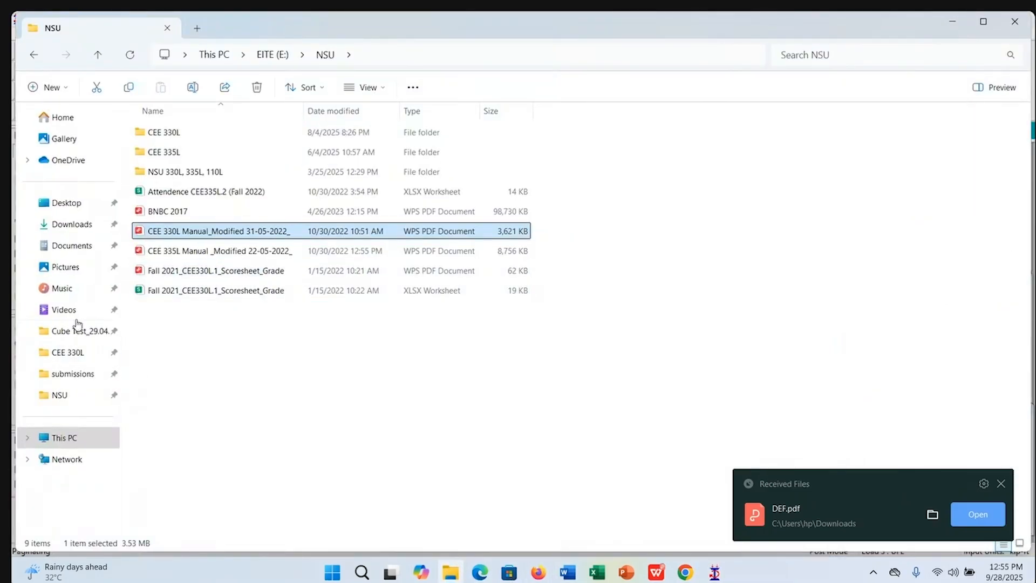
pyautogui.click(70, 225)
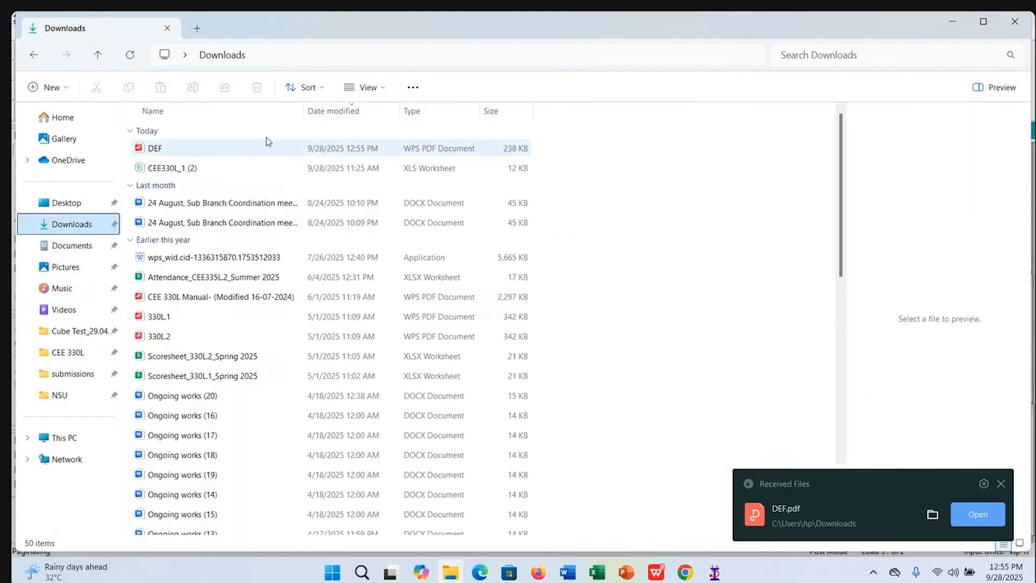
pyautogui.doubleClick(157, 149)
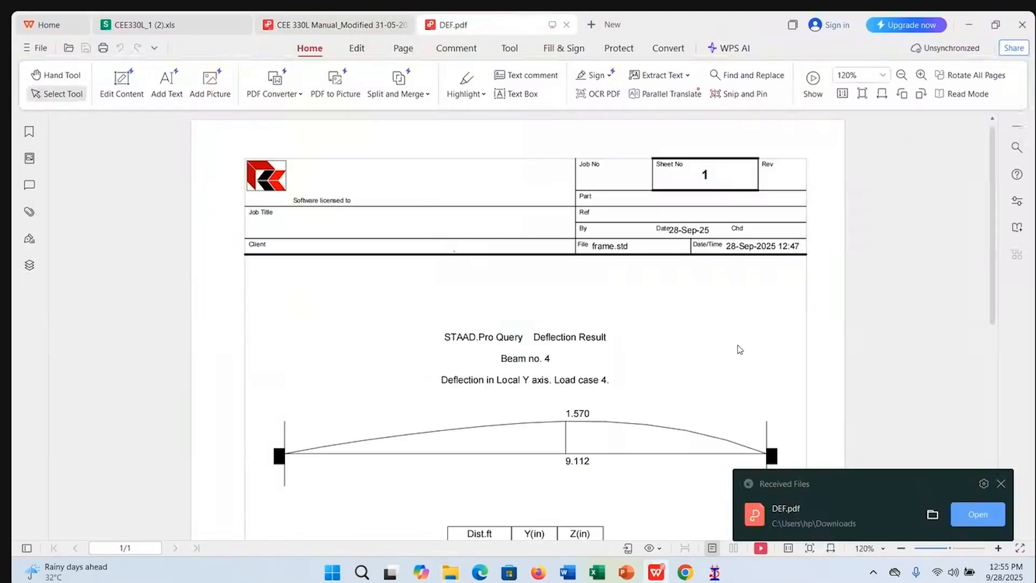
pyautogui.click(1002, 484)
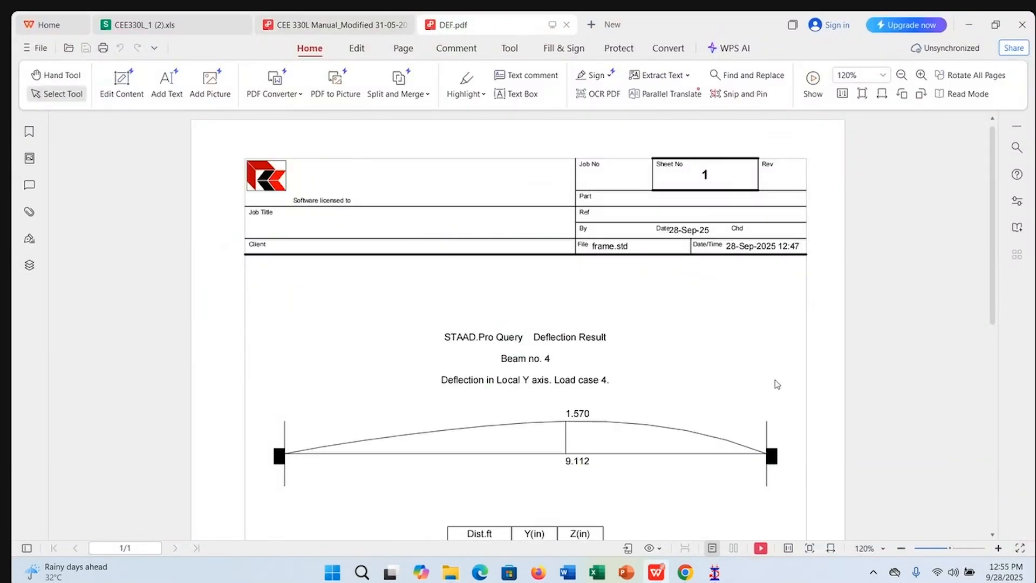
# Examine beam 4's deflection diagram and table in the DEF PDF, and switch back to STAAD.Pro to close the beam's results dialog
pyautogui.scroll(-2, 778, 384)
pyautogui.scroll(-4, 785, 335)
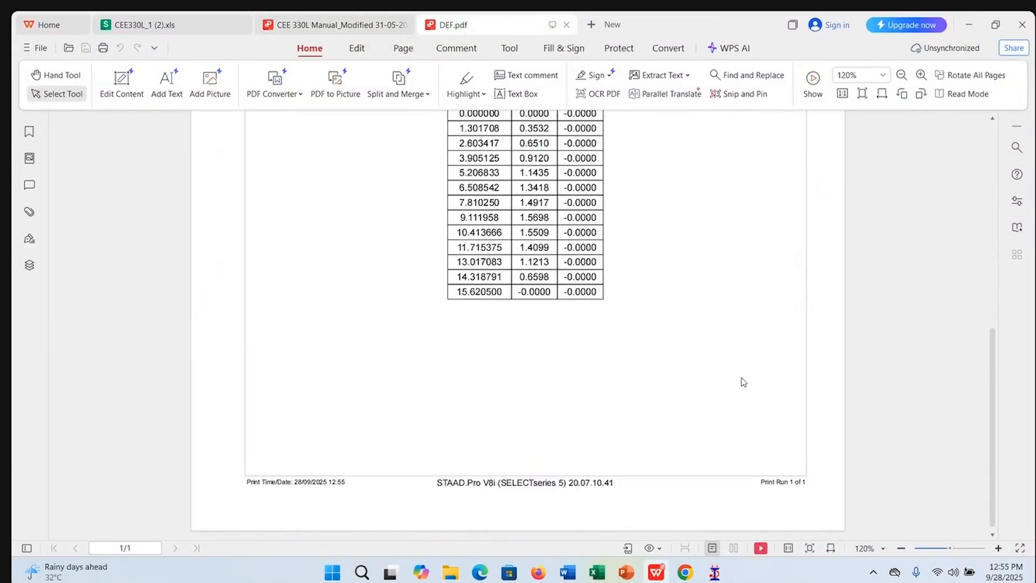
pyautogui.scroll(2, 744, 383)
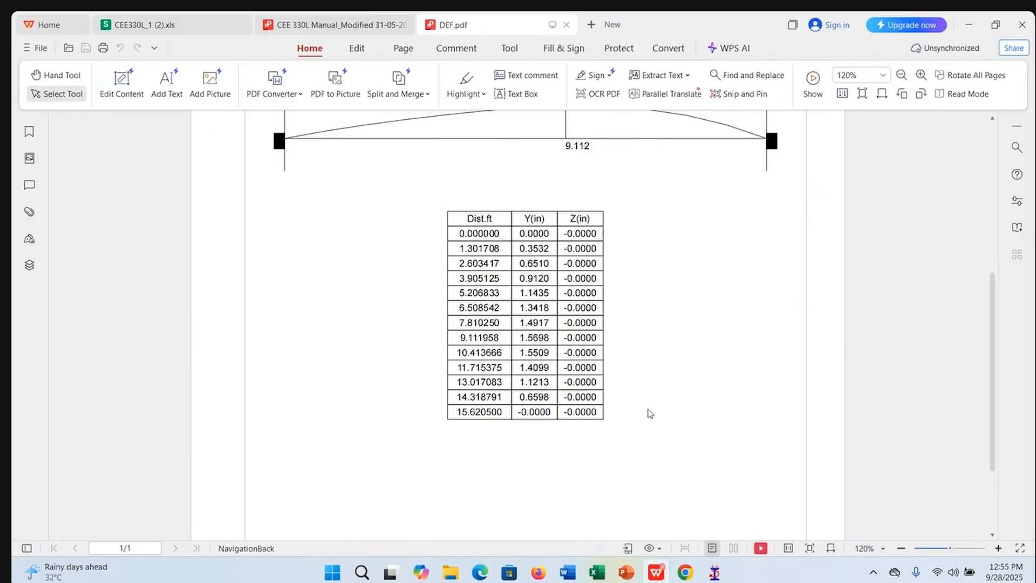
pyautogui.scroll(5, 651, 414)
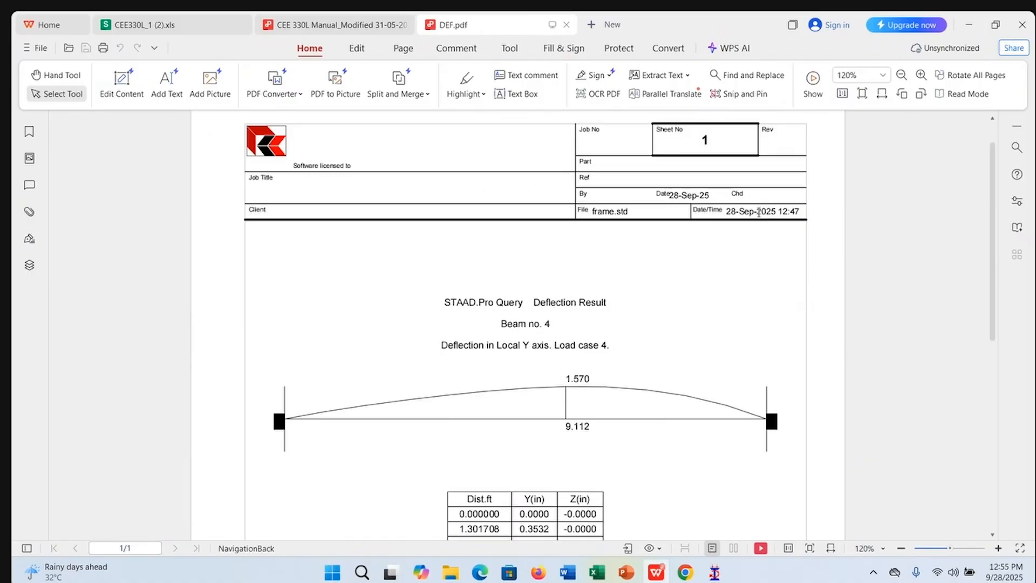
pyautogui.scroll(1, 638, 414)
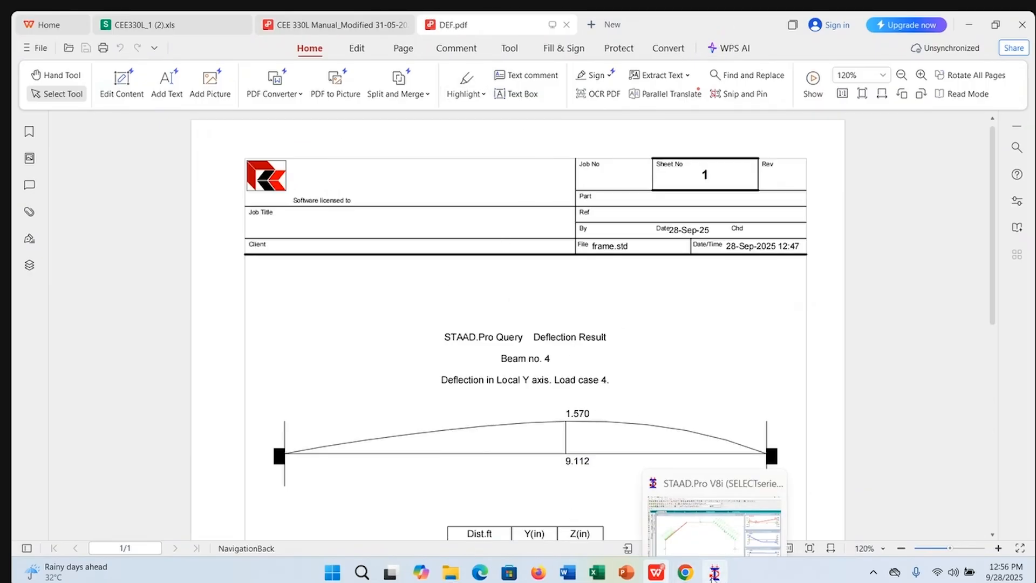
pyautogui.click(714, 573)
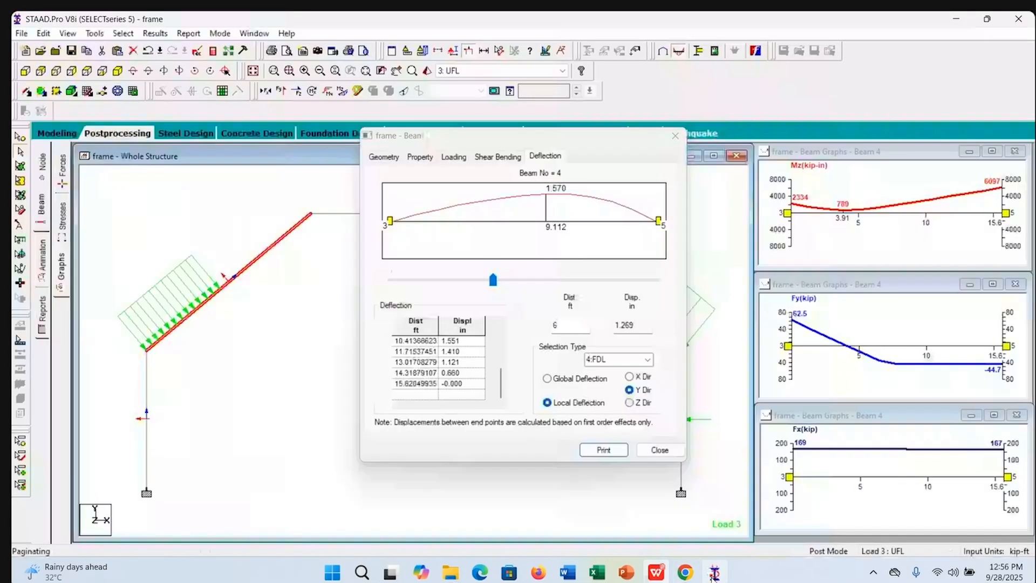
pyautogui.click(658, 451)
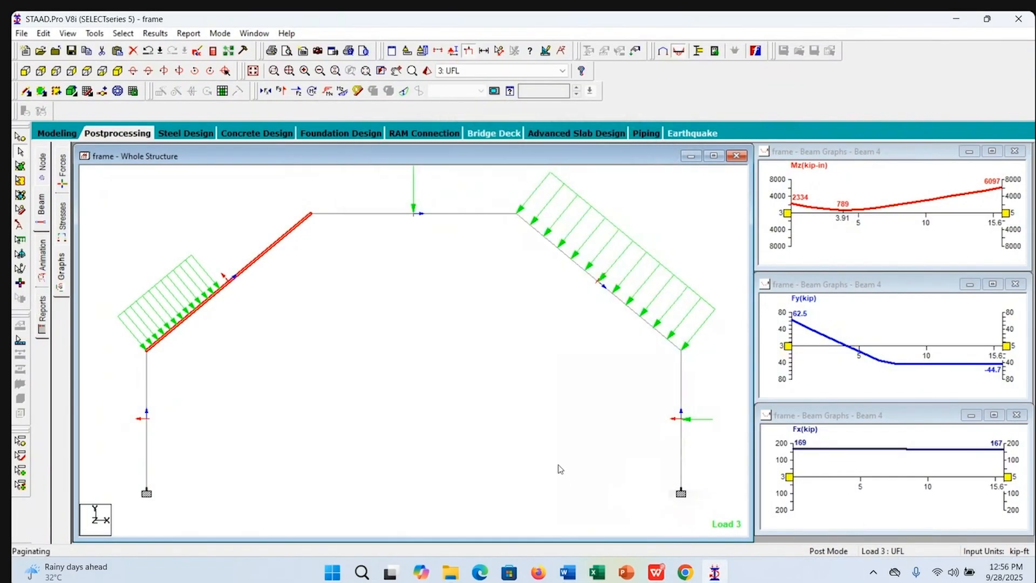